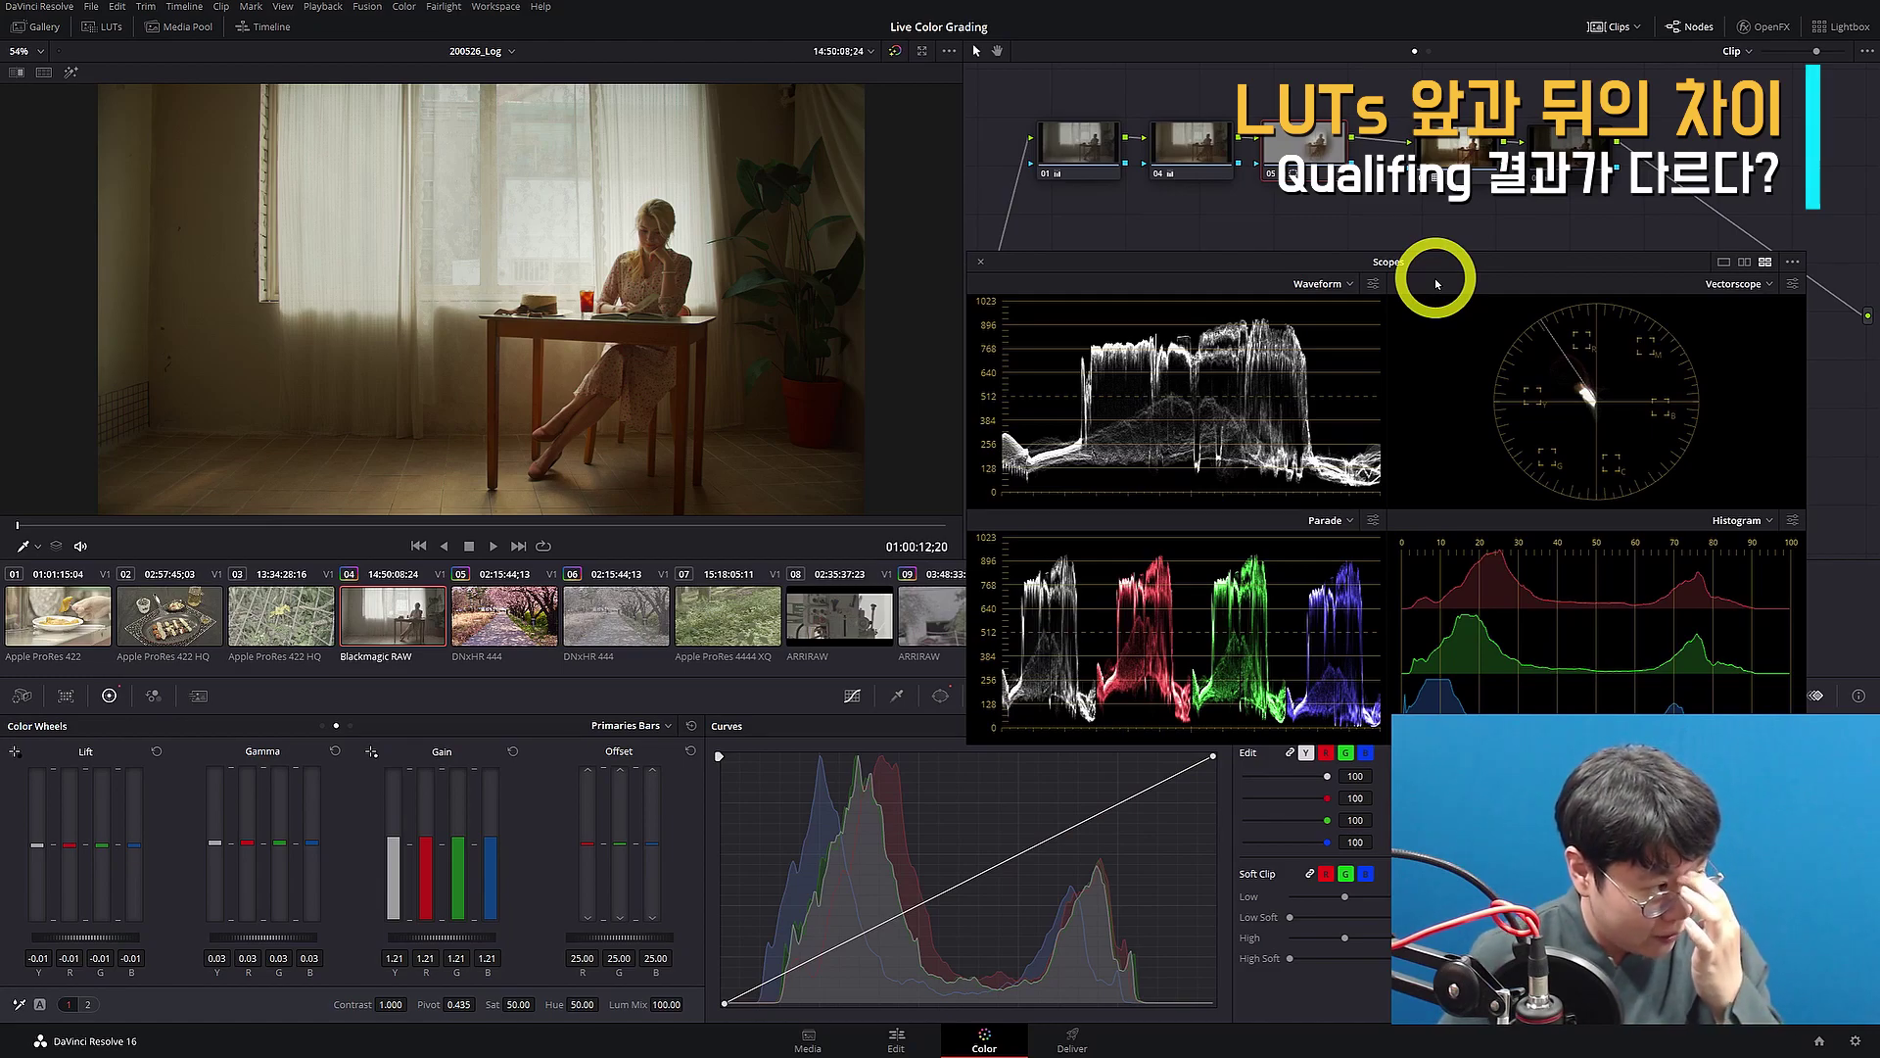
# - Go to the yellow flower clip and apply a conversion LUT to its second node from the LUT browser
pyautogui.press('Up')
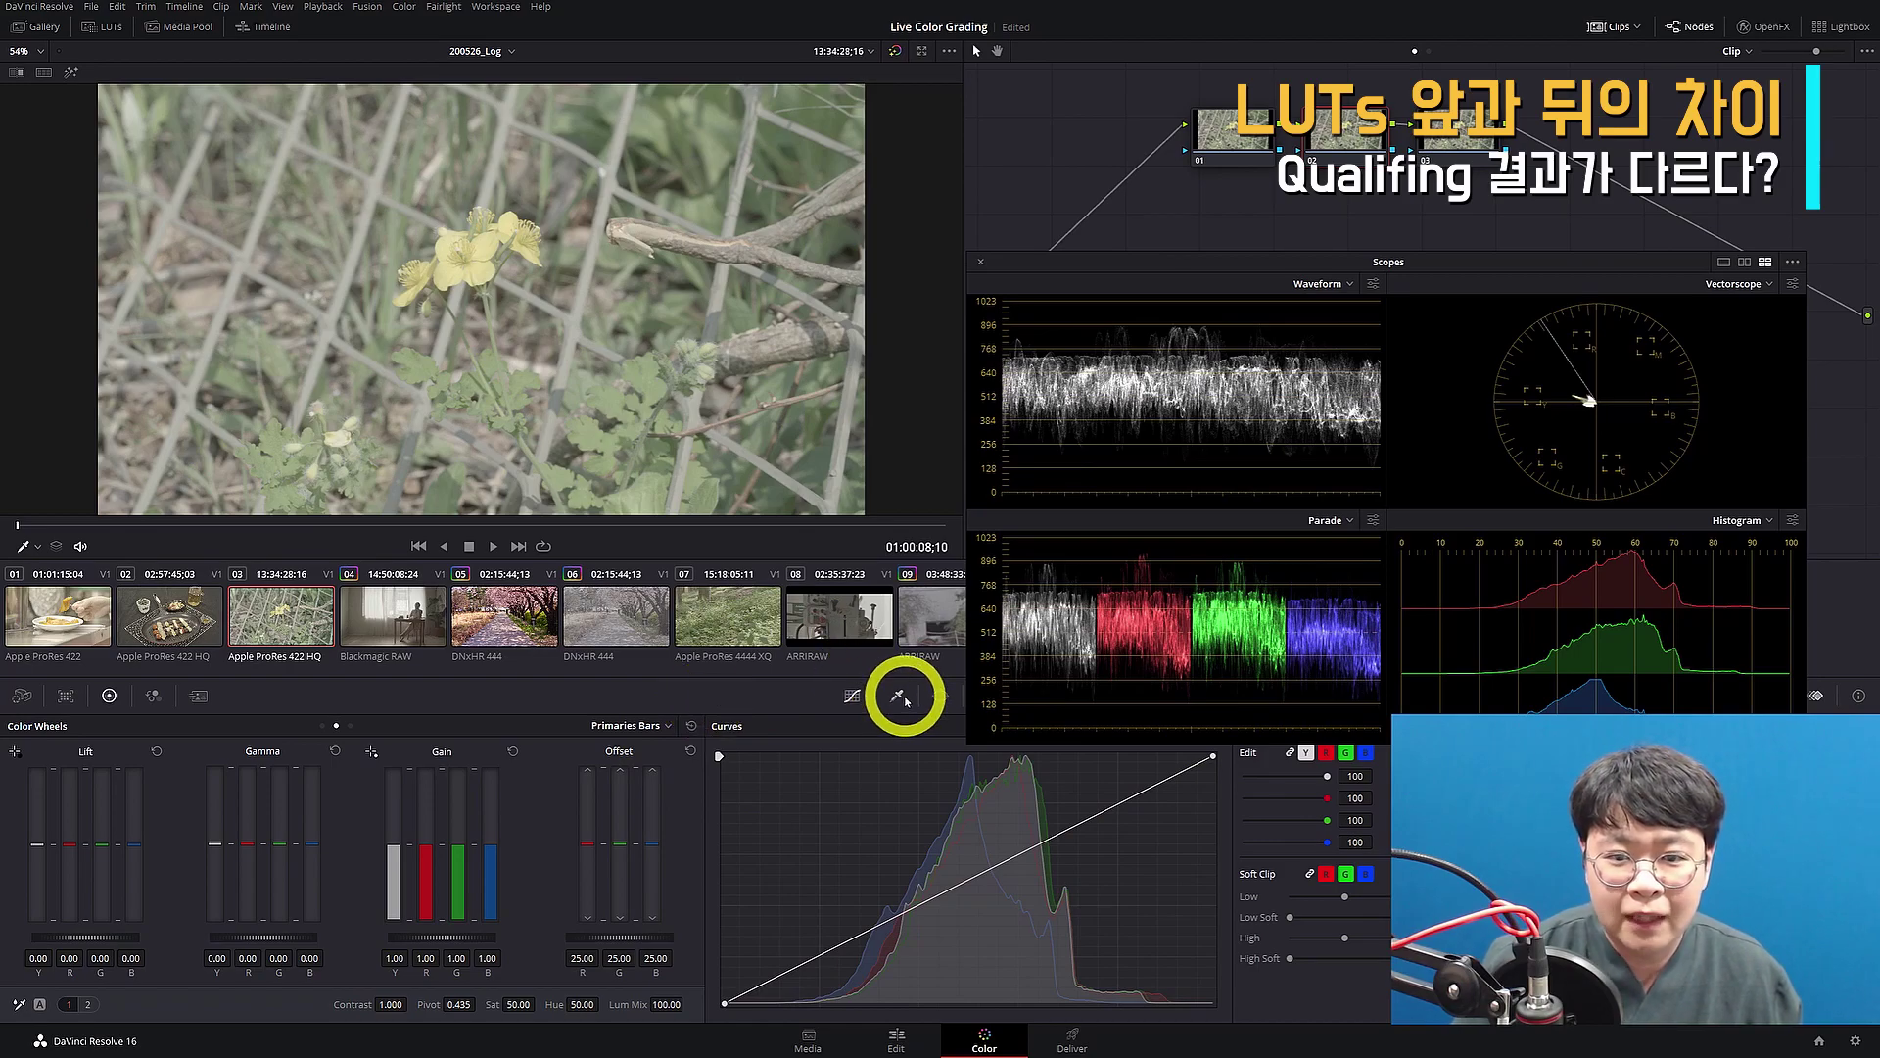
pyautogui.click(104, 26)
pyautogui.doubleClick(168, 85)
pyautogui.click(103, 27)
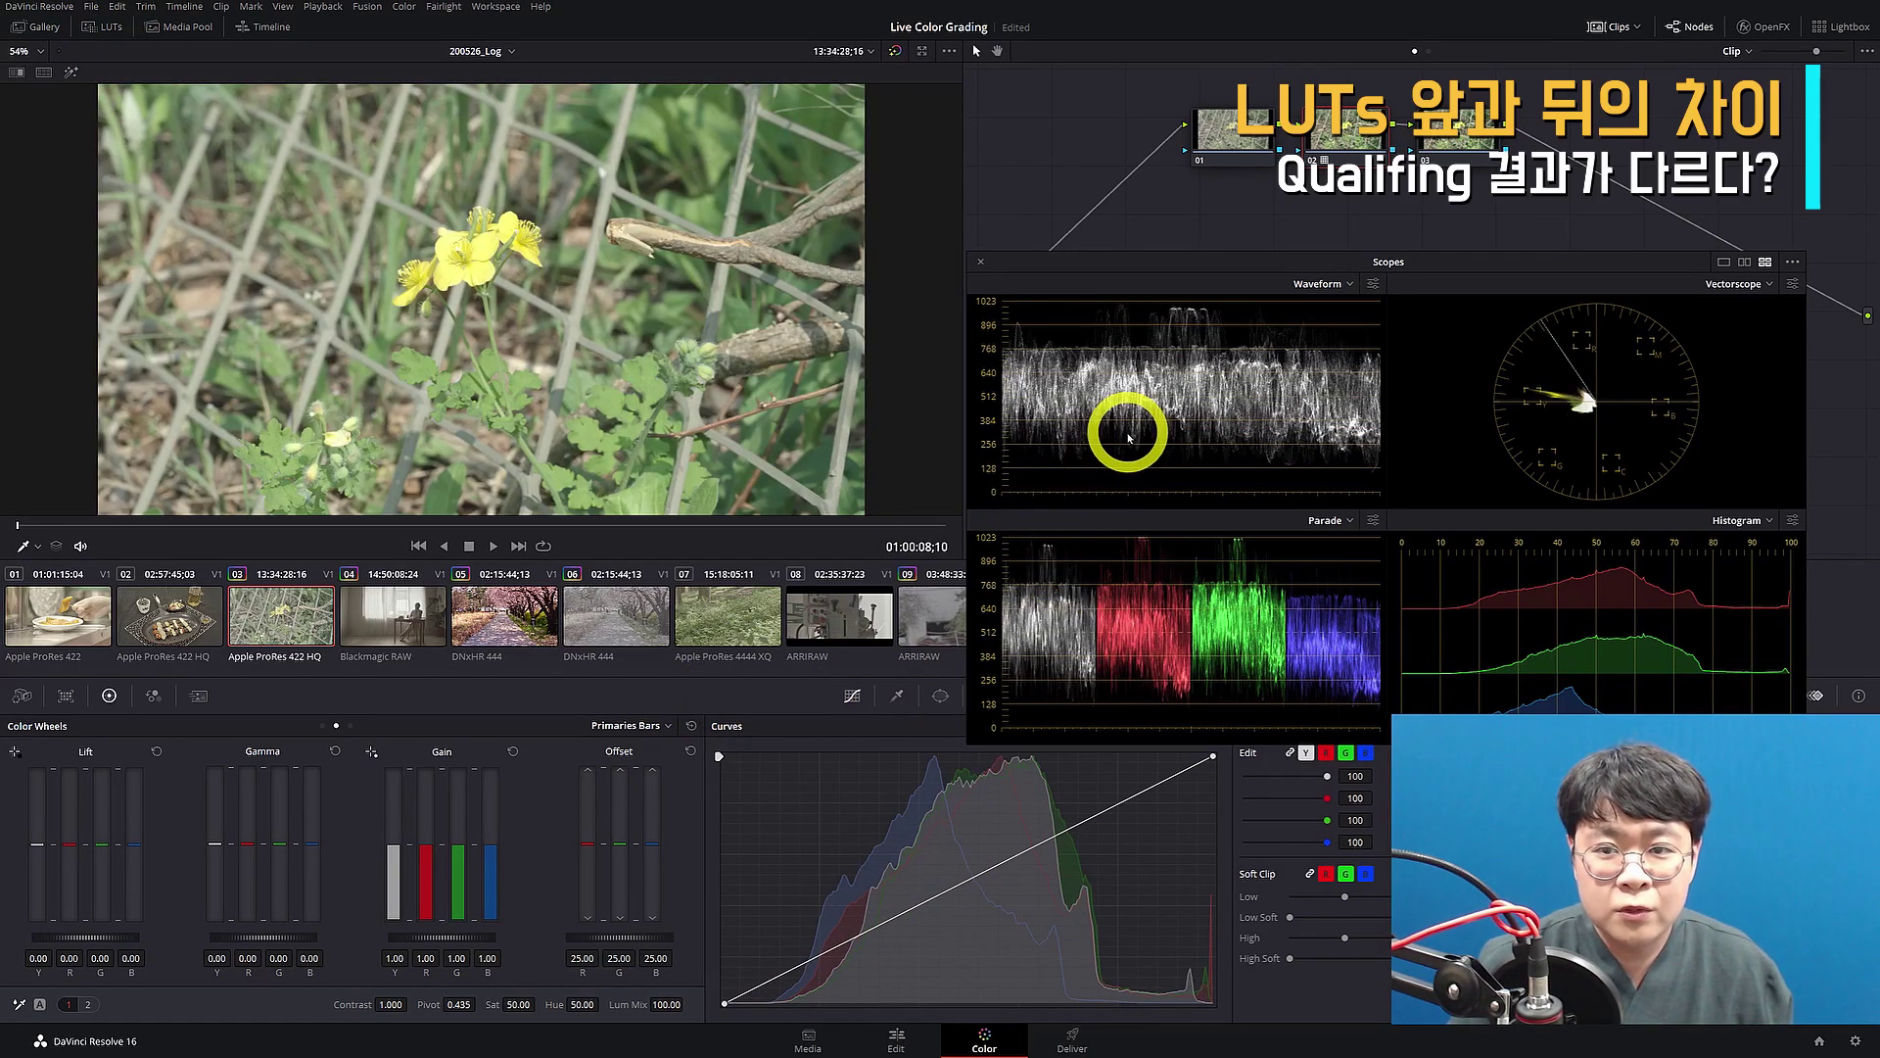
# - Space out nodes 01 and 02, and key the yellow petals on node 01 with the HSL qualifier, highlighting the selection
pyautogui.moveTo(1236, 142); pyautogui.dragTo(1134, 147)
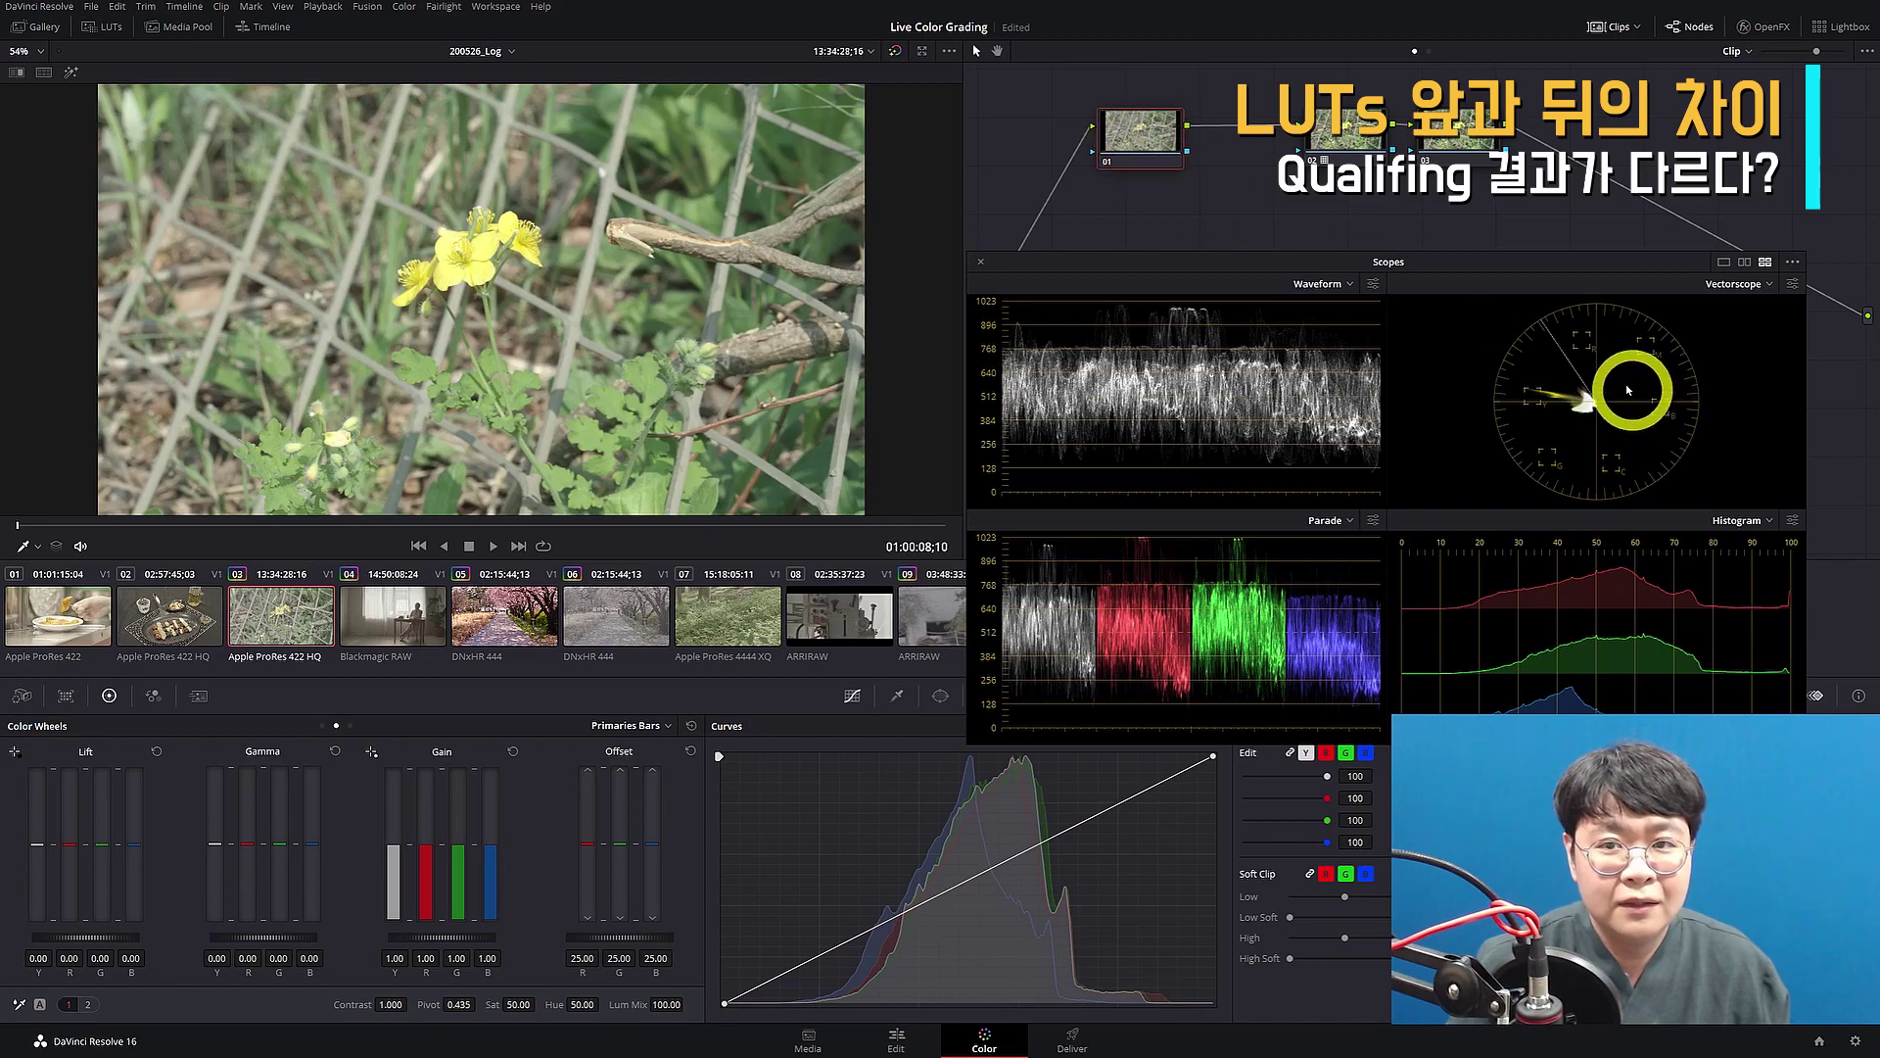
pyautogui.moveTo(1348, 129); pyautogui.dragTo(1306, 173)
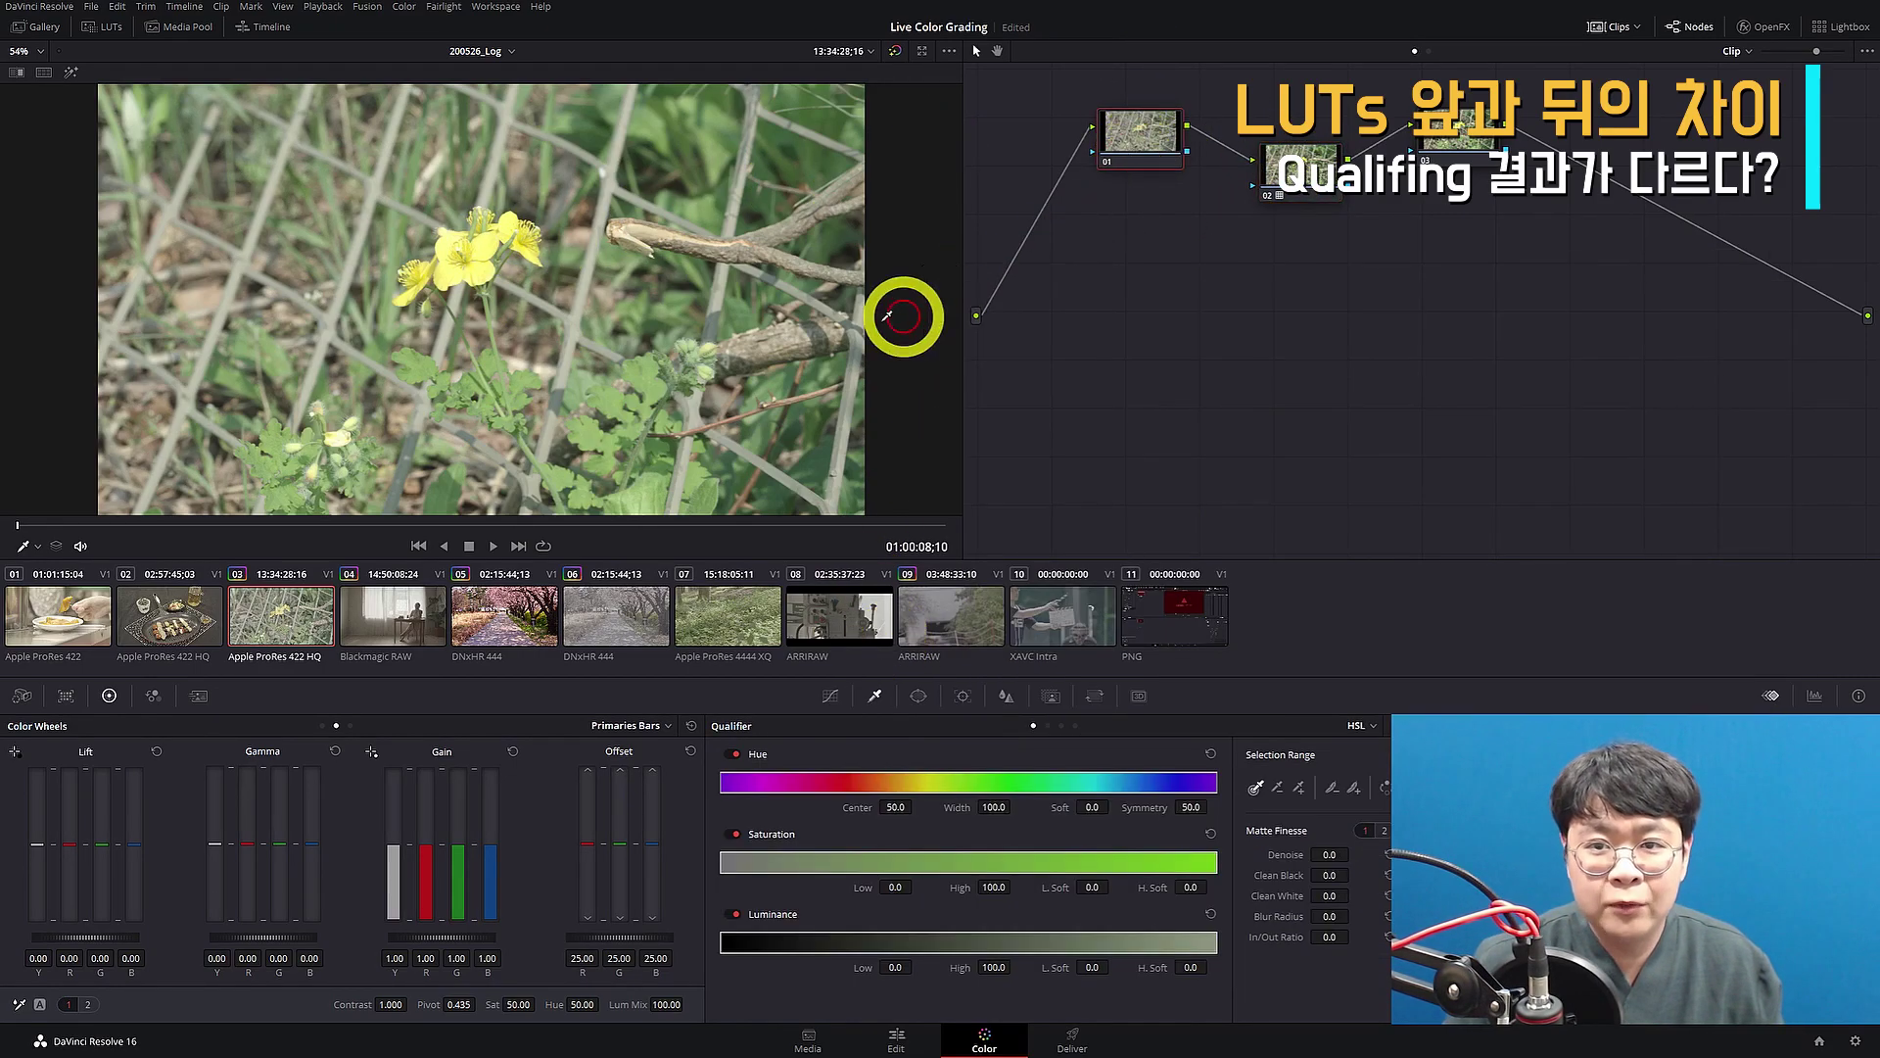
pyautogui.hotkey('ctrl', 'shift', 'w')
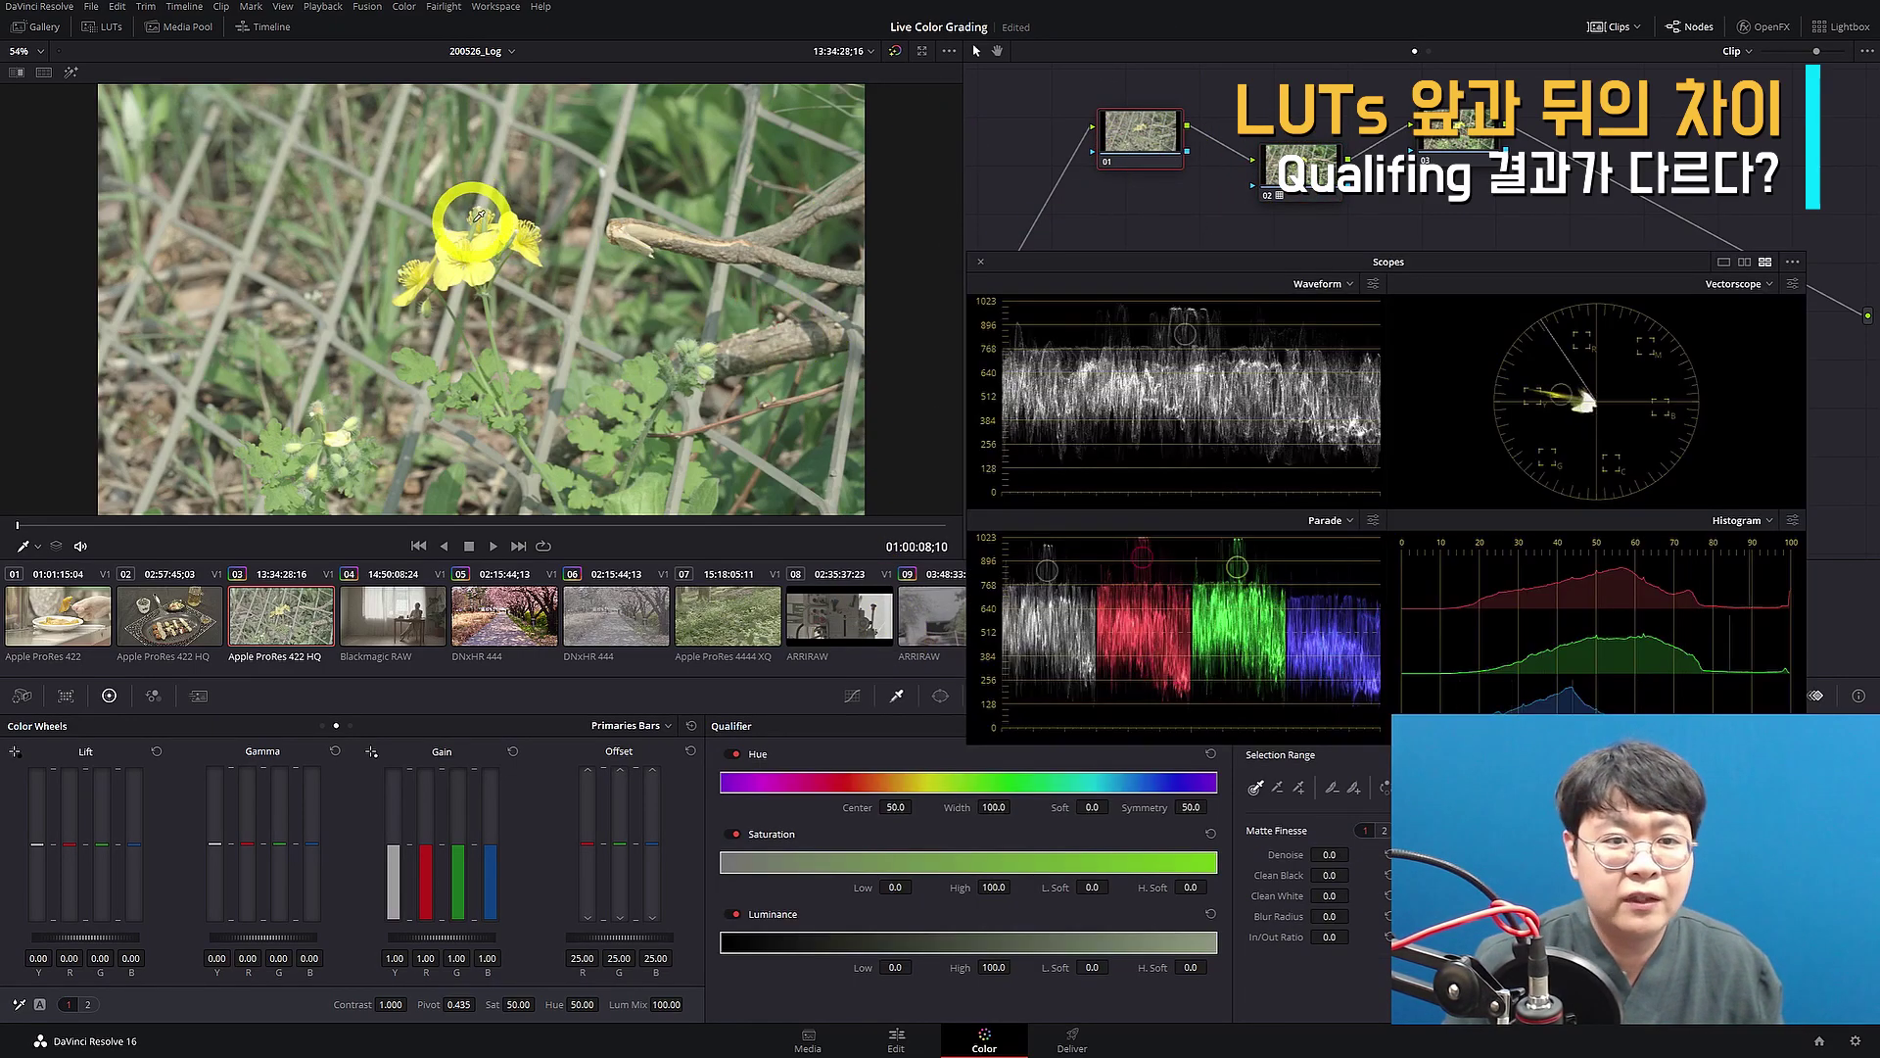
pyautogui.click(493, 238)
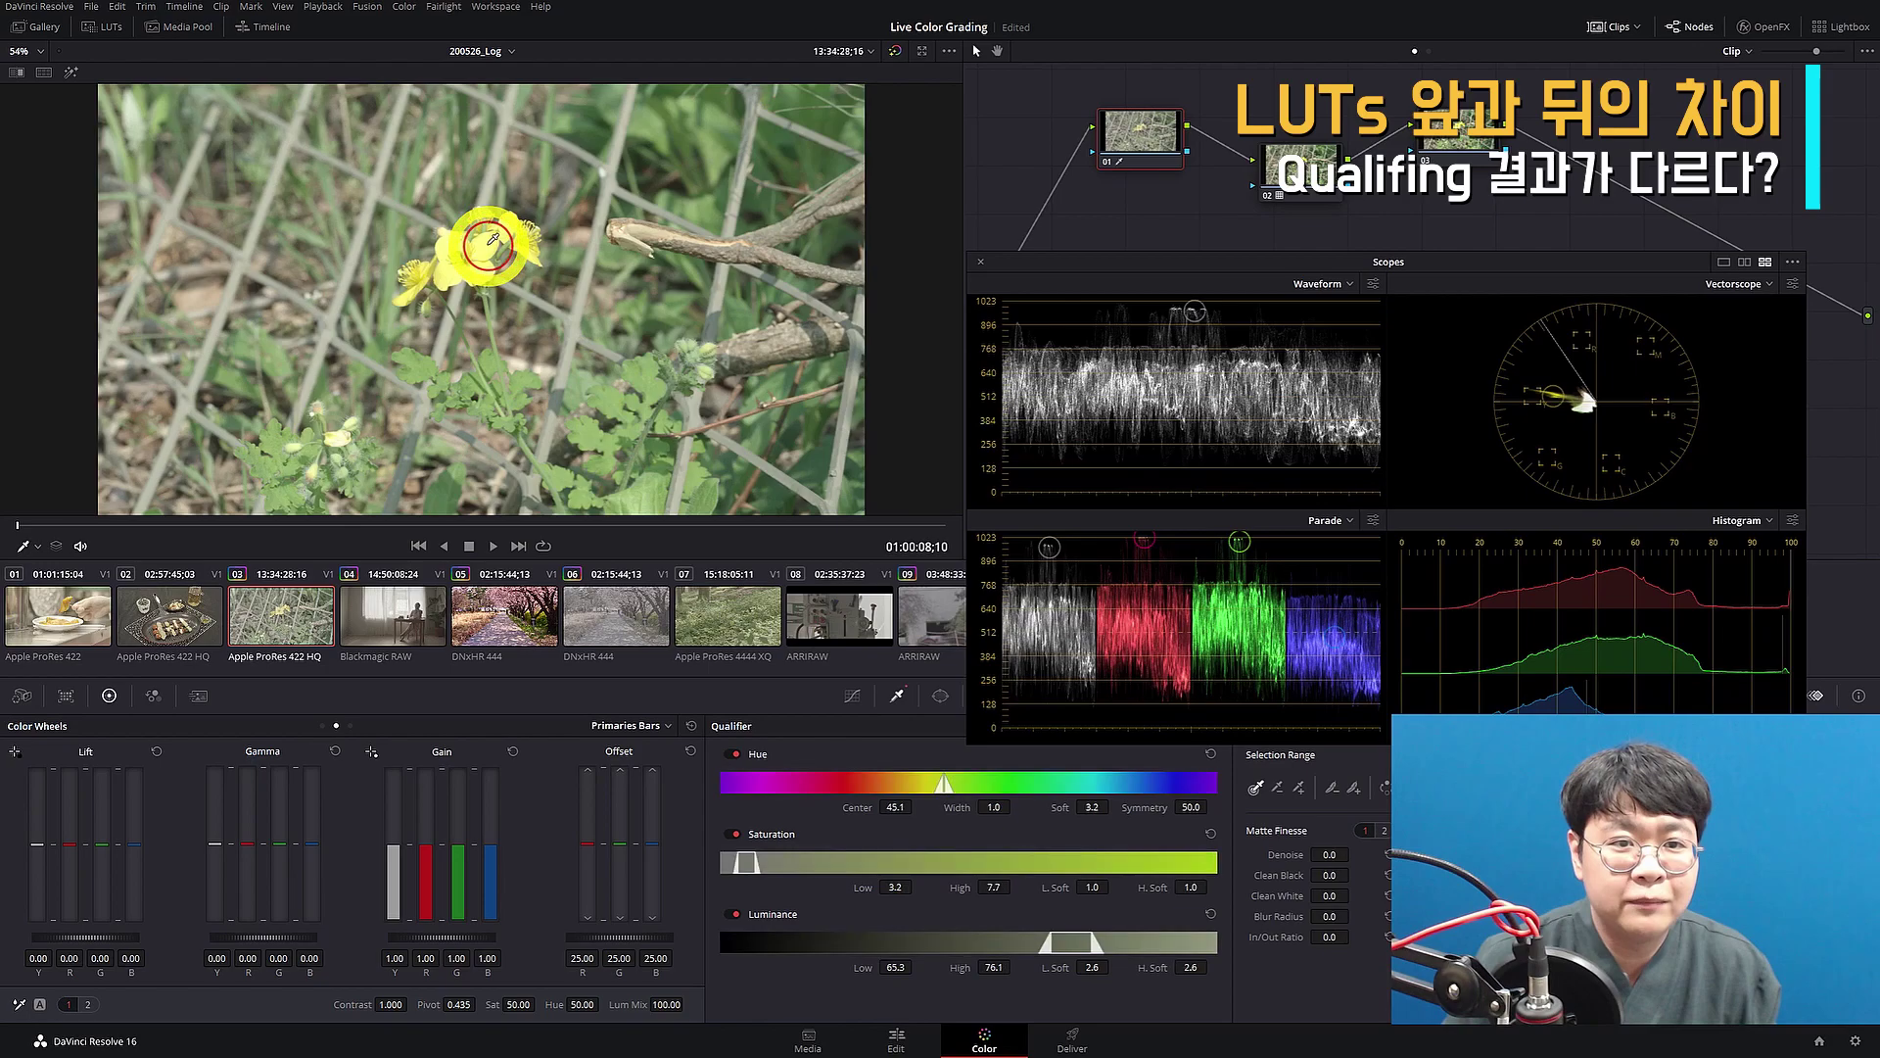
pyautogui.hotkey('shift', 'h')
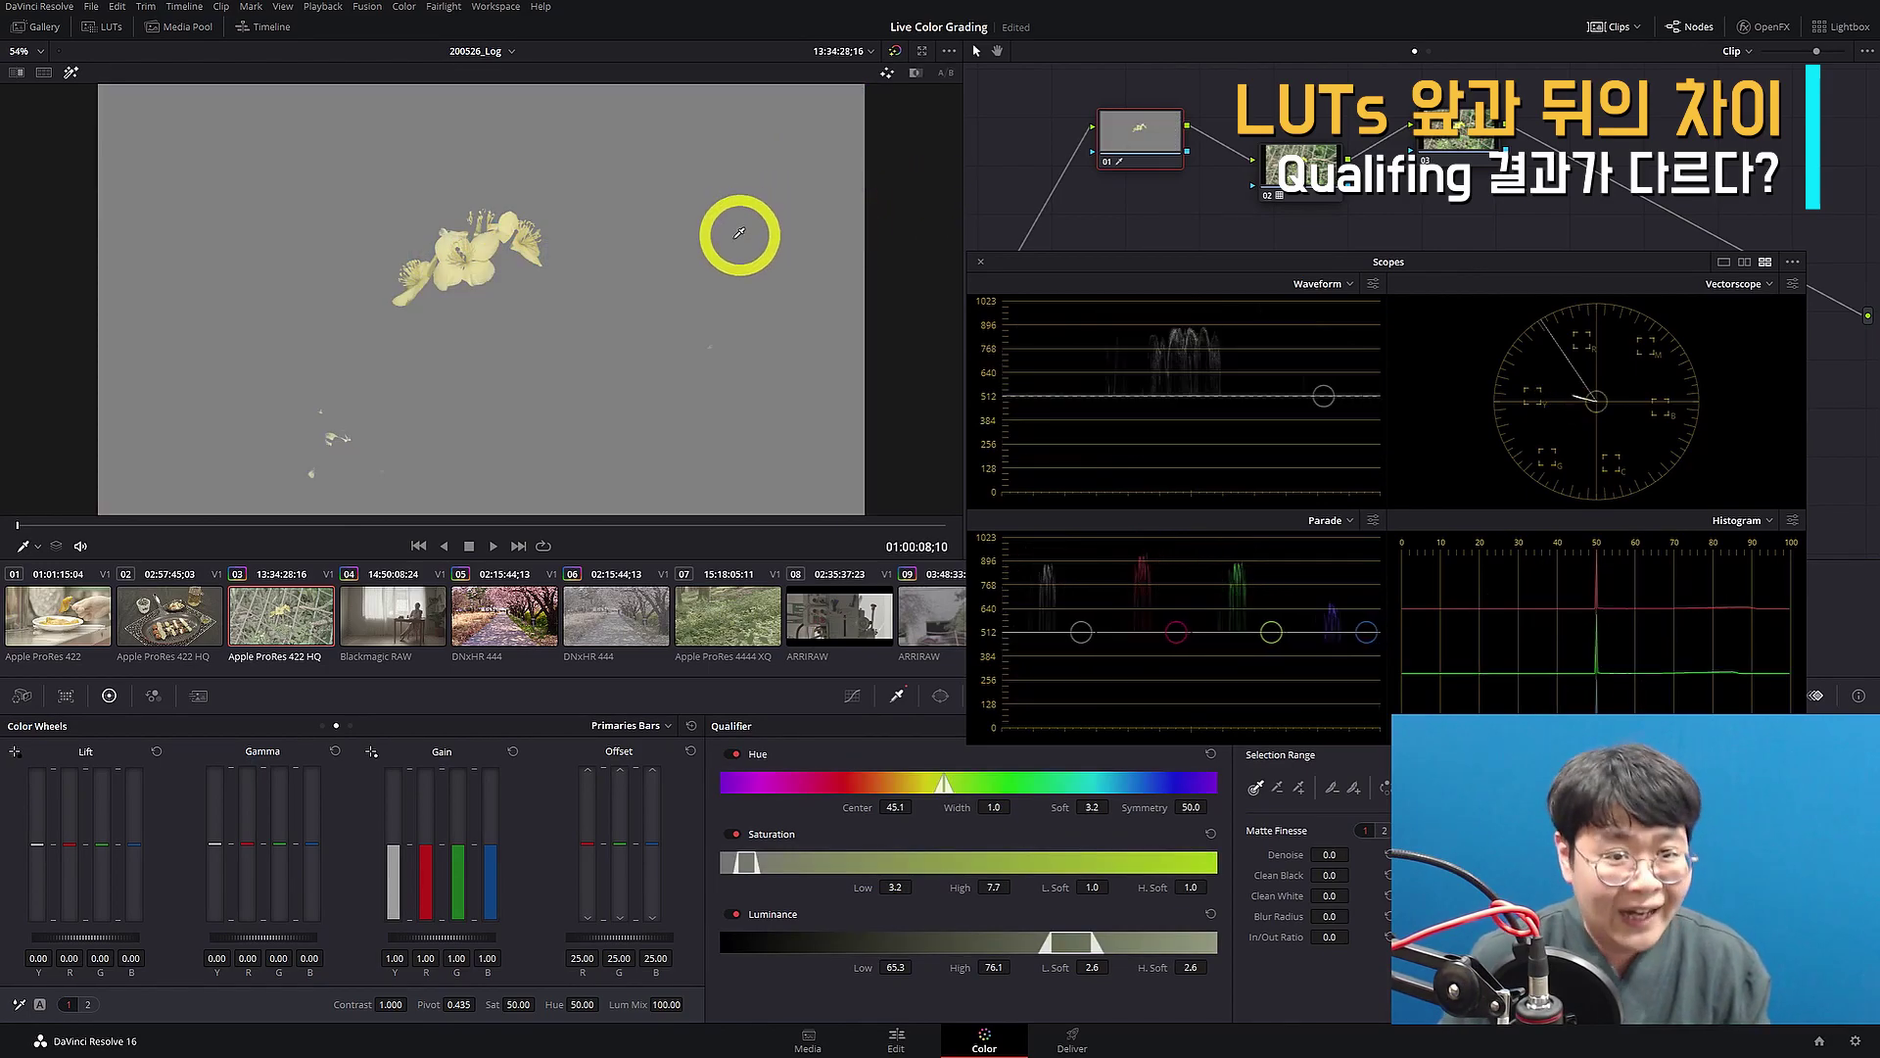
# - Examine the petal key on node 01 up close, alternating between the highlighted selection and the full image
pyautogui.scroll(2, 554, 344)
pyautogui.hotkey('shift', 'h')
pyautogui.hotkey('shift', 'h')
pyautogui.scroll(2, 423, 310)
pyautogui.hotkey('shift', 'h')
pyautogui.hotkey('shift', 'h')
pyautogui.scroll(1, 660, 417)
pyautogui.hotkey('shift', 'h')
pyautogui.hotkey('shift', 'h')
pyautogui.hotkey('shift', 'h')
pyautogui.hotkey('shift', 'h')
pyautogui.hotkey('shift', 'h')
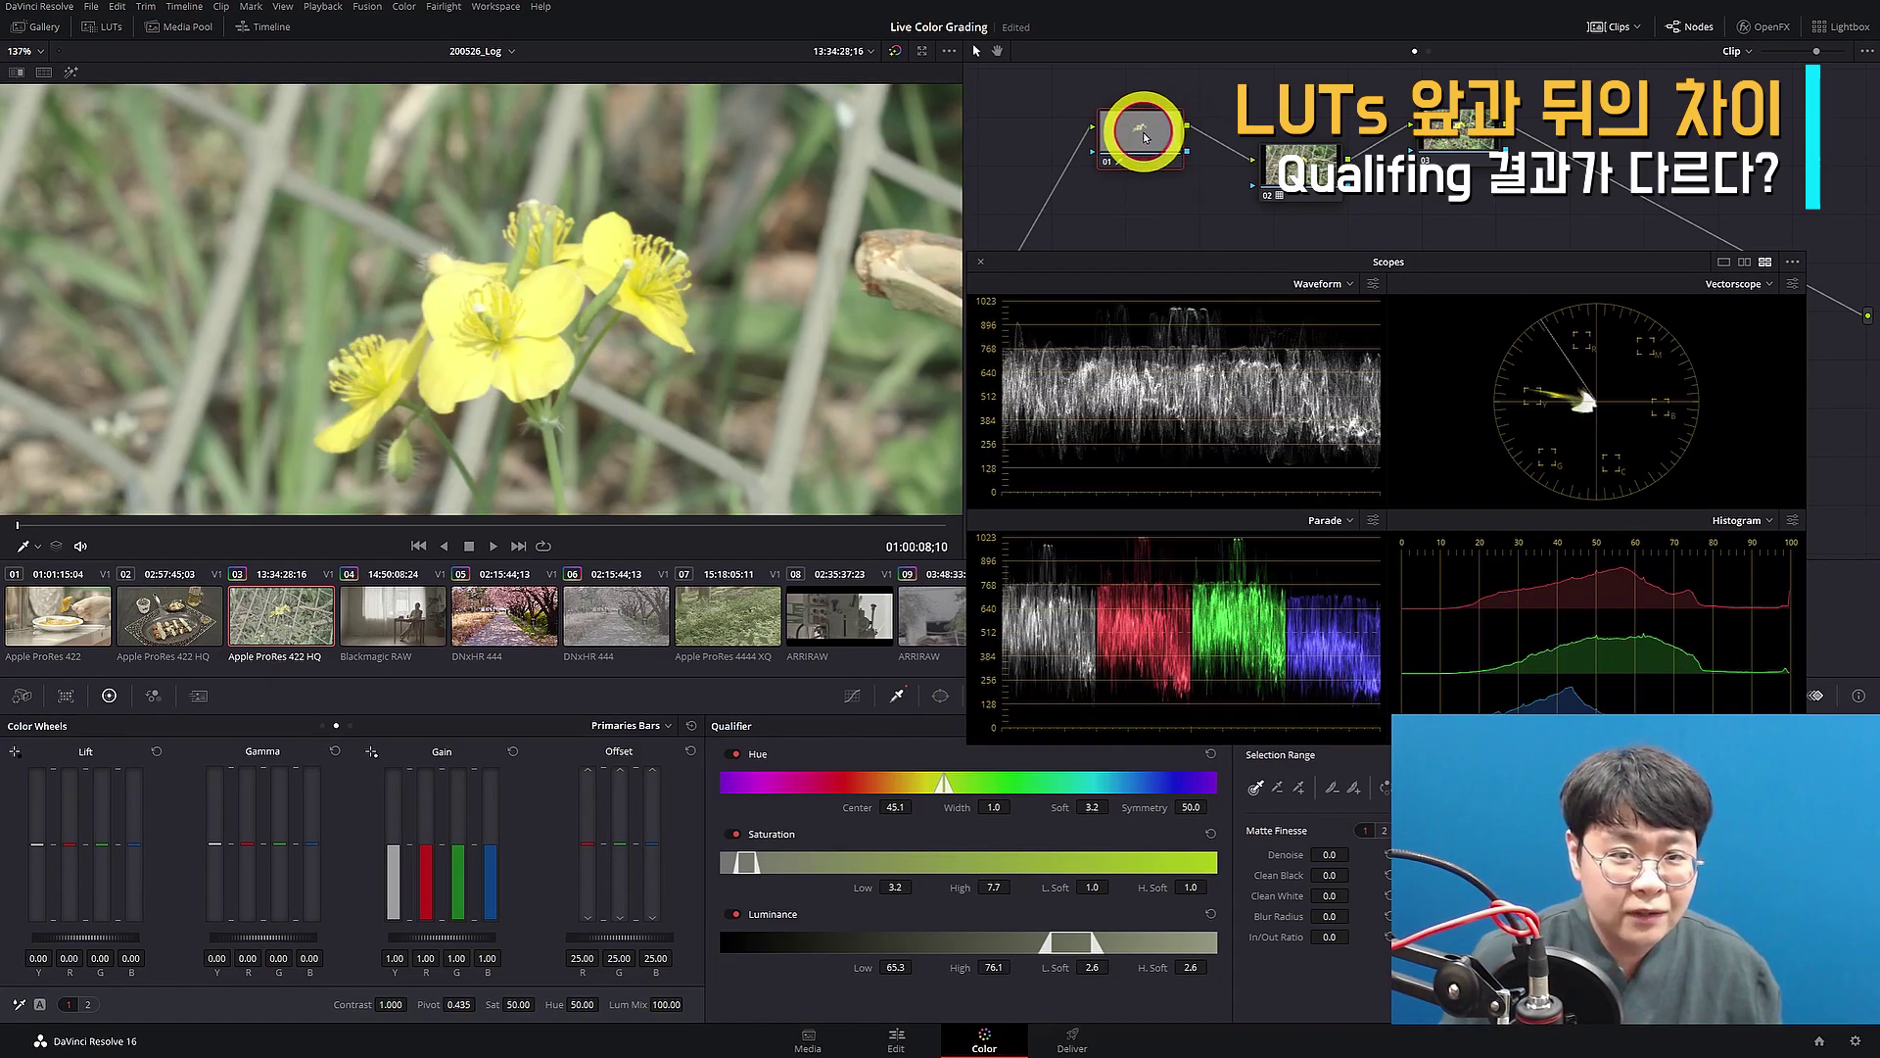
# - Key the same yellow petals with the qualifier on node 03, after the LUT
pyautogui.click(1459, 138)
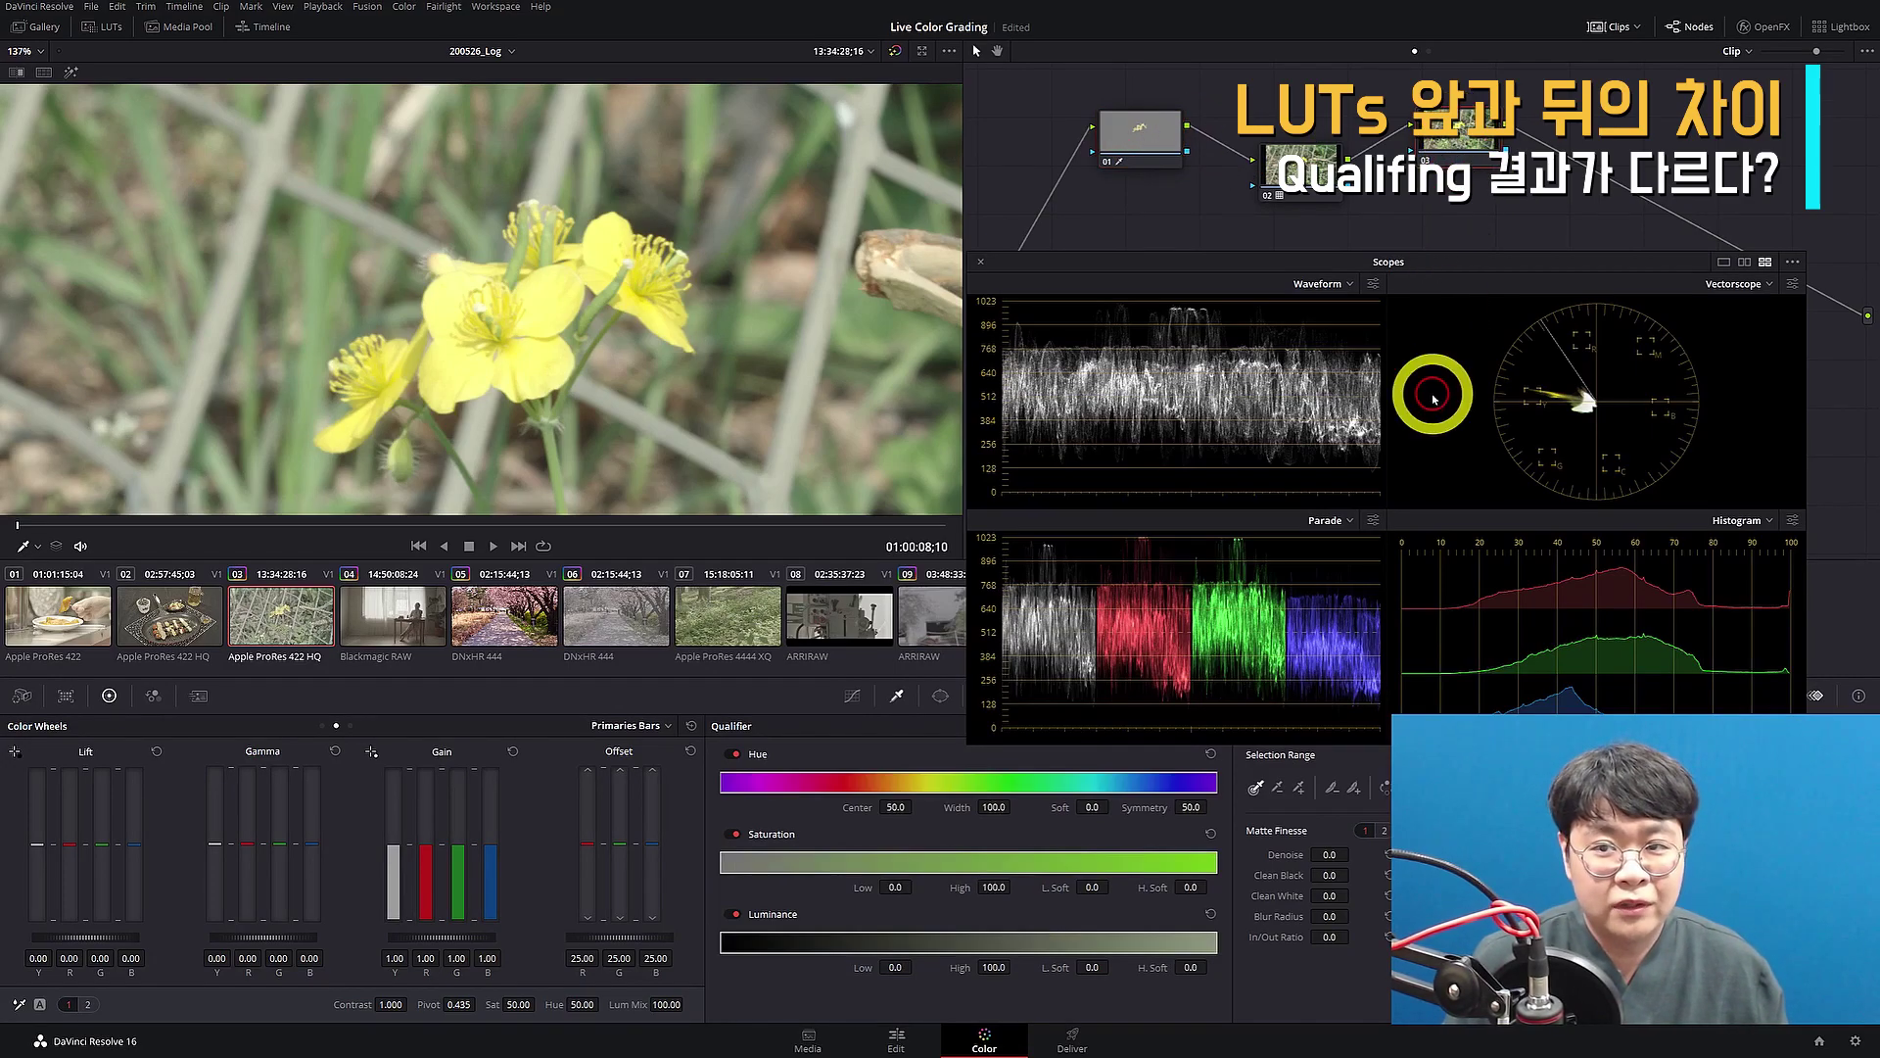
pyautogui.click(736, 280)
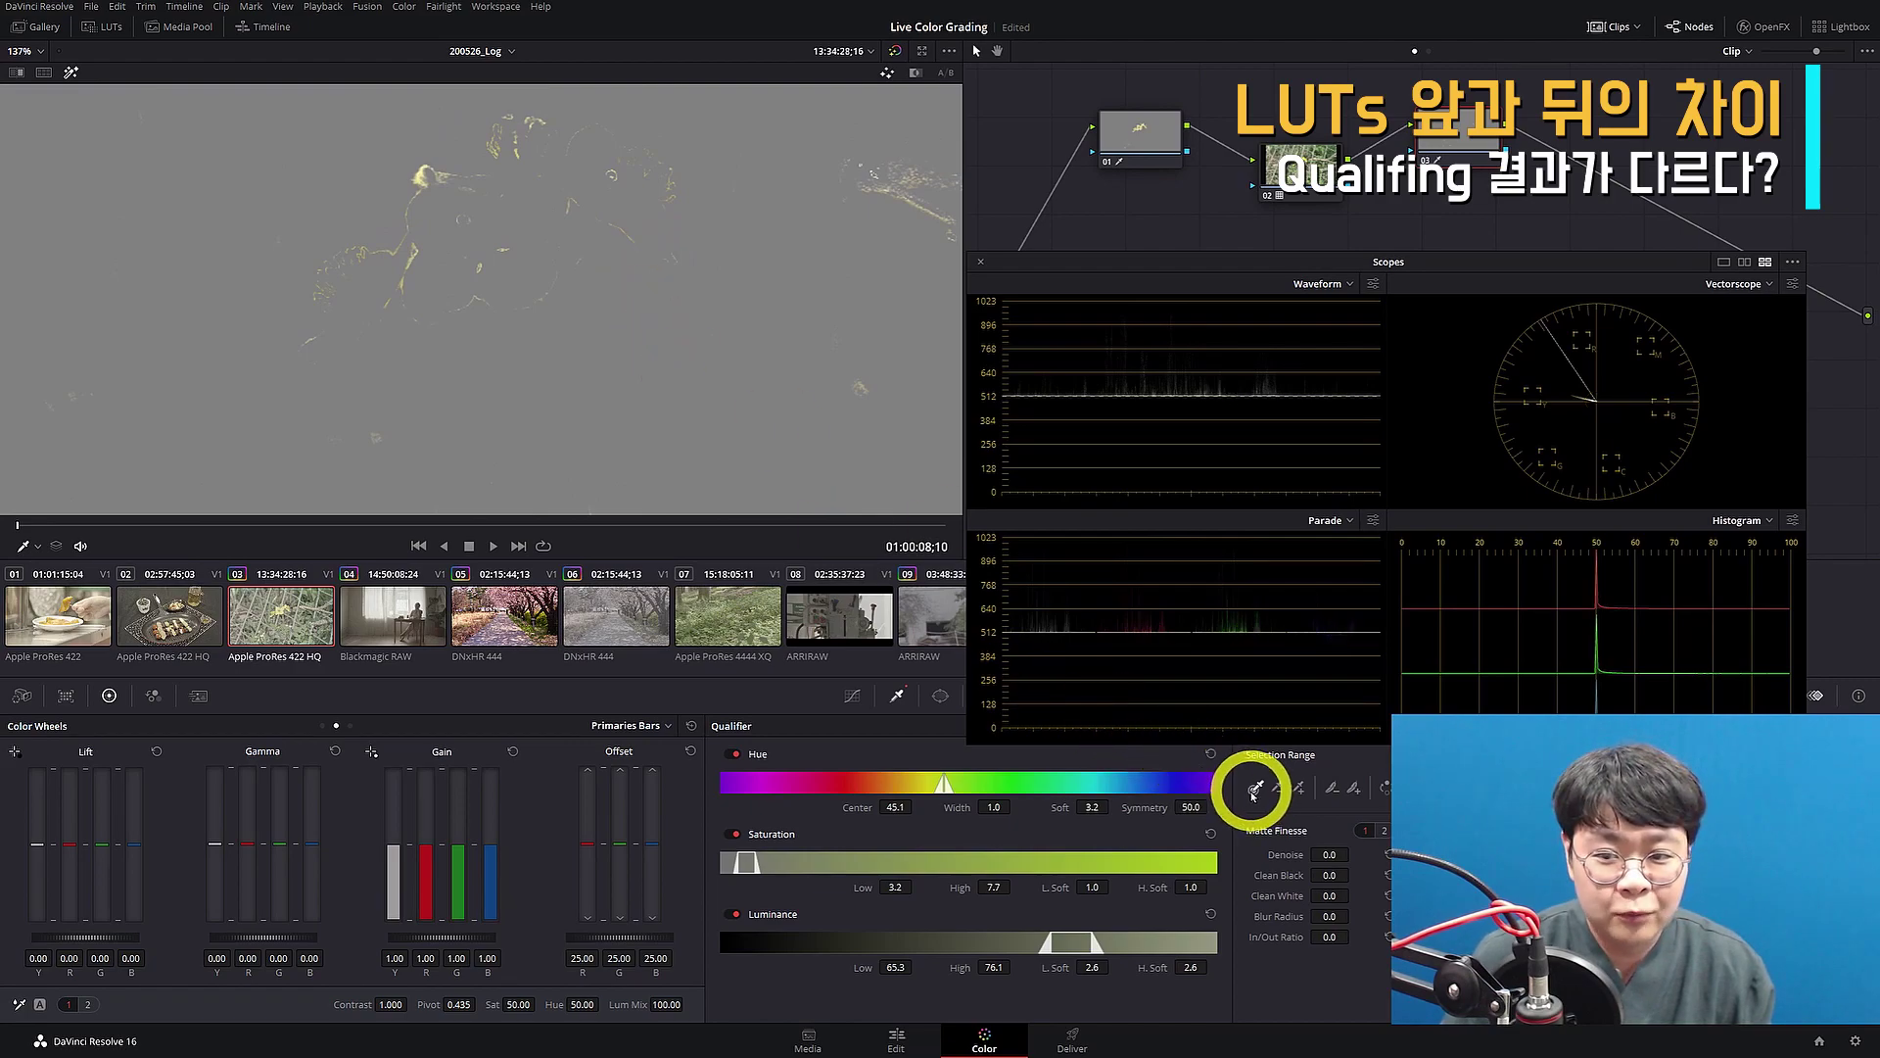
pyautogui.click(536, 200)
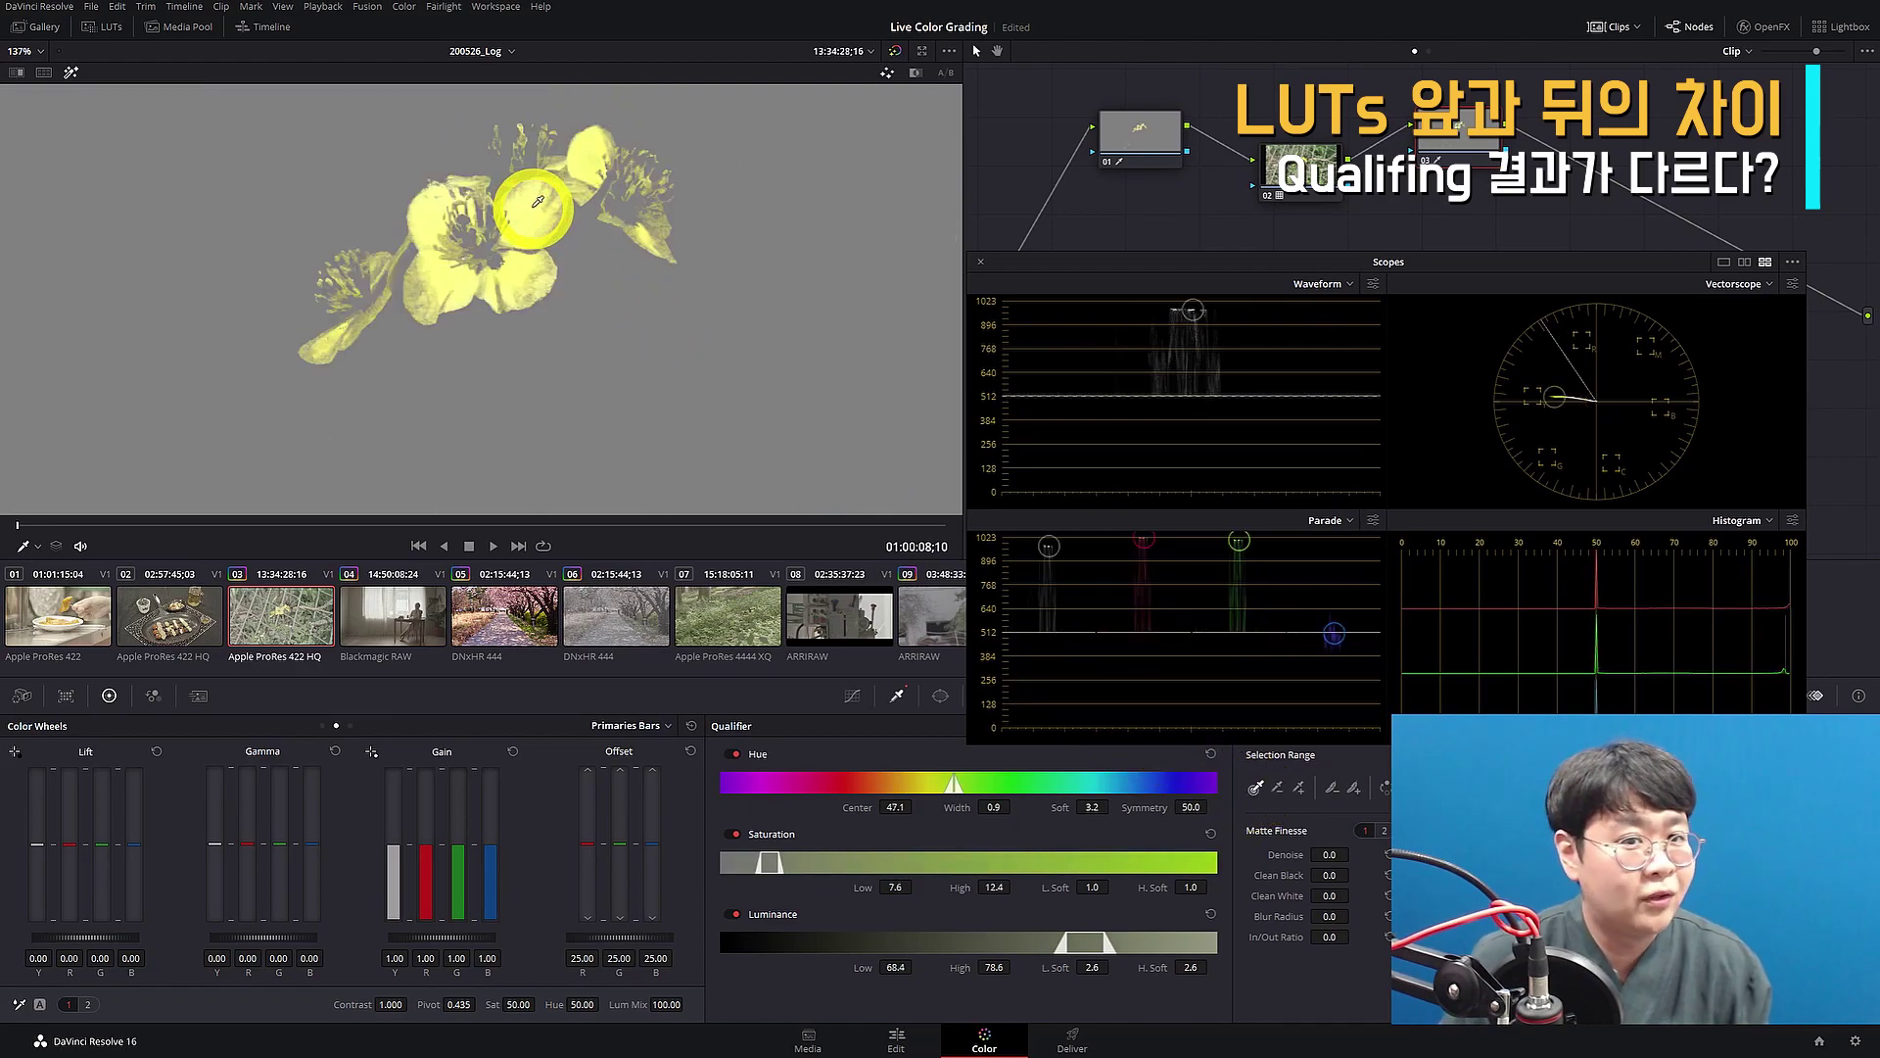
# - Resample the same spot on the upper petal with the qualifier on node 01 and again on node 03
pyautogui.click(1141, 137)
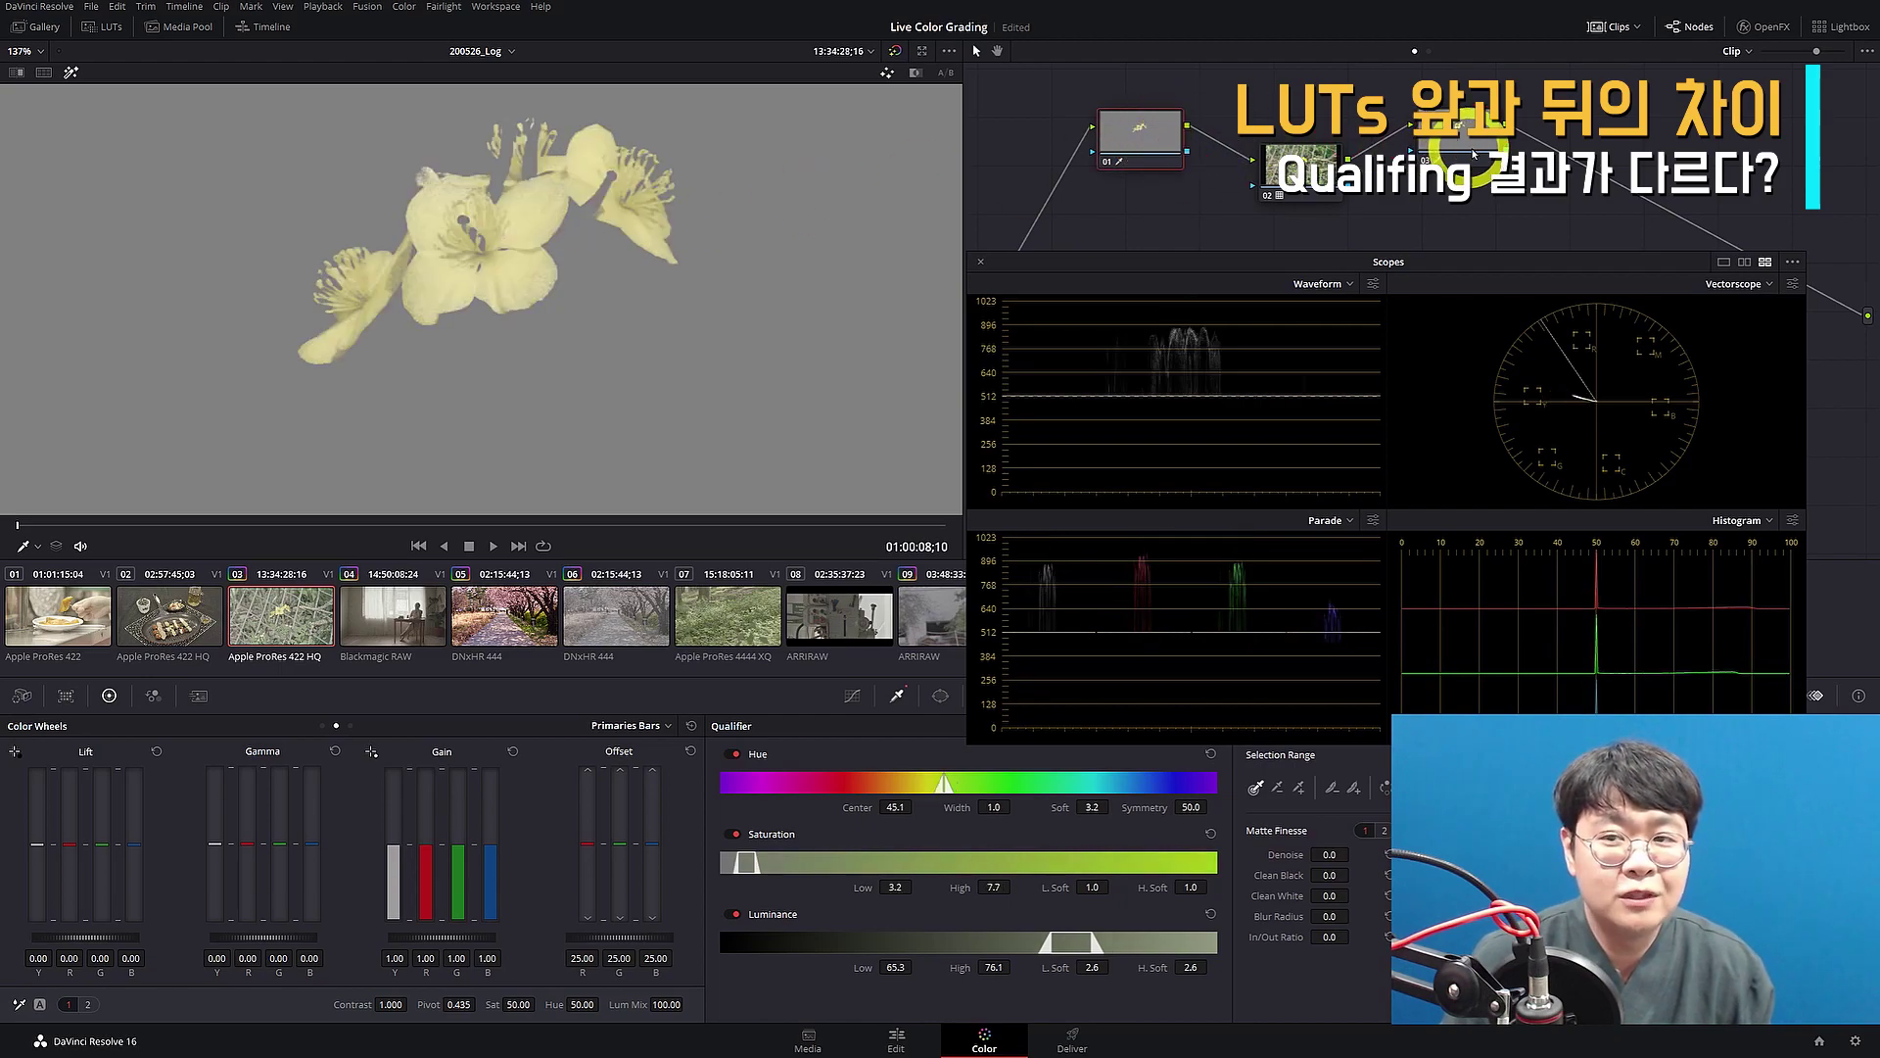
pyautogui.click(1479, 144)
pyautogui.click(1142, 132)
pyautogui.click(688, 157)
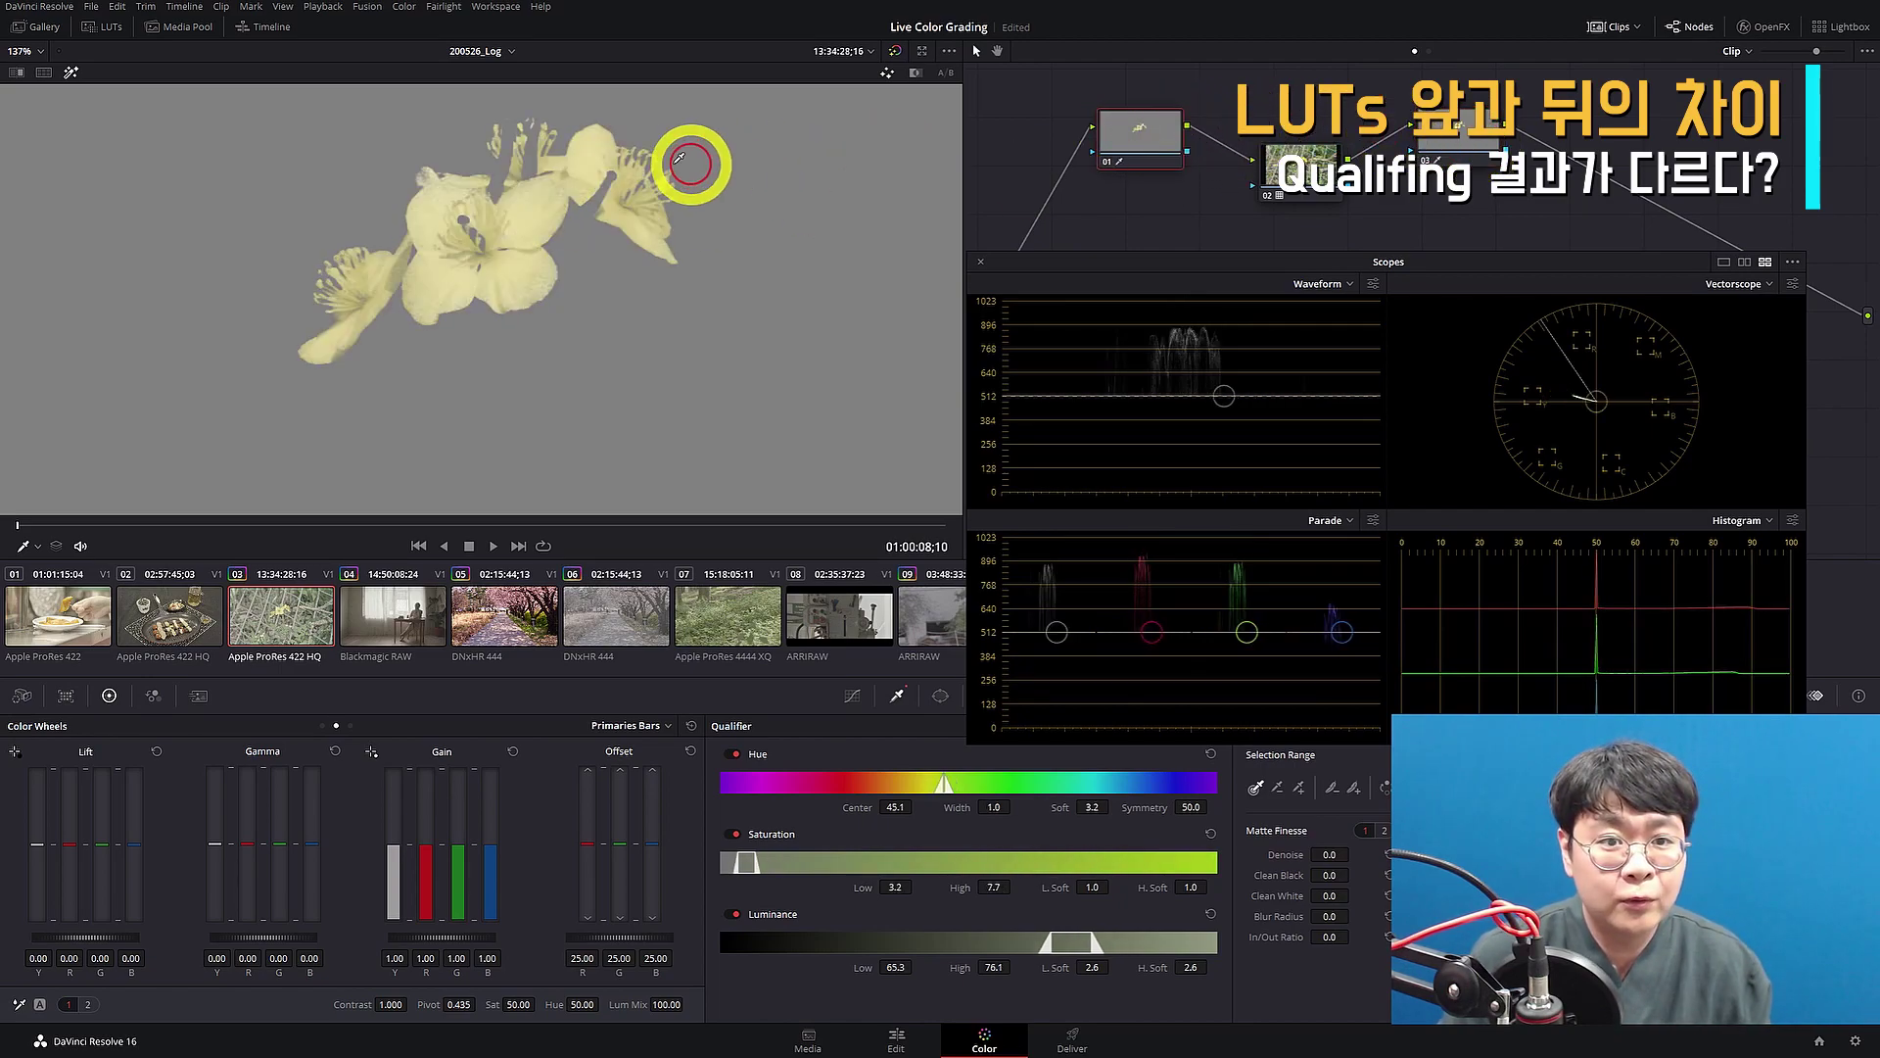
pyautogui.click(529, 202)
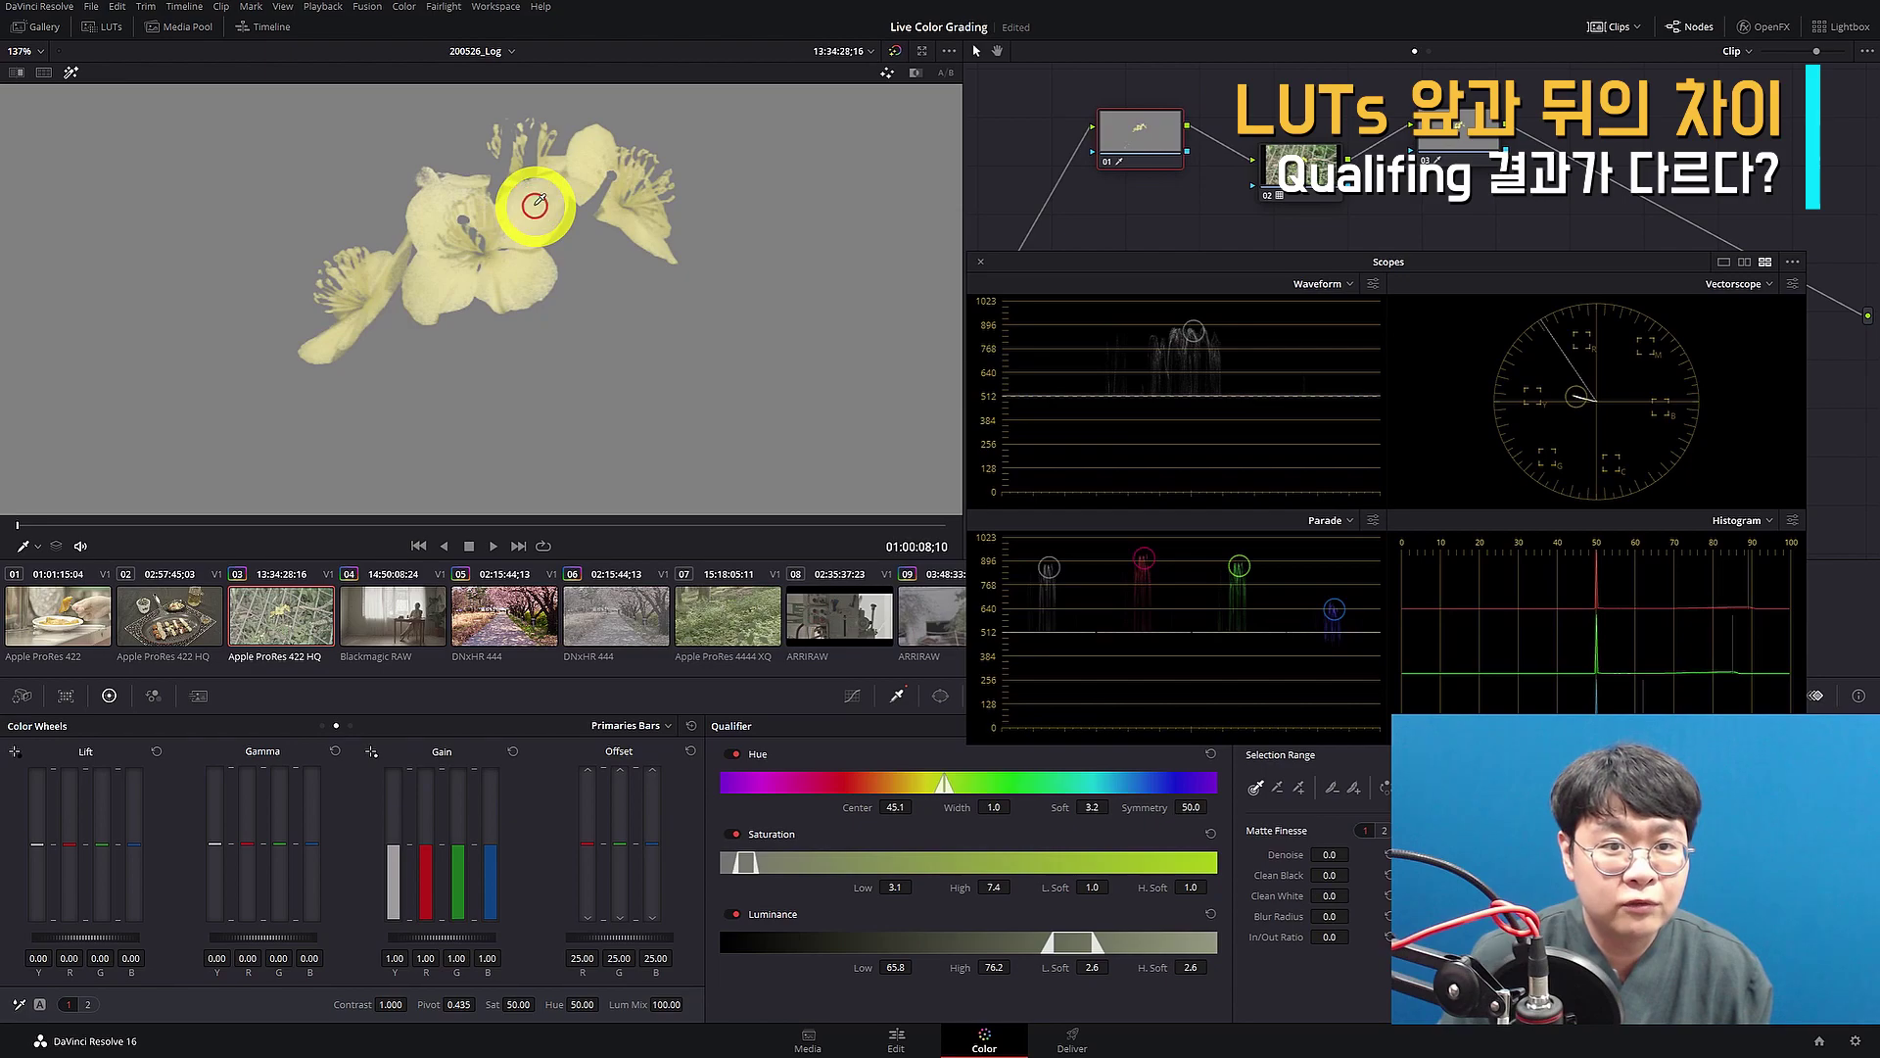
pyautogui.click(1438, 140)
pyautogui.click(534, 198)
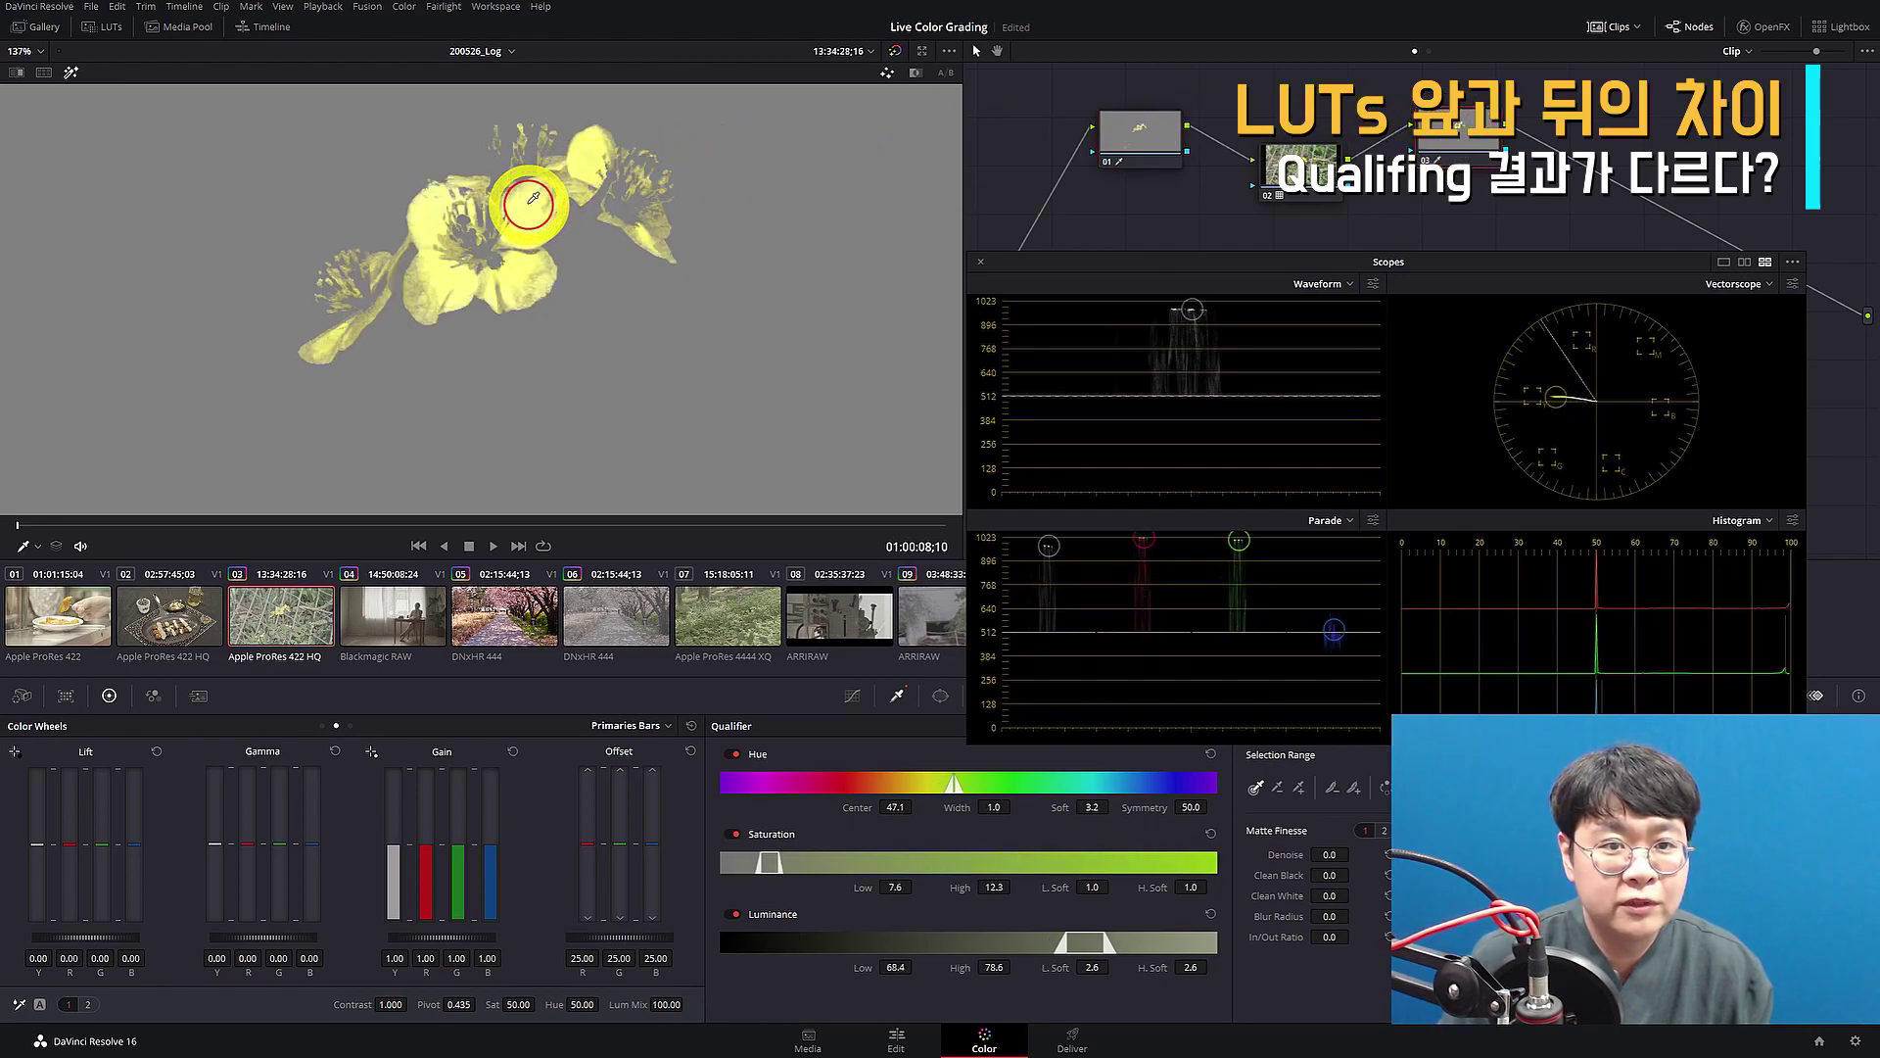
# - Compare the highlighted petal keys of nodes 01 and 03, and view the full flower image at the LUT node
pyautogui.click(1136, 134)
pyautogui.click(1472, 139)
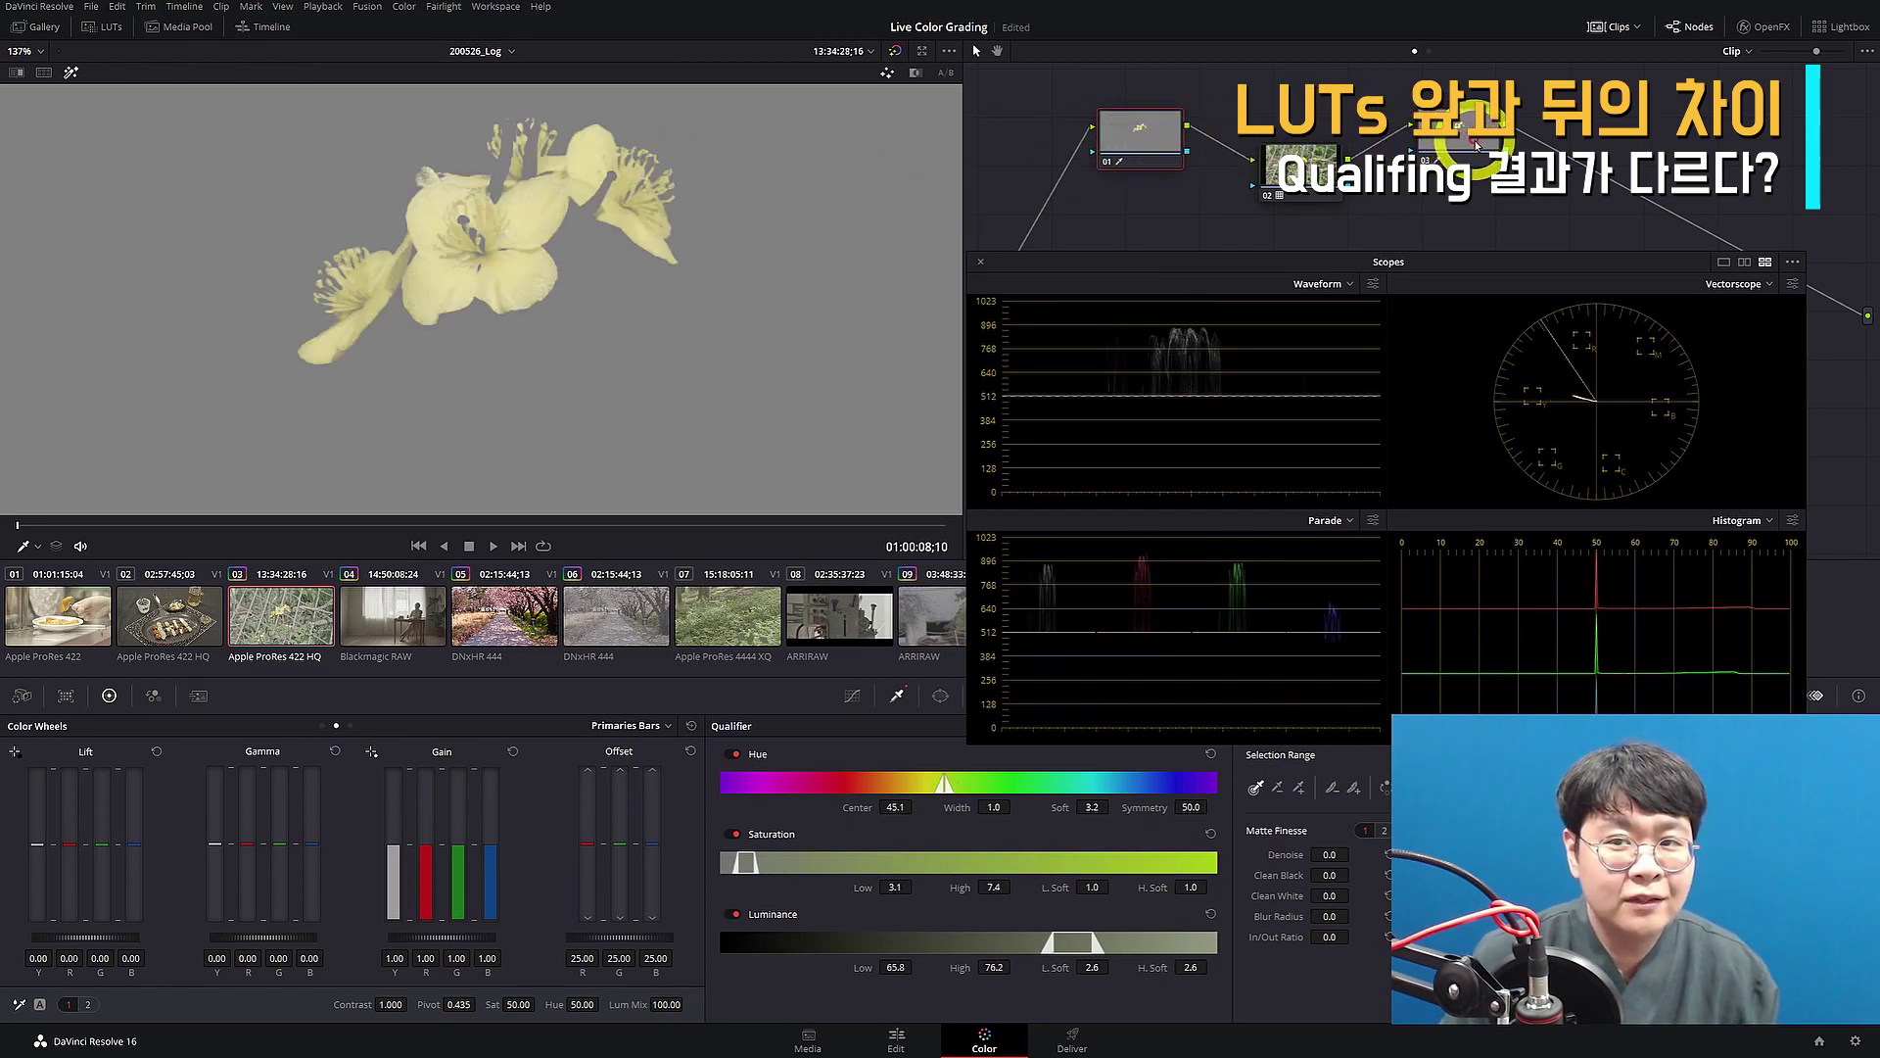
pyautogui.click(1162, 133)
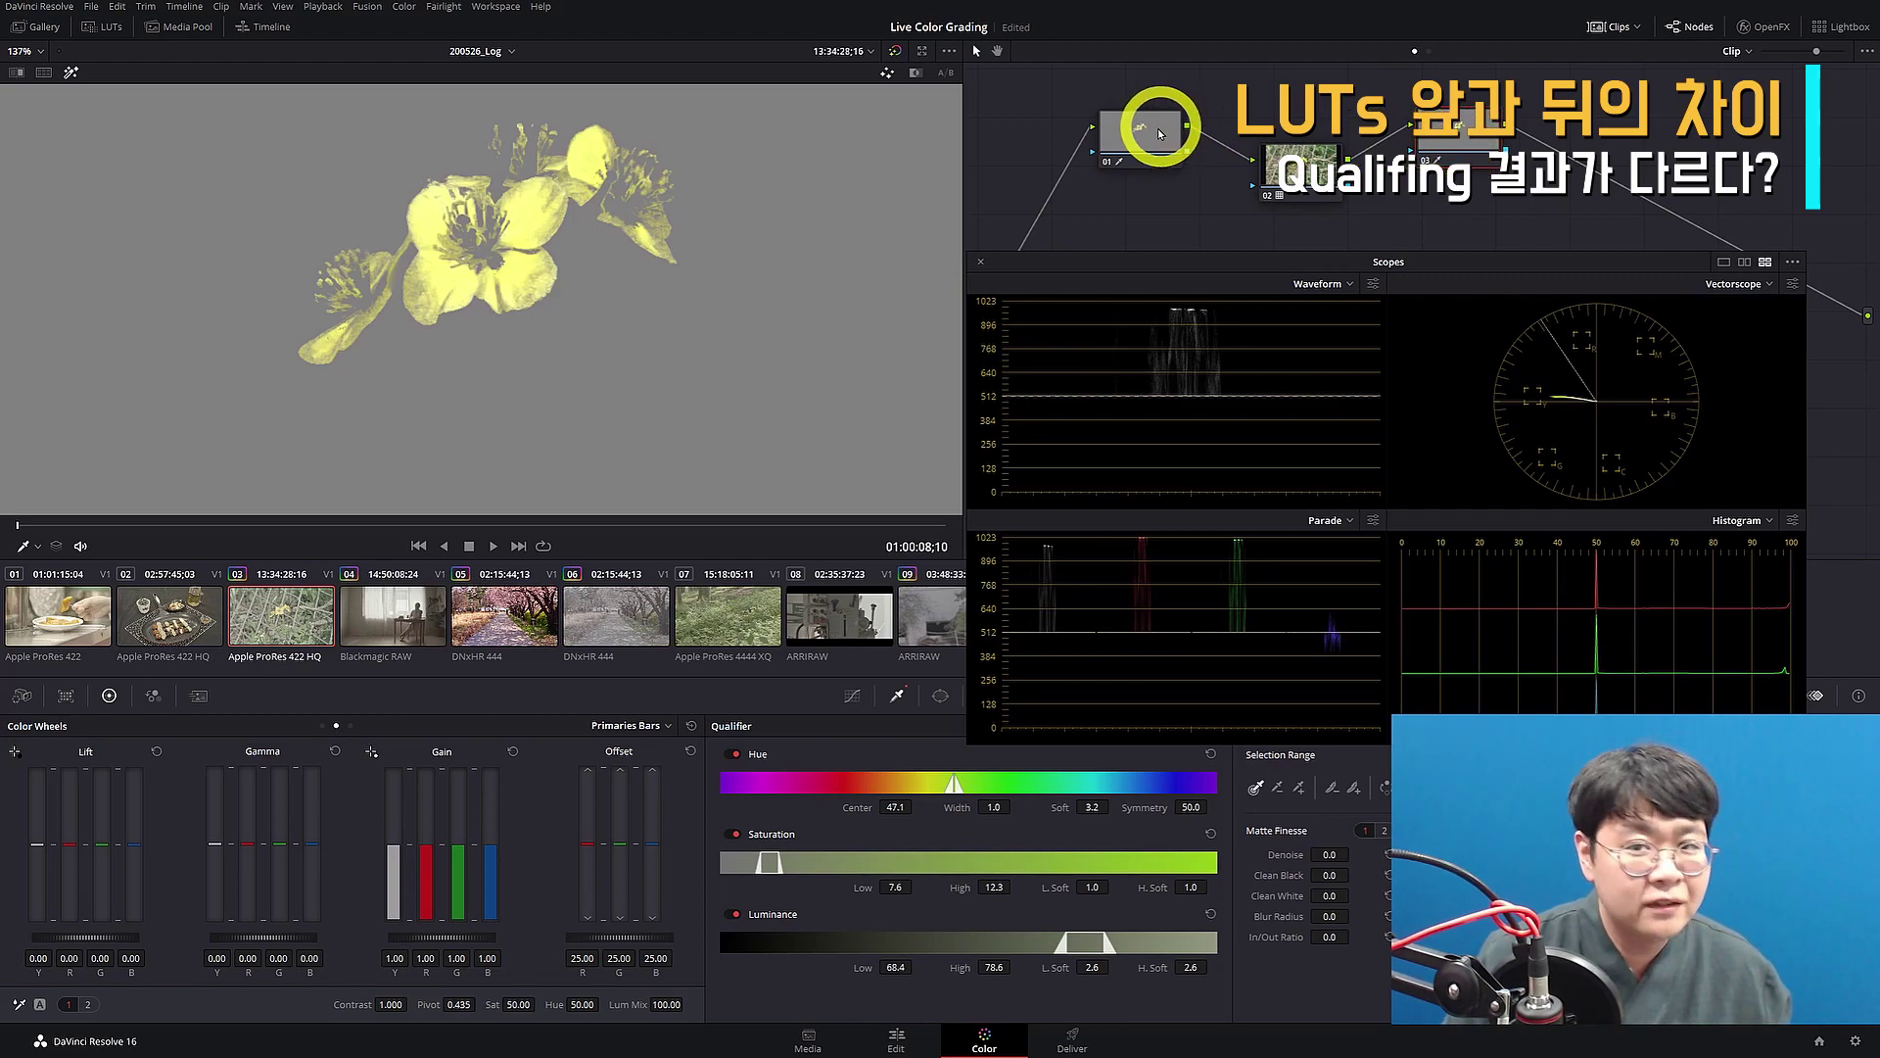
pyautogui.click(1283, 157)
pyautogui.click(1055, 76)
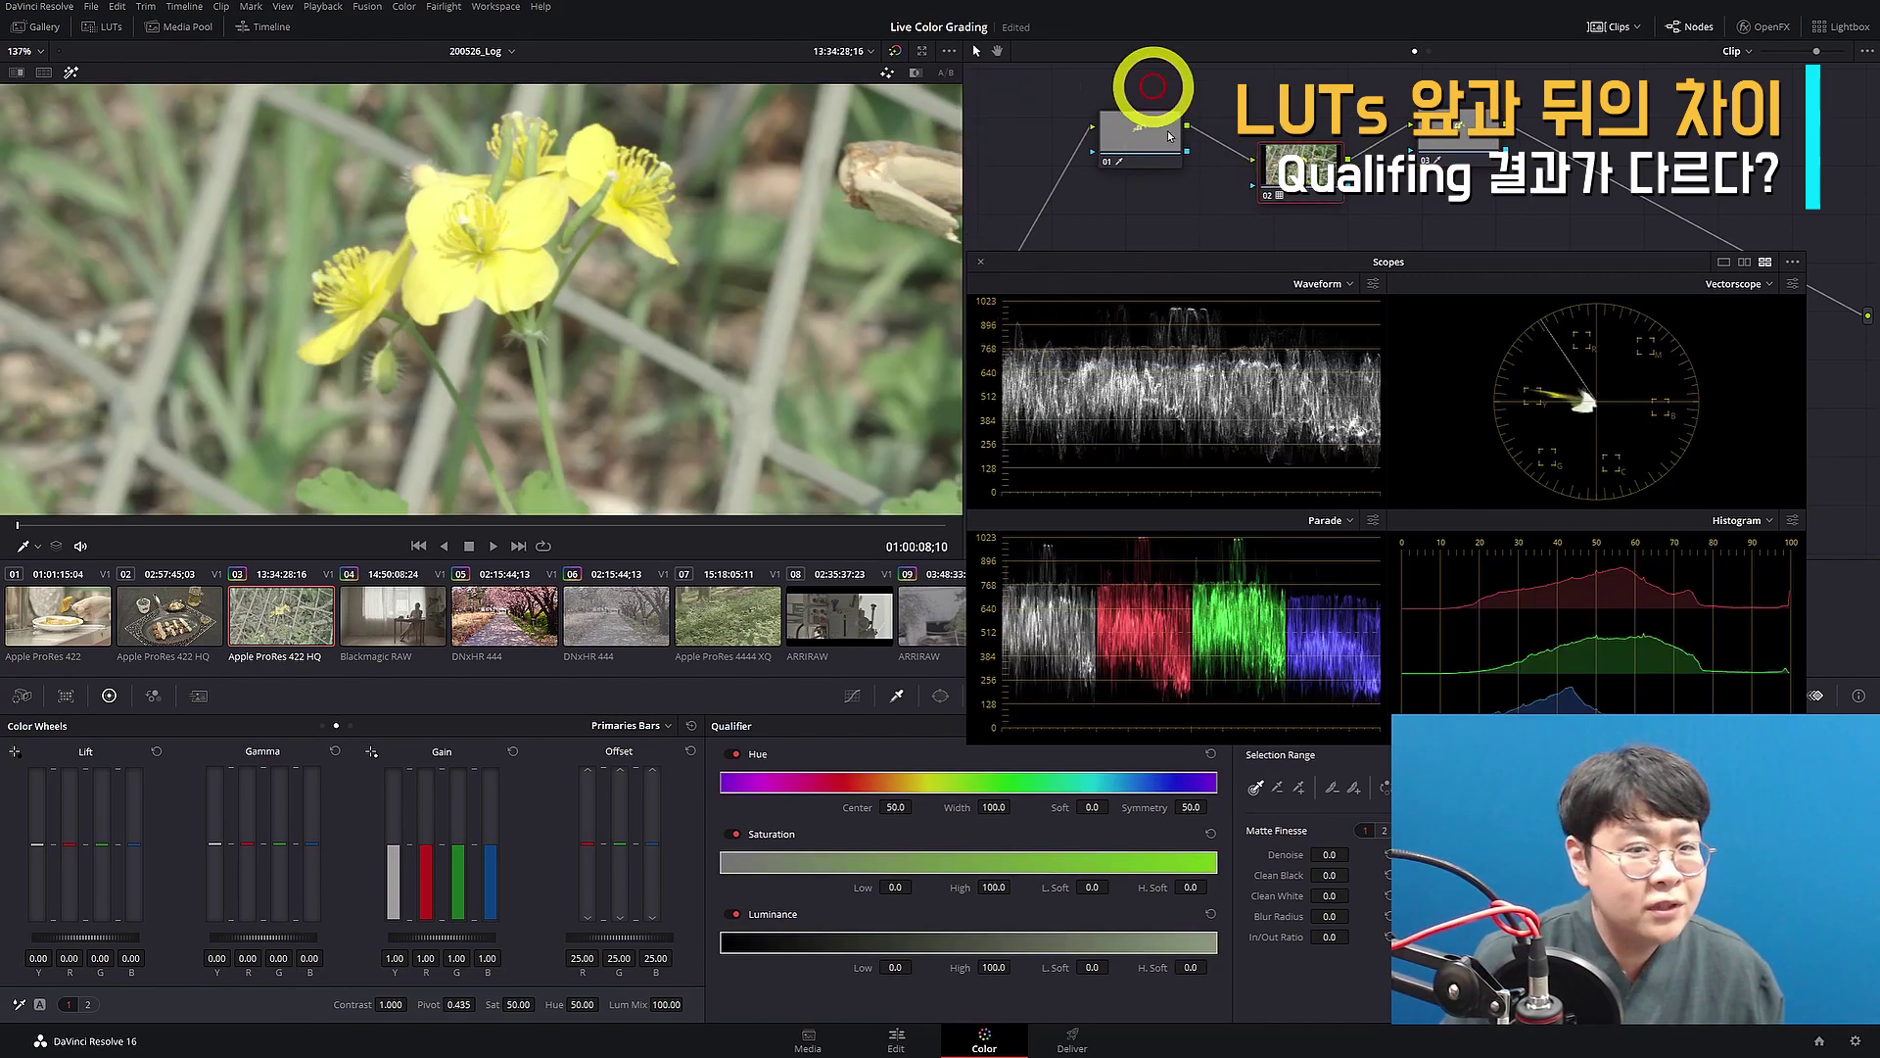
pyautogui.moveTo(620, 274); pyautogui.dragTo(628, 332)
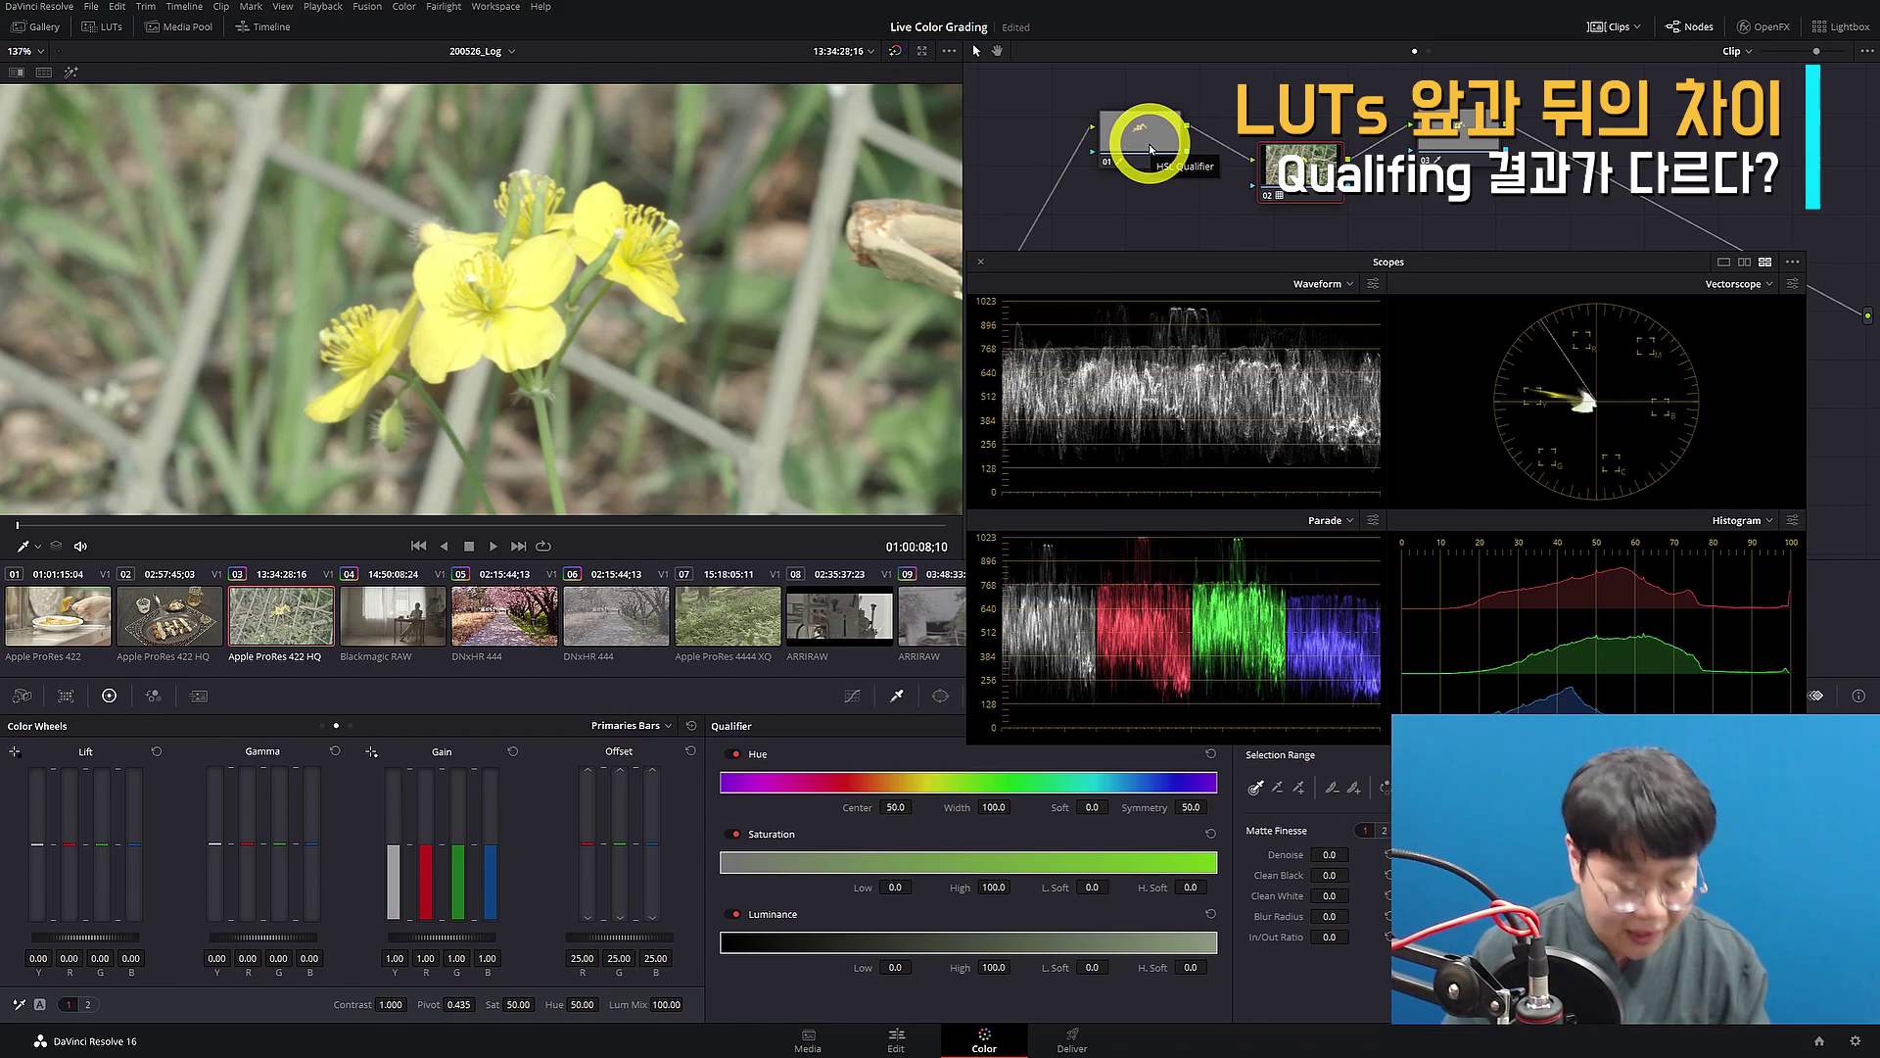
# - Bypass all grades to examine the original log image, select node 03, and re-enable the grades
pyautogui.hotkey('shift', 'd')
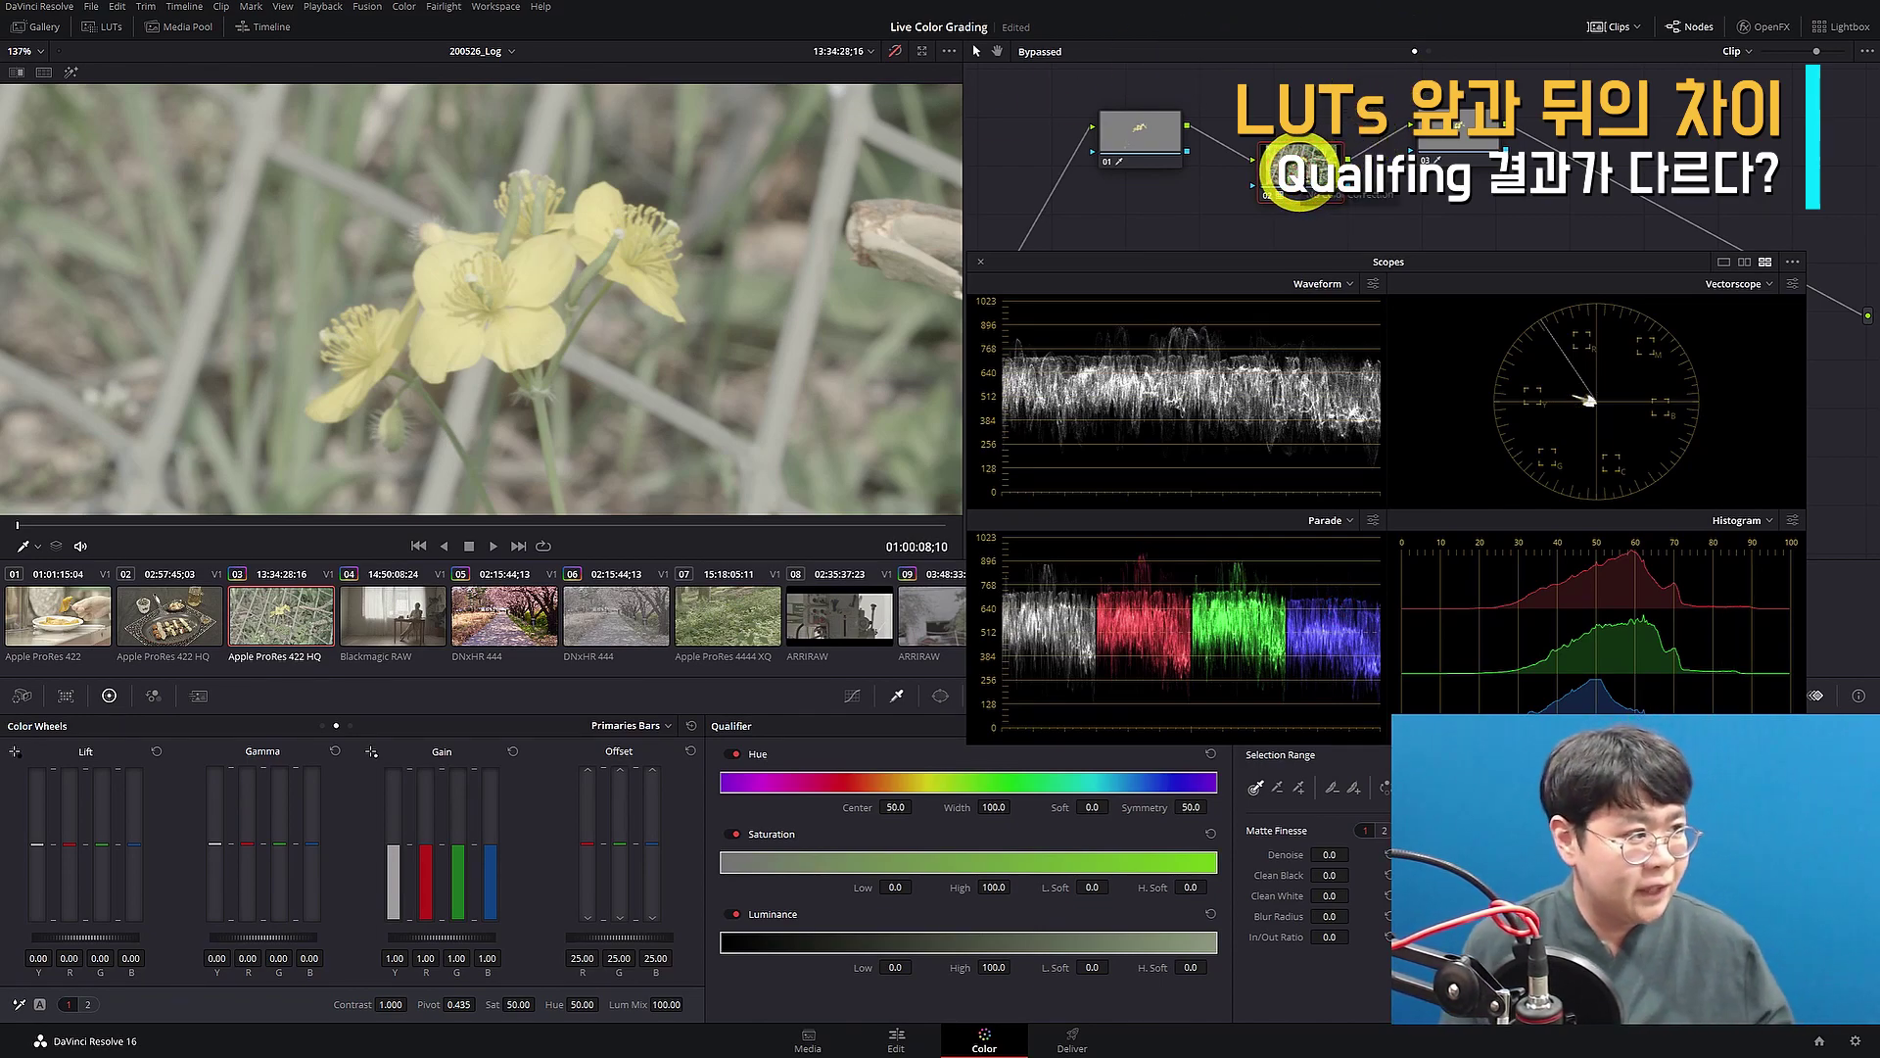
pyautogui.click(1450, 128)
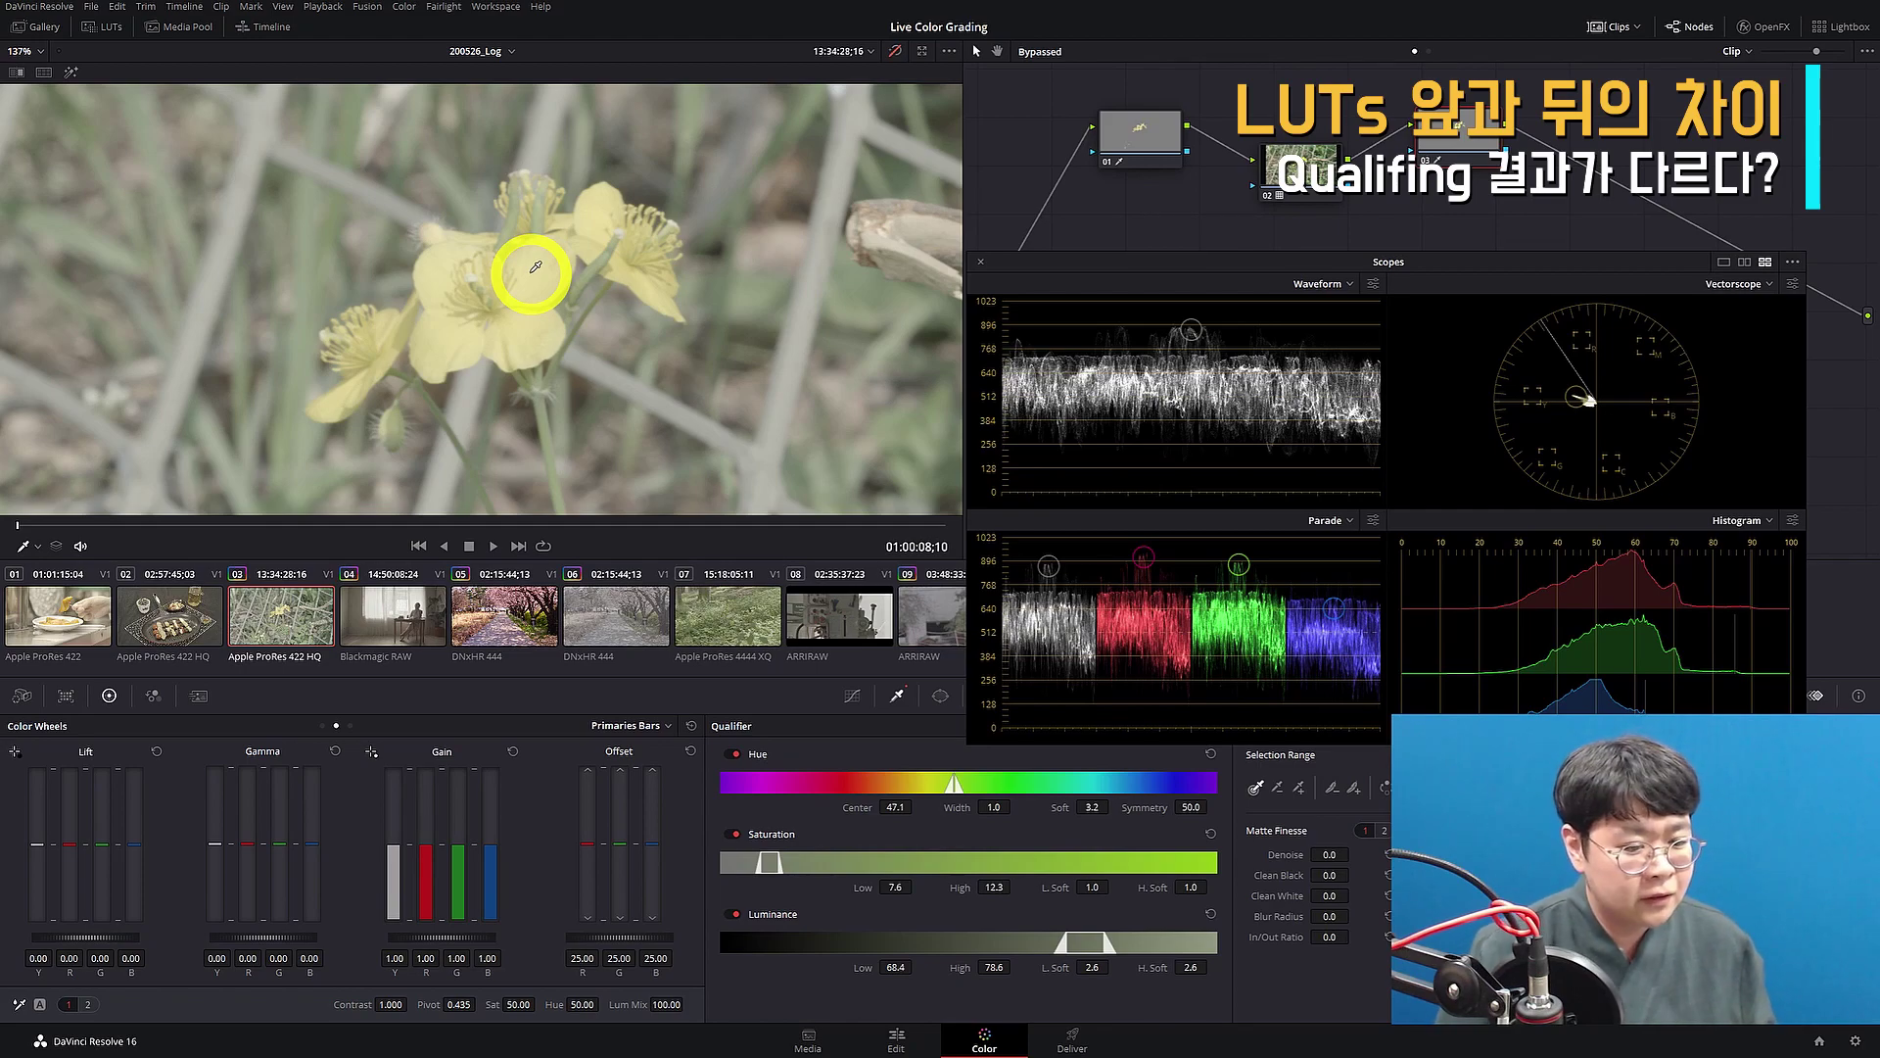
pyautogui.hotkey('shift', 'd')
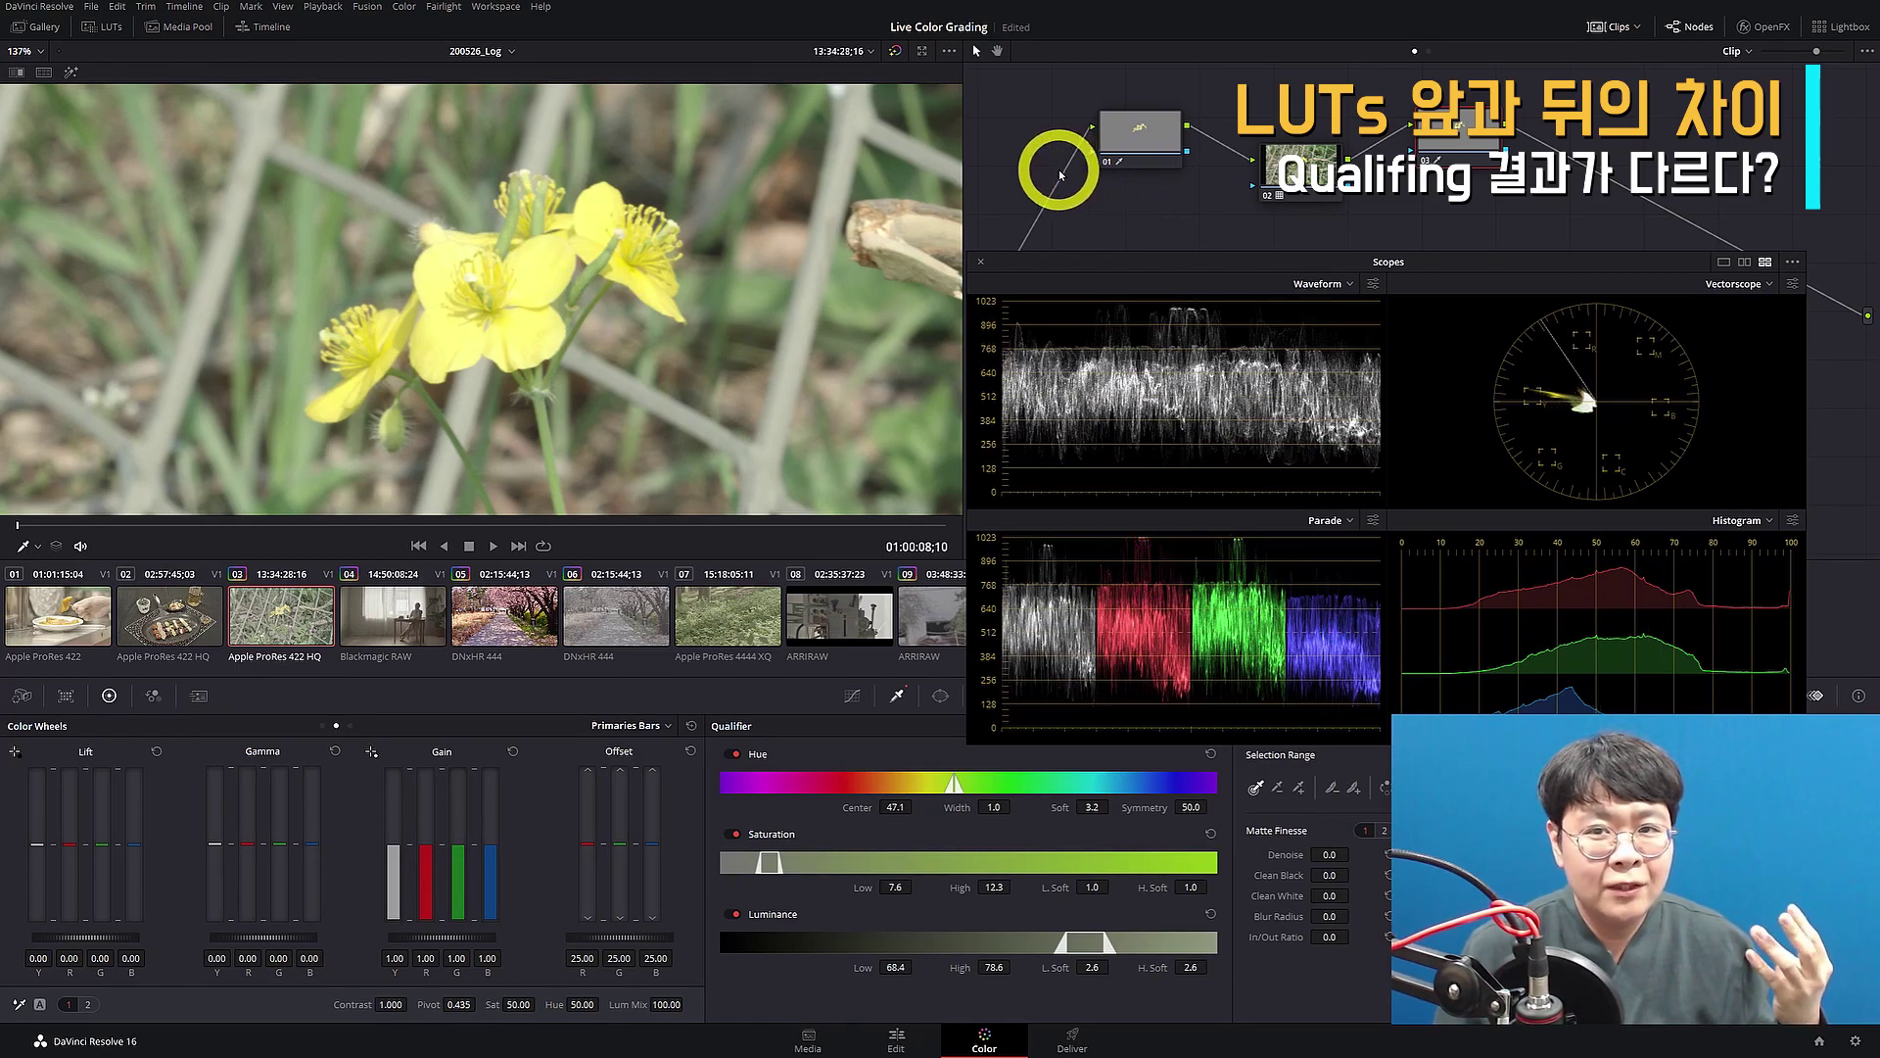
# - Compare the qualifier's hue, saturation and luminance ranges on nodes 01 and 03, and save the project
pyautogui.click(1126, 137)
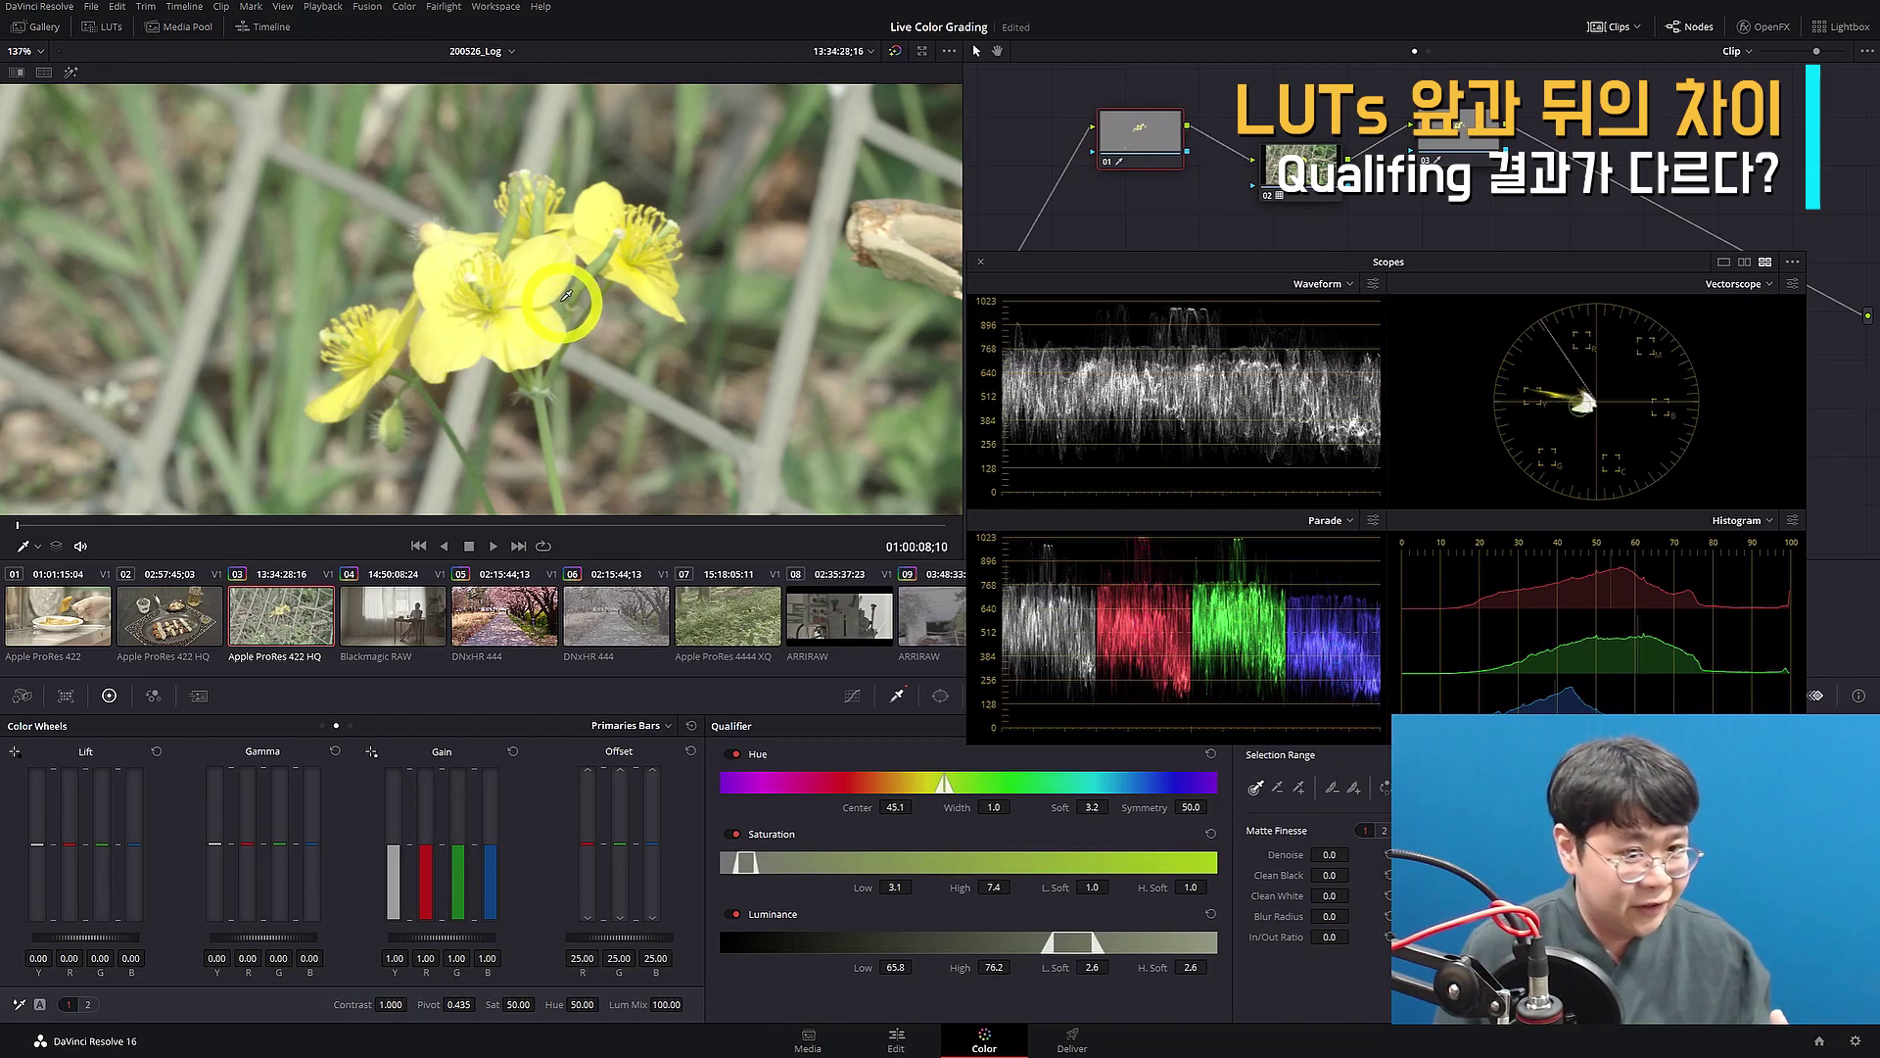
pyautogui.click(1511, 143)
pyautogui.click(527, 272)
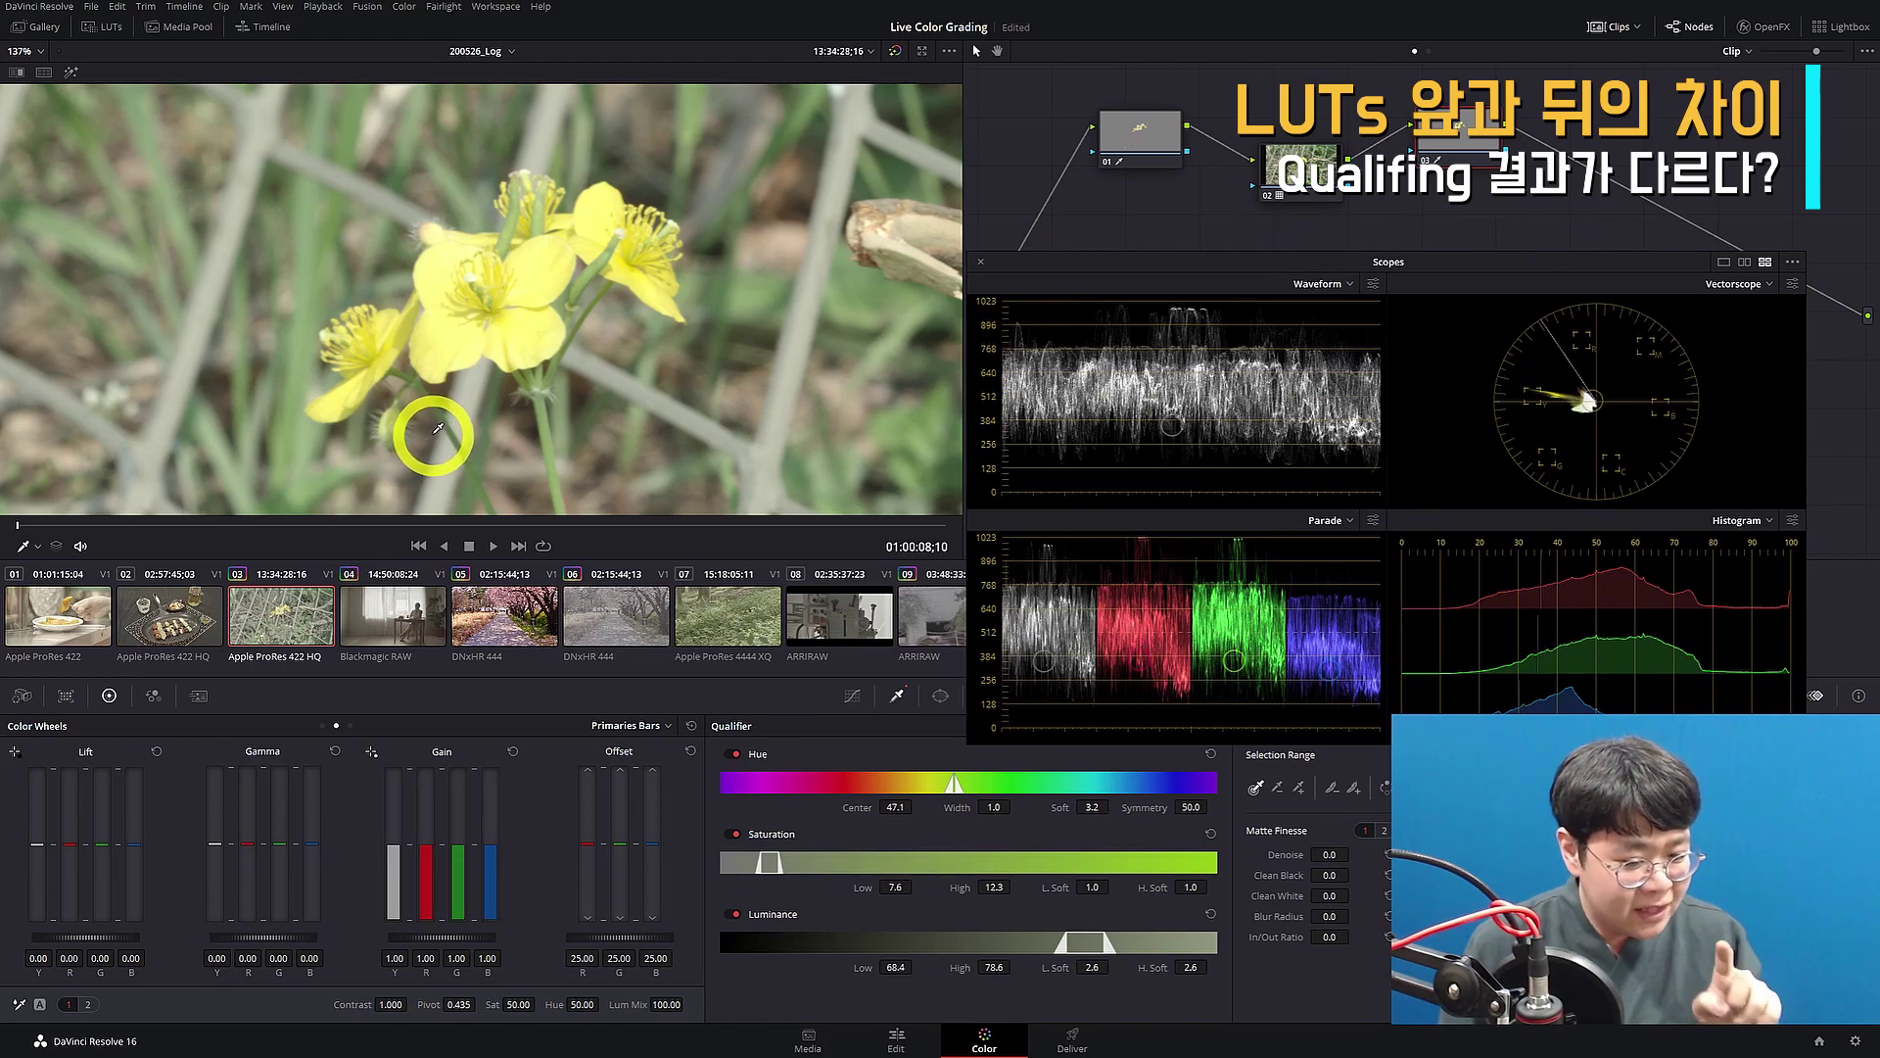
pyautogui.click(1148, 135)
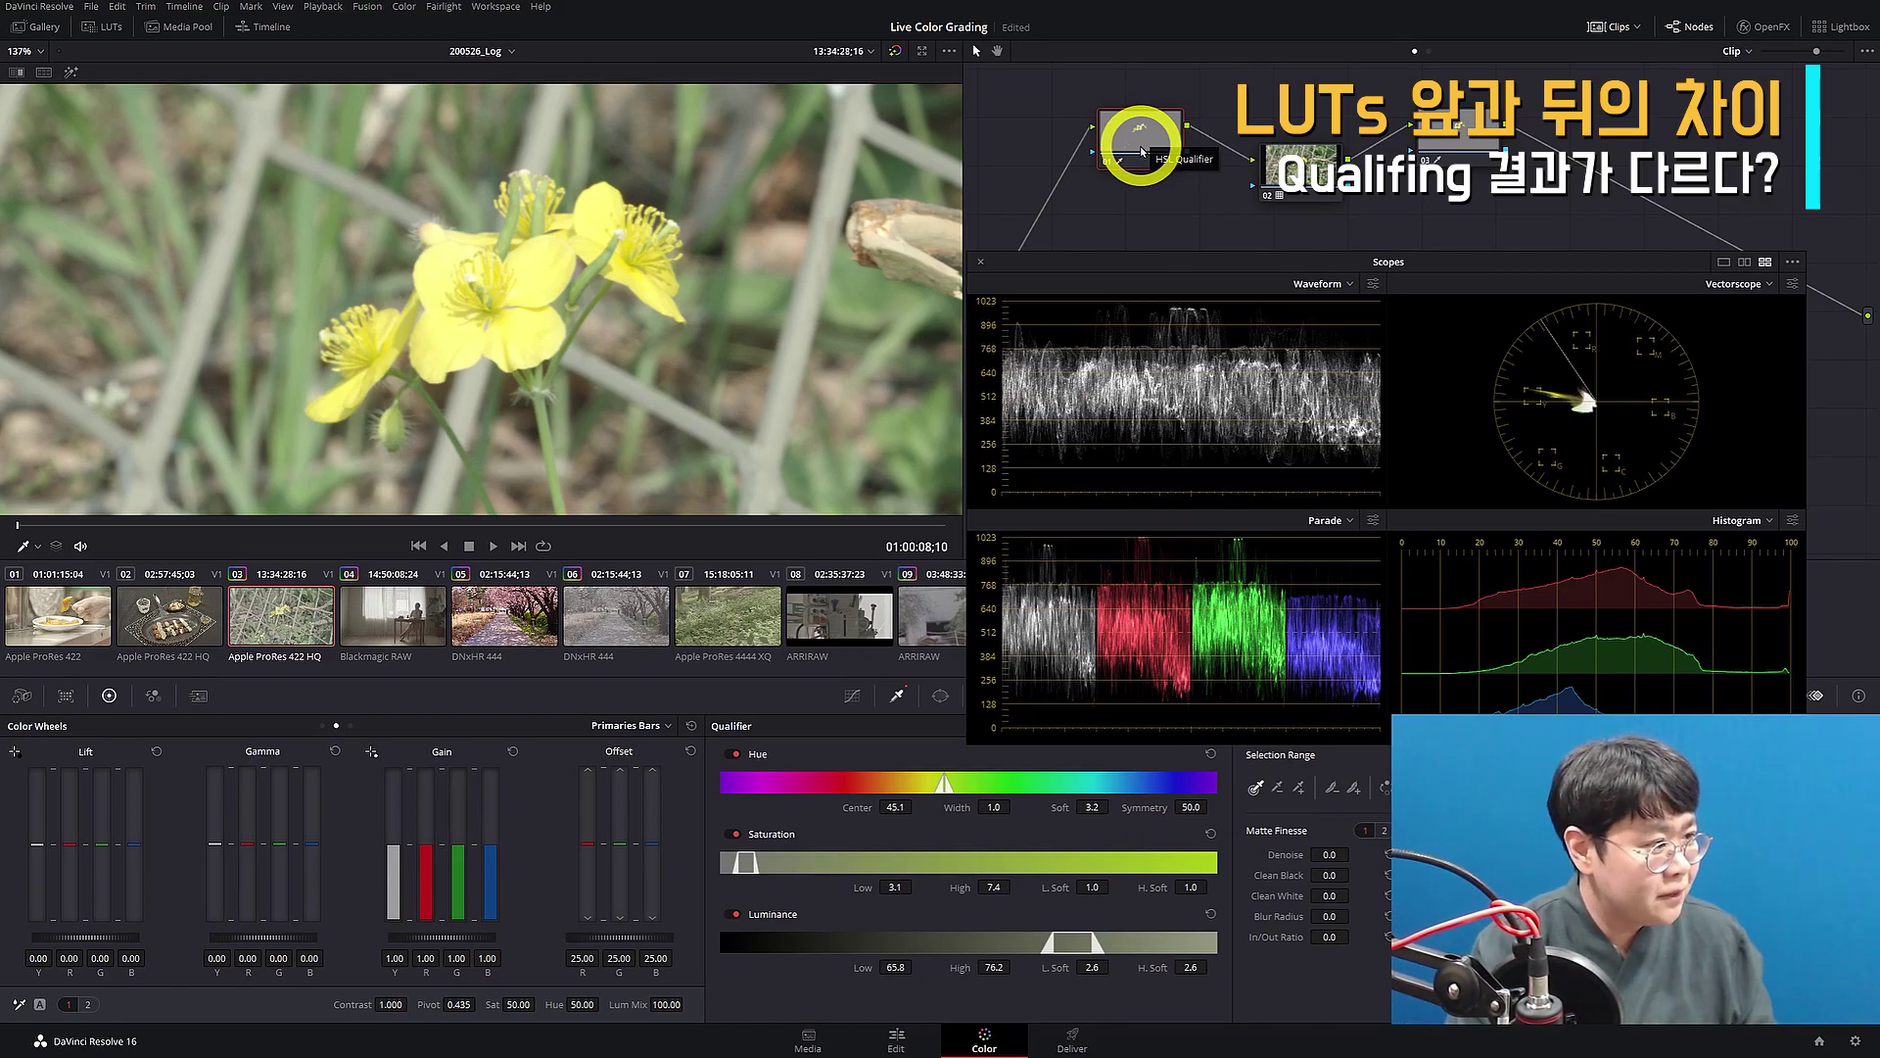
pyautogui.click(1439, 132)
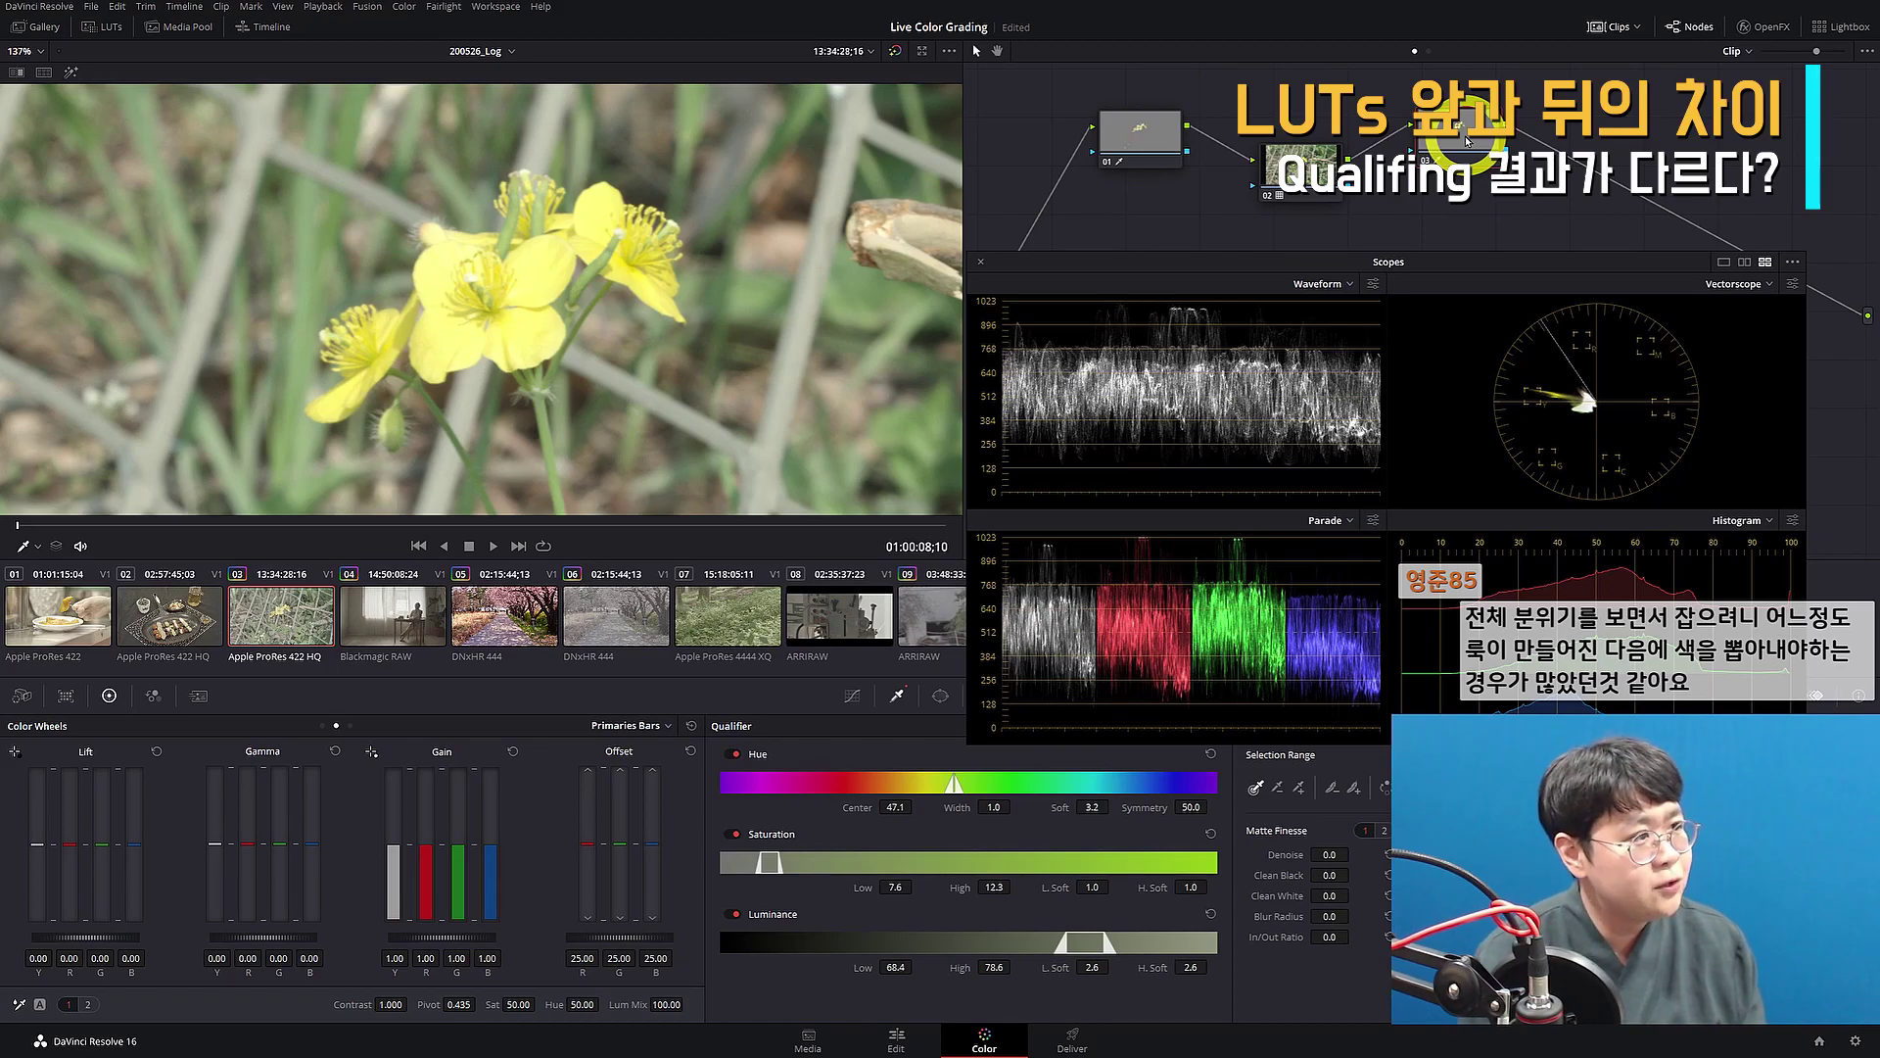
pyautogui.hotkey('ctrl', 's')
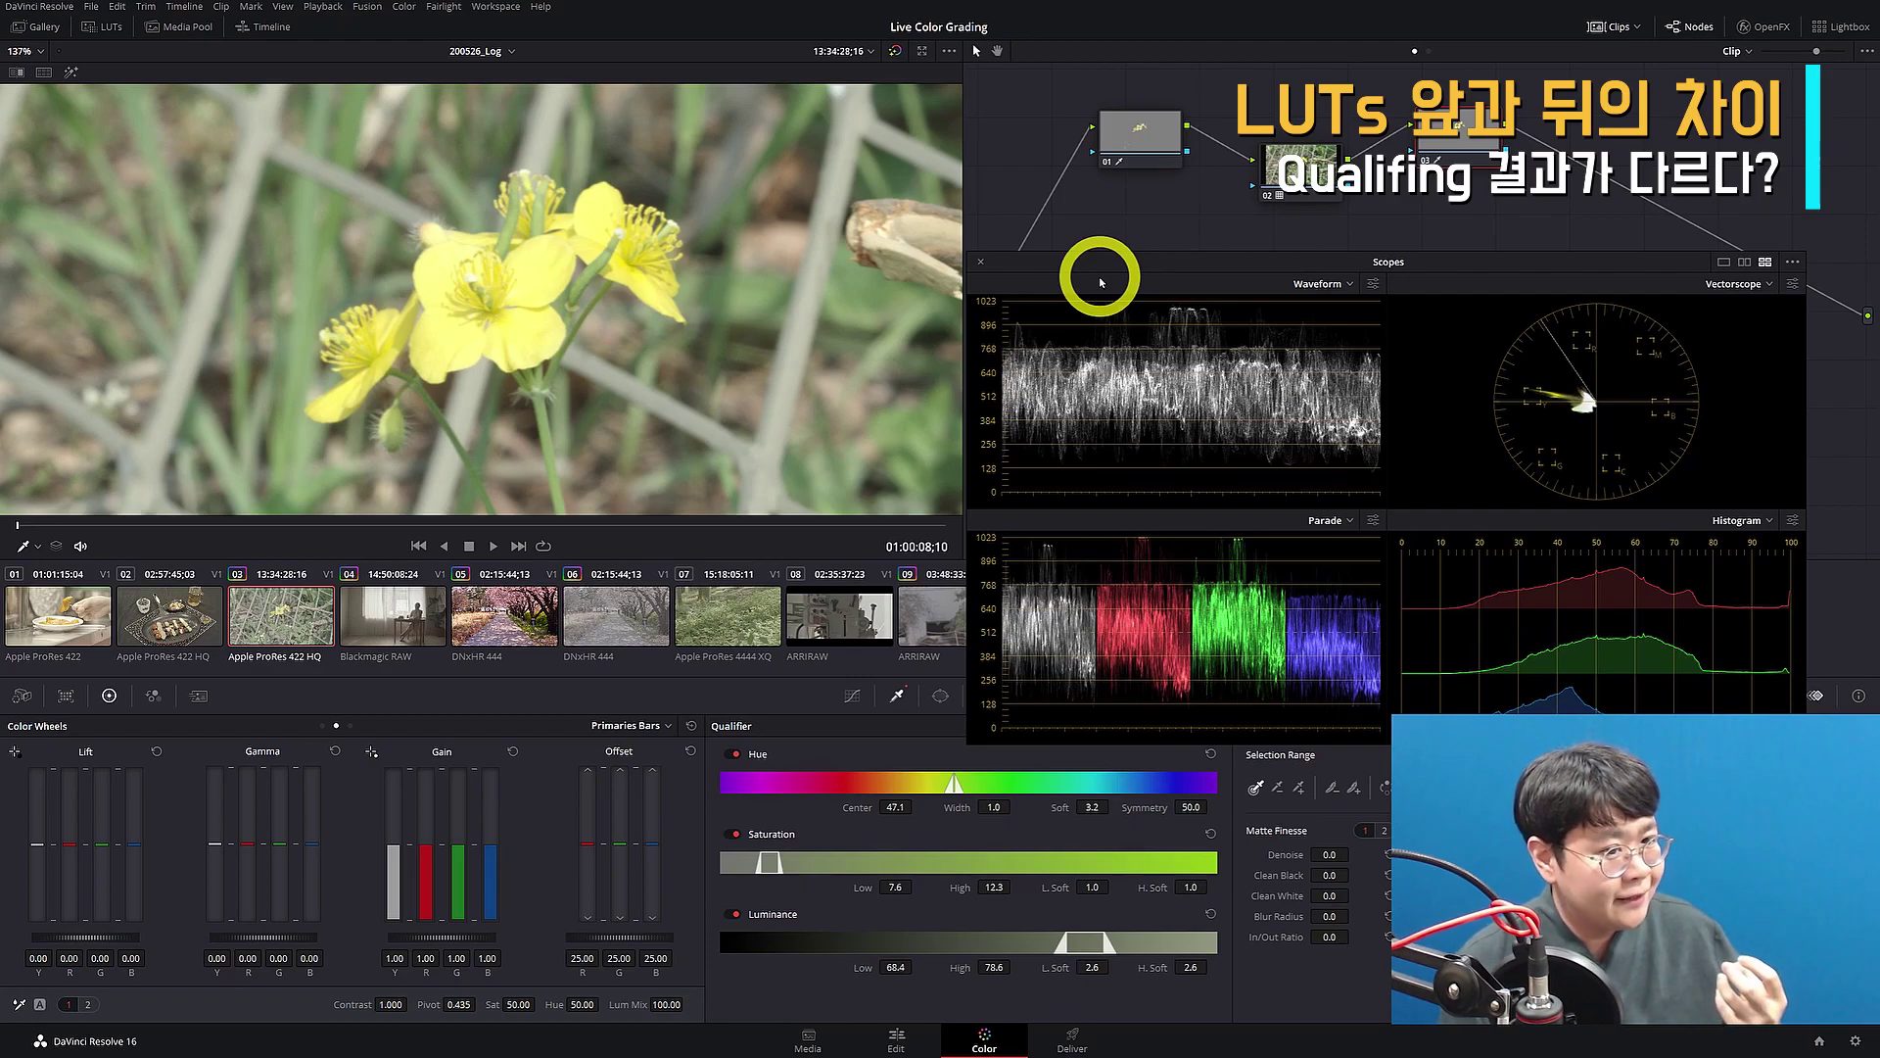
# - Open the food skewer clip and add serial nodes after node 01 for a LUT and a post-LUT key
pyautogui.click(174, 611)
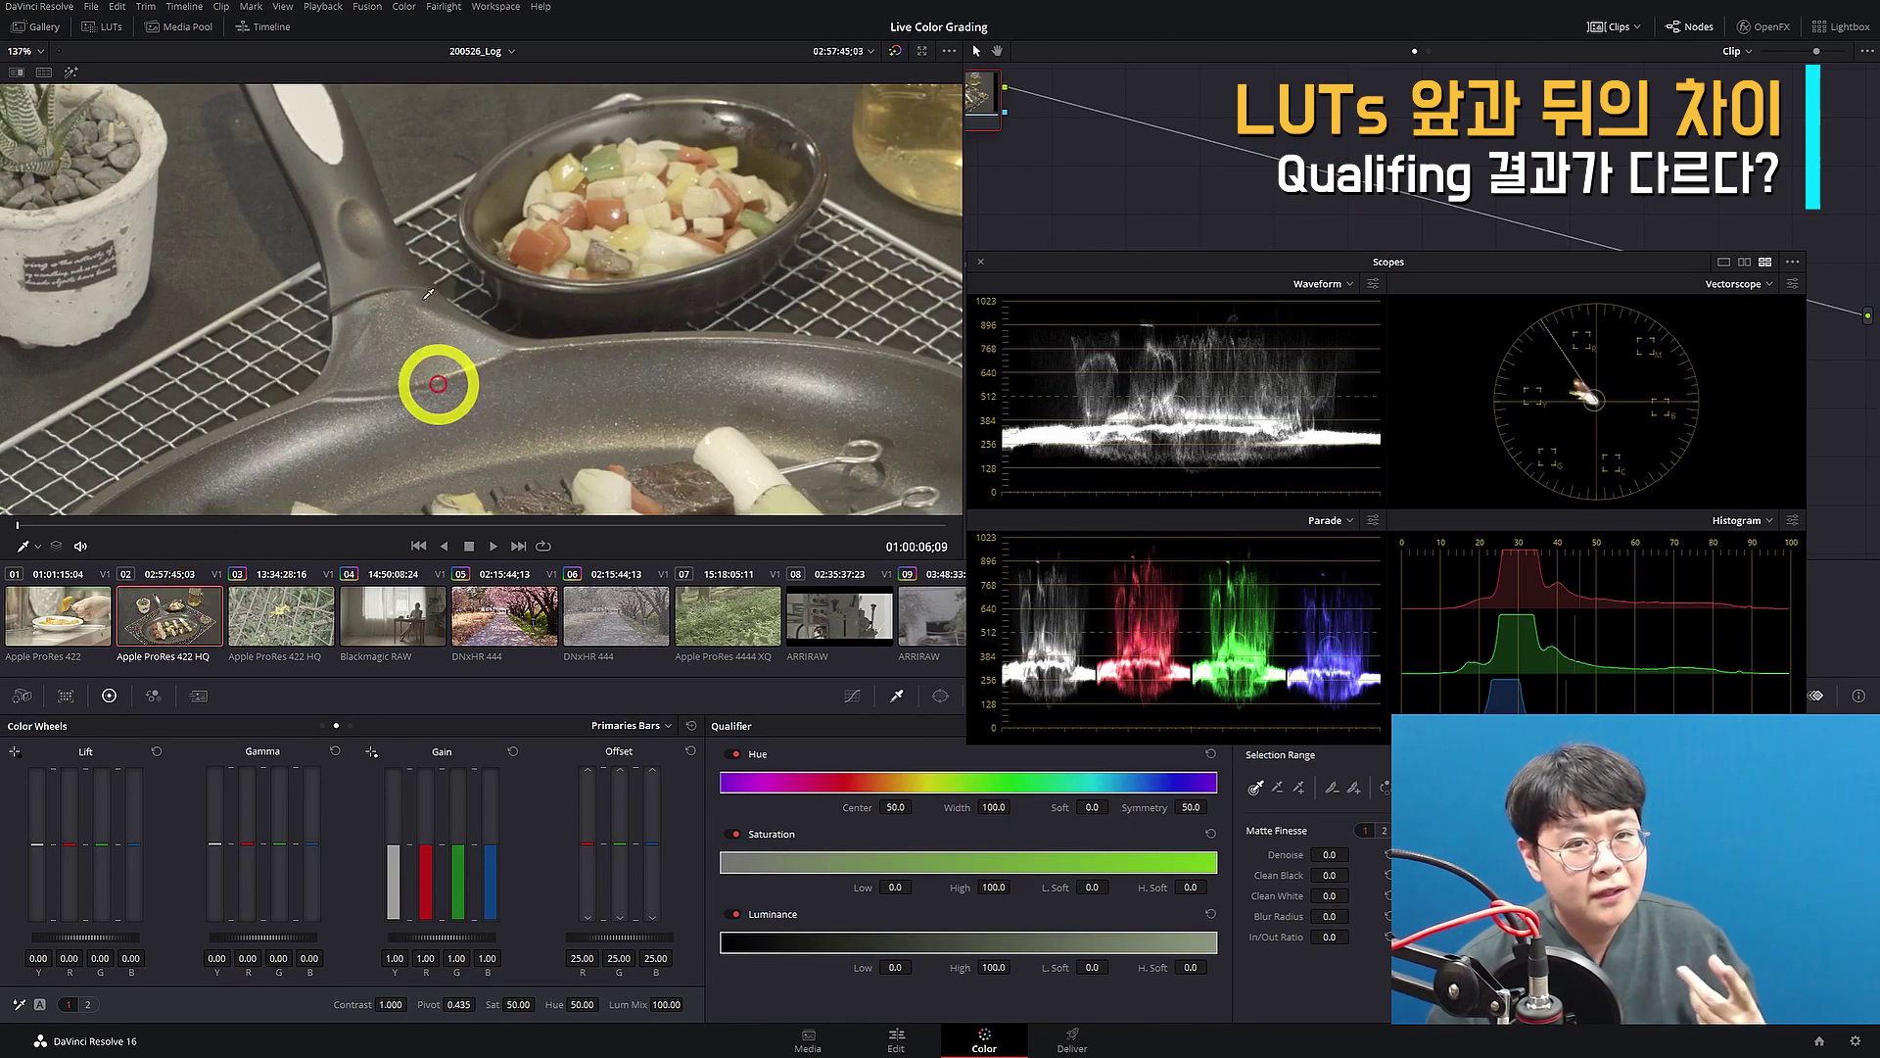
pyautogui.scroll(-5, 600, 283)
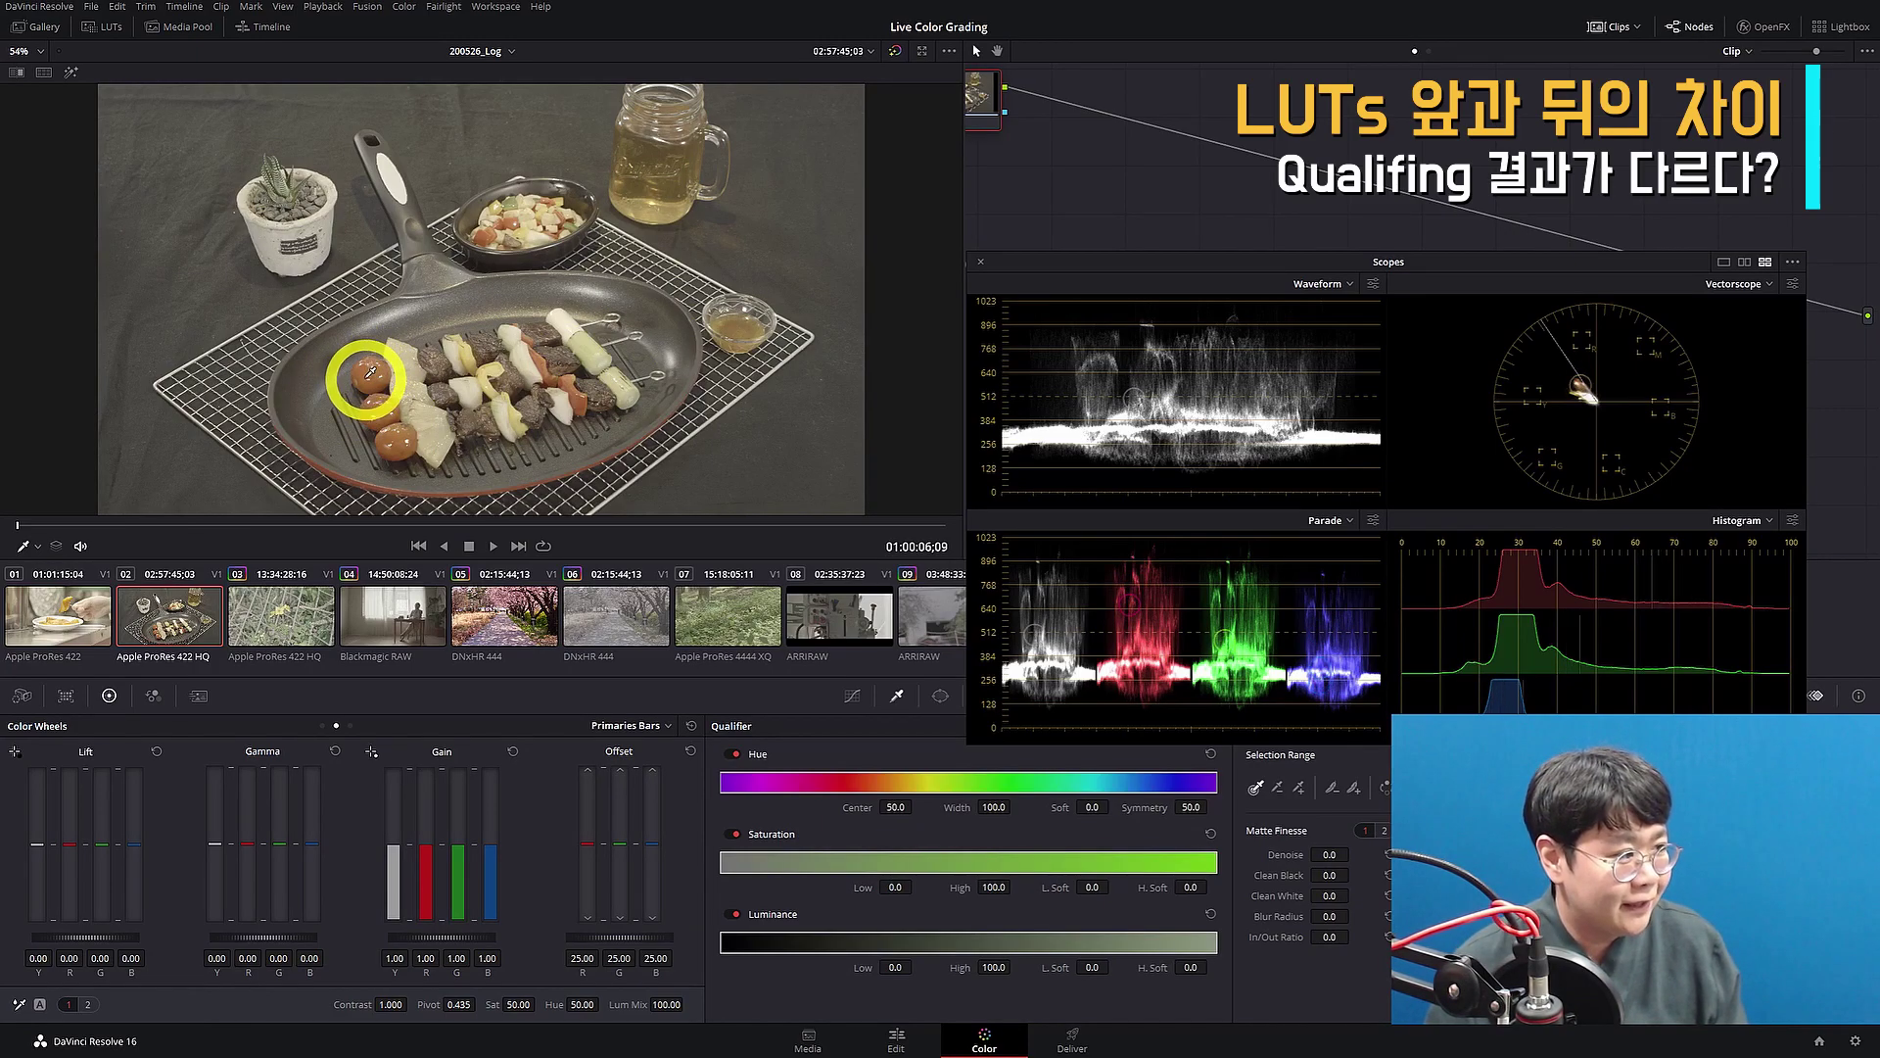
pyautogui.moveTo(986, 92); pyautogui.dragTo(1125, 122)
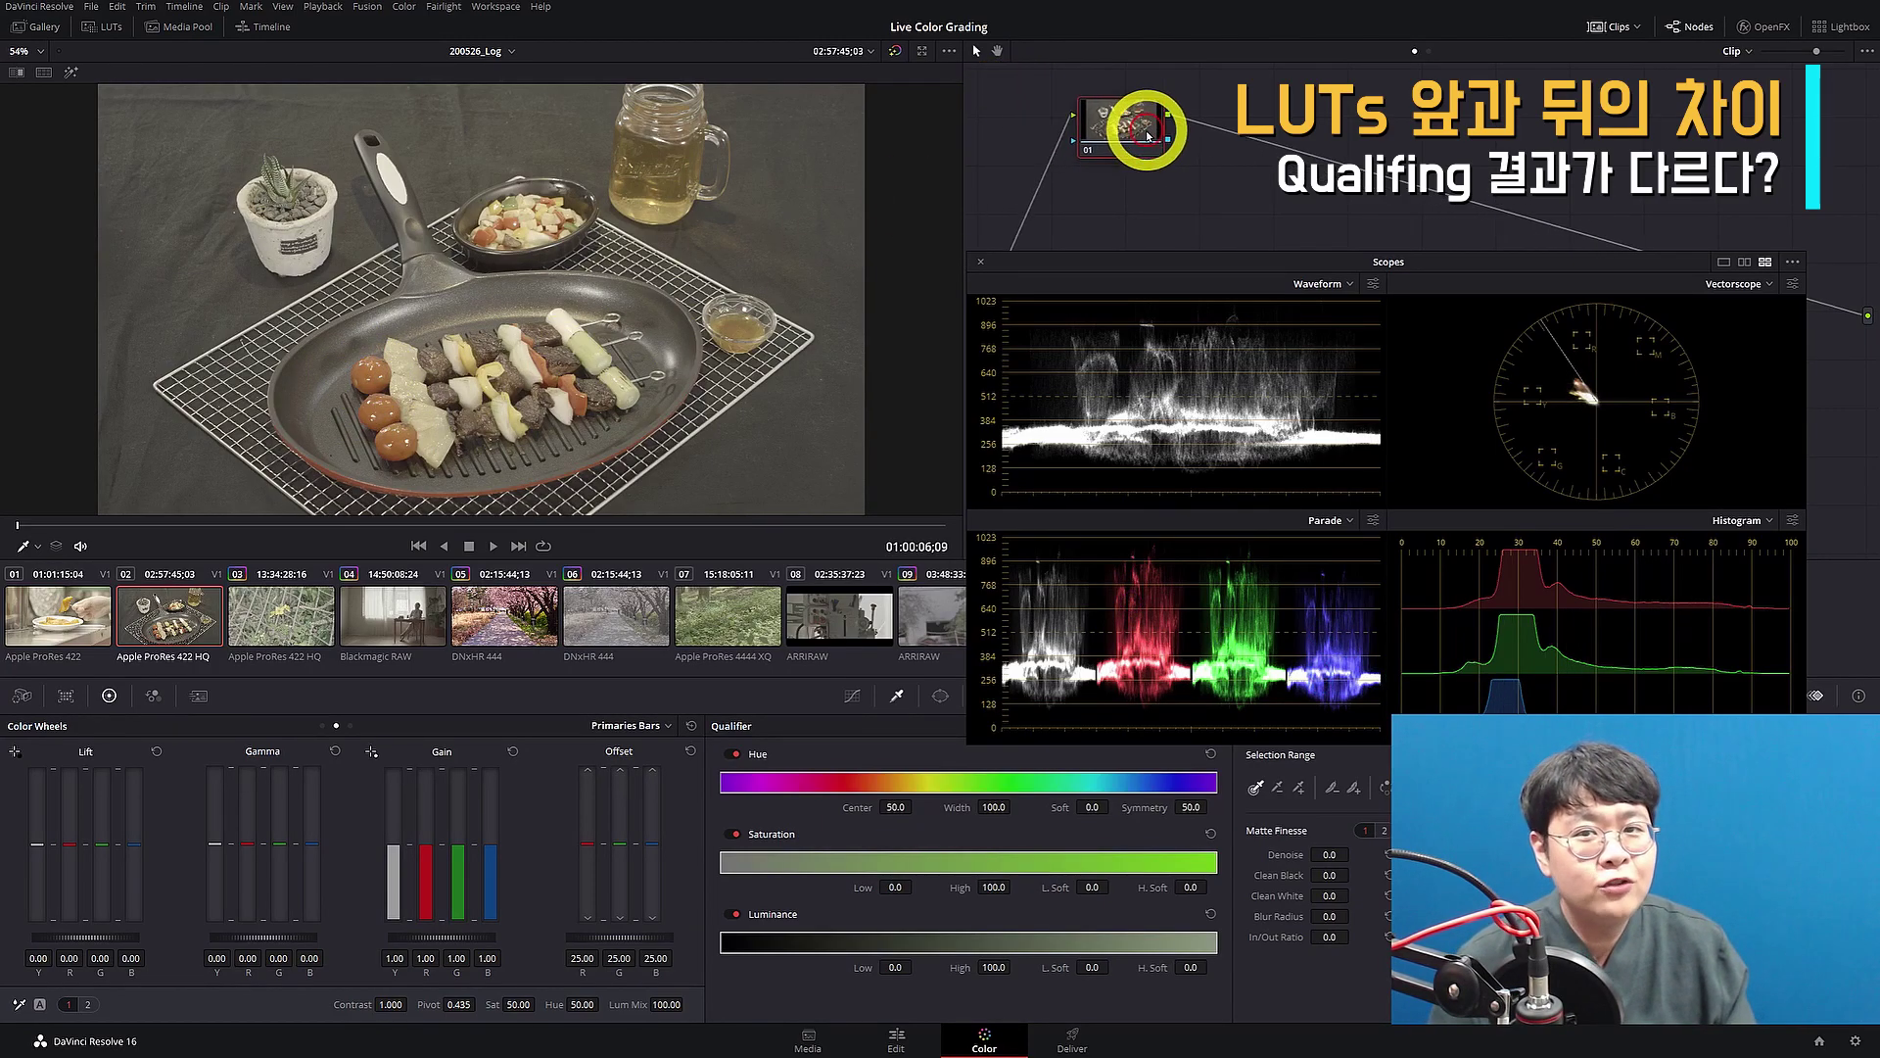
pyautogui.hotkey('alt', 's')
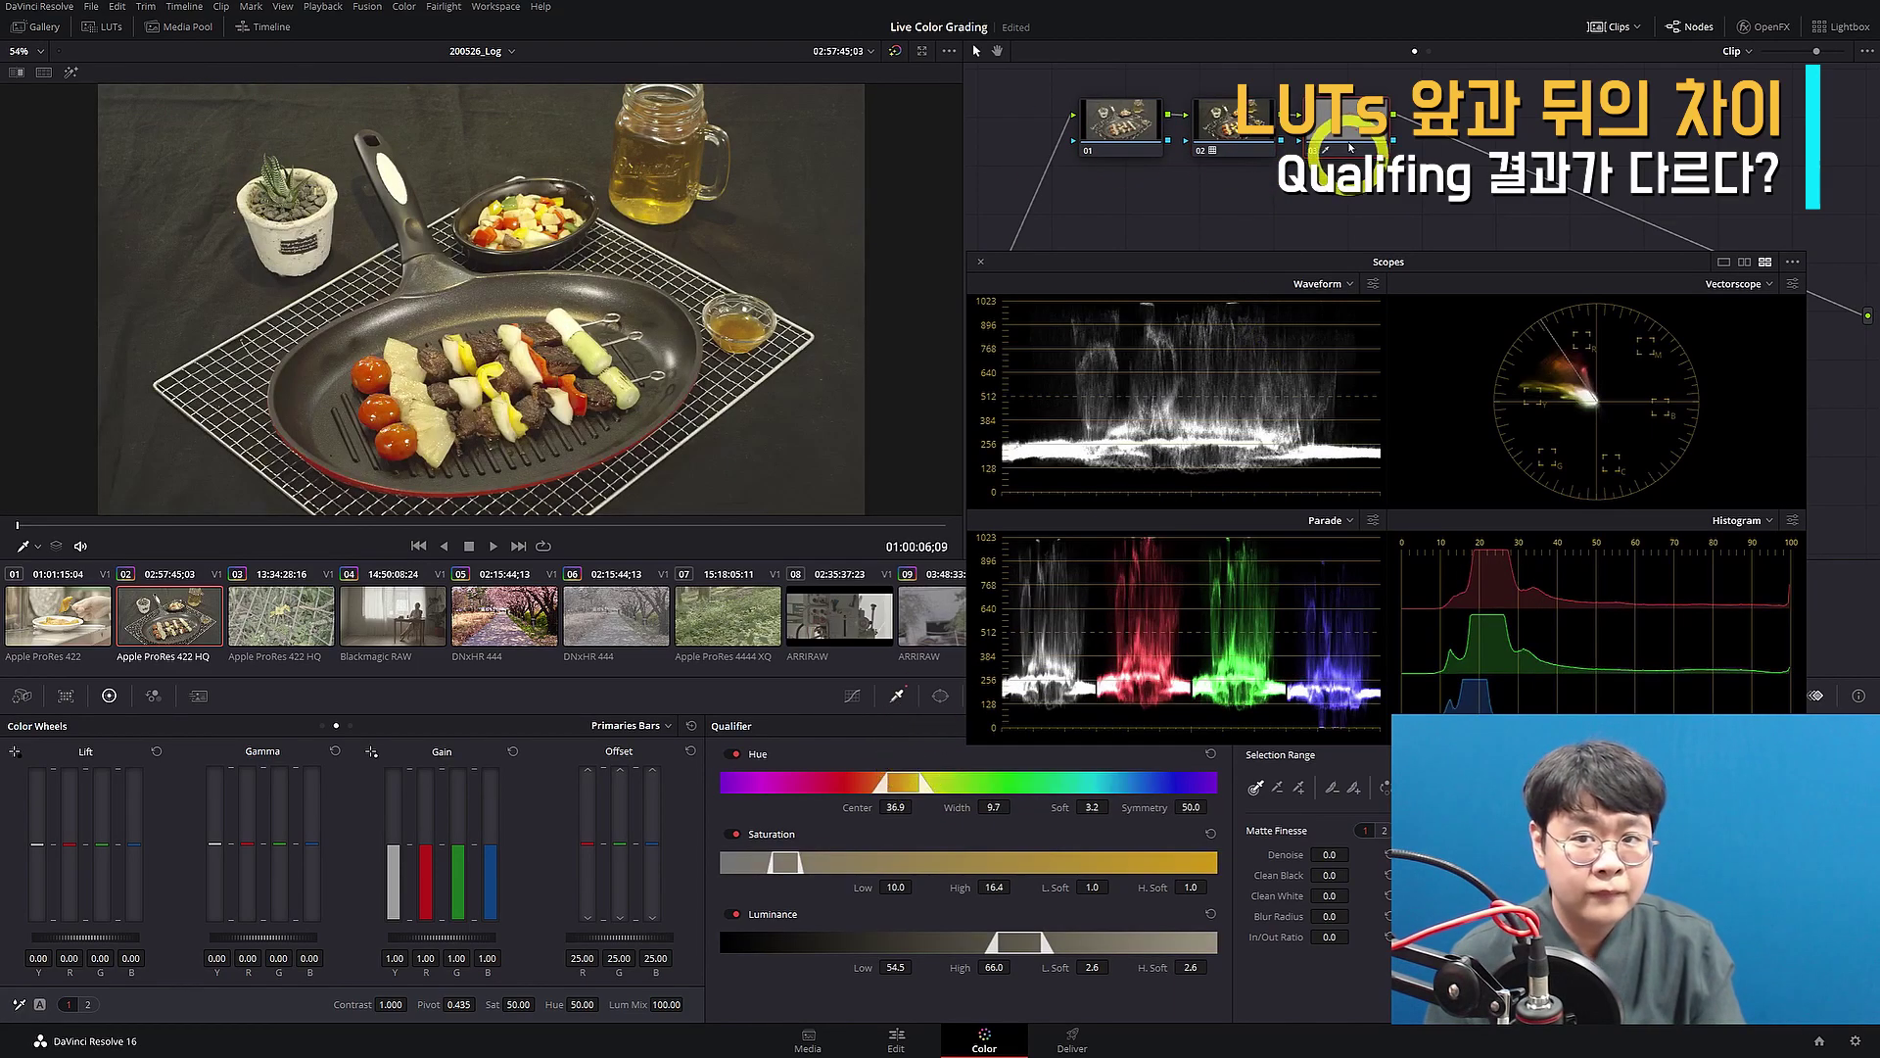
# - Key the tomatoes on node 01 with the HSL qualifier and adjust the key's hue range
pyautogui.click(1104, 117)
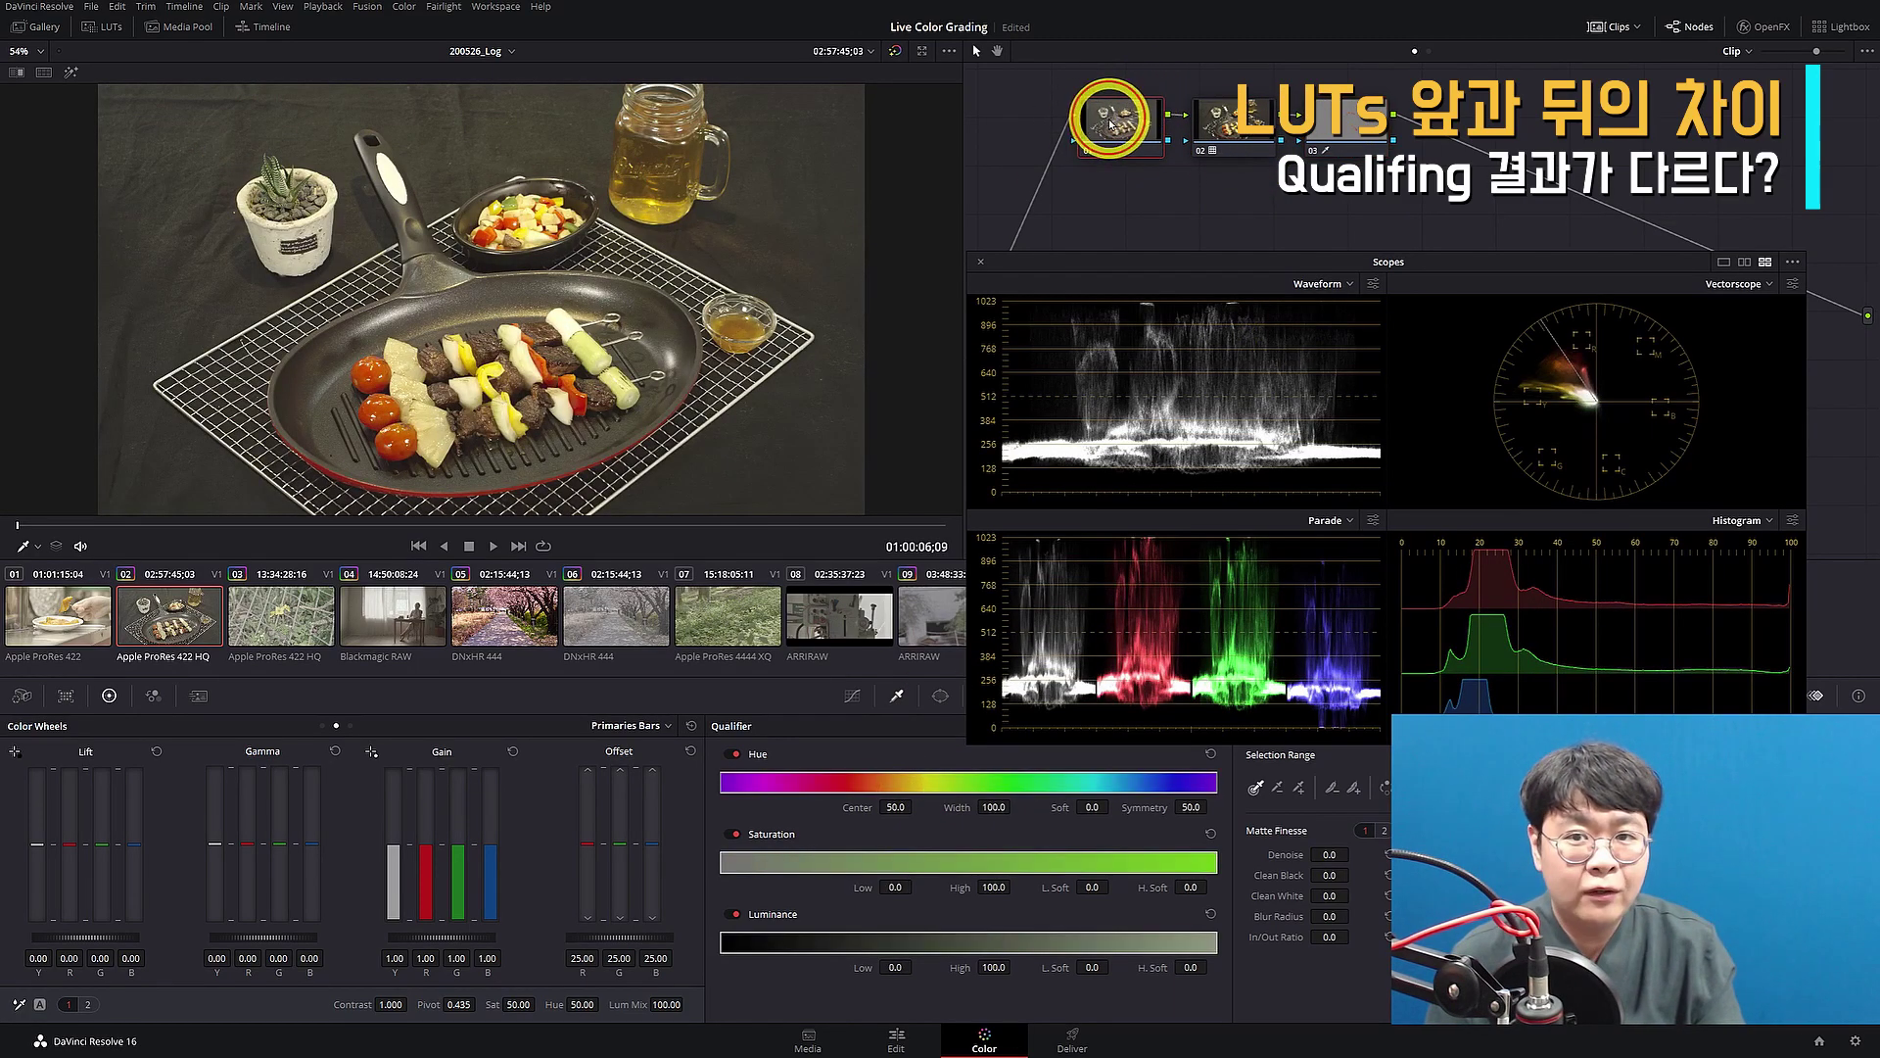
pyautogui.click(394, 438)
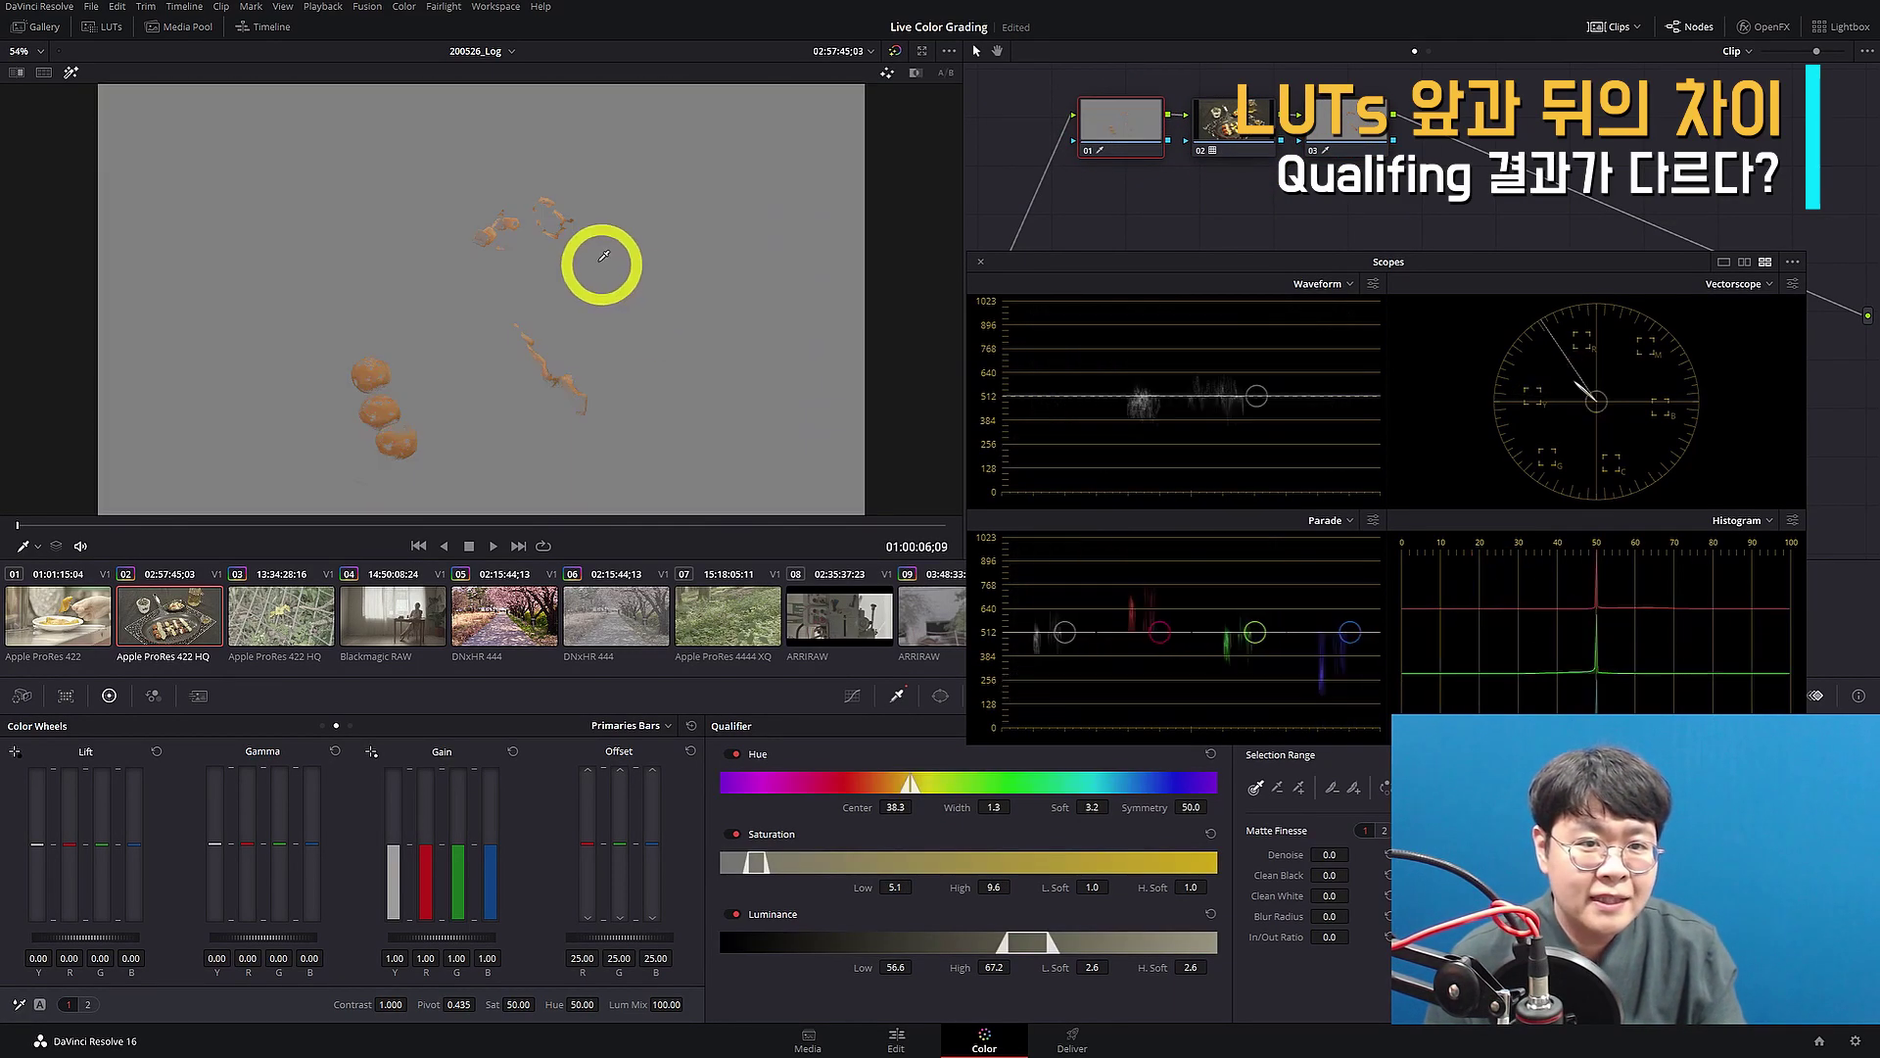
pyautogui.moveTo(910, 784)
pyautogui.mouseDown()
pyautogui.moveTo(898, 793)
pyautogui.moveTo(936, 791)
pyautogui.mouseUp()
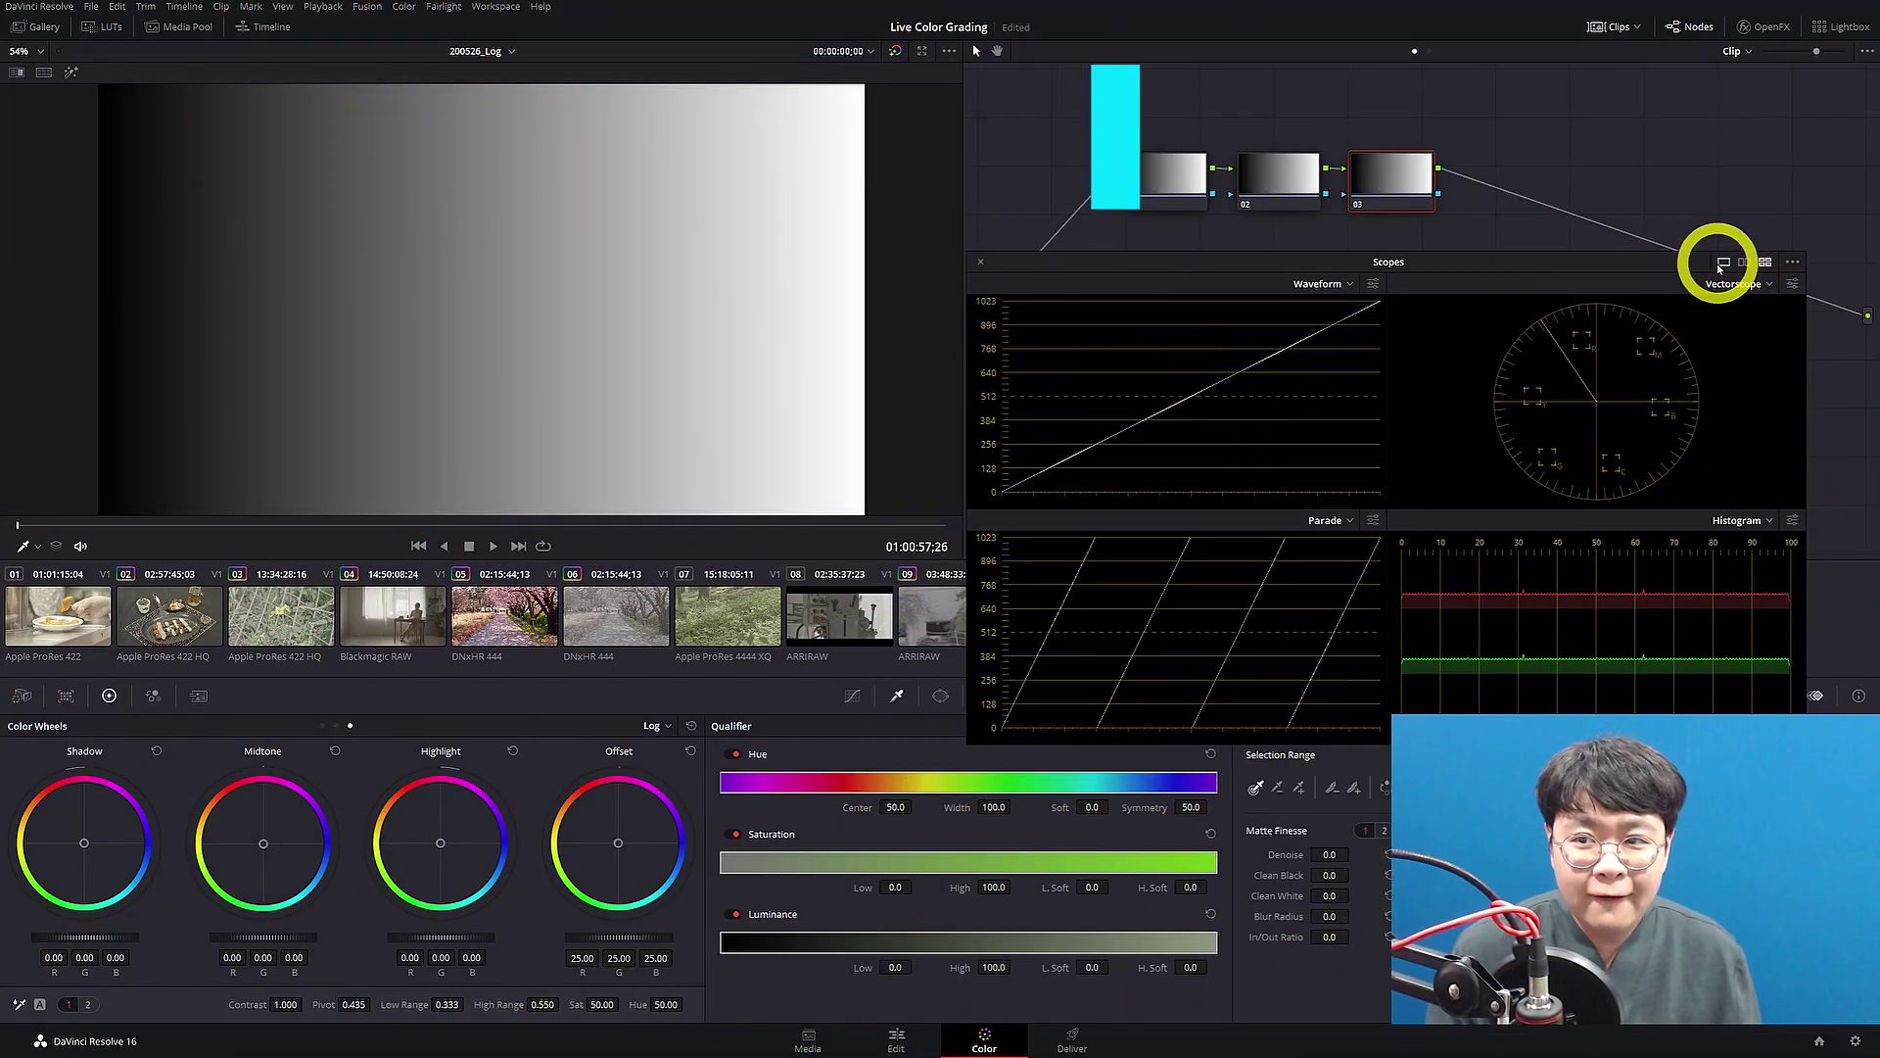
# - Show only the waveform scope and apply the Arri Alexa LogC to Rec709 LUT to node 02 of the gradient clip
pyautogui.click(1724, 261)
pyautogui.click(1264, 177)
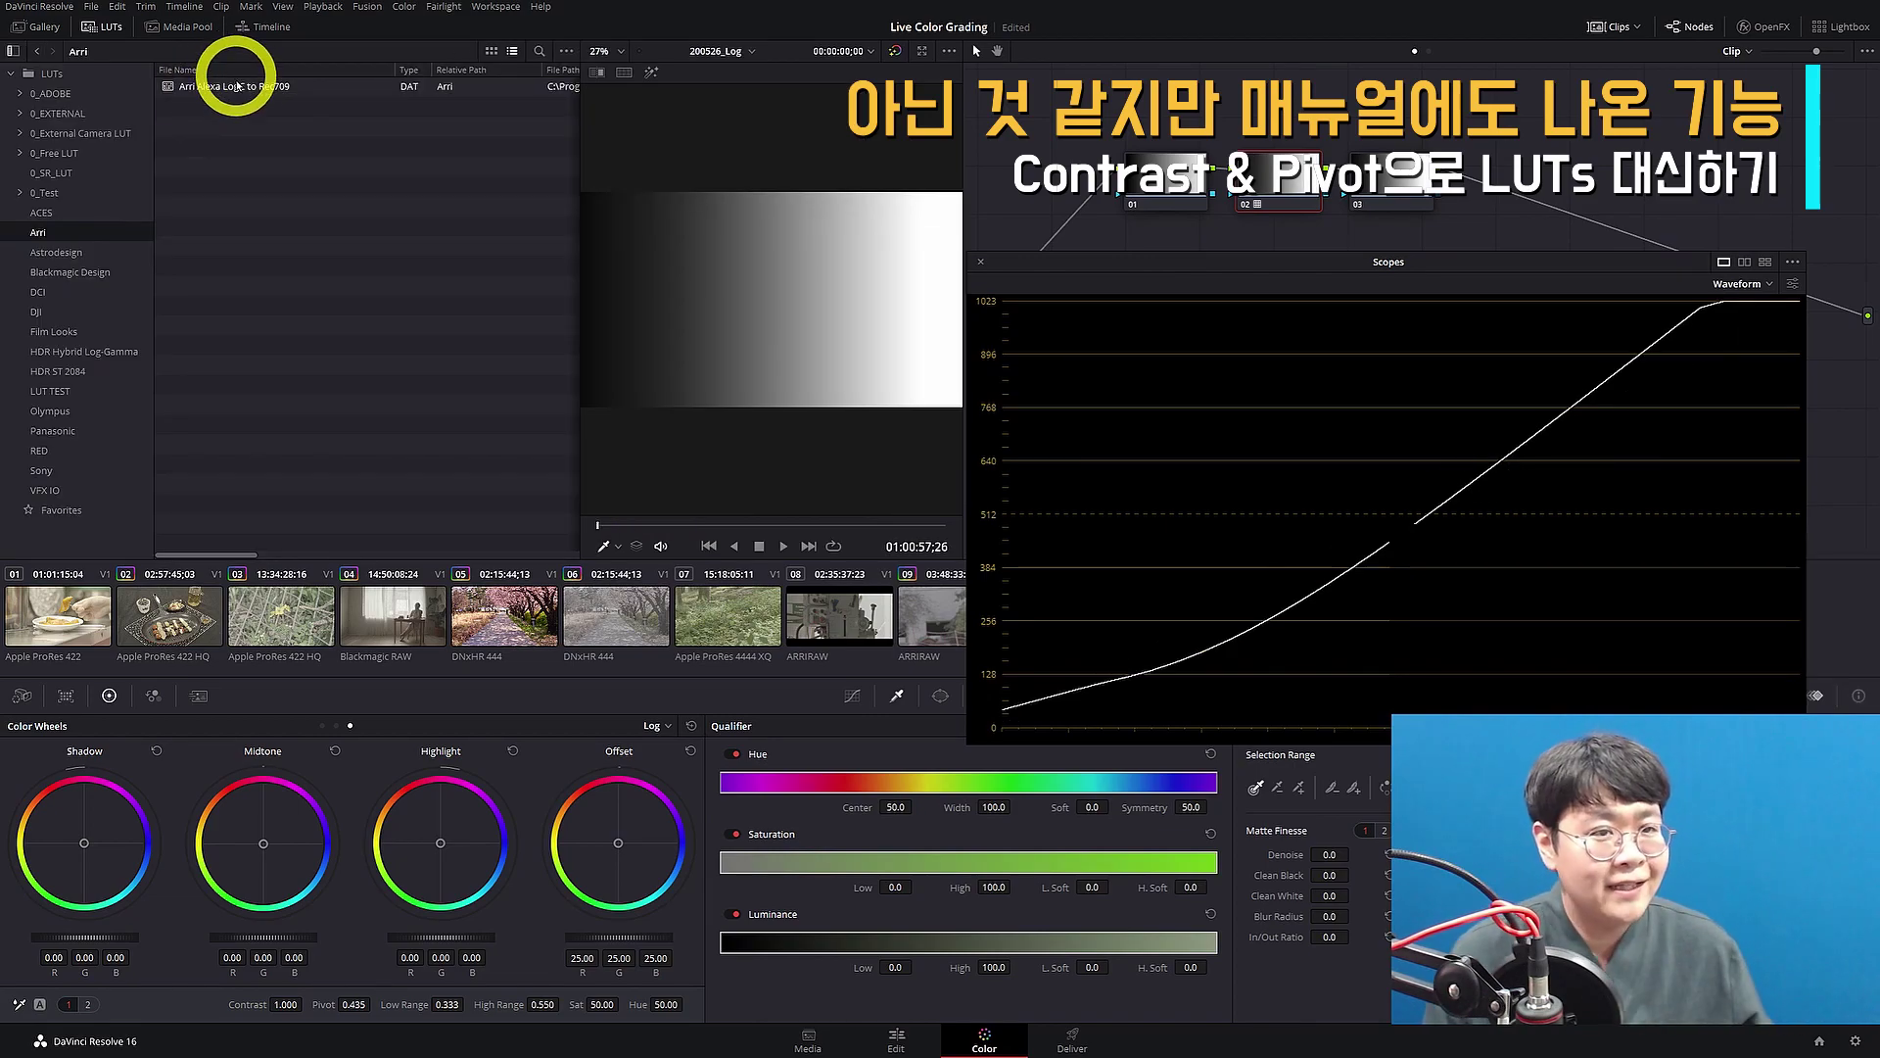
pyautogui.doubleClick(233, 85)
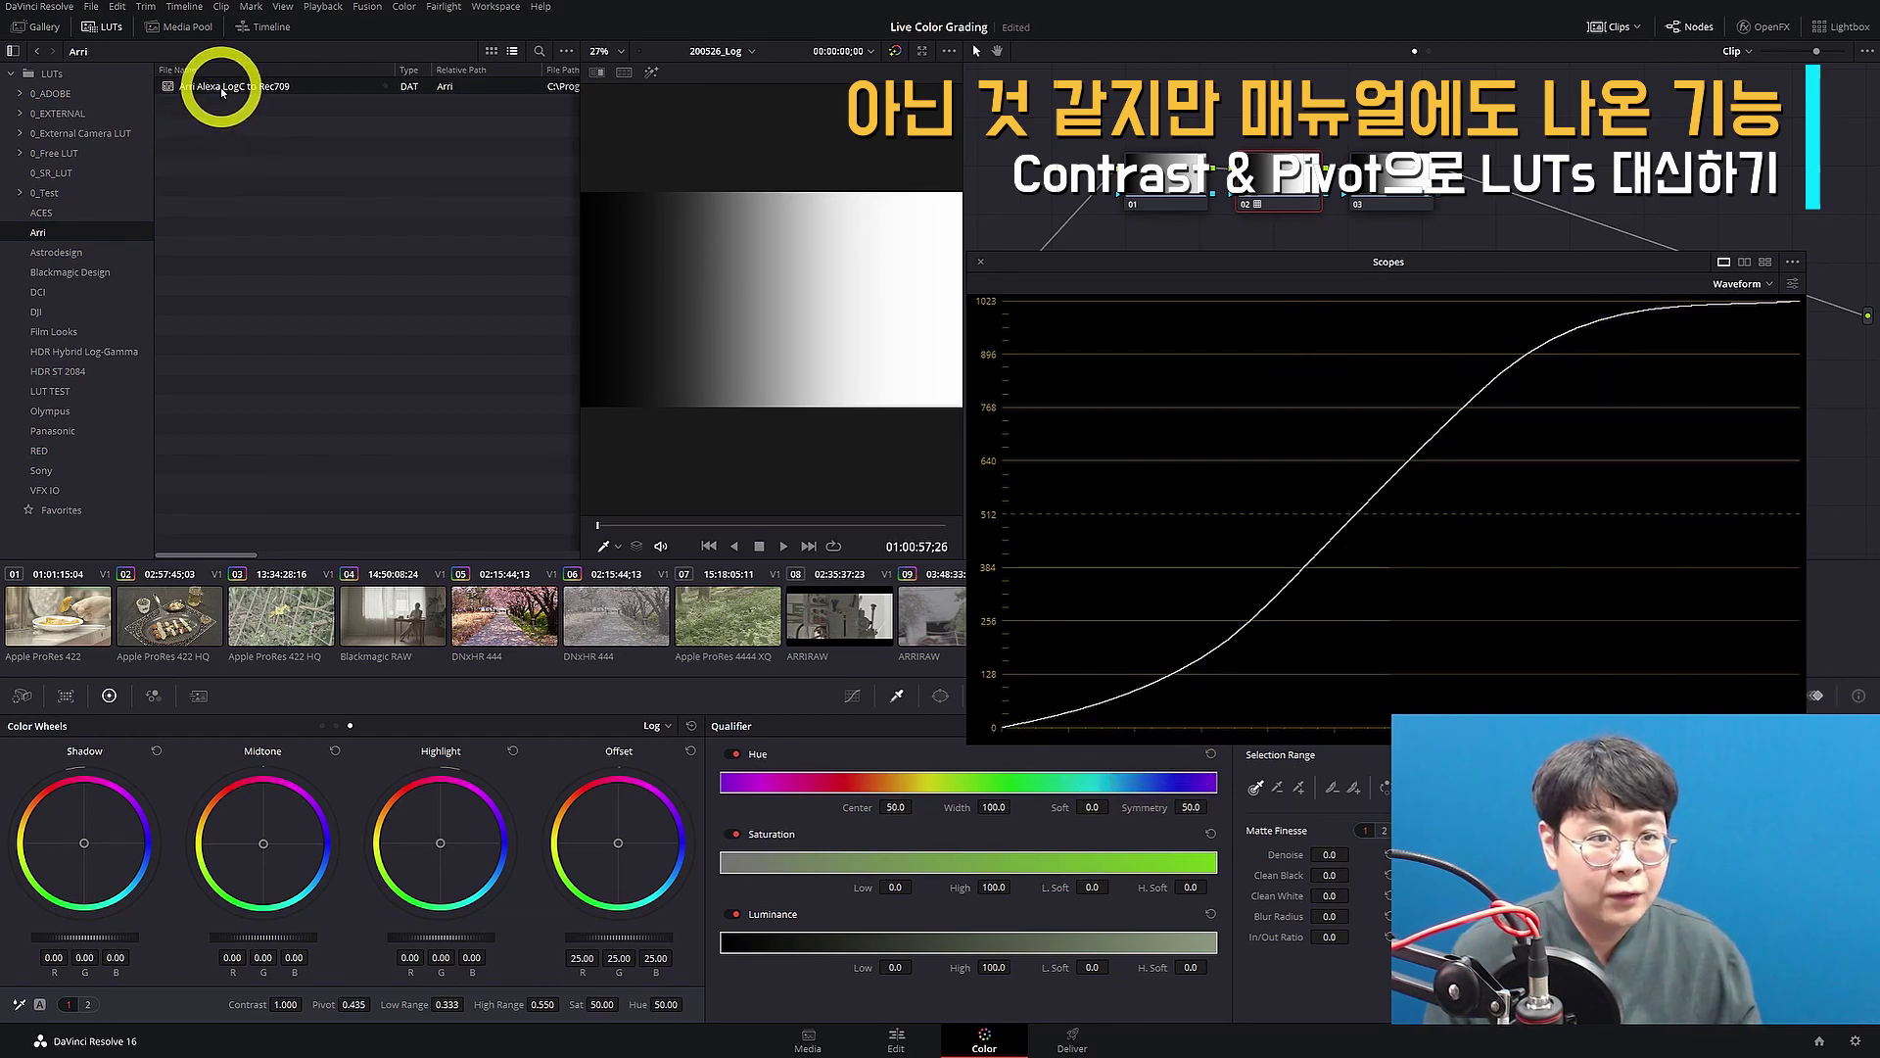
# - Bypass the LUT on node 02, display the custom curves, and raise node 03's contrast to 1.562
pyautogui.hotkey('ctrl', 'd')
pyautogui.hotkey('ctrl', 'd')
pyautogui.hotkey('ctrl', 'd')
pyautogui.hotkey('ctrl', 'd')
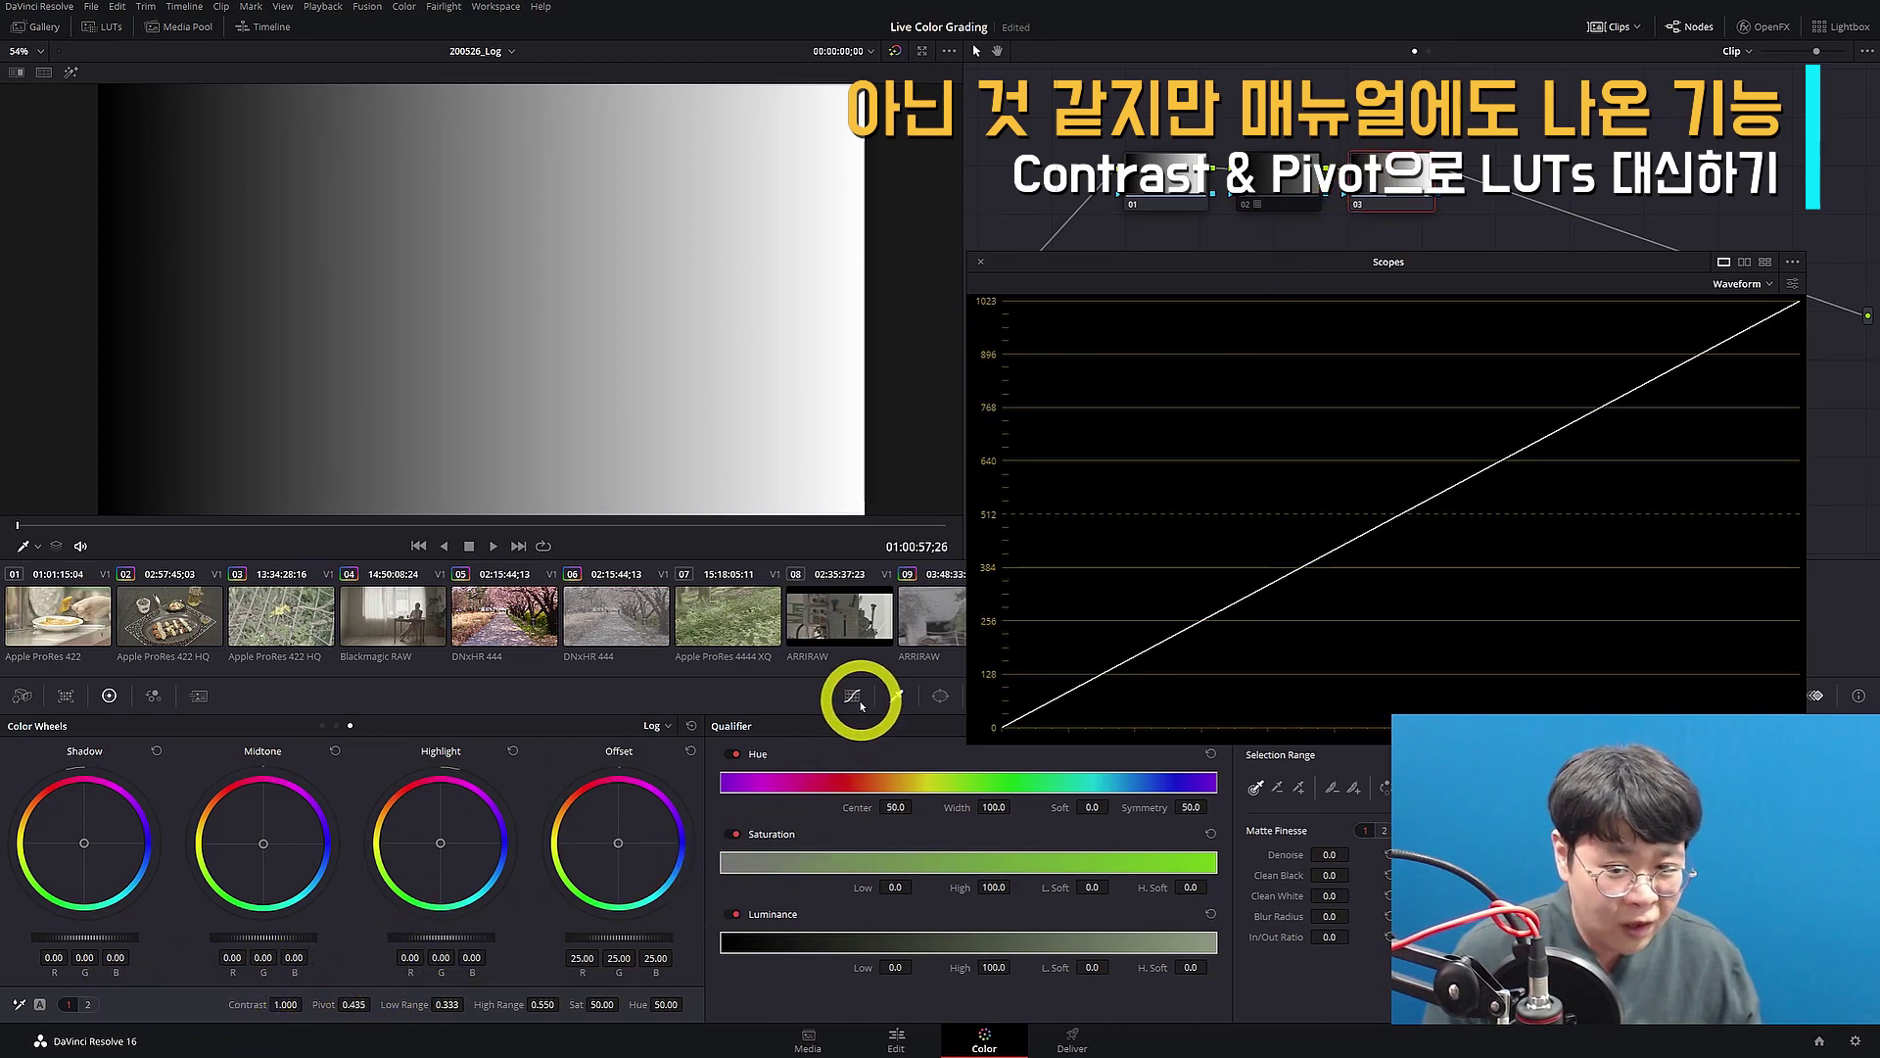
pyautogui.click(852, 695)
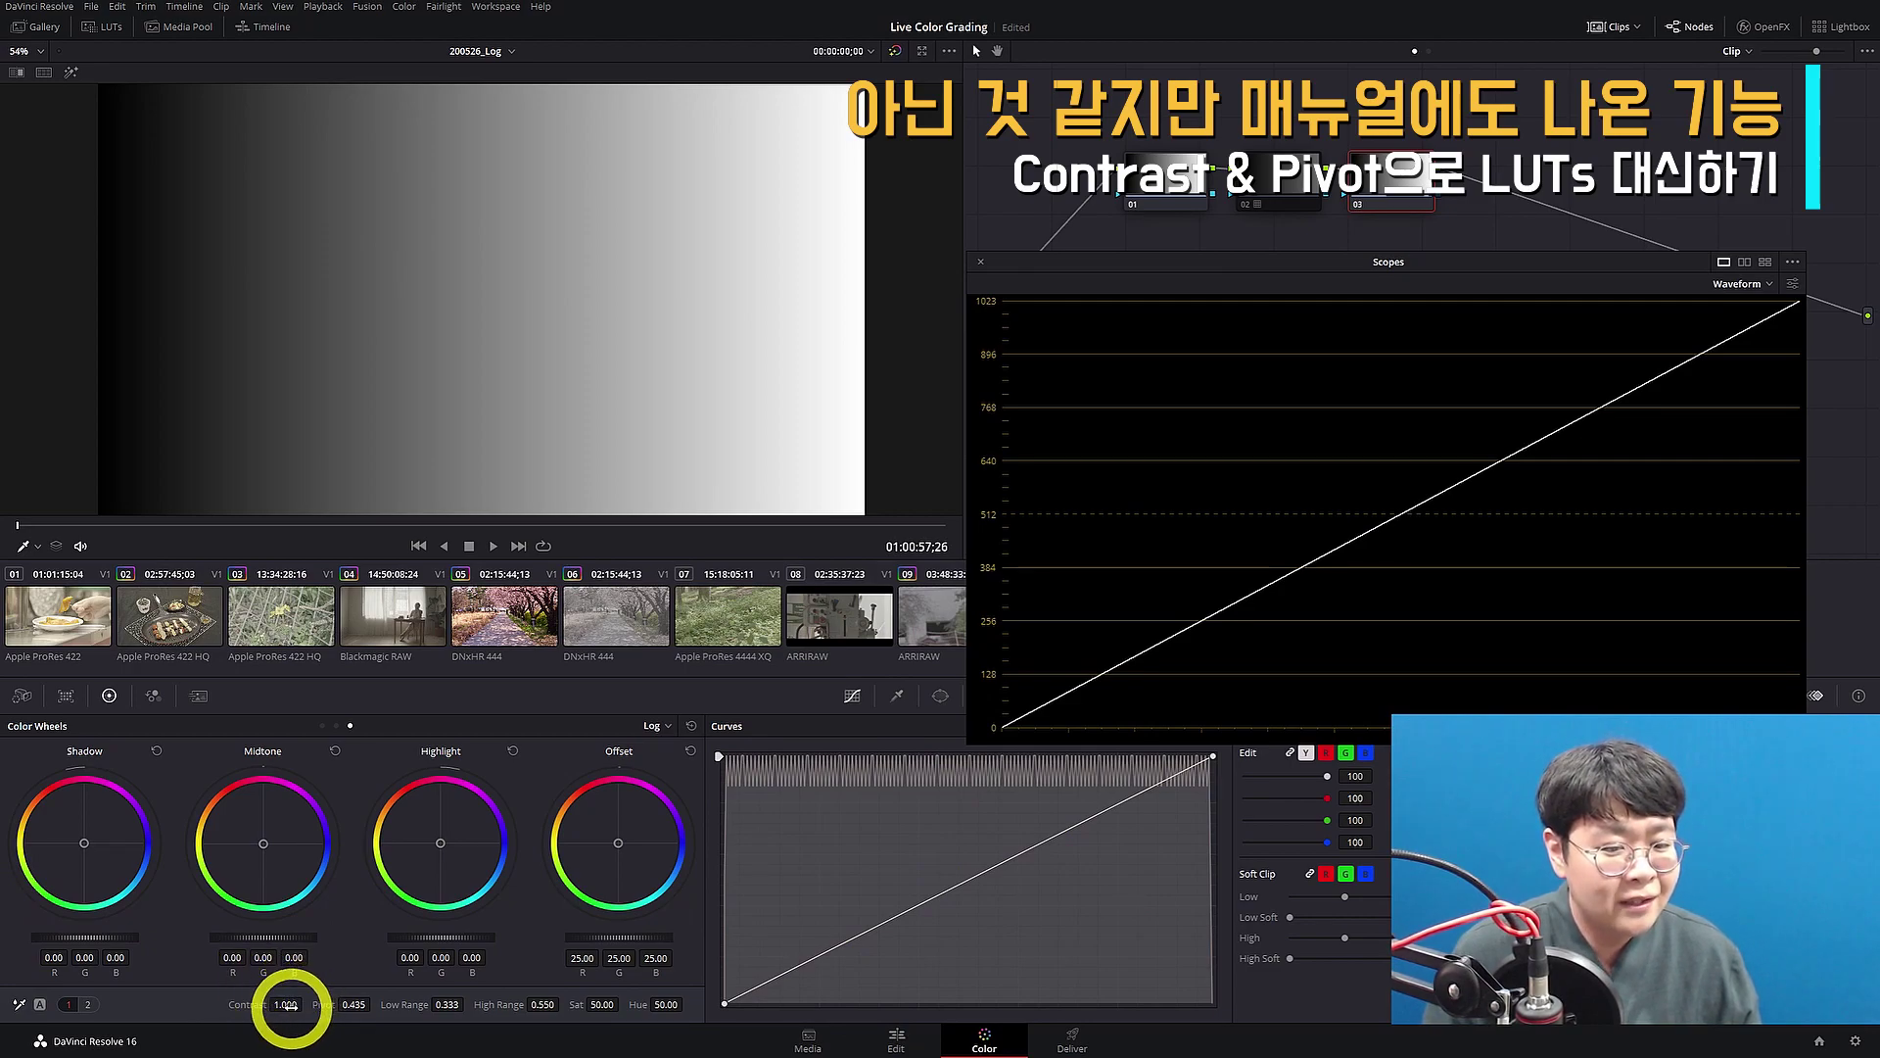
pyautogui.moveTo(286, 1006); pyautogui.dragTo(284, 1053)
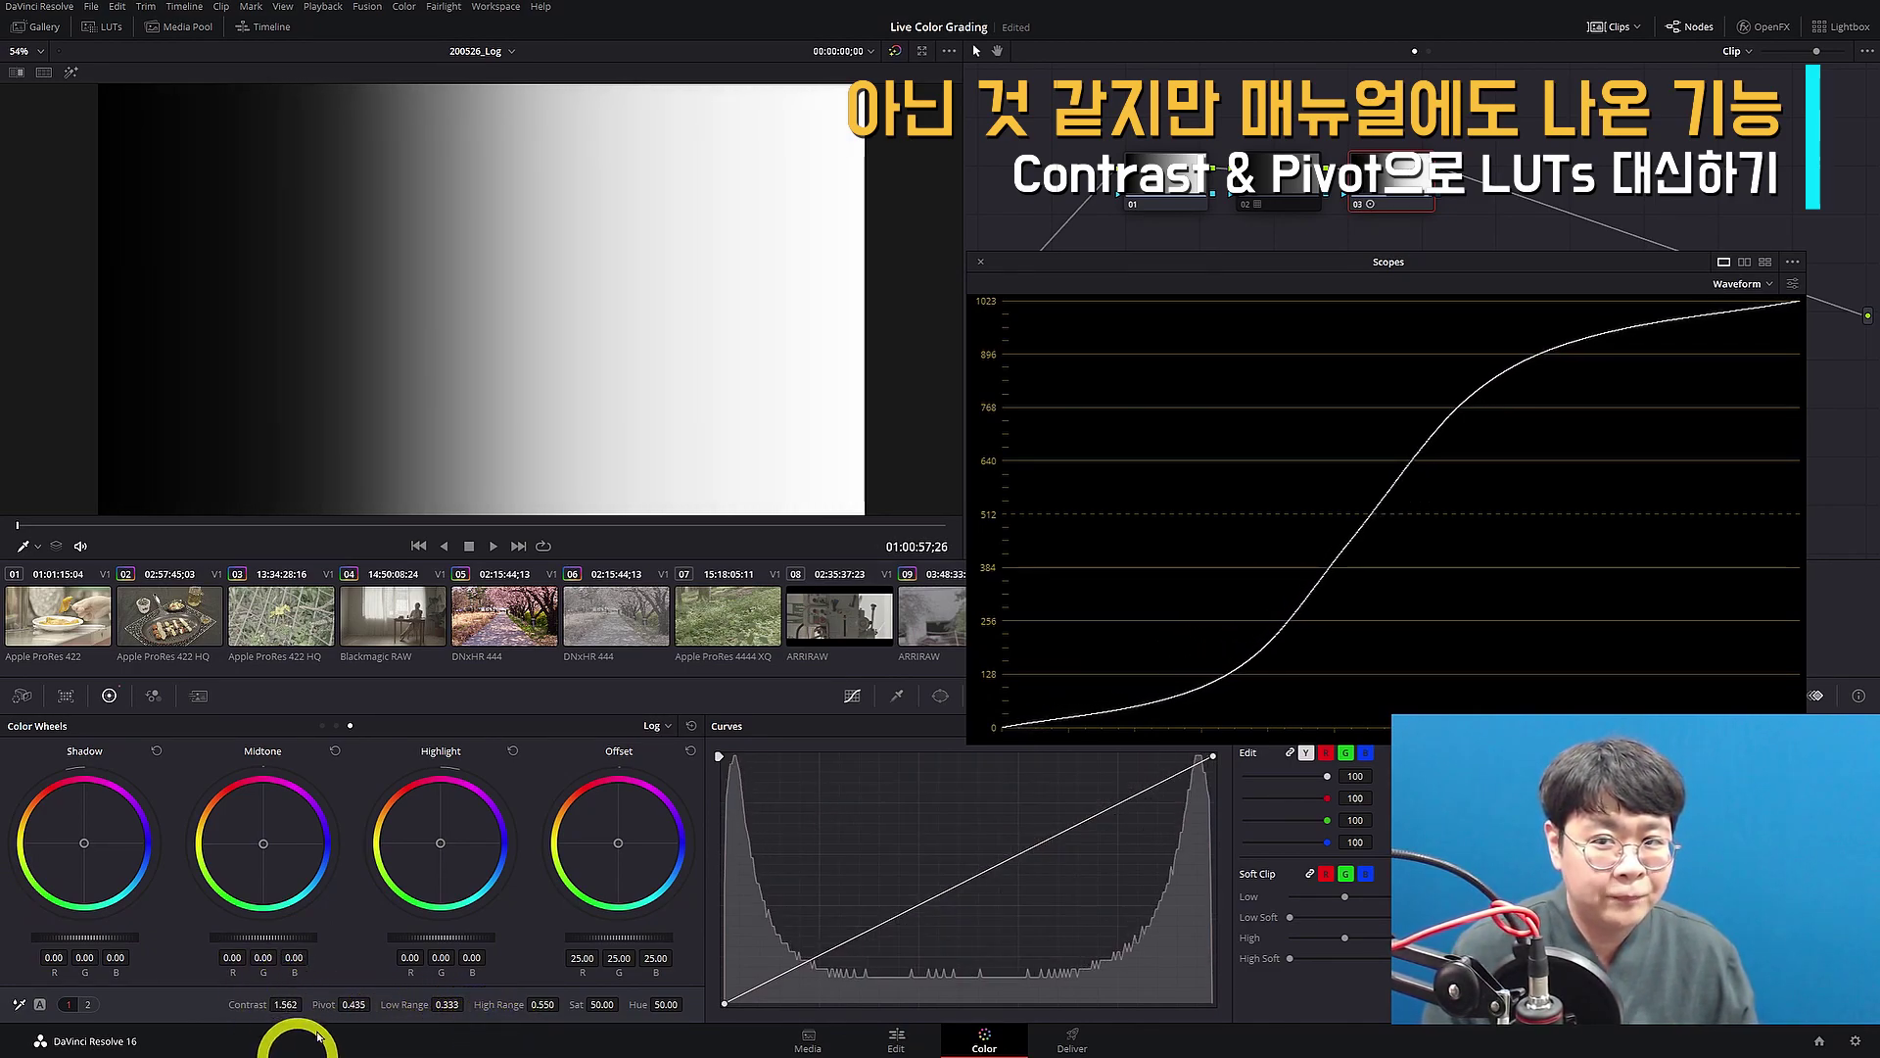
# - Compare the waveform curves of the LUT on node 02 and the contrast on node 03 by enabling each node alternately
pyautogui.click(1272, 183)
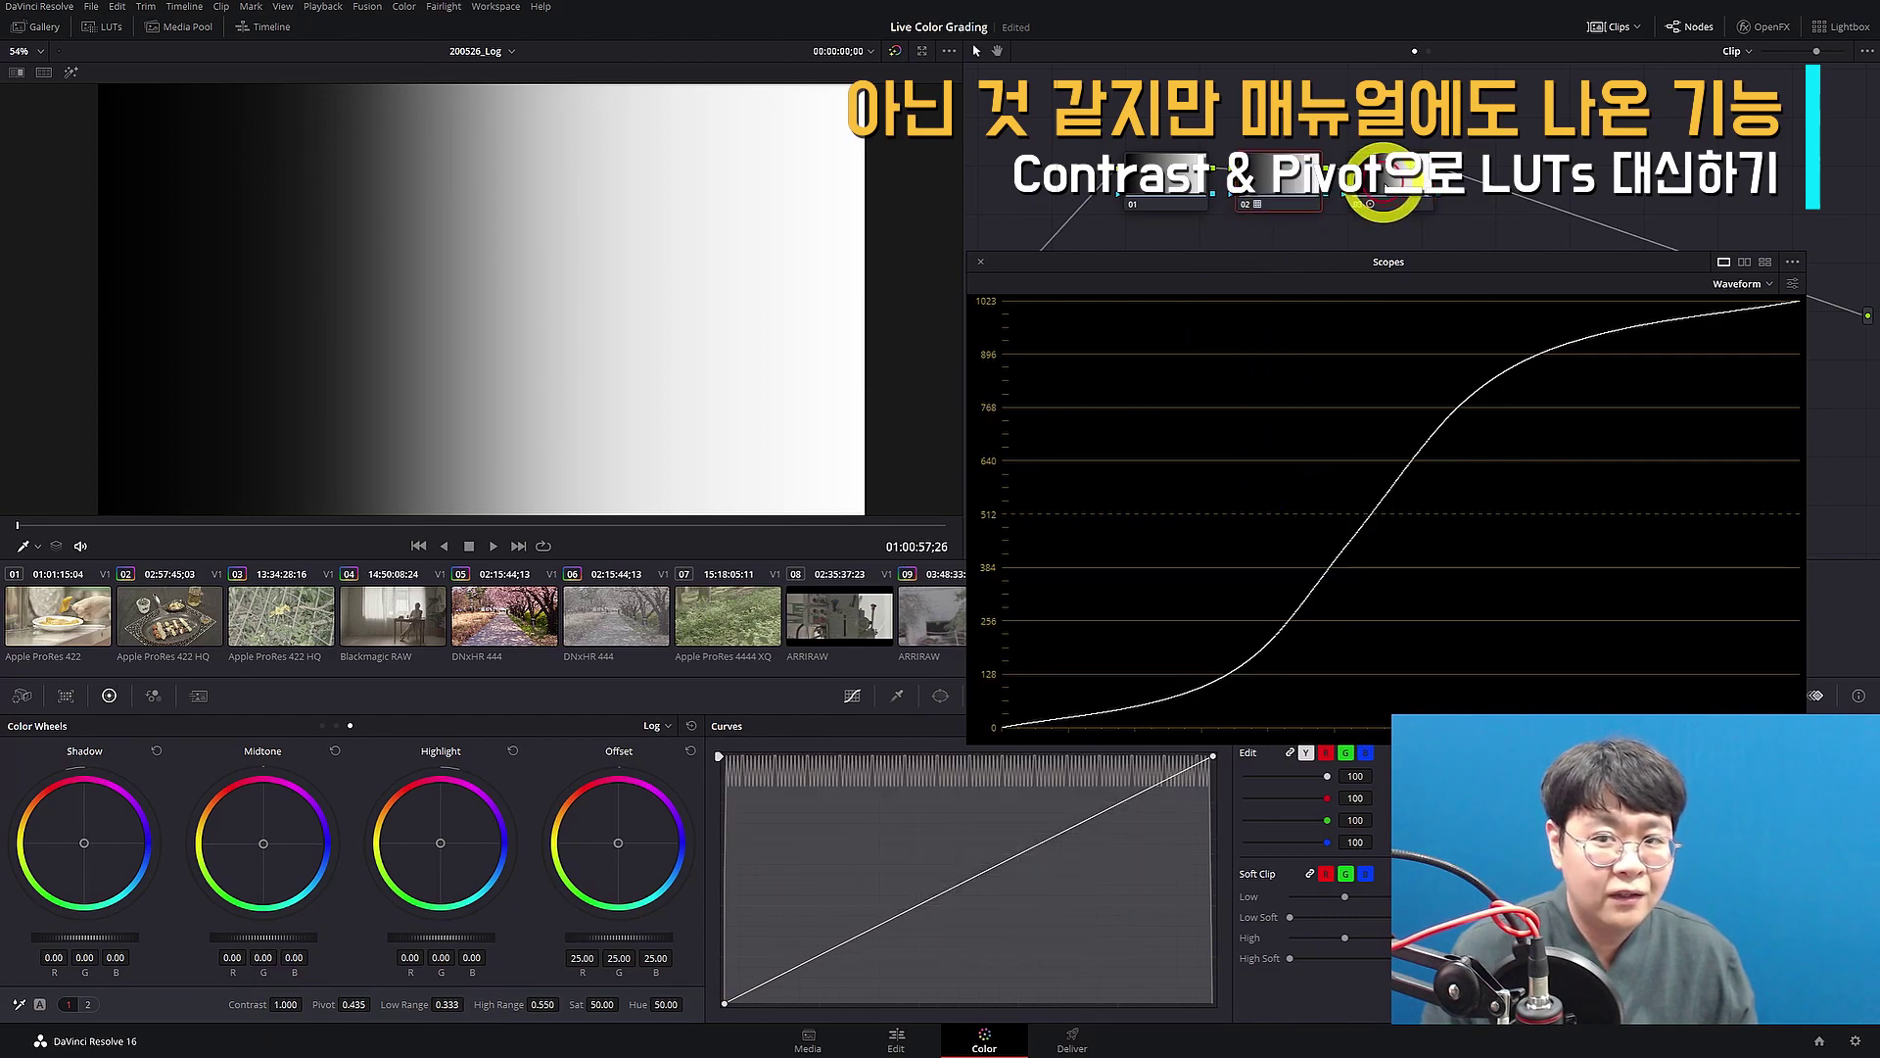
pyautogui.hotkey('ctrl', 'd')
pyautogui.click(1388, 183)
pyautogui.hotkey('ctrl', 'd')
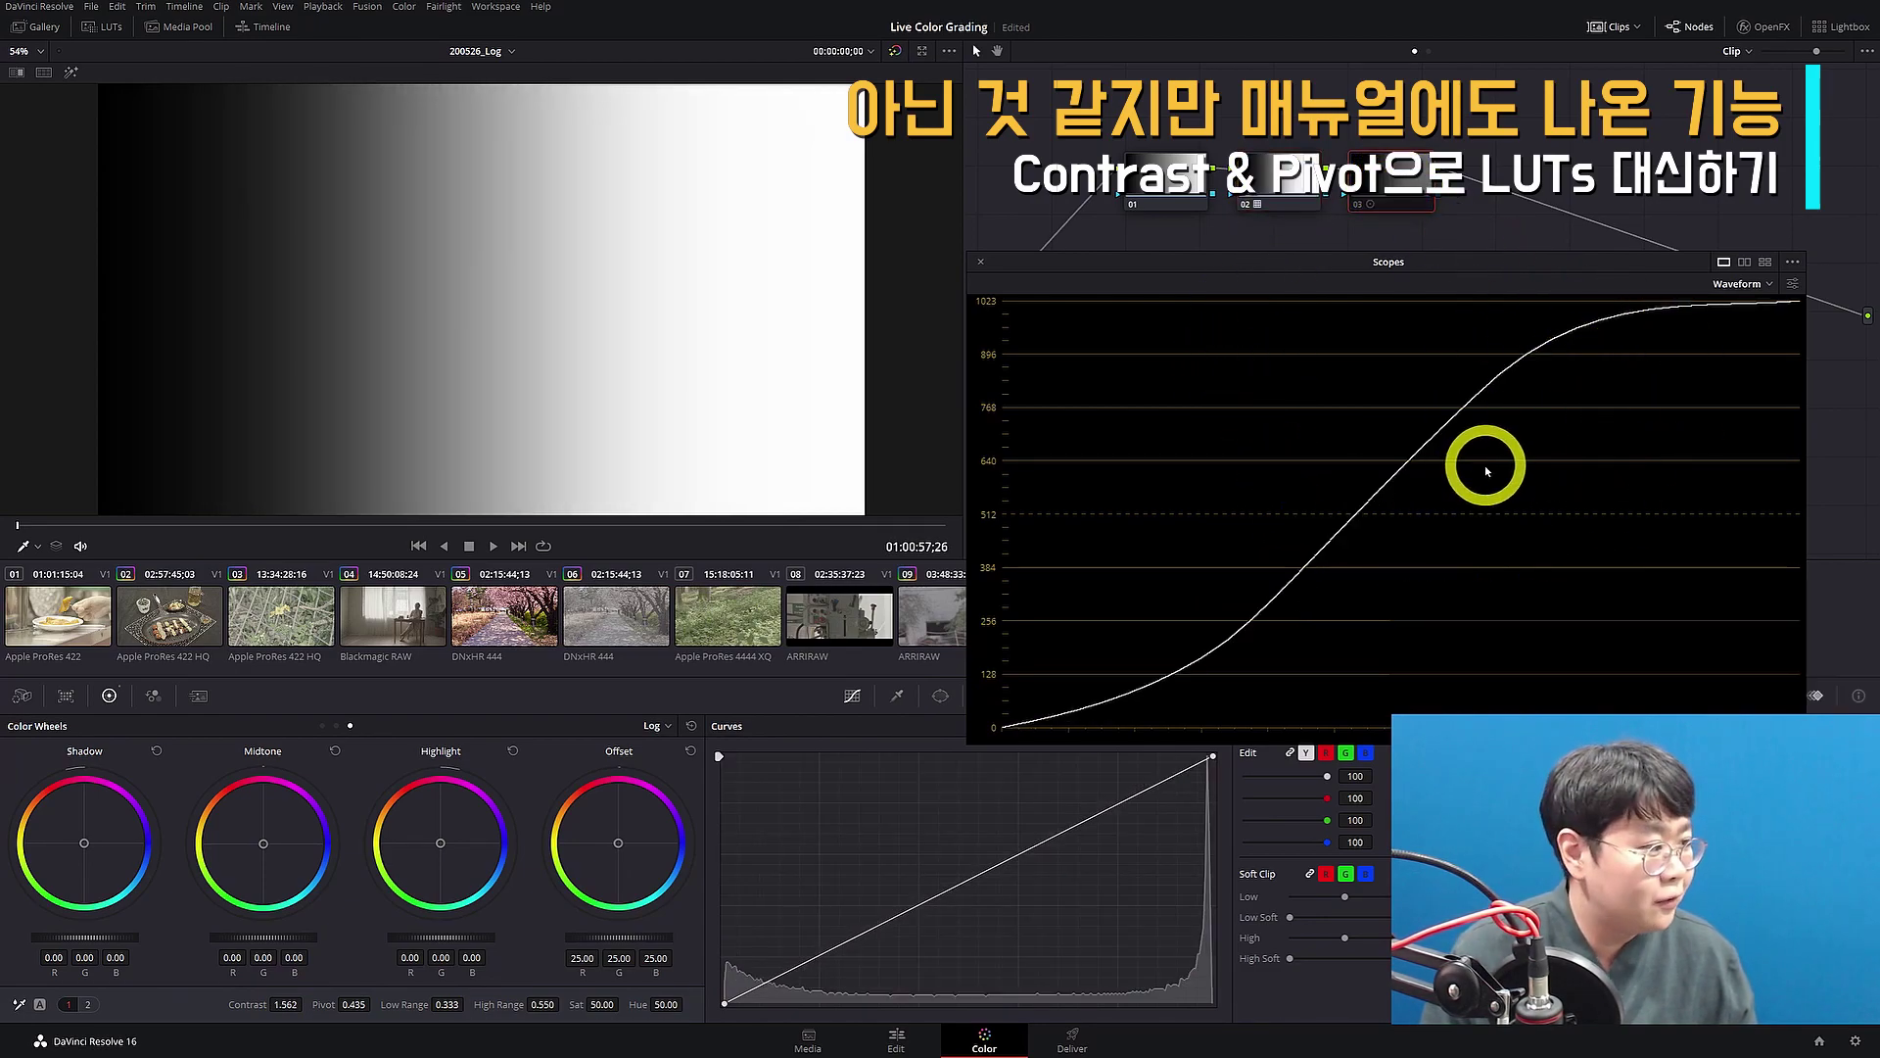
pyautogui.hotkey('ctrl', 'd')
pyautogui.hotkey('shift', ';')
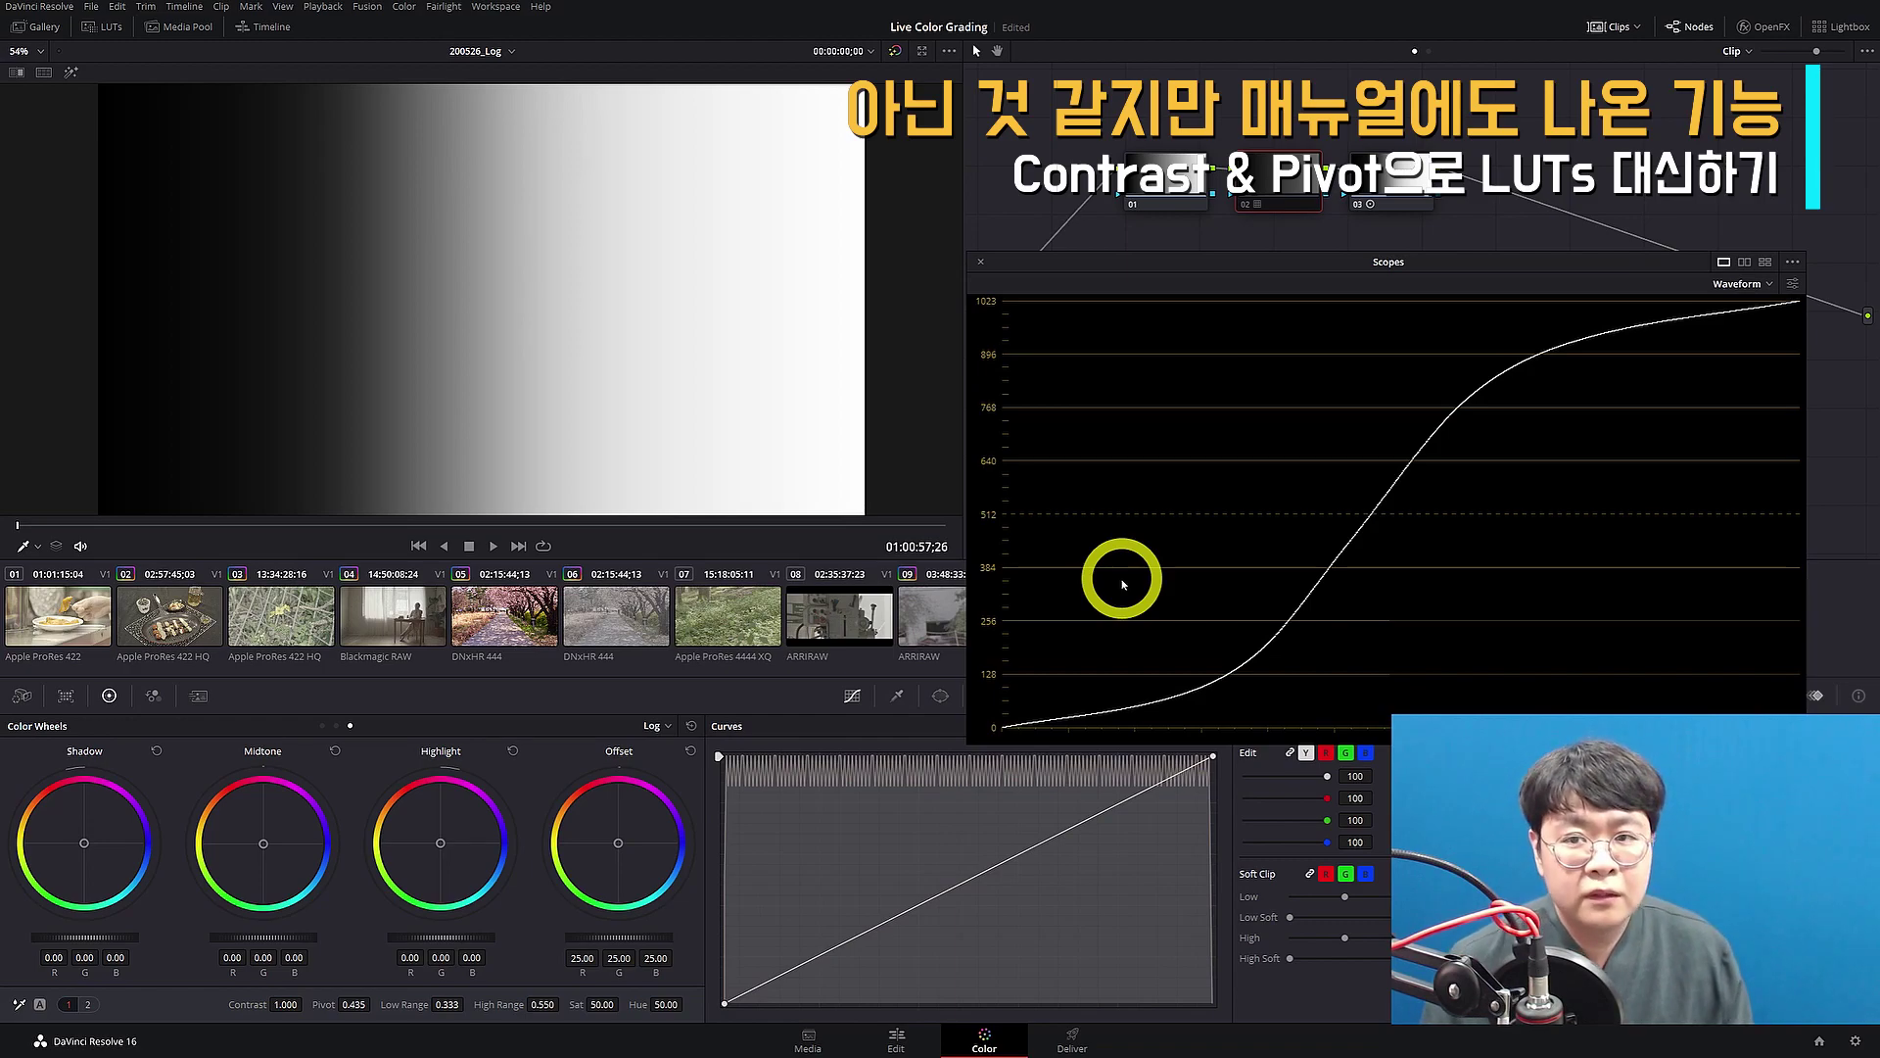
pyautogui.hotkey('ctrl', 'd')
pyautogui.hotkey('ctrl', 'd')
pyautogui.hotkey('ctrl', 'd')
pyautogui.hotkey('ctrl', 'd')
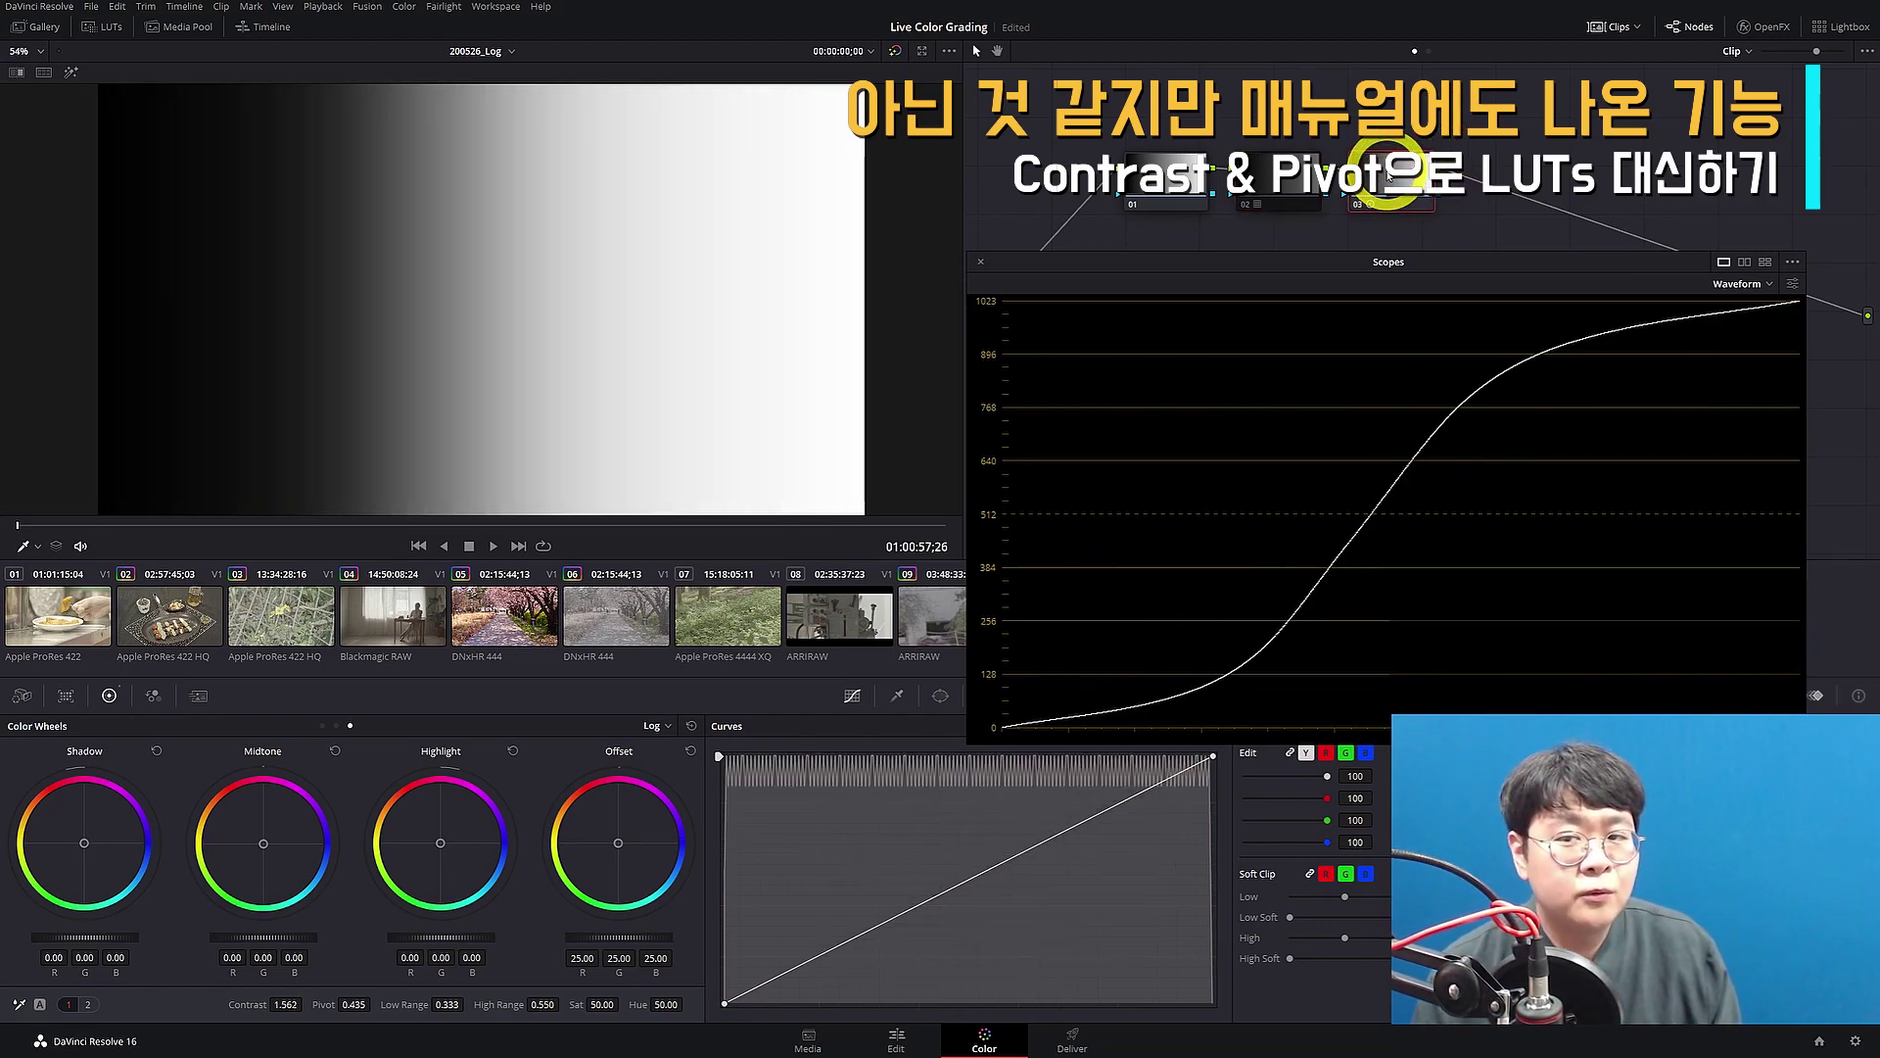
pyautogui.click(1552, 320)
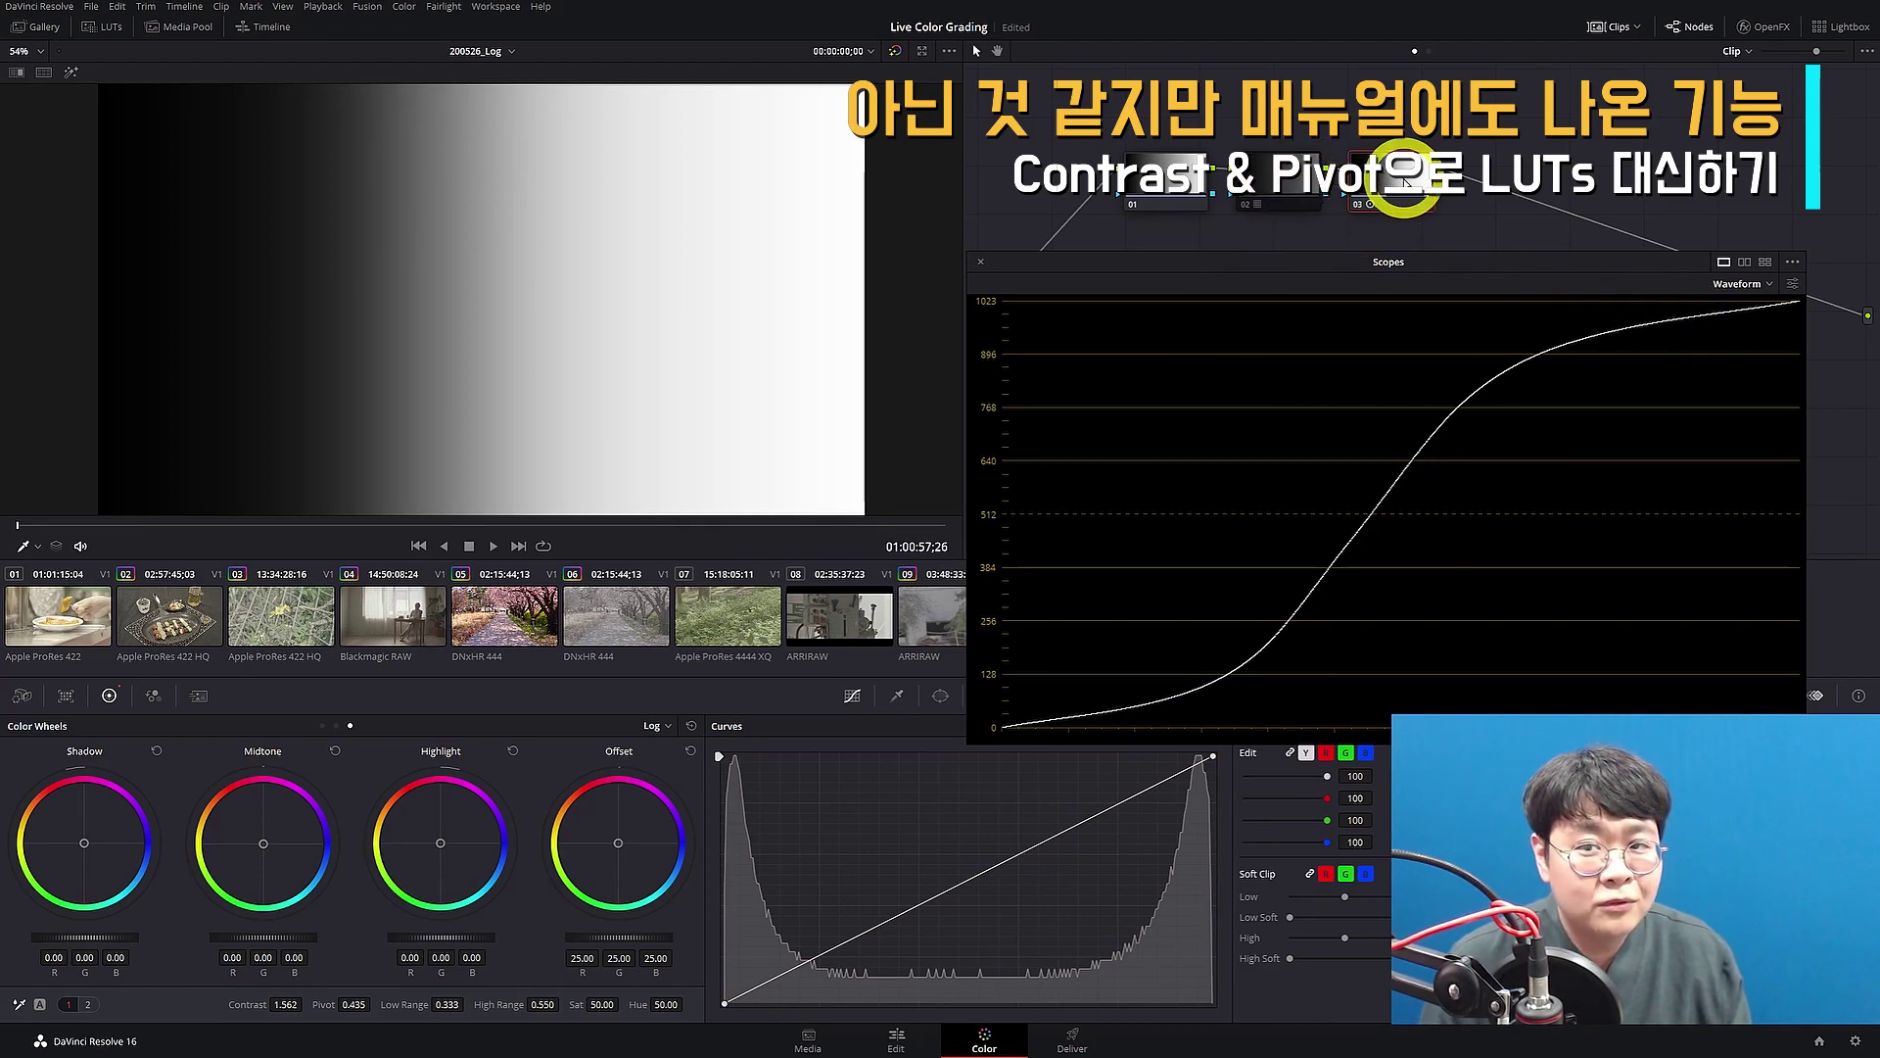
pyautogui.hotkey('ctrl', 'd')
pyautogui.click(1306, 186)
pyautogui.hotkey('ctrl', 'd')
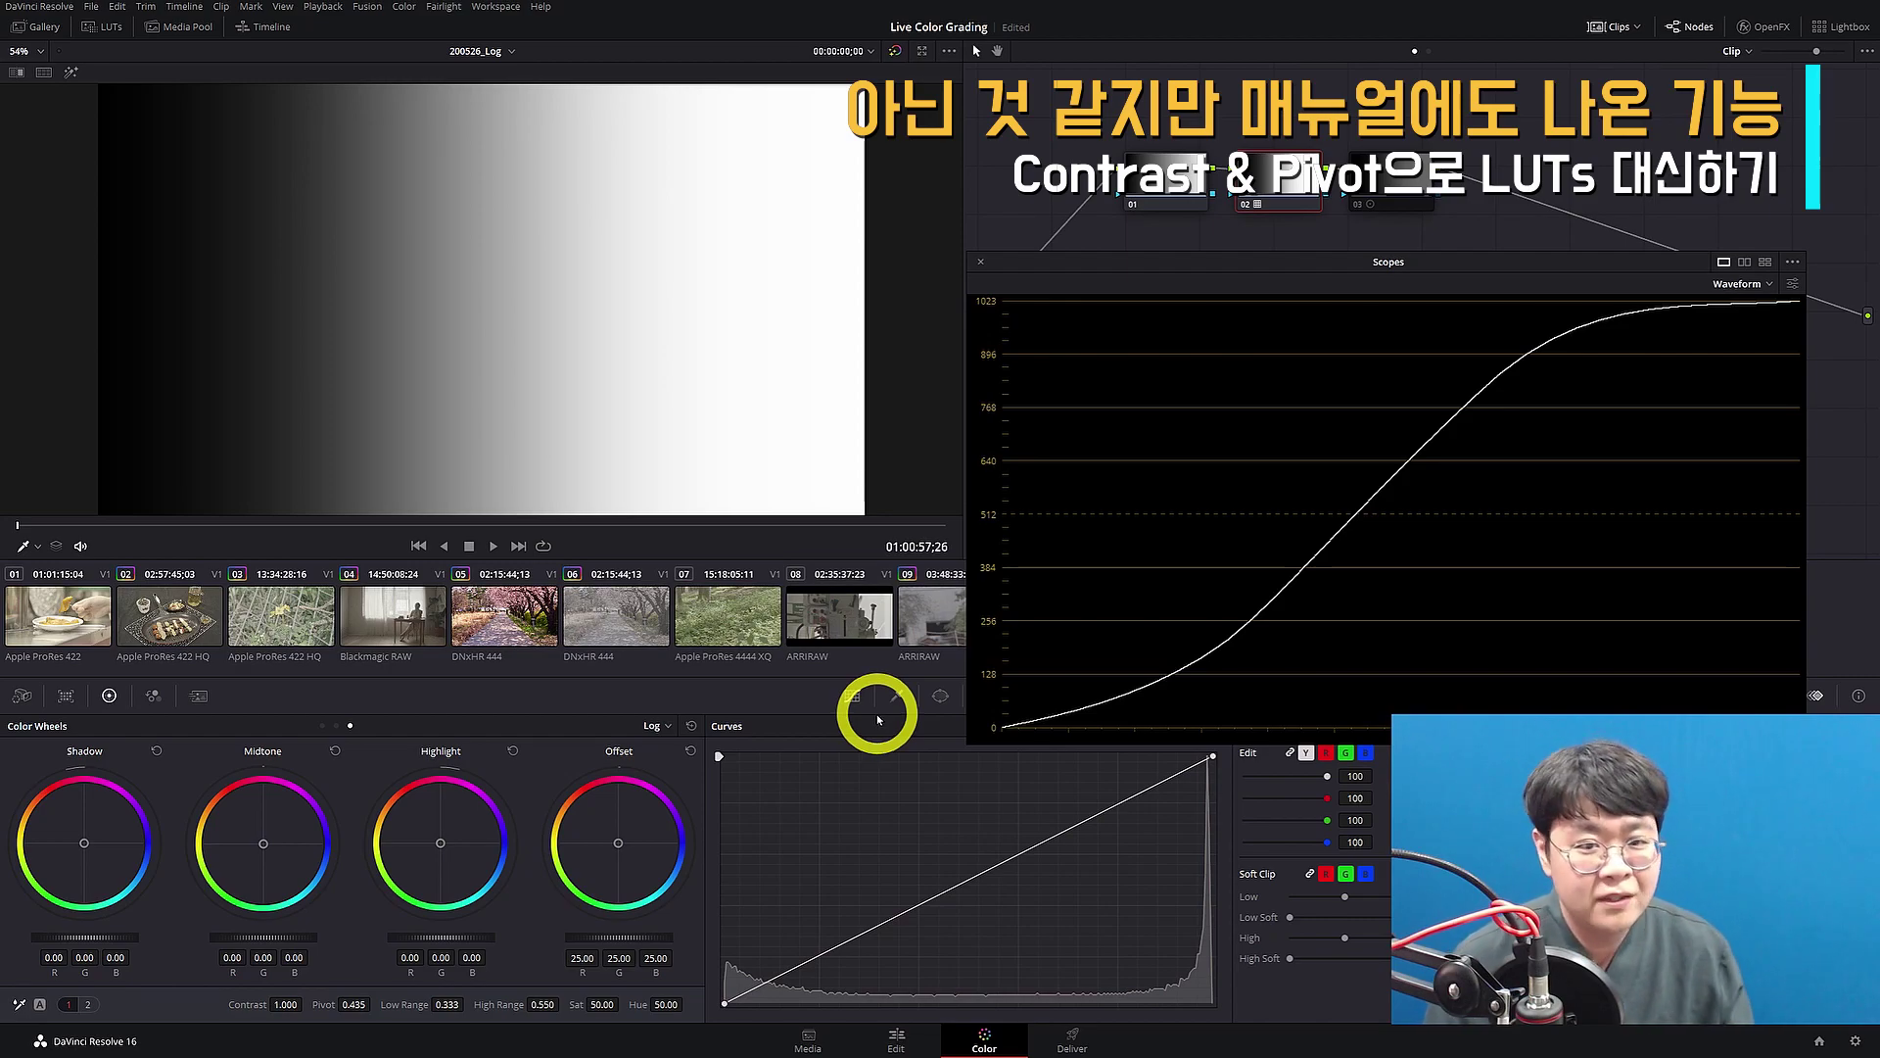
# - Duplicate the cherry blossom log clip 06 on the edit timeline and open the copy for grading with the scopes displayed
pyautogui.click(622, 617)
pyautogui.click(1406, 204)
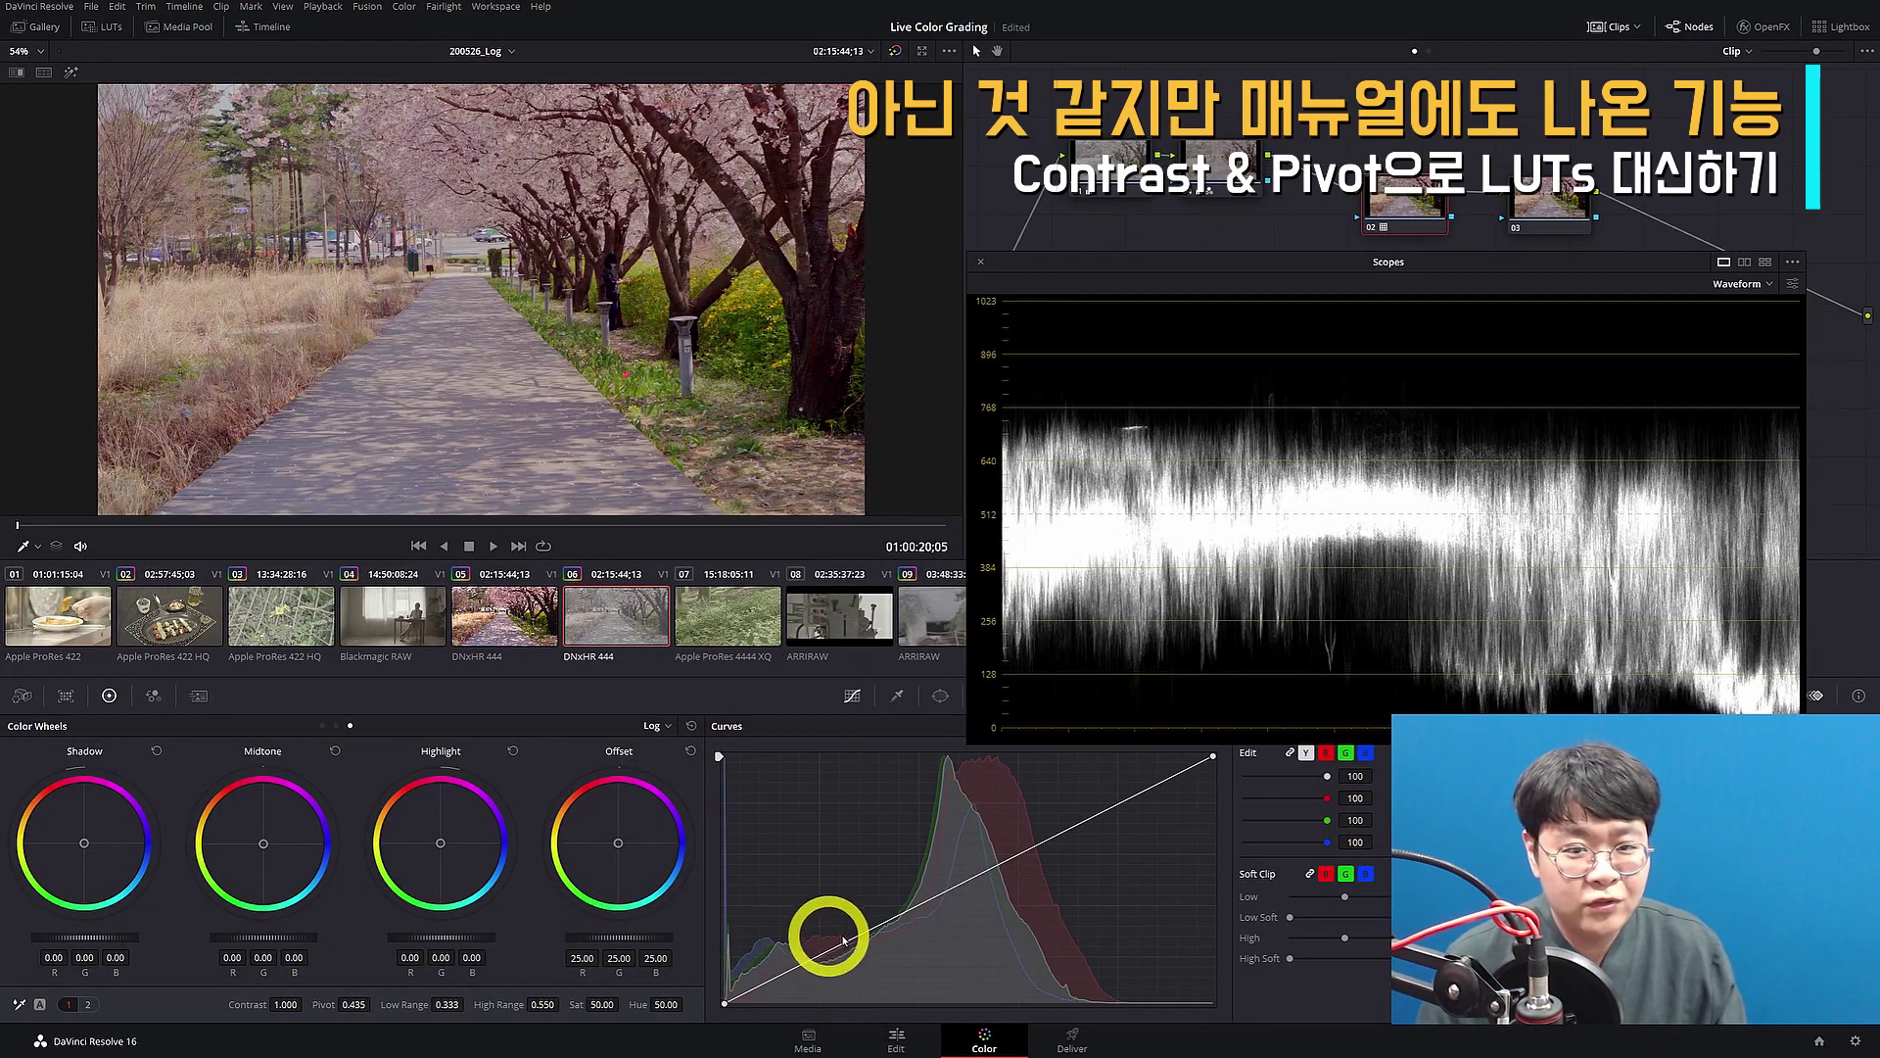
pyautogui.click(896, 1038)
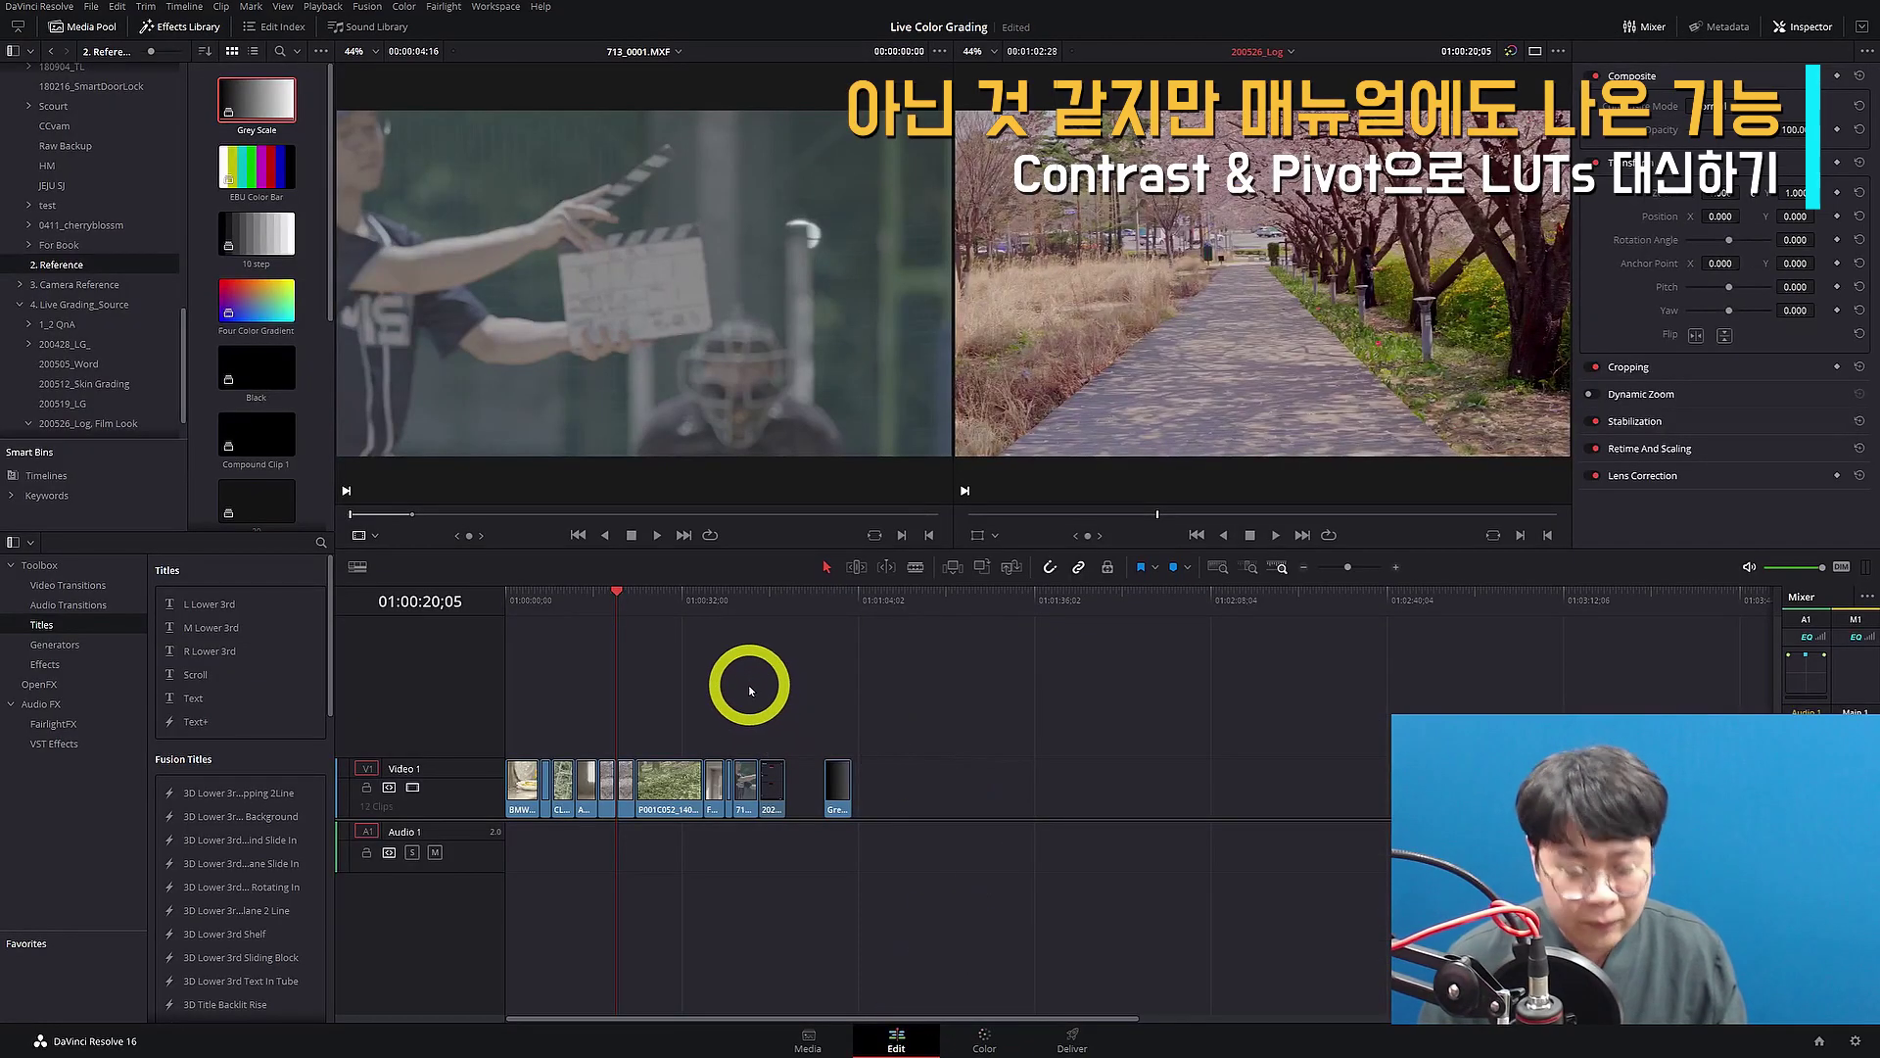
pyautogui.hotkey('shift', '6')
pyautogui.rightClick(1263, 343)
pyautogui.click(1300, 361)
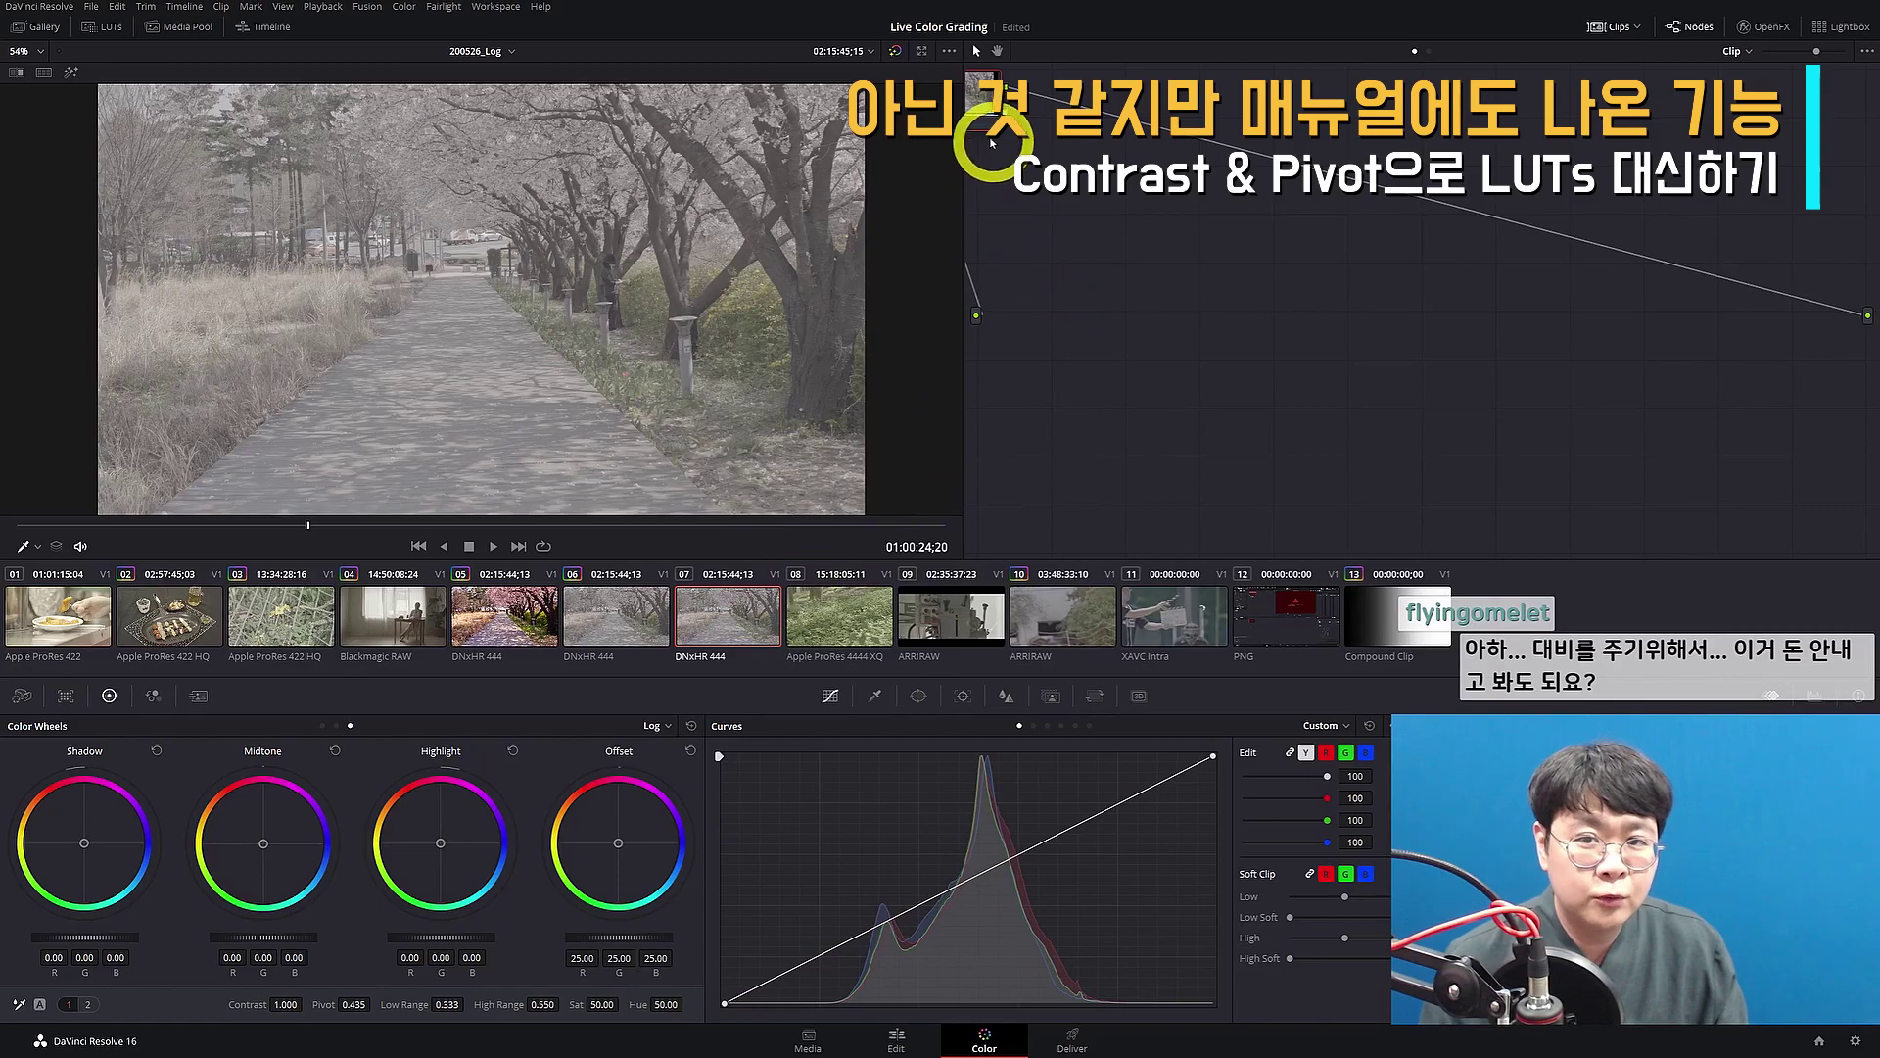
pyautogui.hotkey('ctrl', 'shift', 'w')
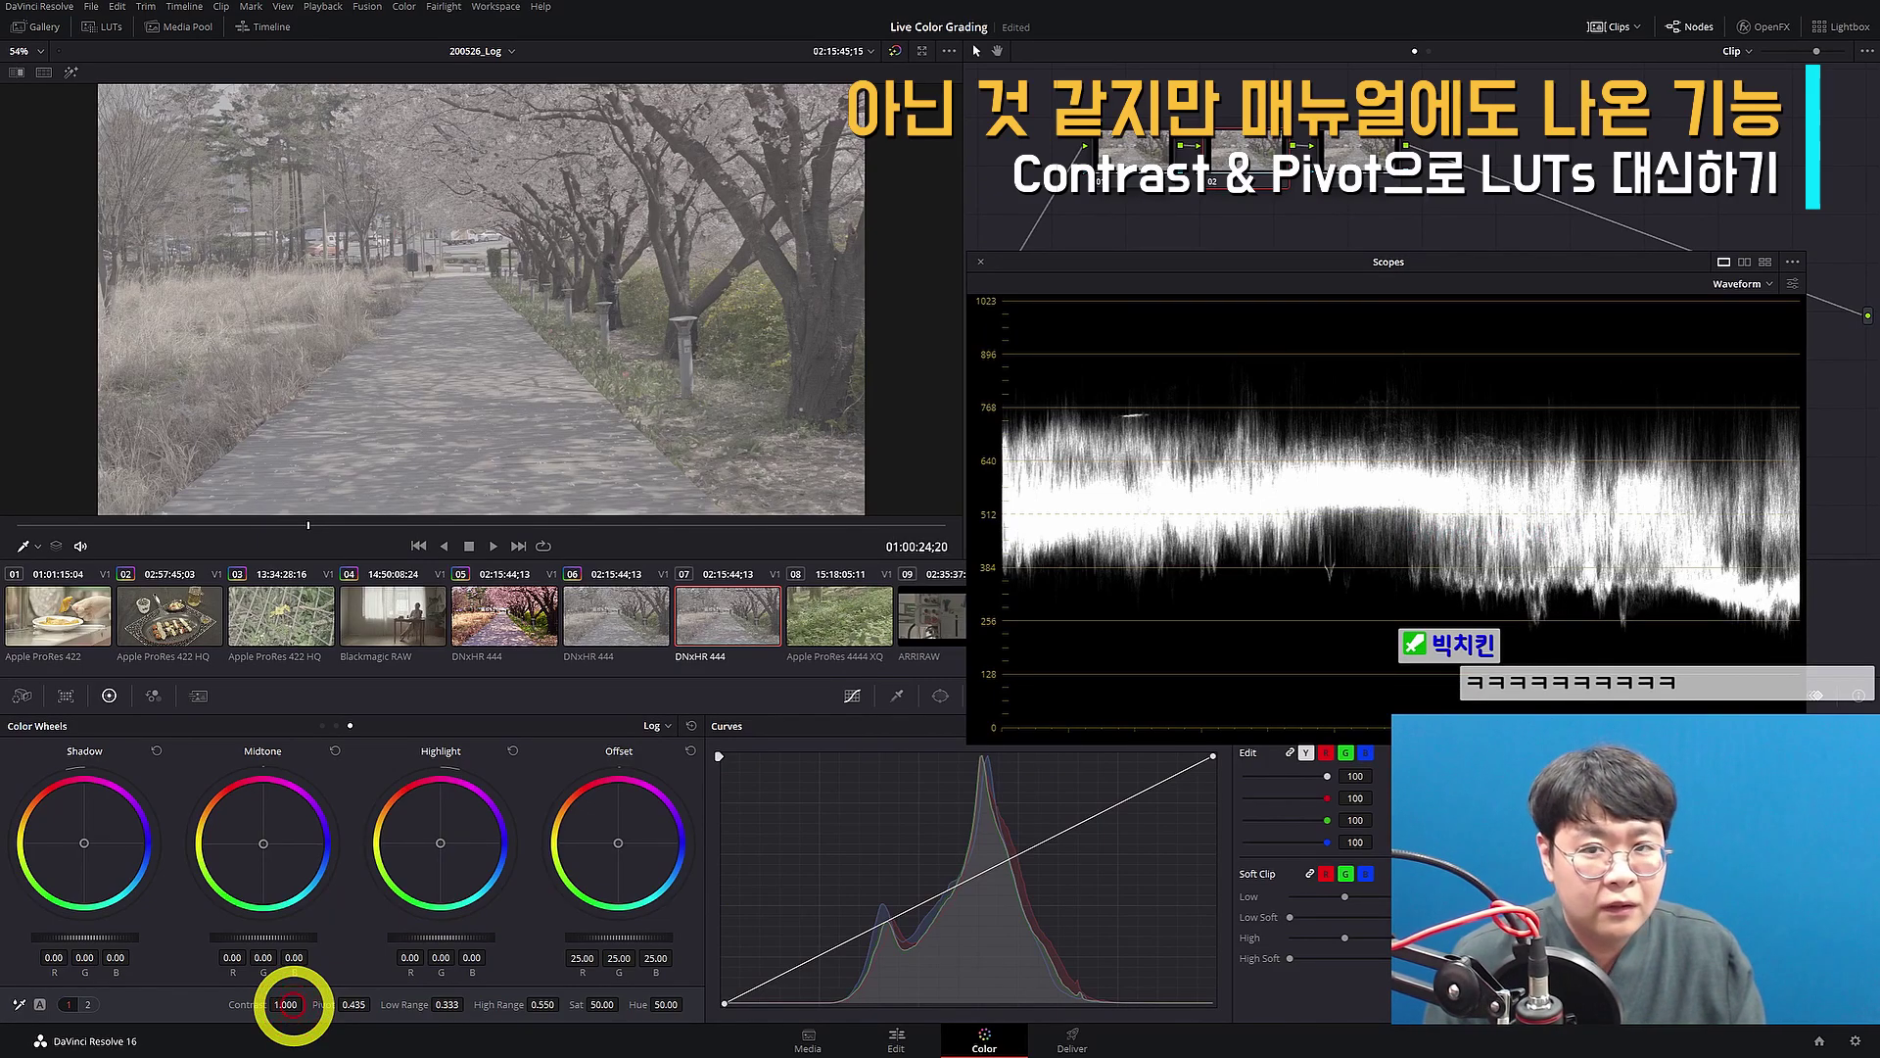
# - Bypass the extra grading nodes on clip 06 and raise node 02's contrast to 1.422 on clip 07
pyautogui.moveTo(305, 1003); pyautogui.dragTo(441, 1004)
pyautogui.click(638, 600)
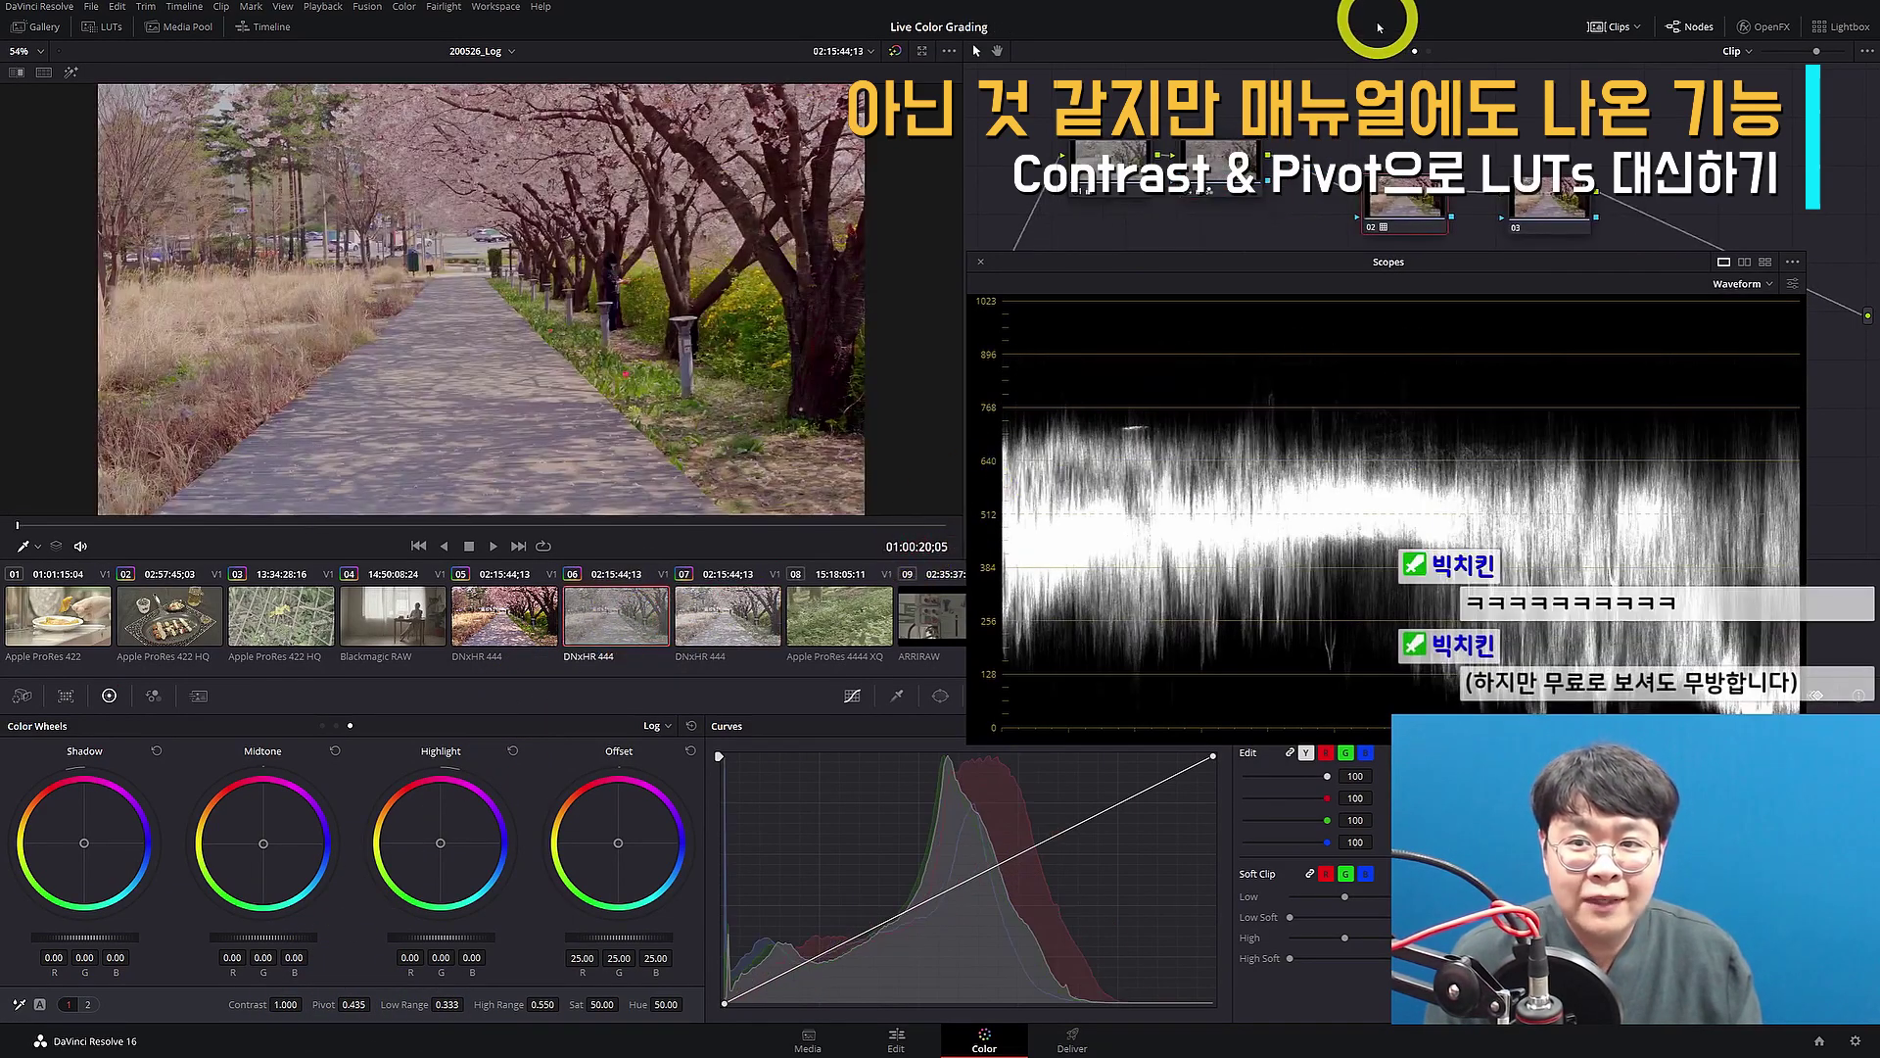
pyautogui.hotkey('ctrl', 'd')
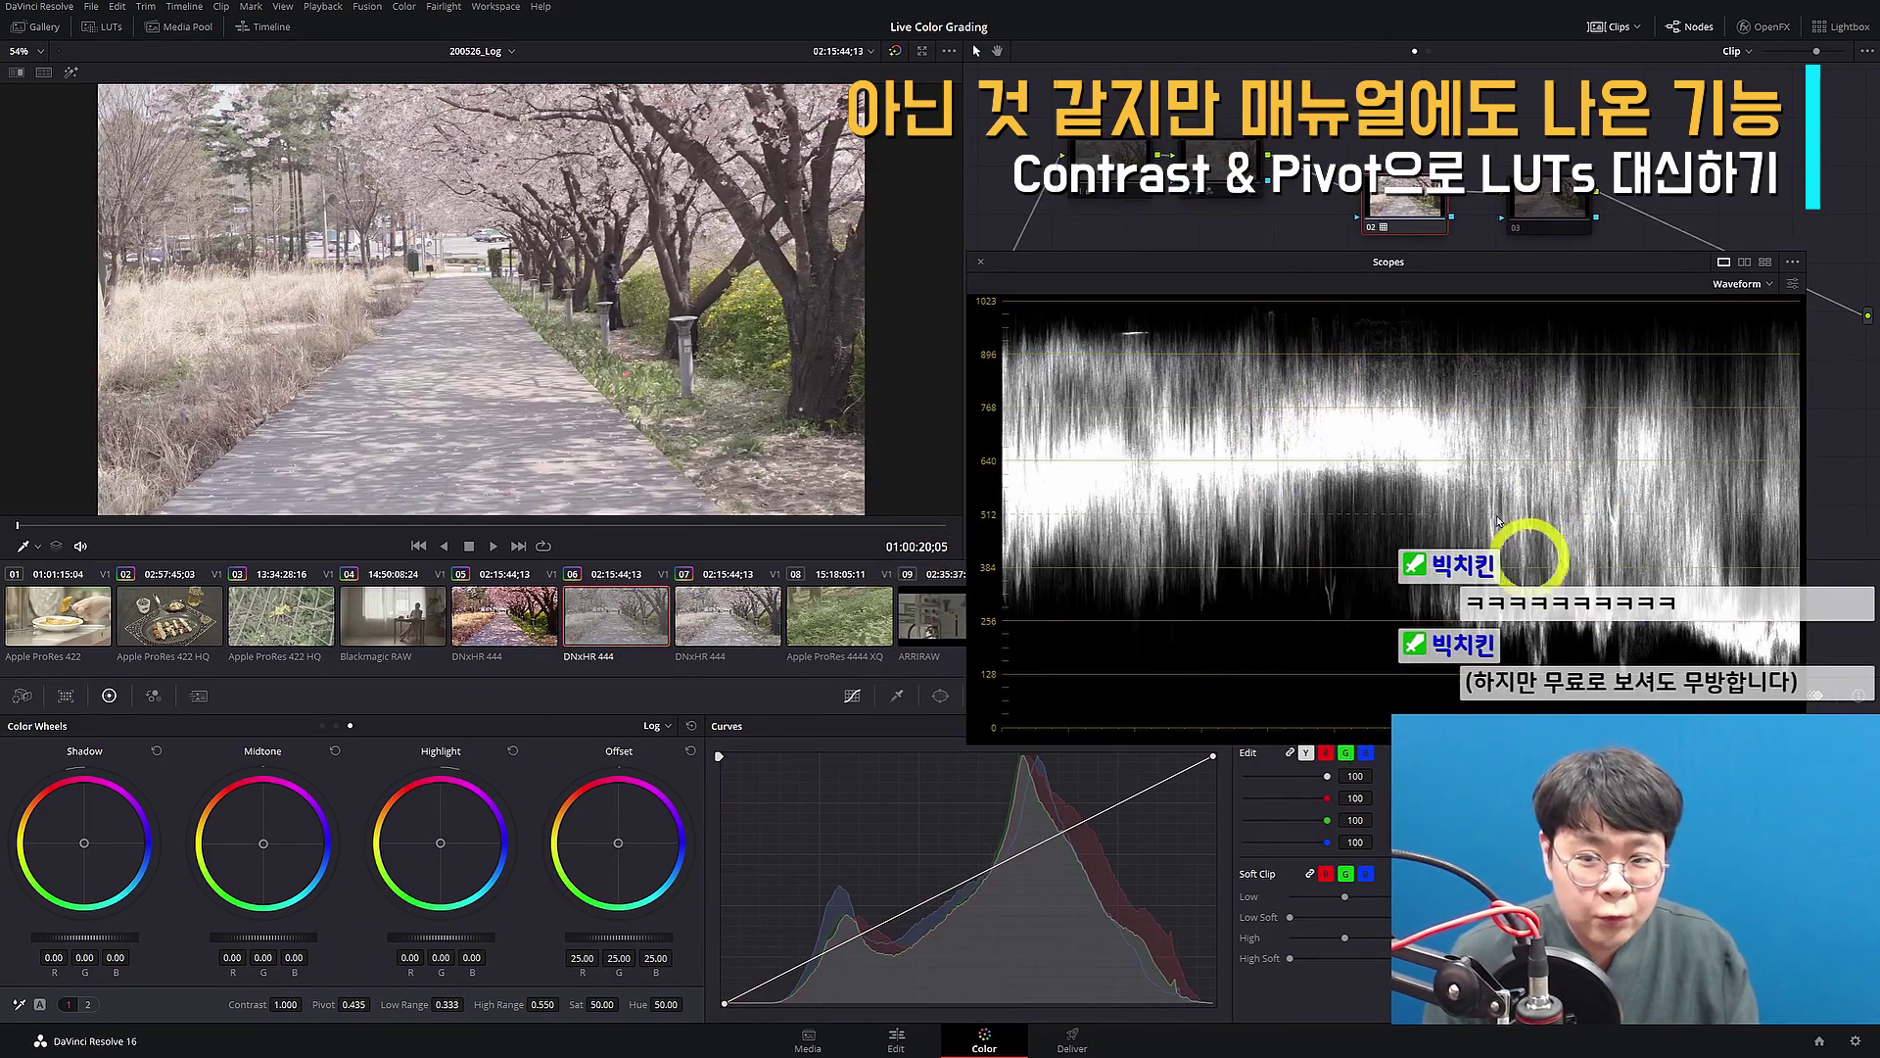
pyautogui.click(708, 607)
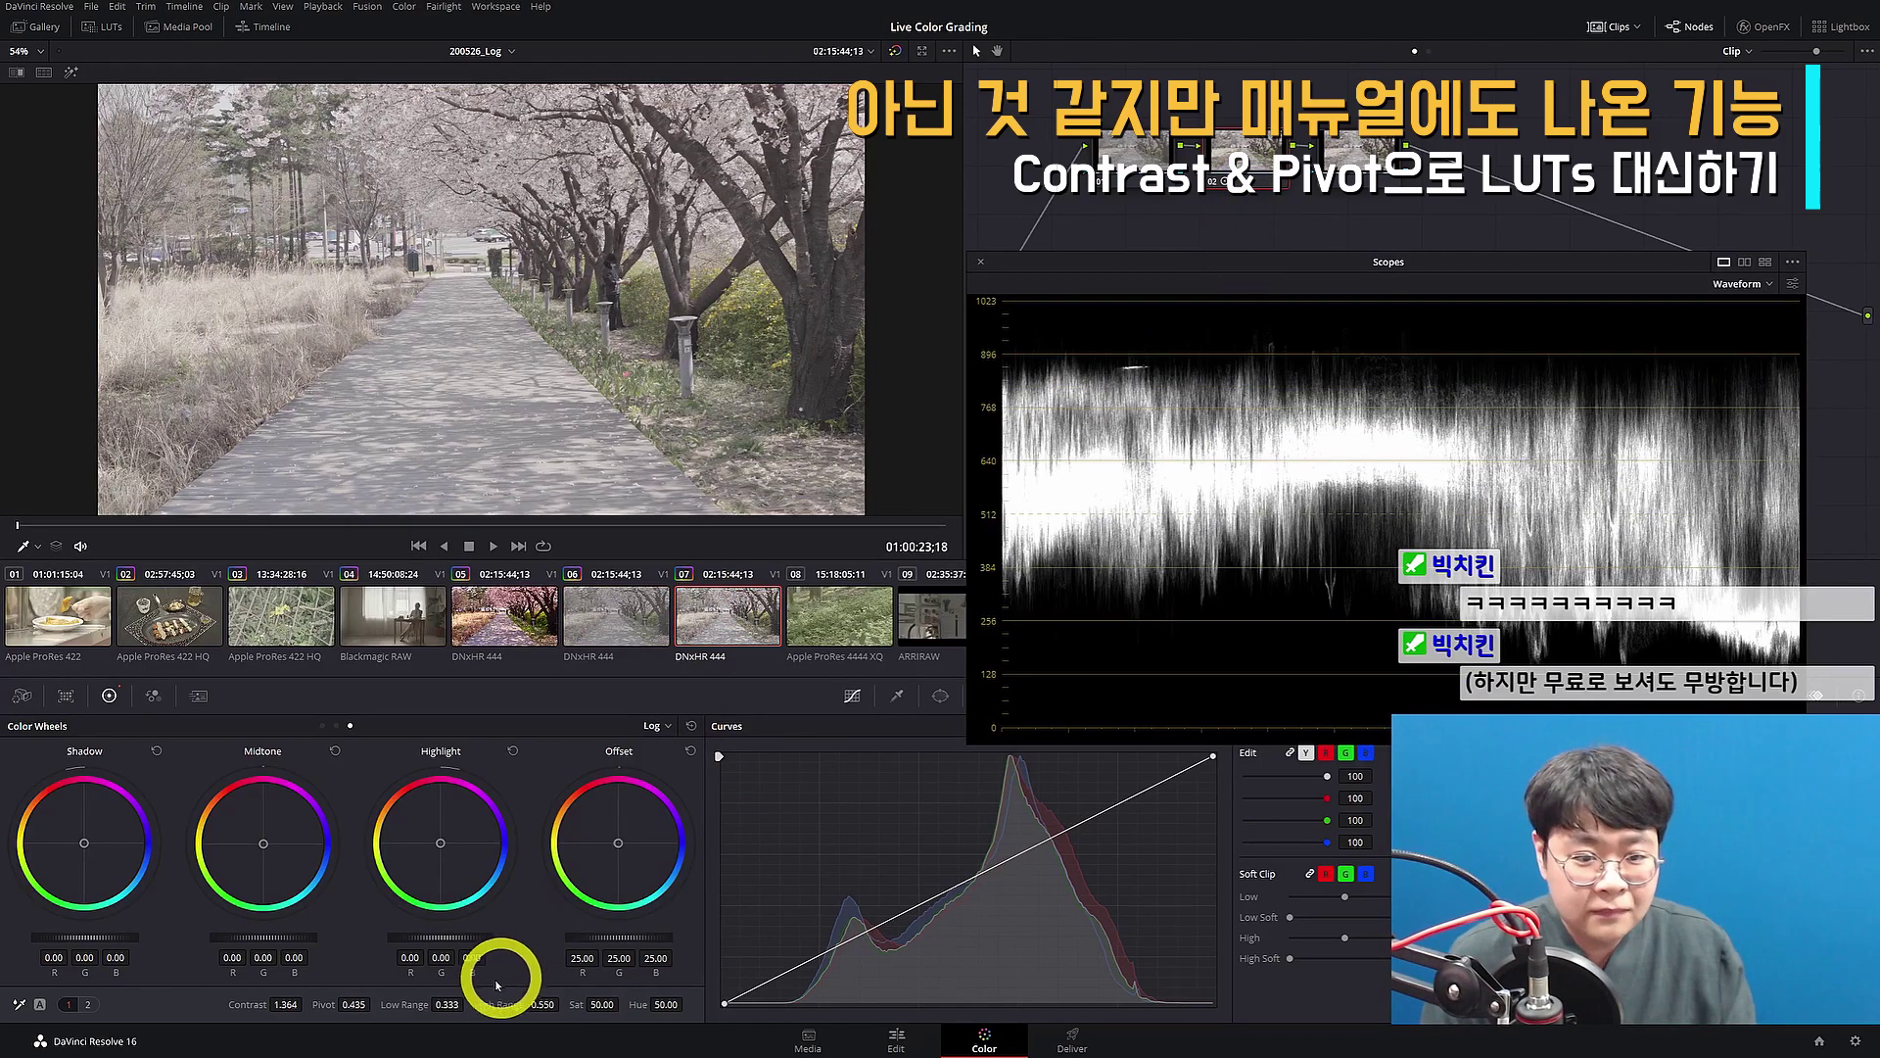
pyautogui.moveTo(302, 999); pyautogui.dragTo(323, 997)
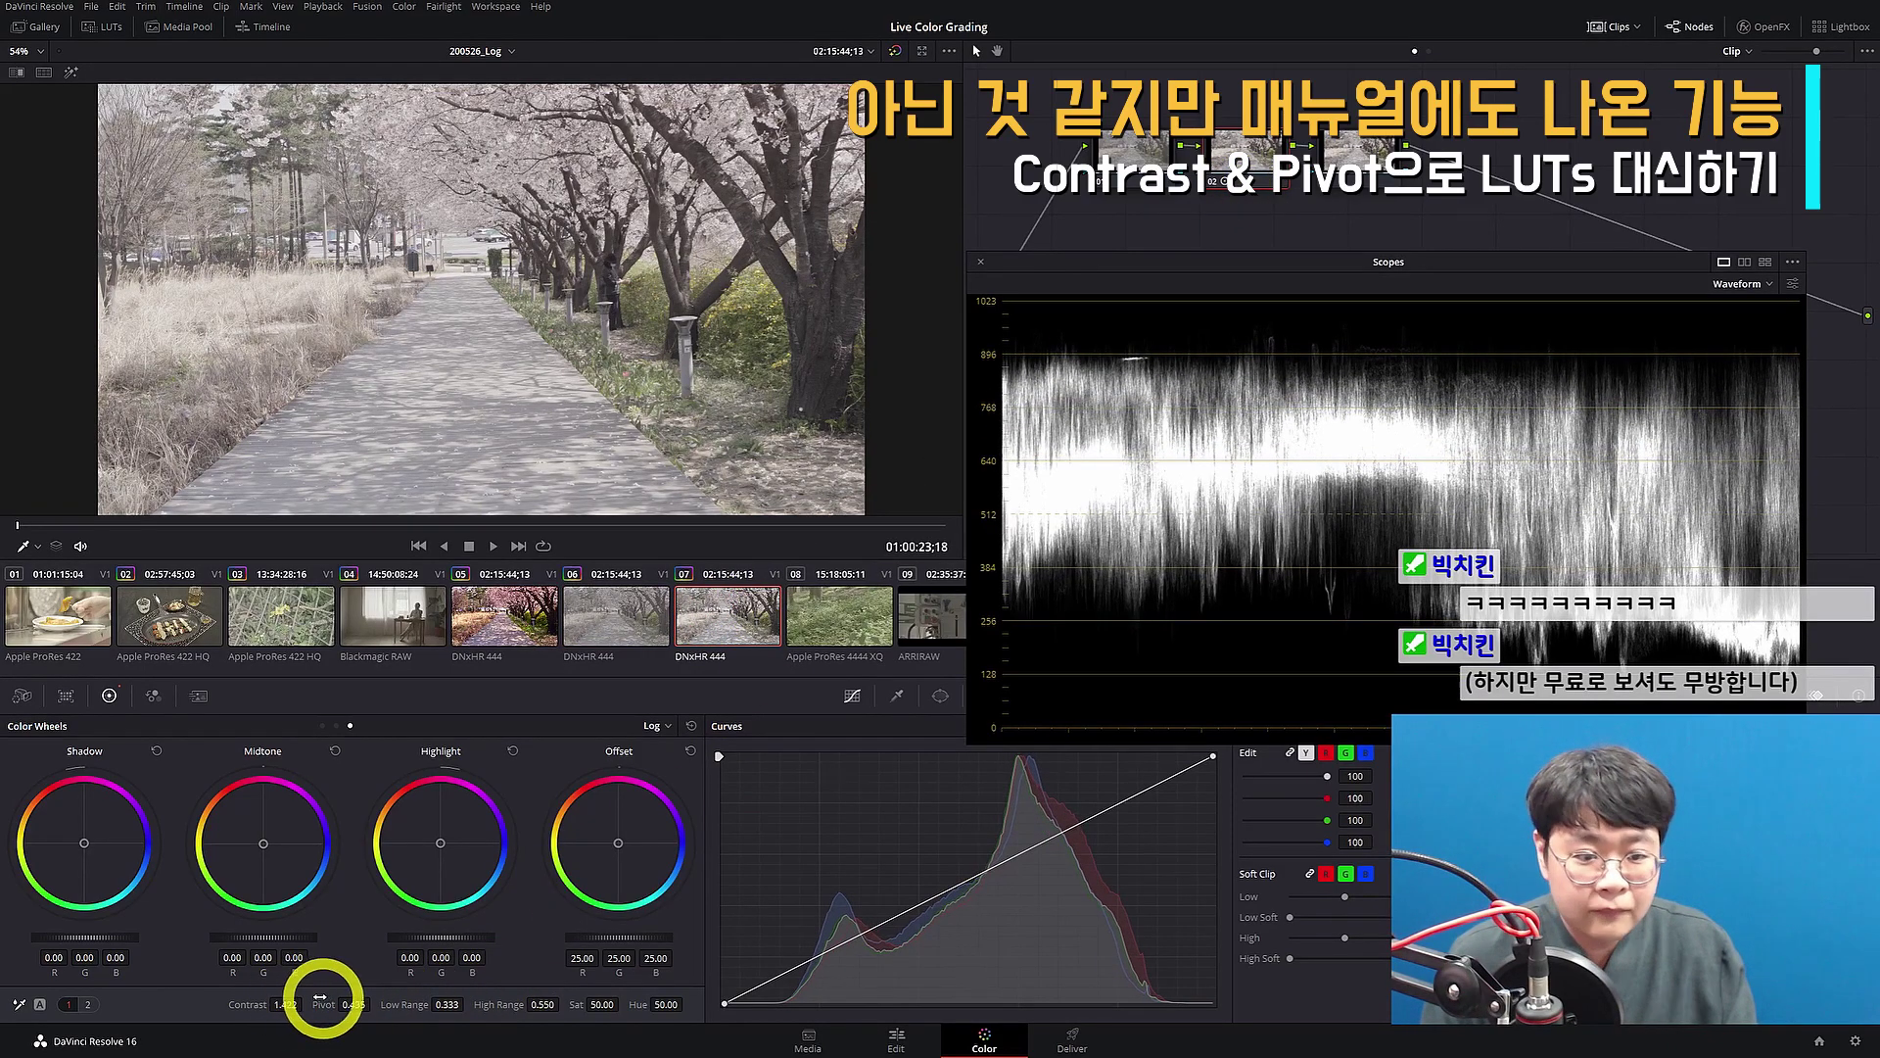
# - Match clip 07 to the LUT version in clip 06 with a contrast of 1.504 and a pivot of 0.485
pyautogui.click(619, 623)
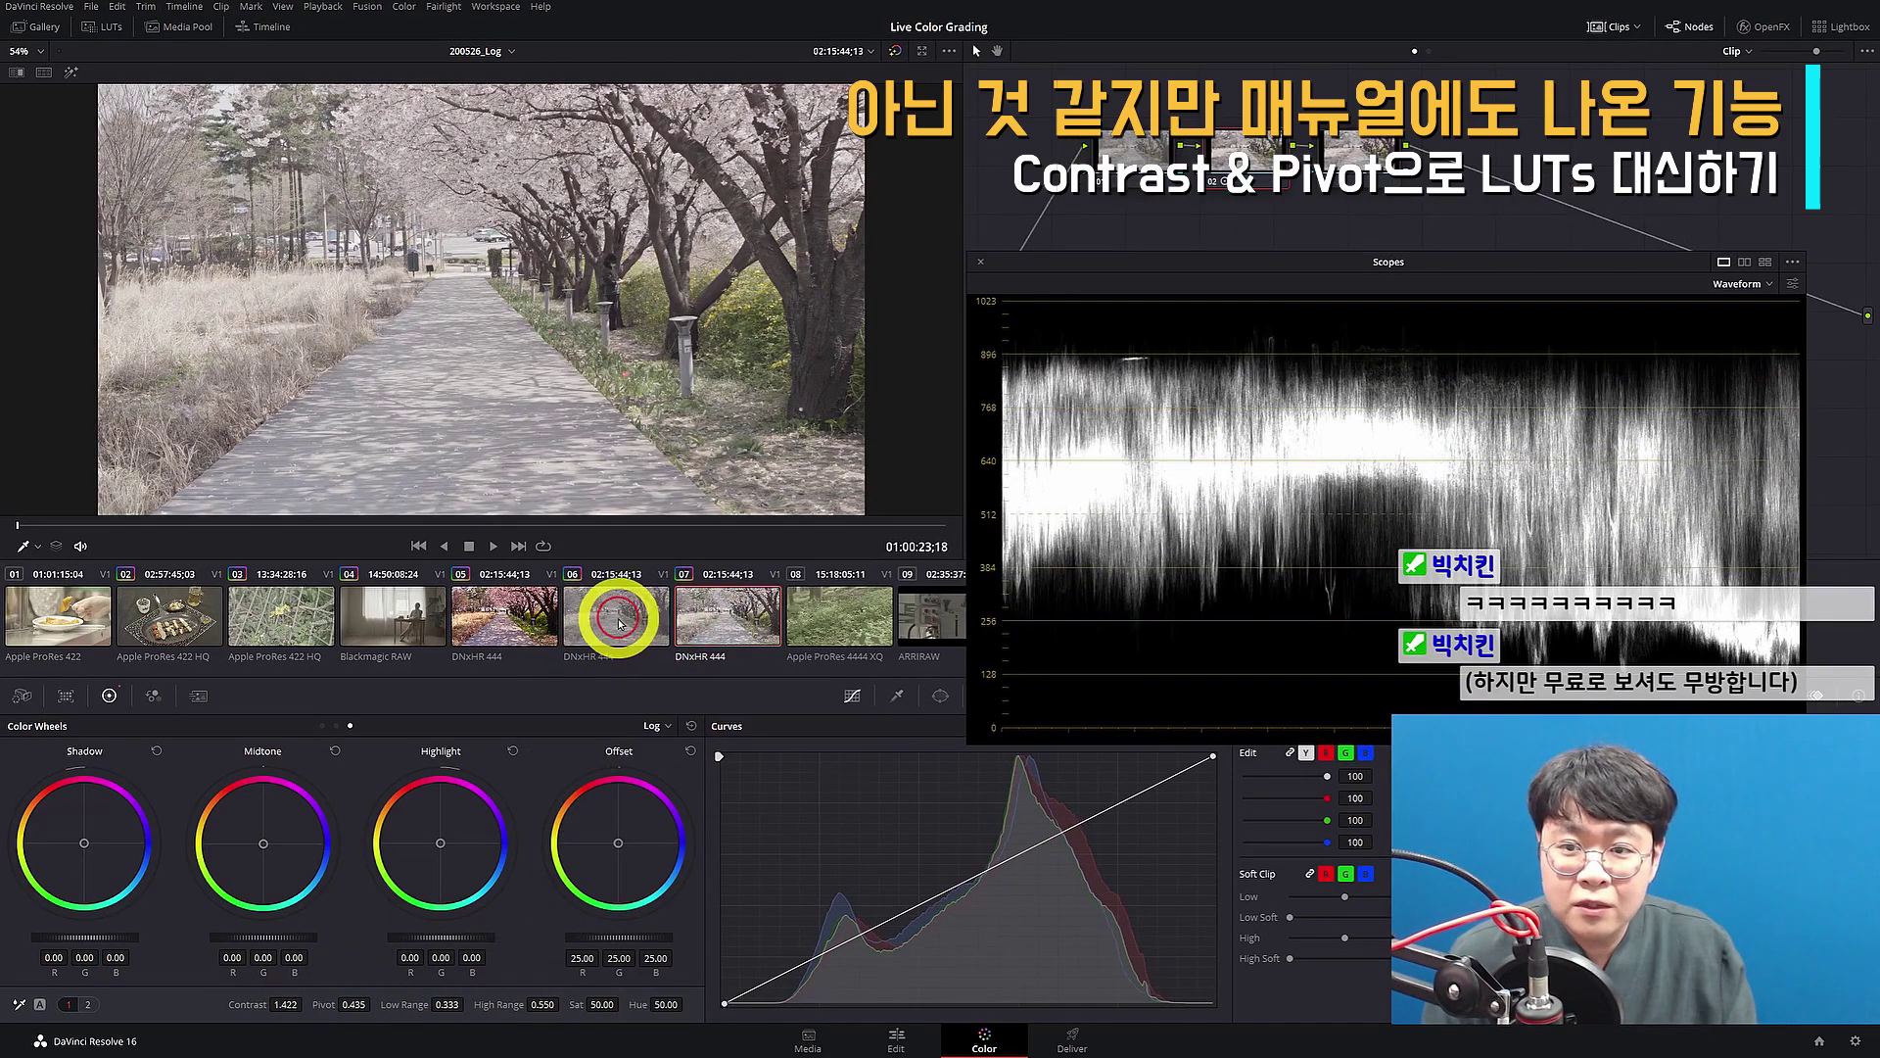
pyautogui.click(734, 613)
pyautogui.click(651, 609)
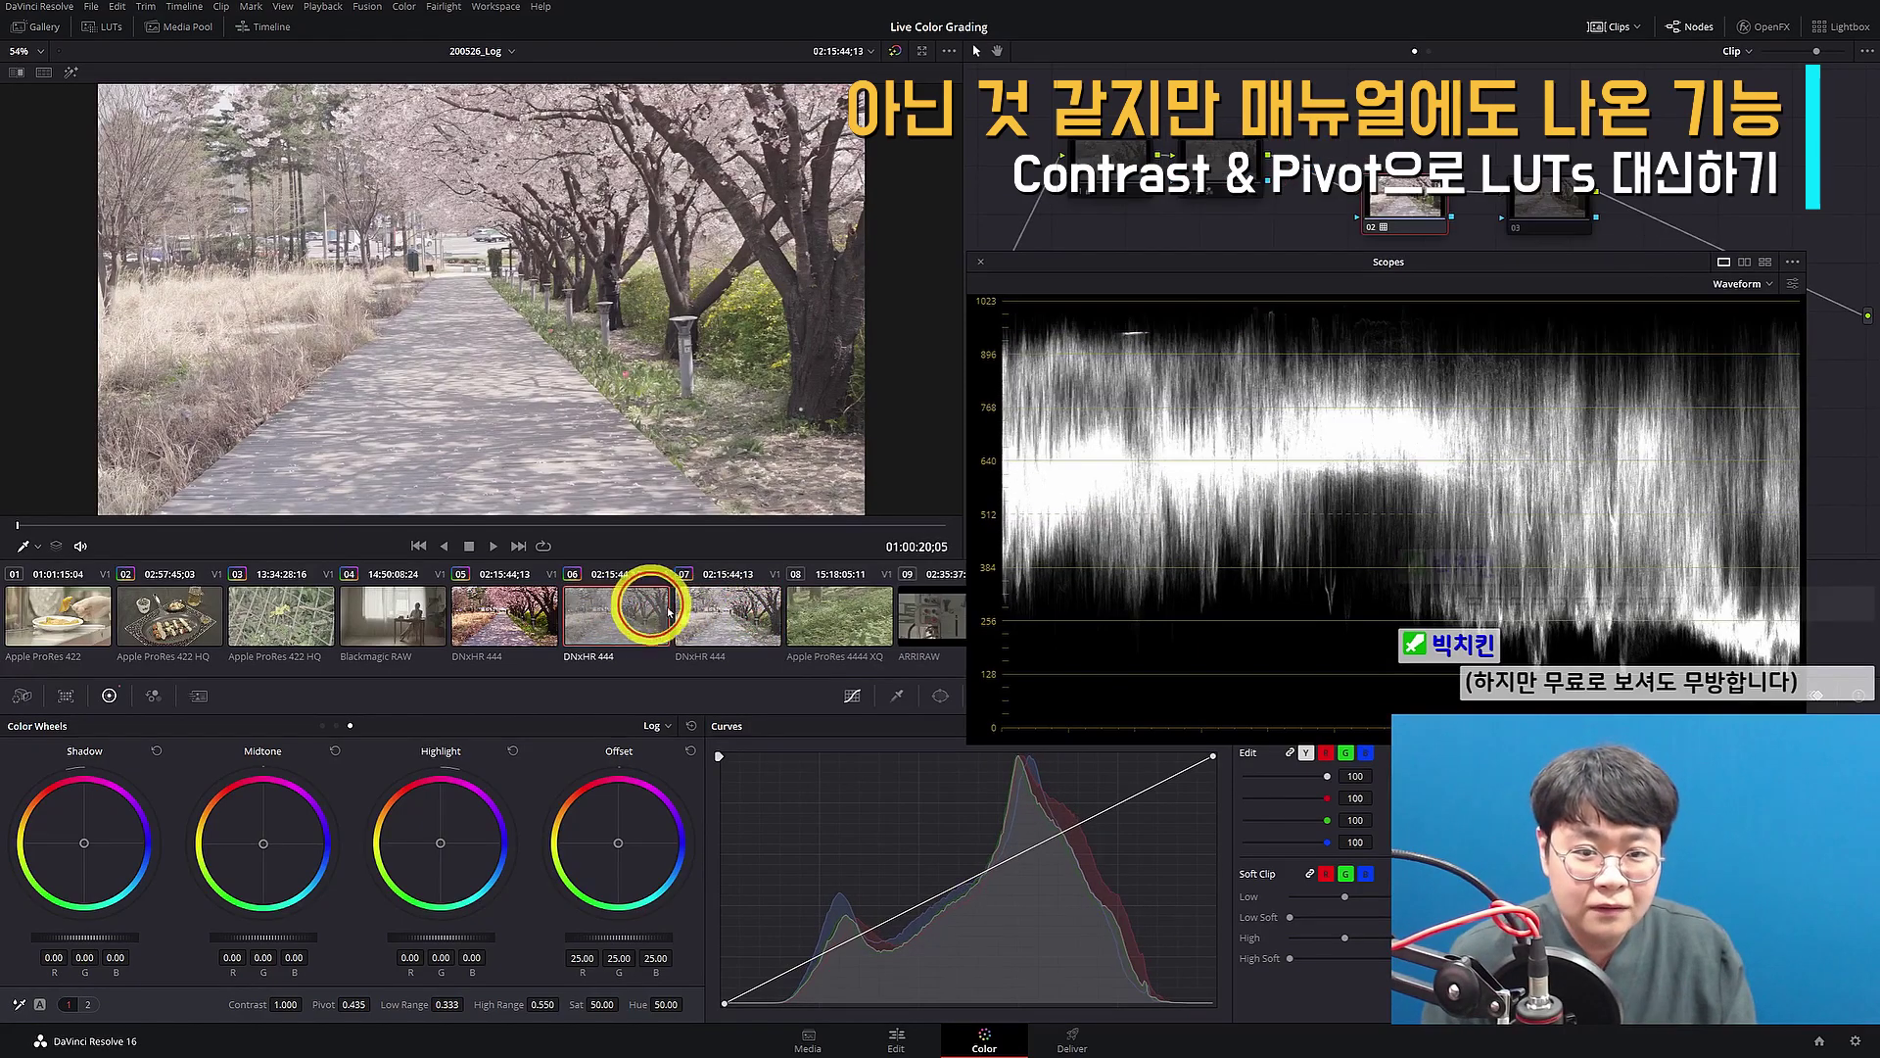
pyautogui.click(726, 617)
pyautogui.click(621, 629)
pyautogui.click(722, 638)
pyautogui.click(630, 624)
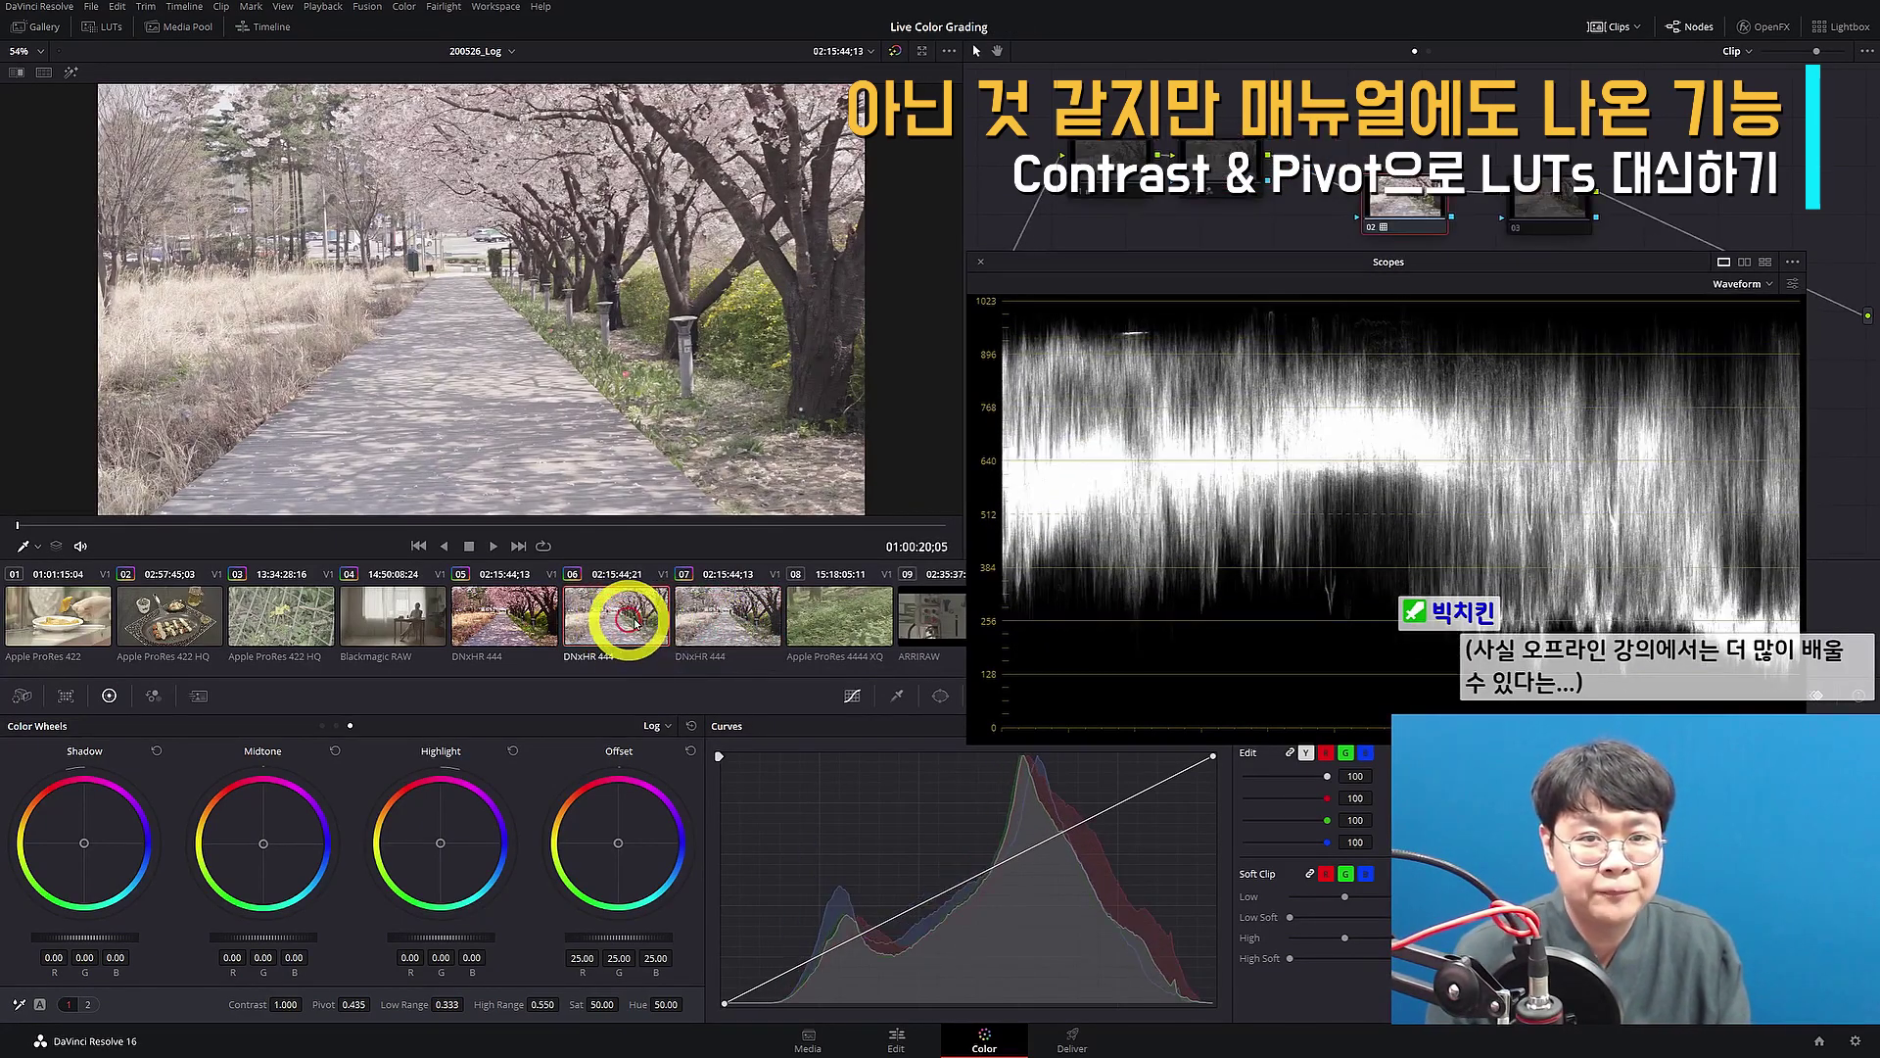
pyautogui.click(709, 613)
# - Label node 02 on clip 07 as Contrast
pyautogui.click(1217, 227)
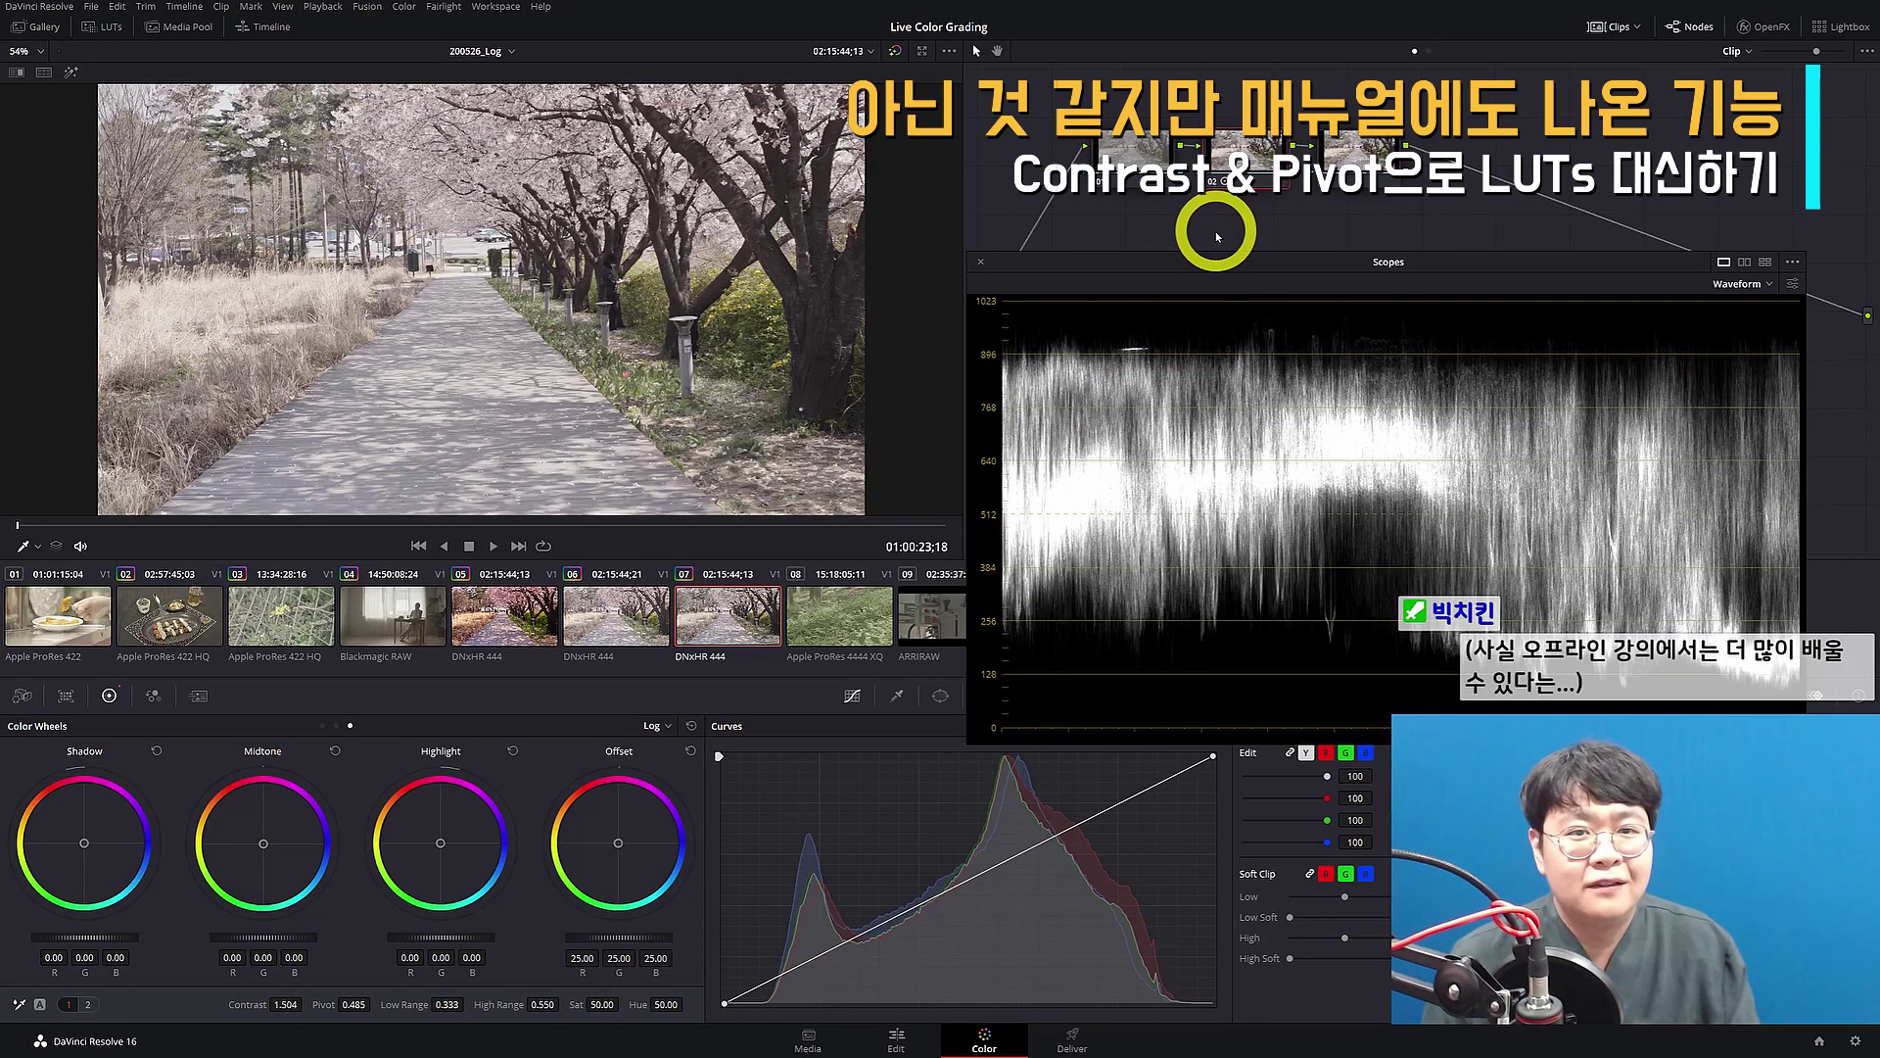
pyautogui.click(1217, 210)
pyautogui.click(1160, 177)
pyautogui.click(1333, 181)
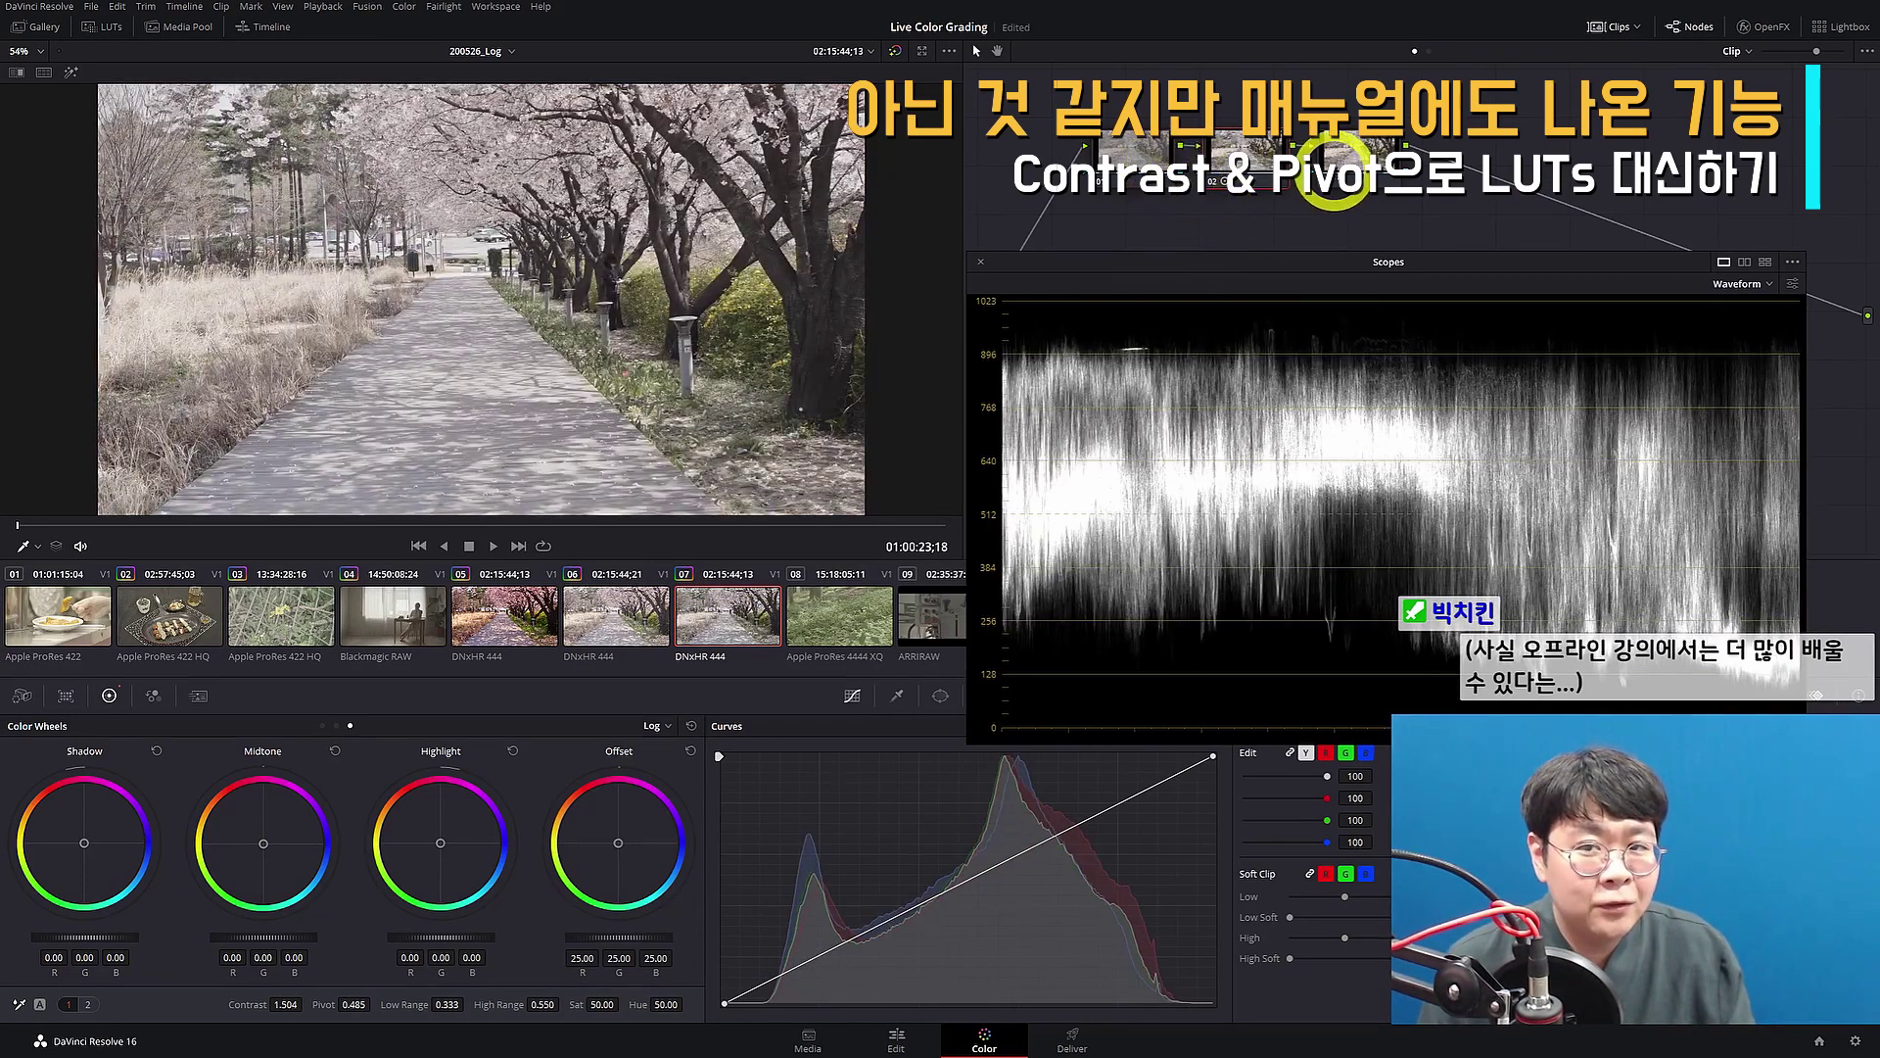
pyautogui.rightClick(1238, 178)
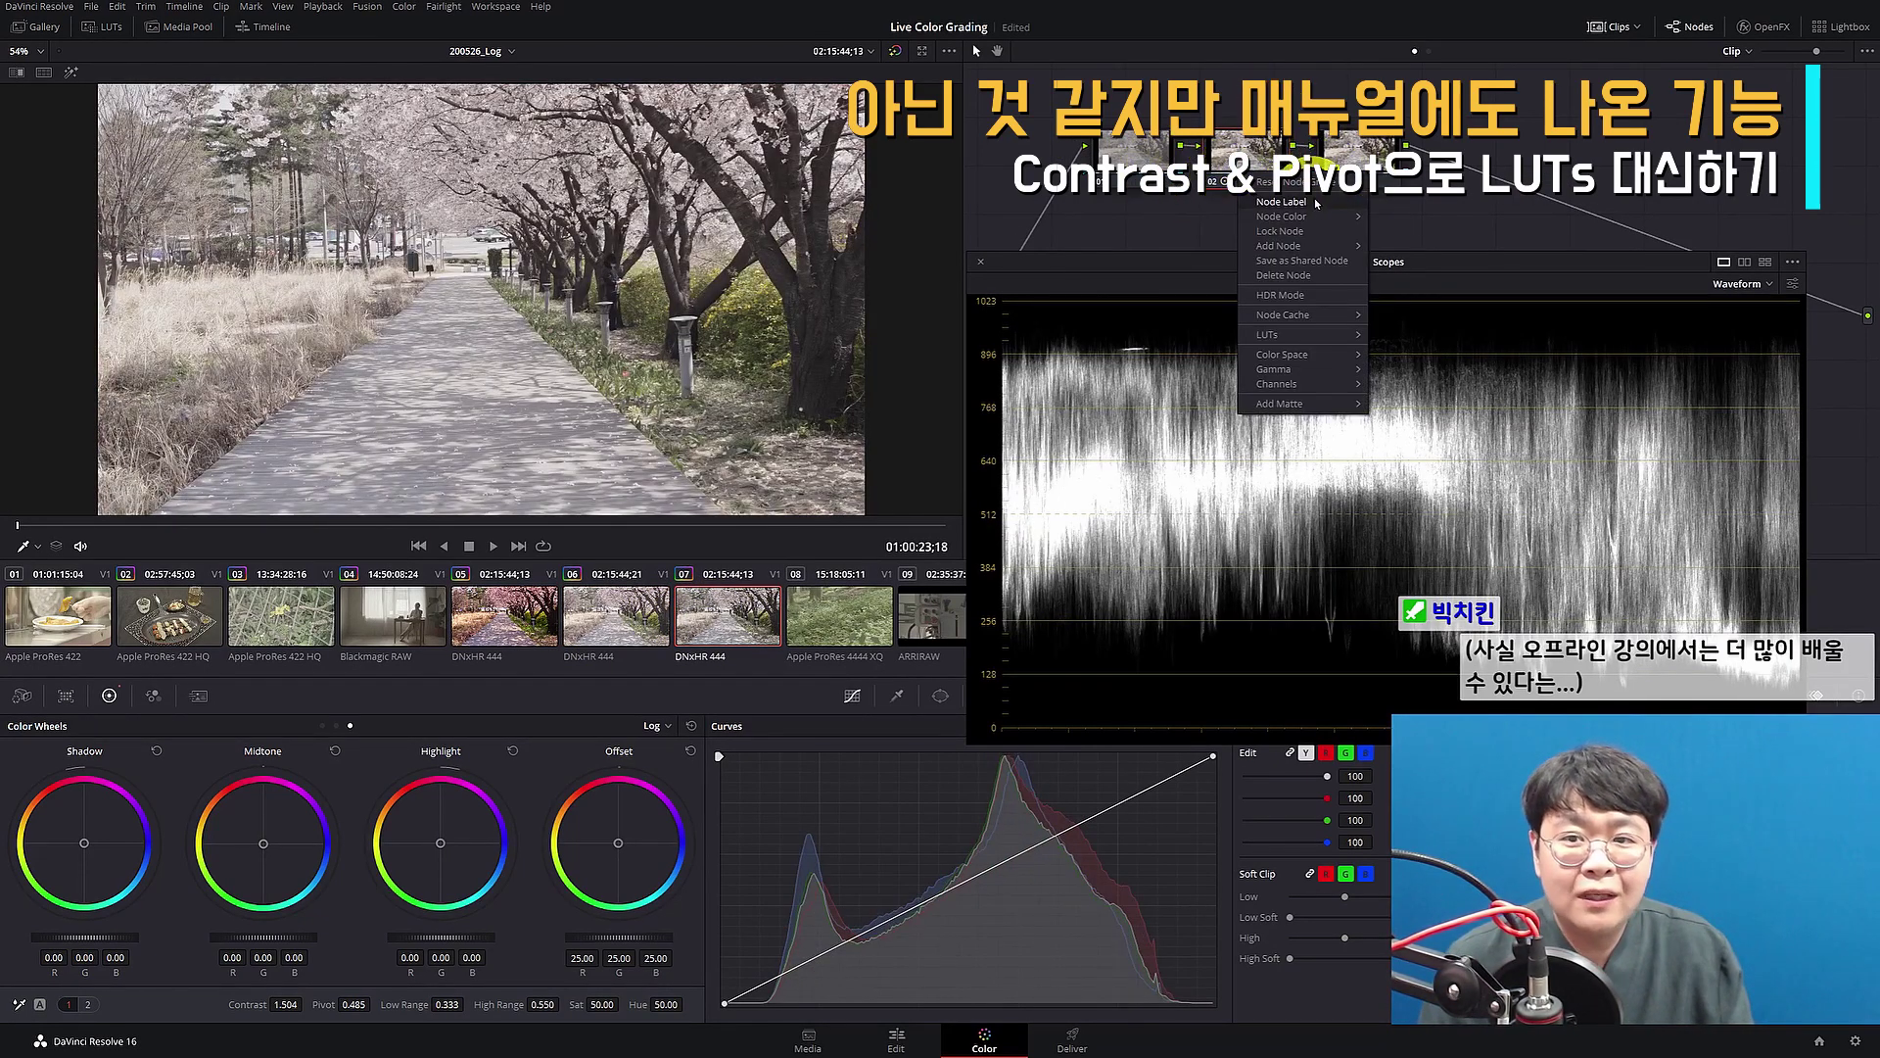
pyautogui.click(1317, 203)
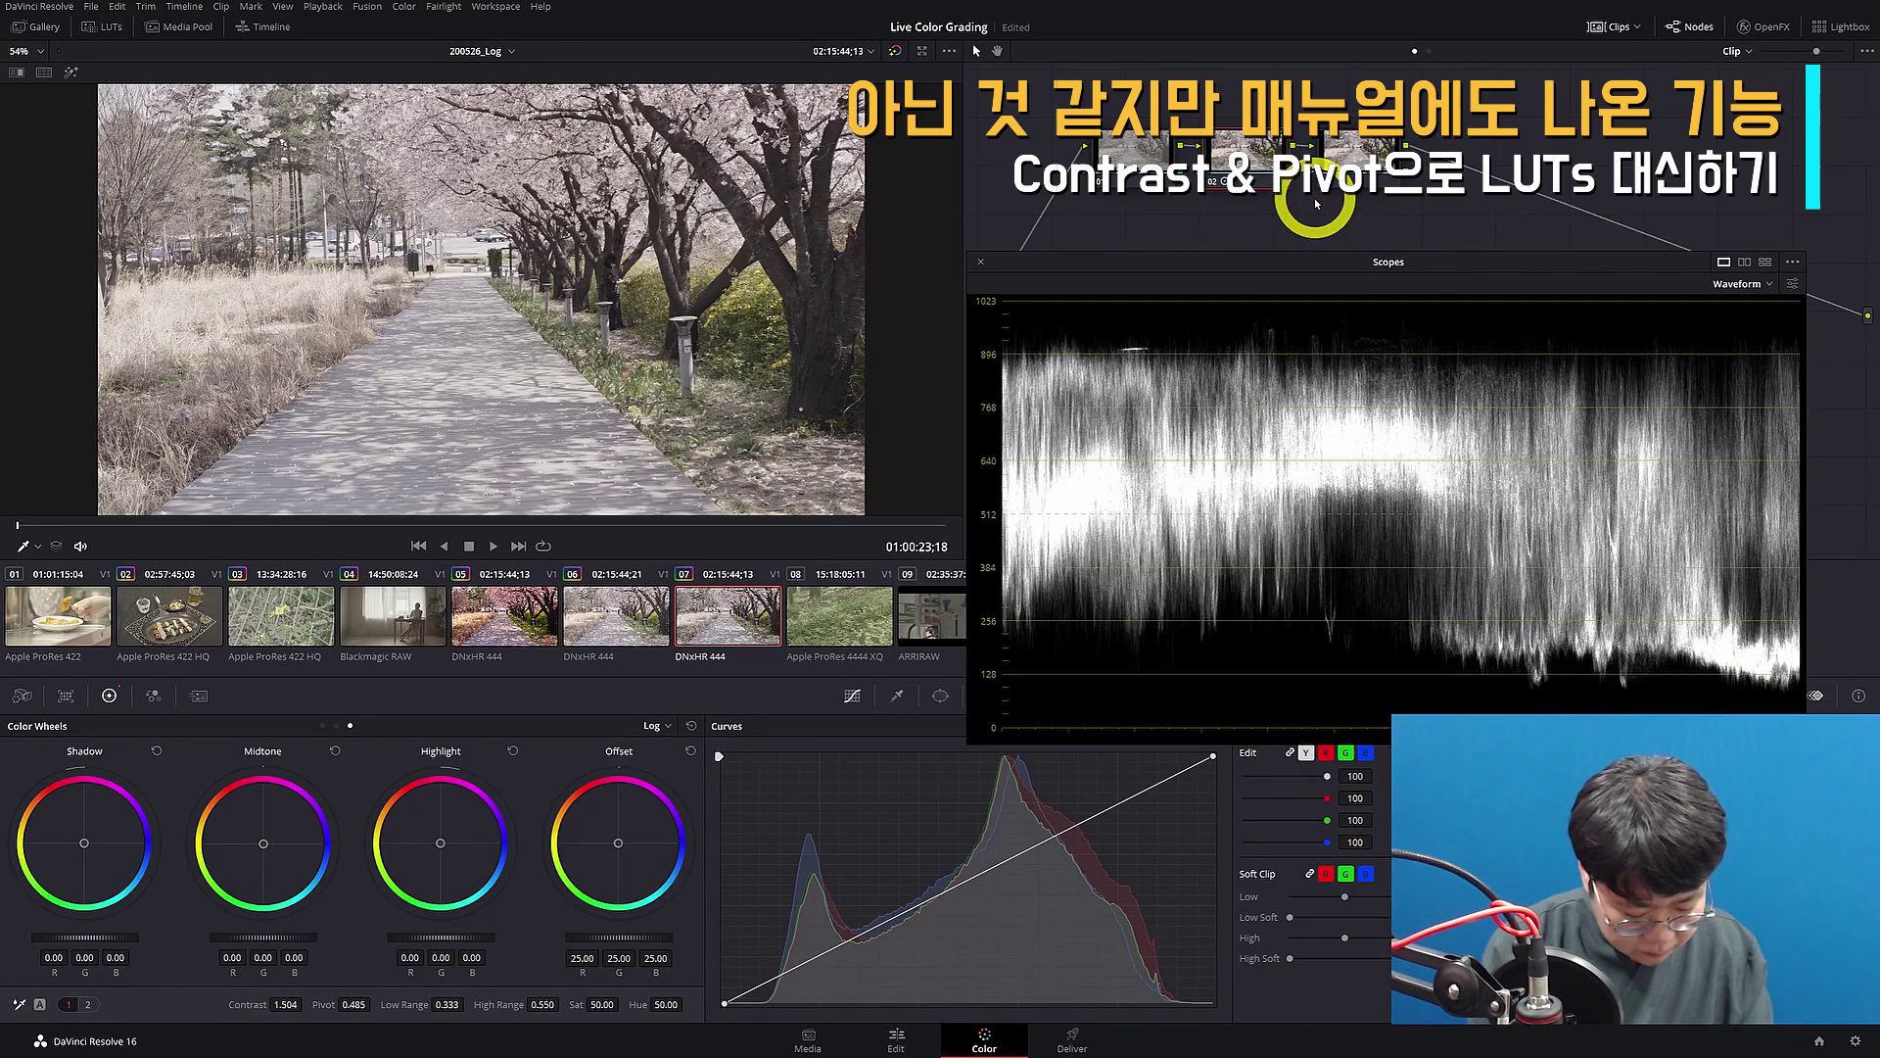
pyautogui.click(1239, 179)
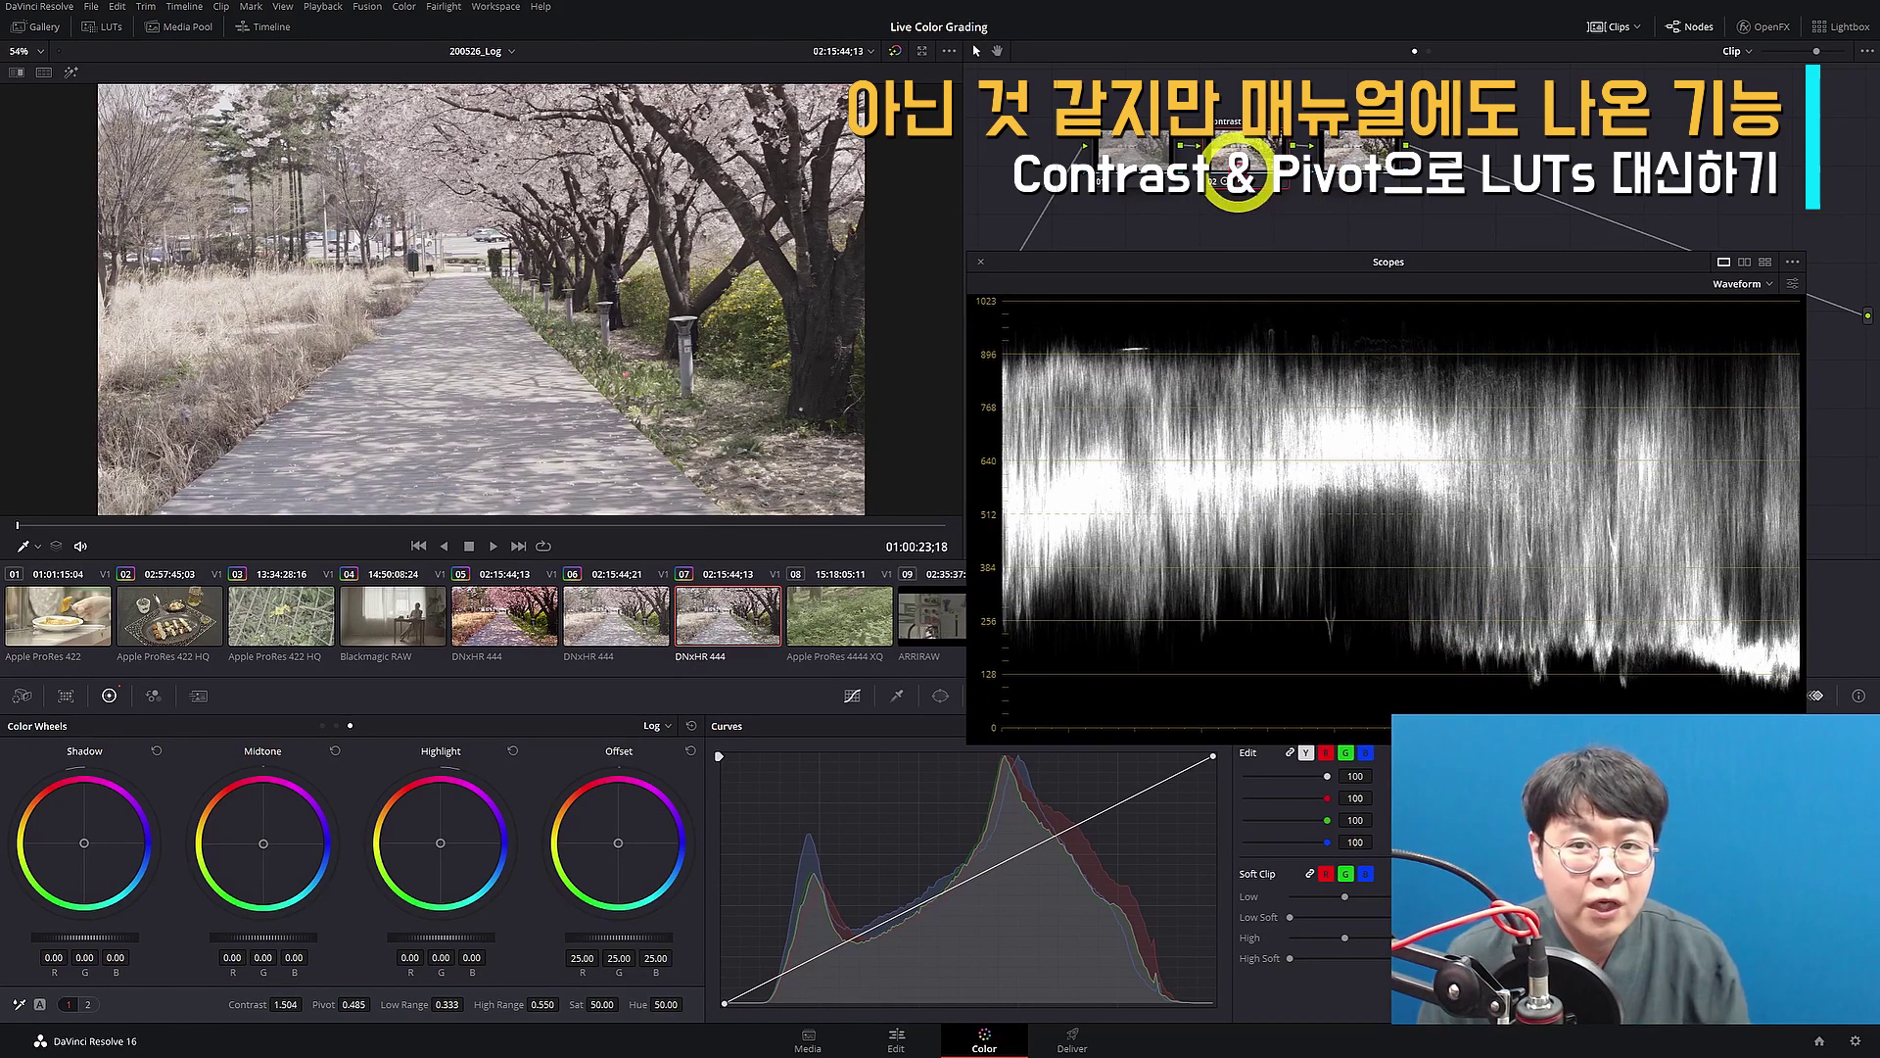
# - Check clip 07's node 01 and clip 06, and switch the color wheels to Primaries Wheels on clip 07
pyautogui.click(1152, 142)
pyautogui.click(1183, 255)
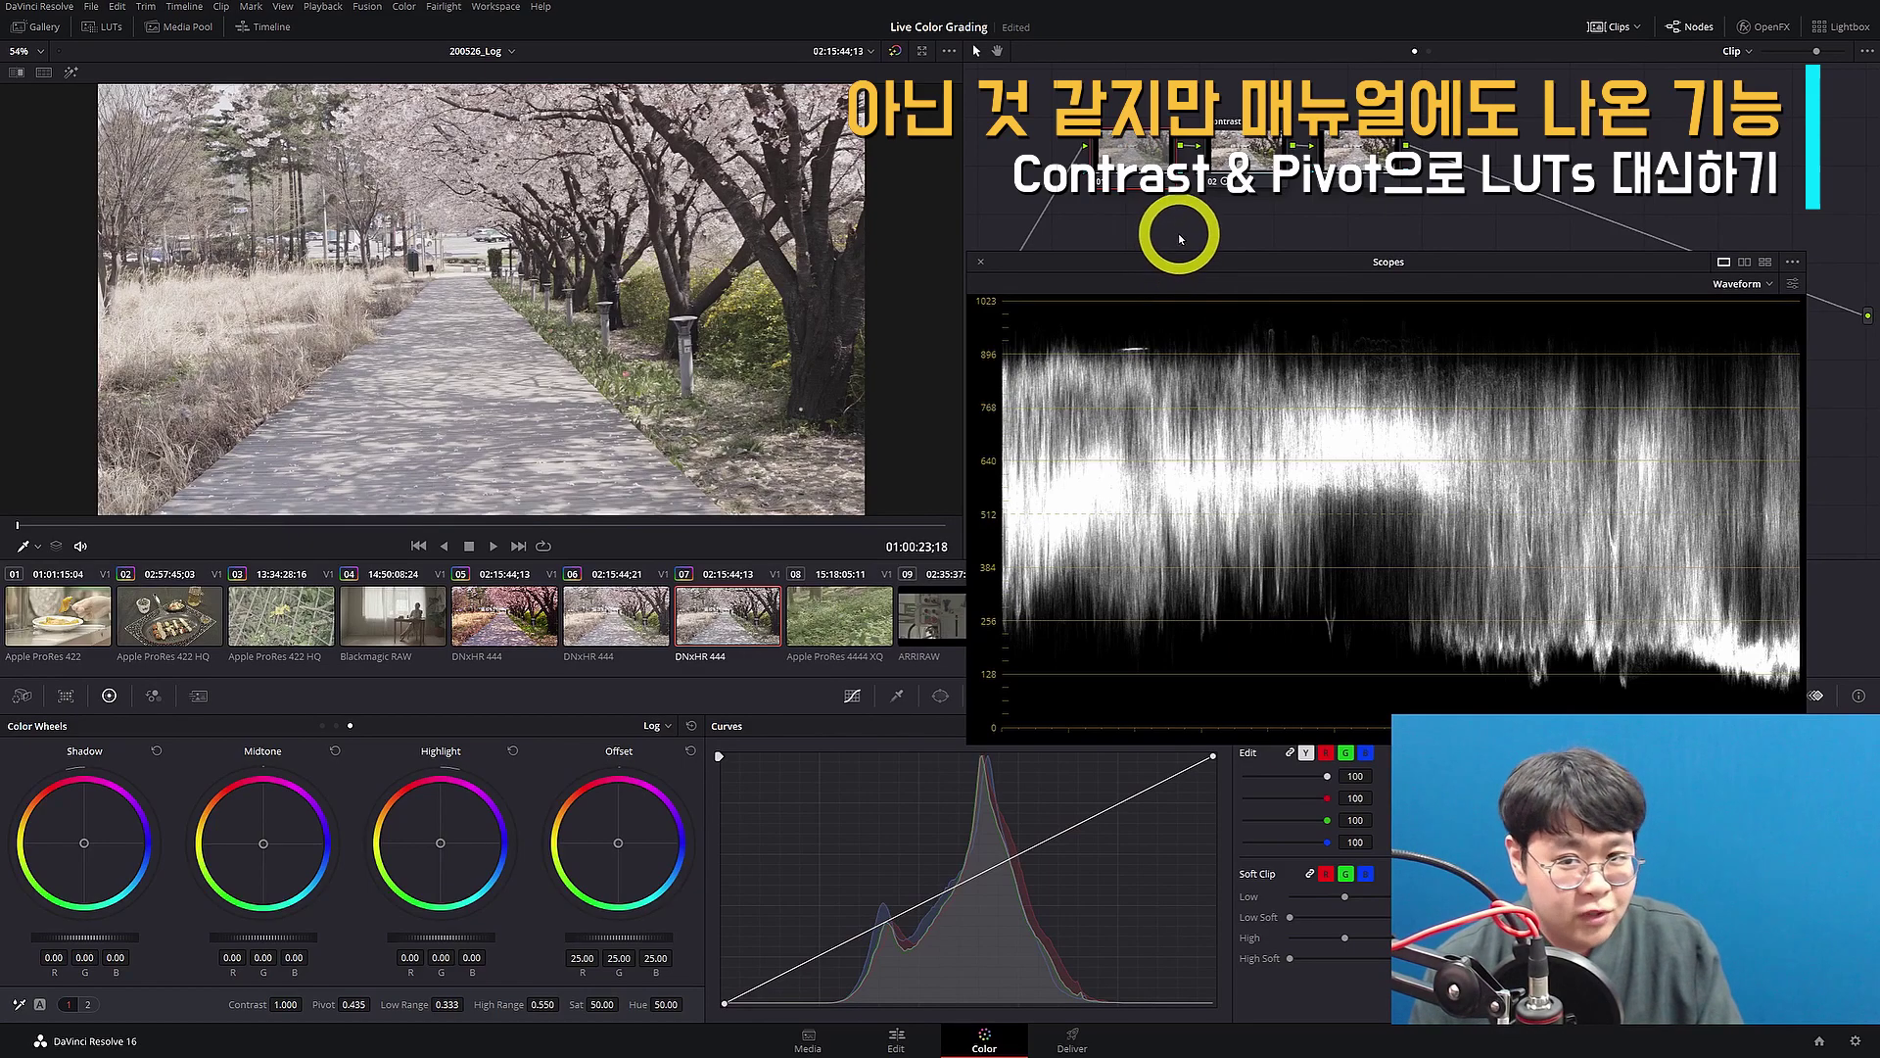
pyautogui.click(619, 609)
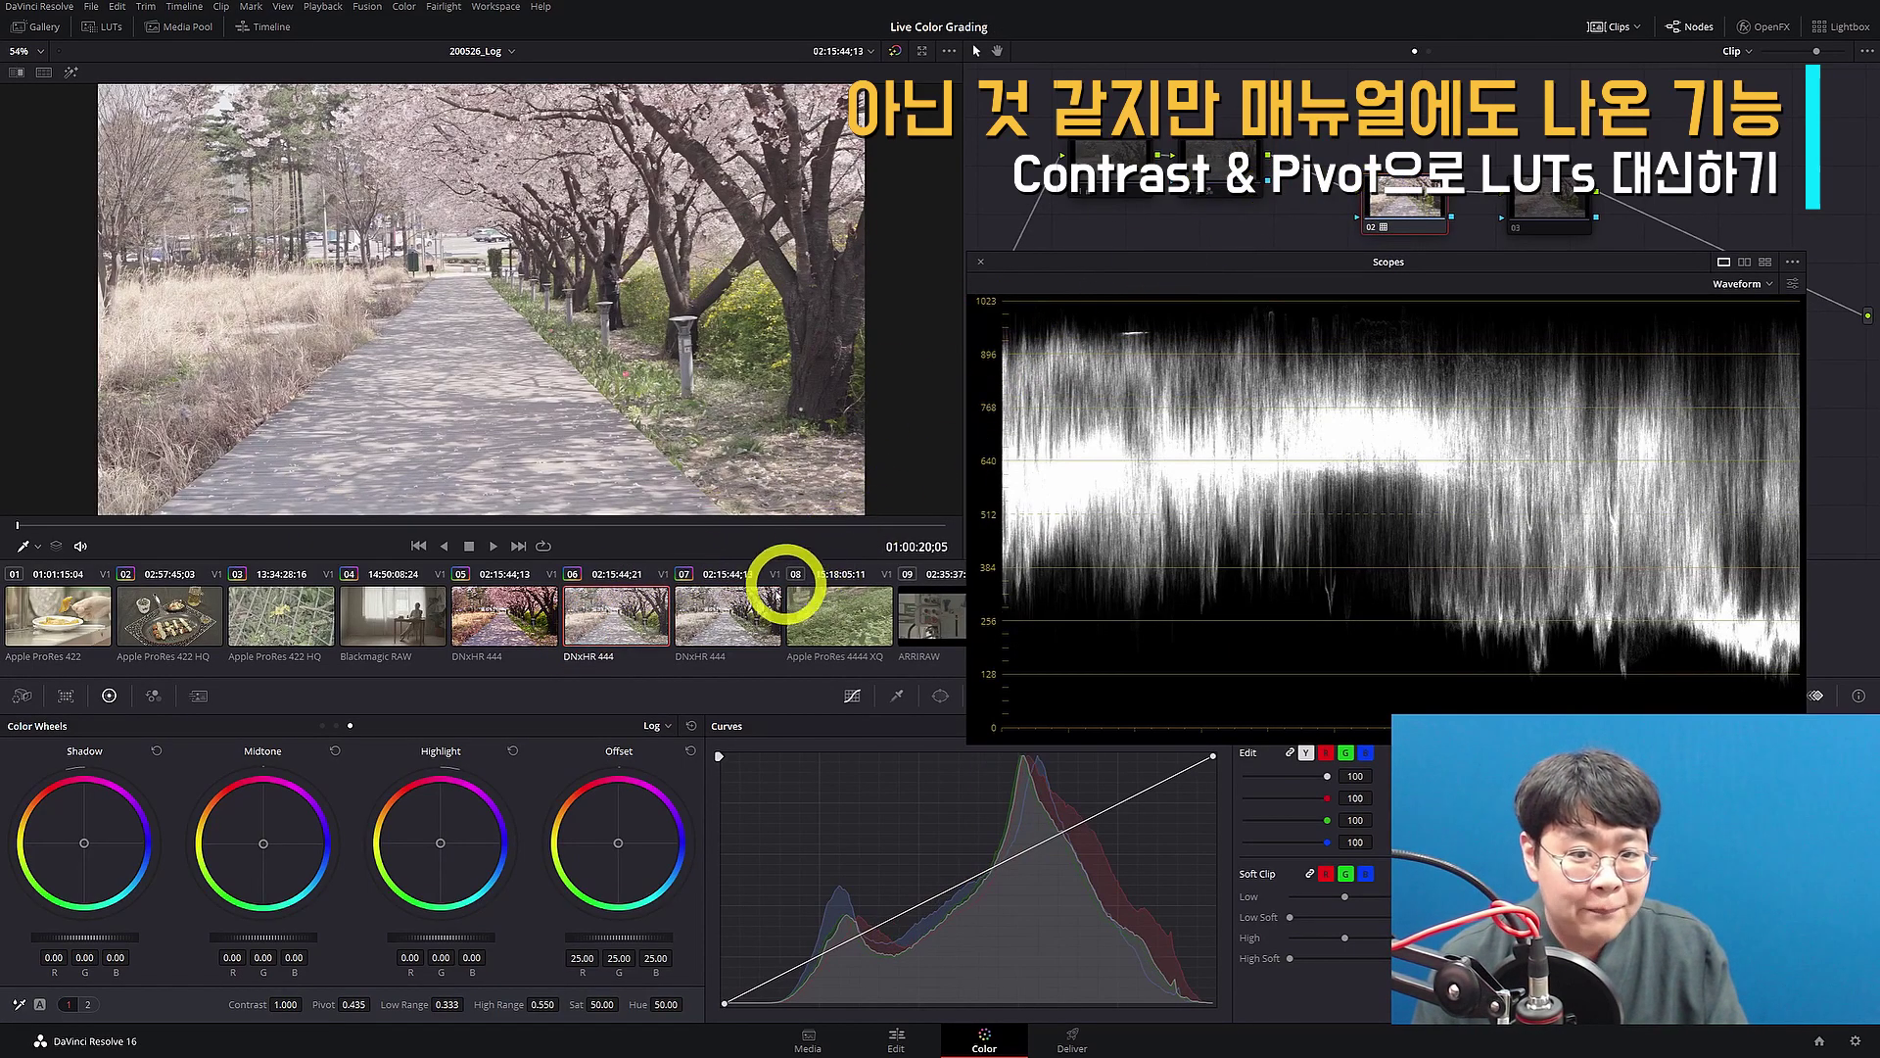
pyautogui.click(706, 627)
pyautogui.click(322, 726)
pyautogui.click(630, 850)
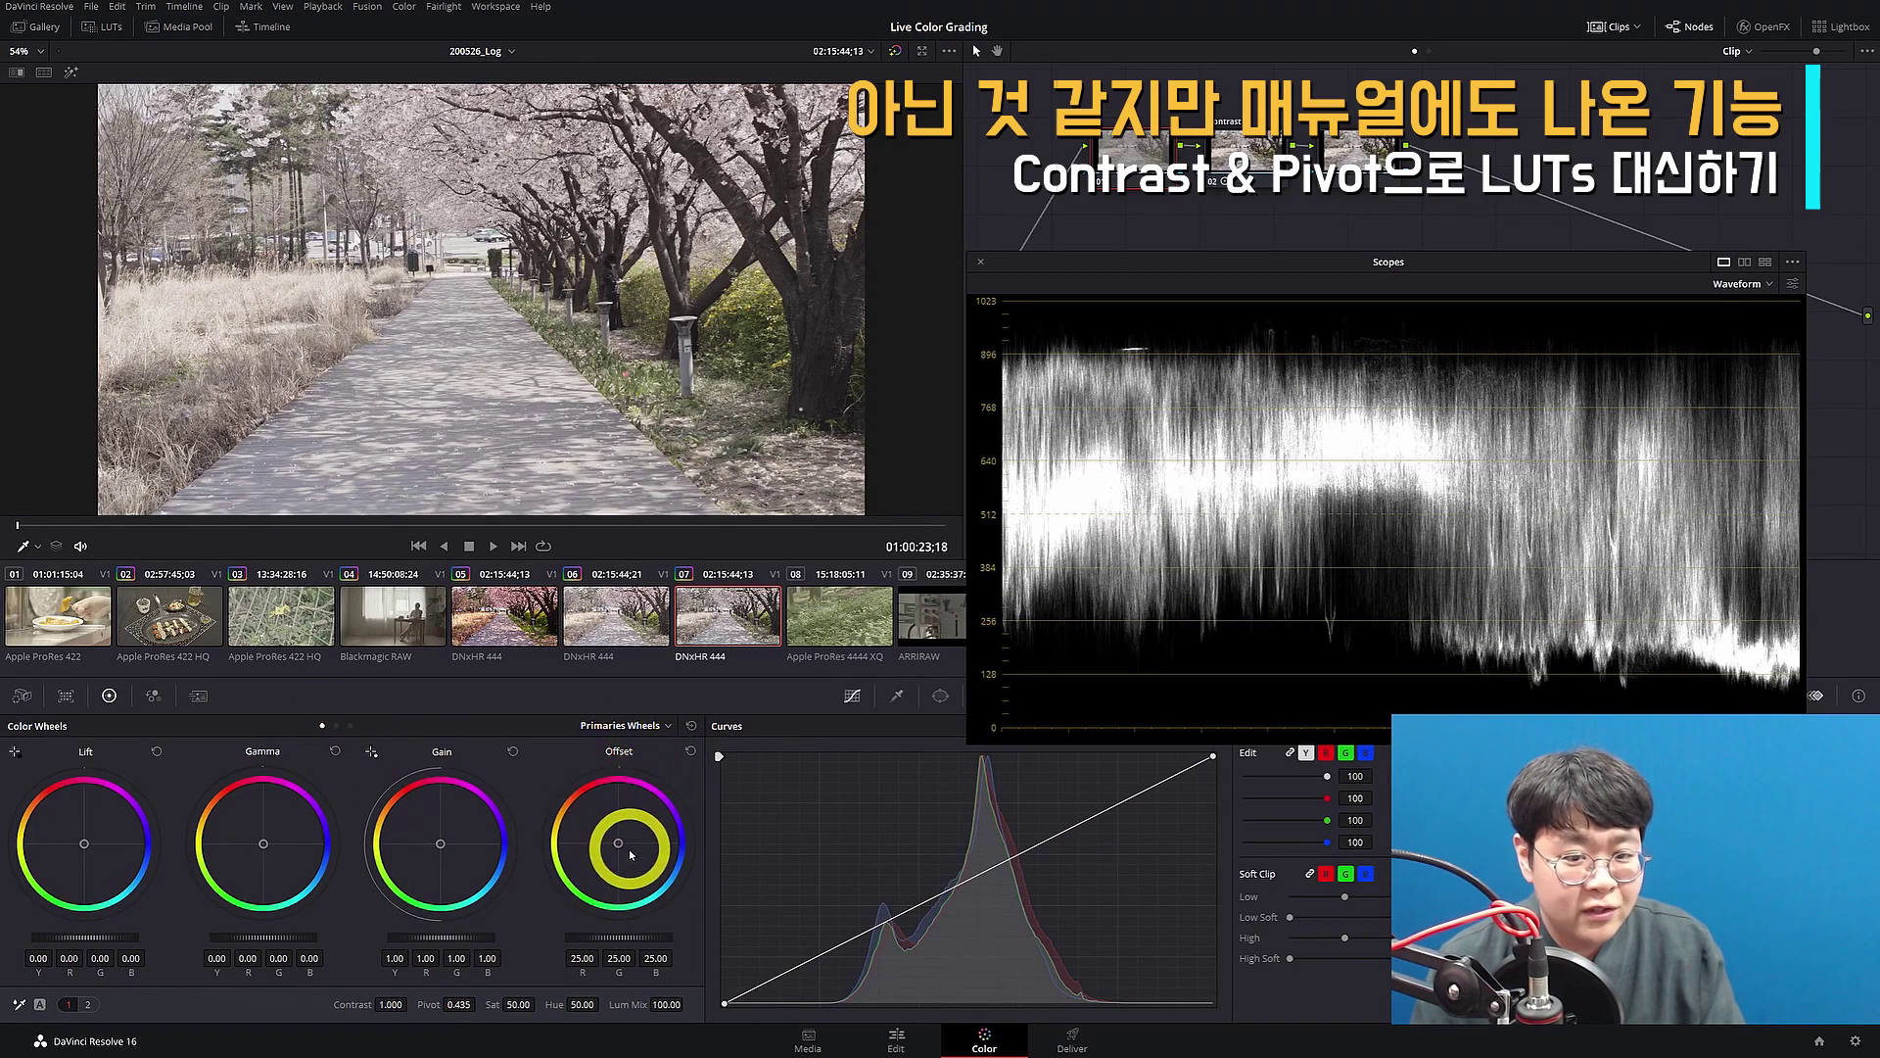
# - Try adjusting the Offset on node 03, after the contrast node, and reset it
pyautogui.click(1322, 166)
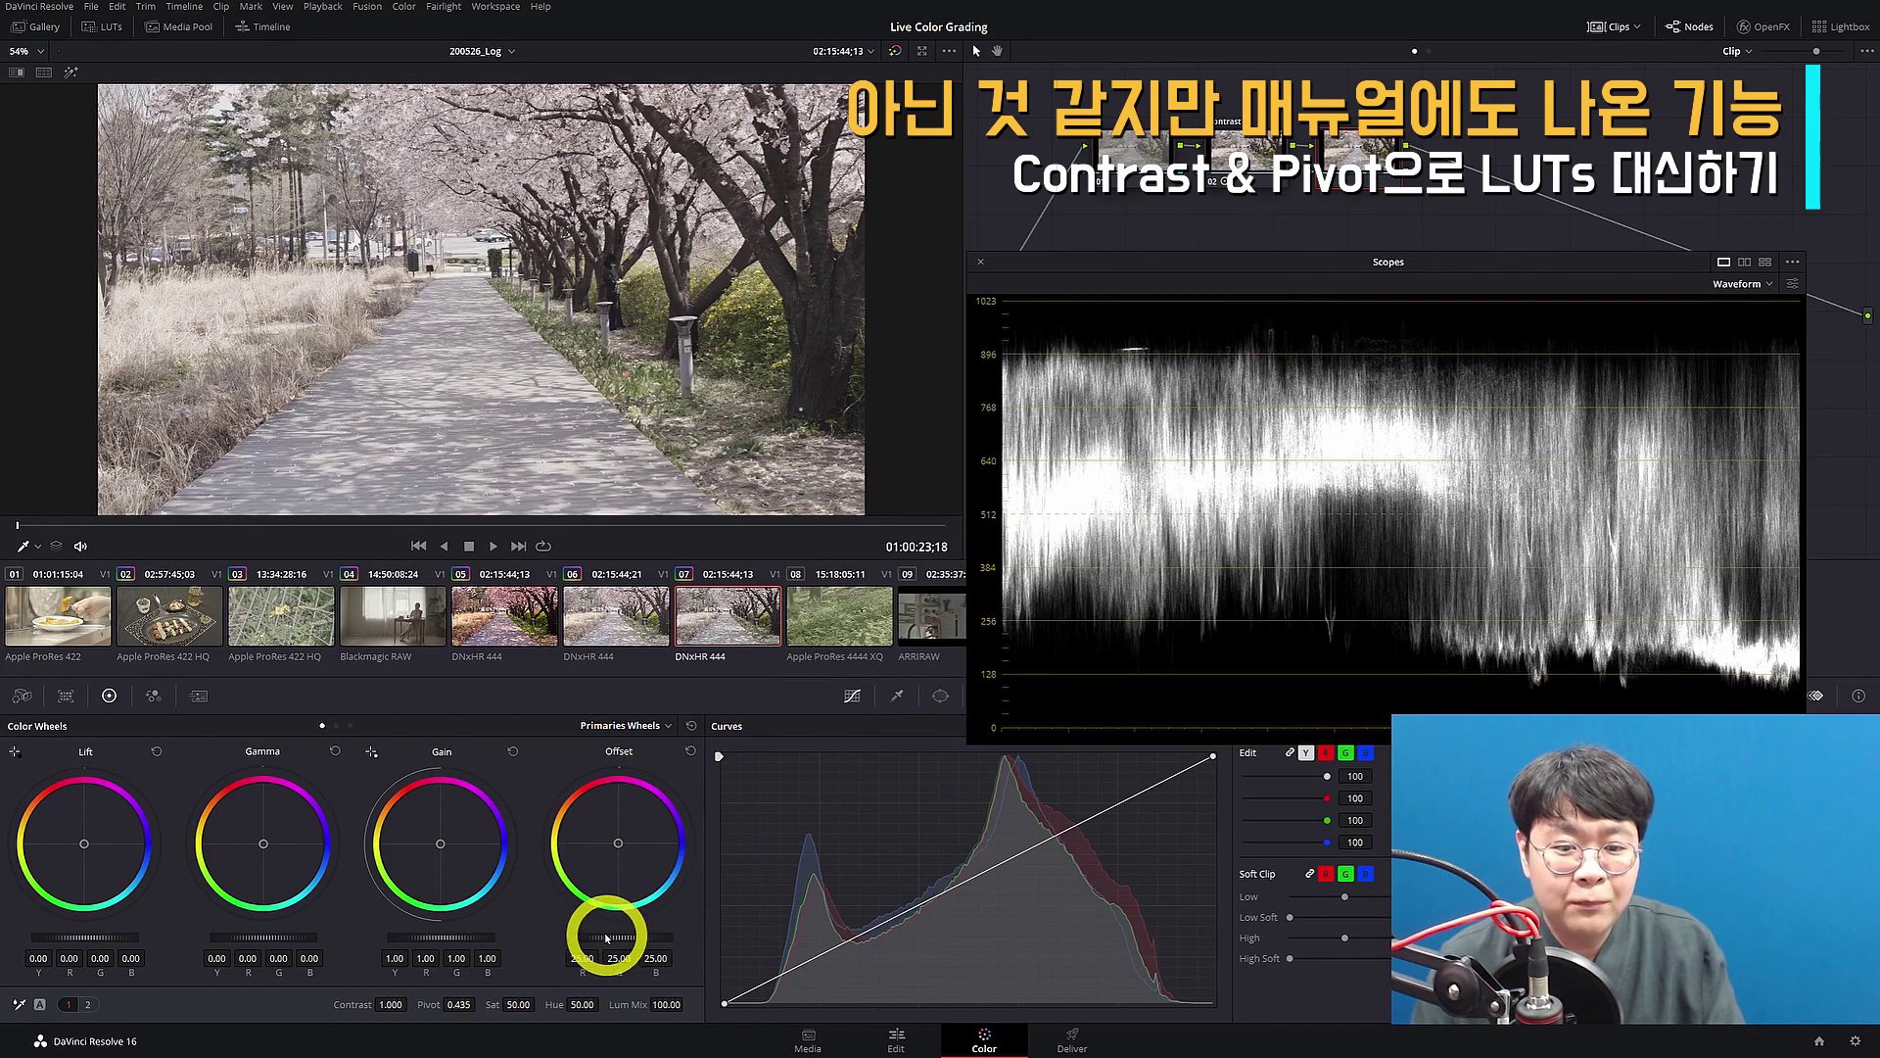
pyautogui.moveTo(610, 940); pyautogui.dragTo(640, 948)
pyautogui.click(689, 751)
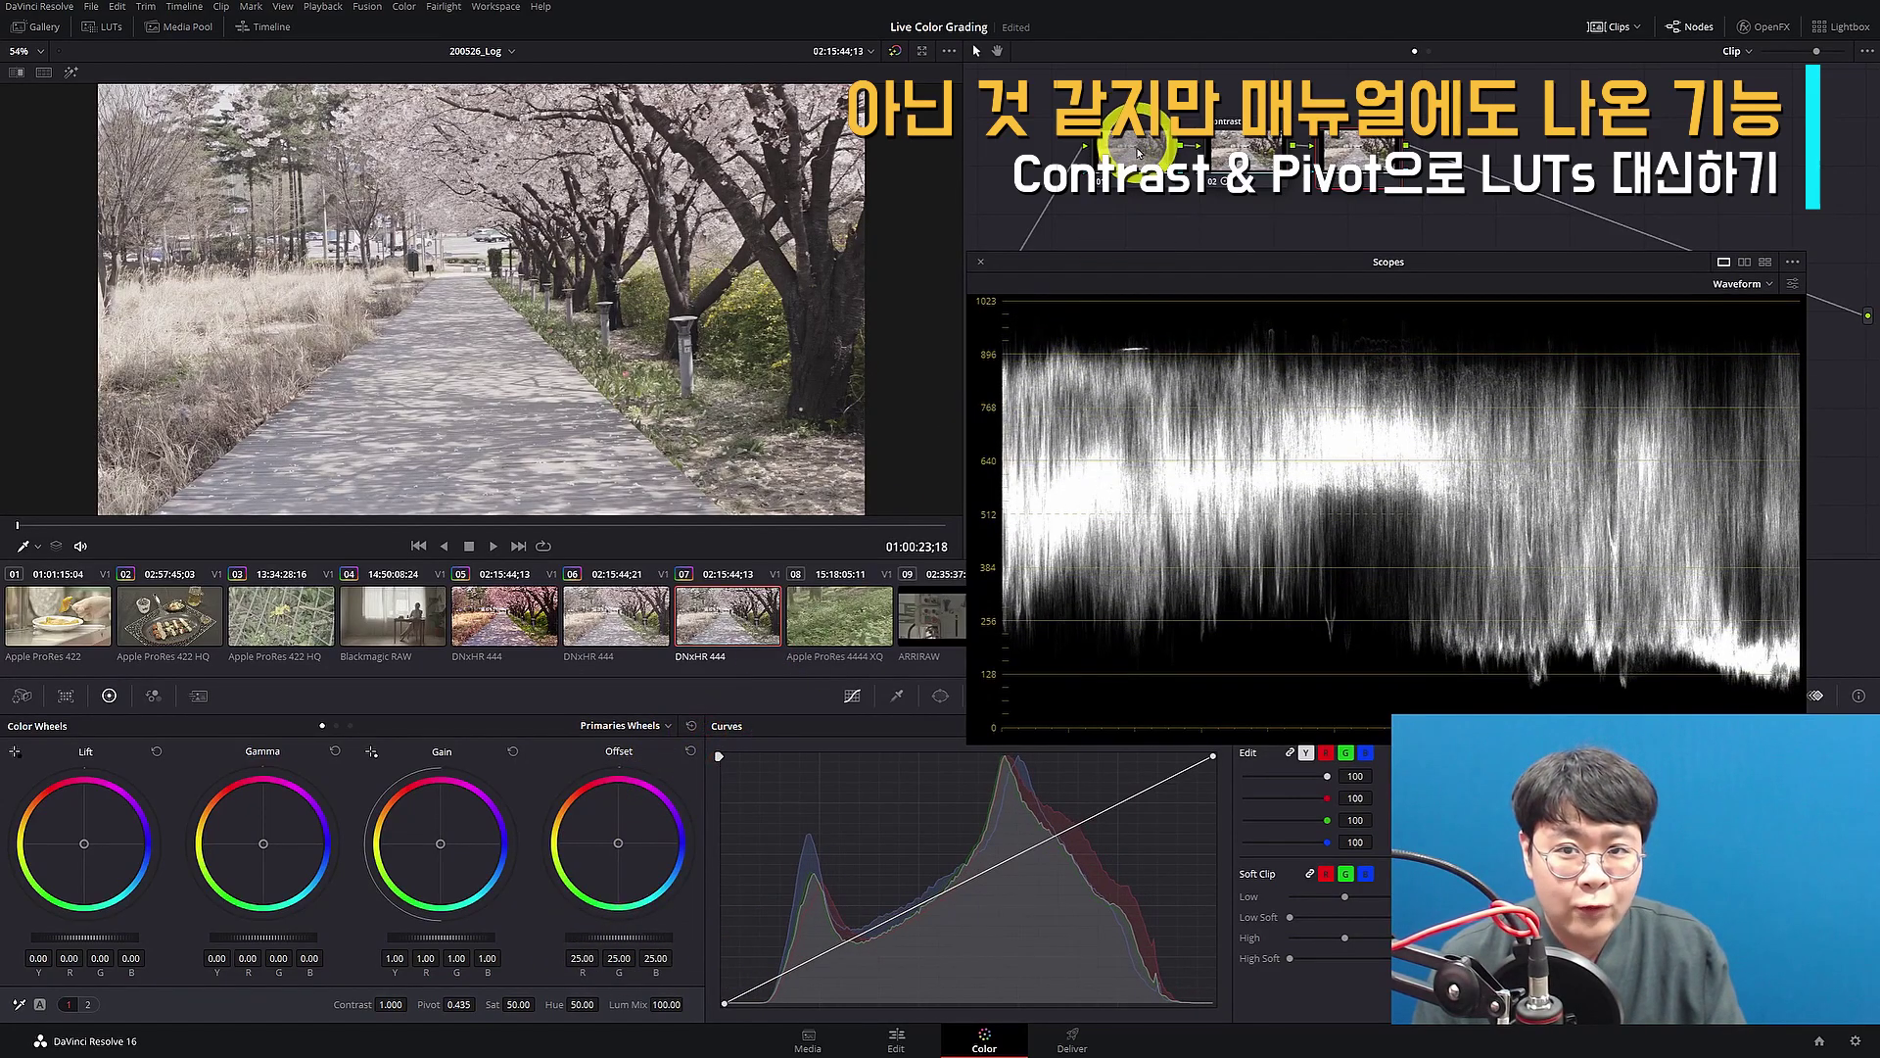
# - Try lowering the Offset to 14.80 on node 01, before the contrast node, and reset it
pyautogui.moveTo(617, 940); pyautogui.dragTo(454, 973)
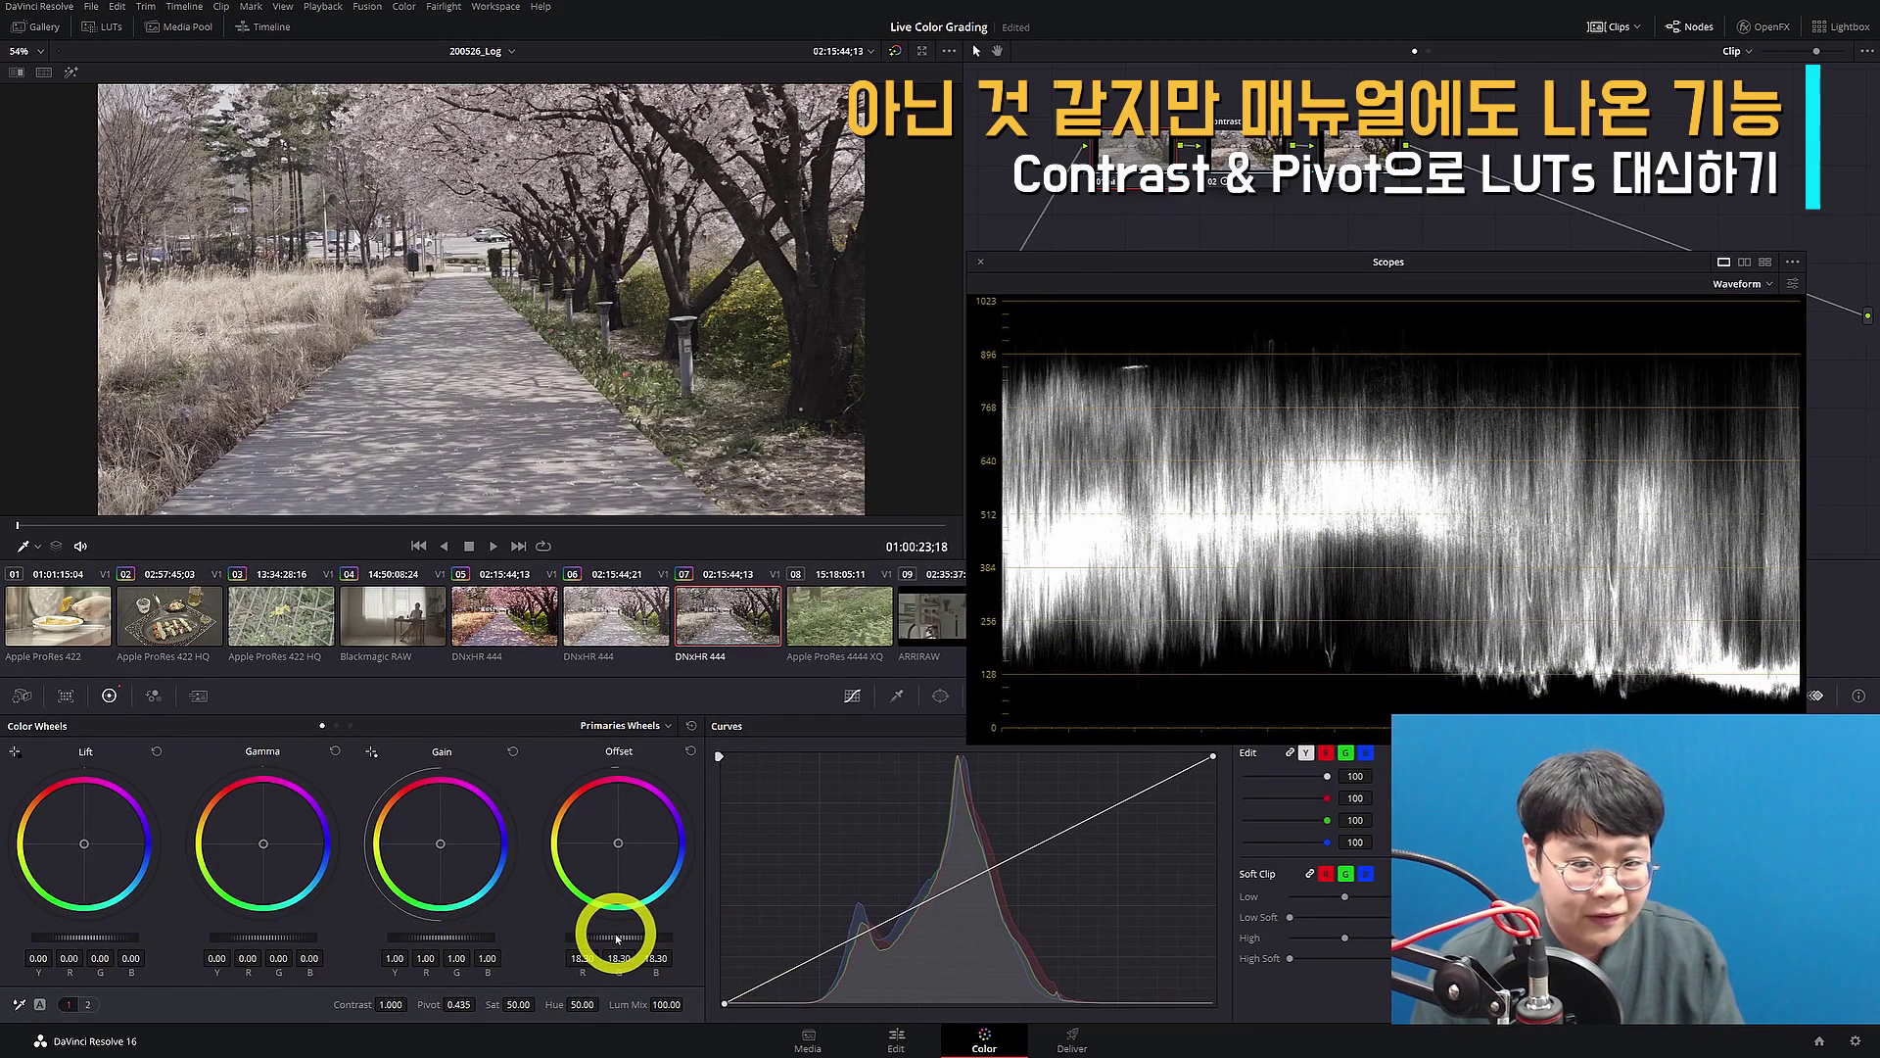
pyautogui.moveTo(621, 937); pyautogui.dragTo(537, 940)
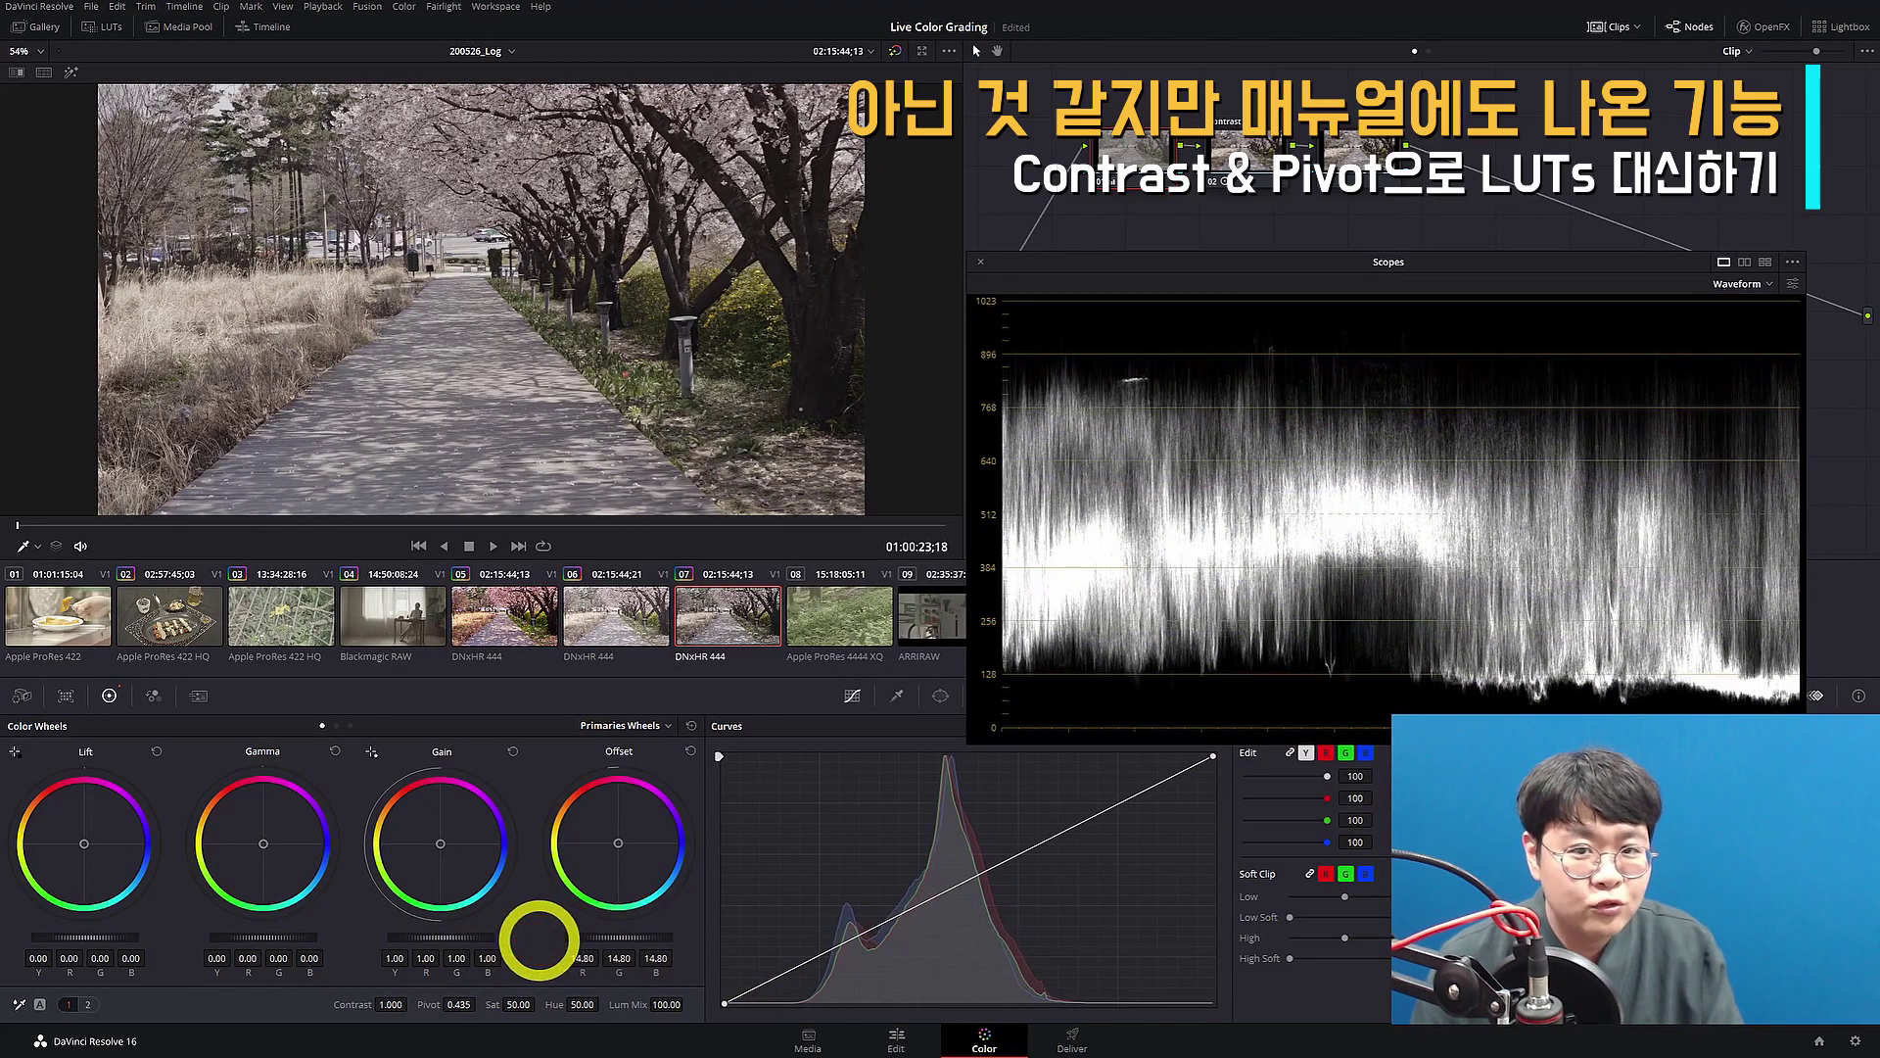
pyautogui.click(691, 752)
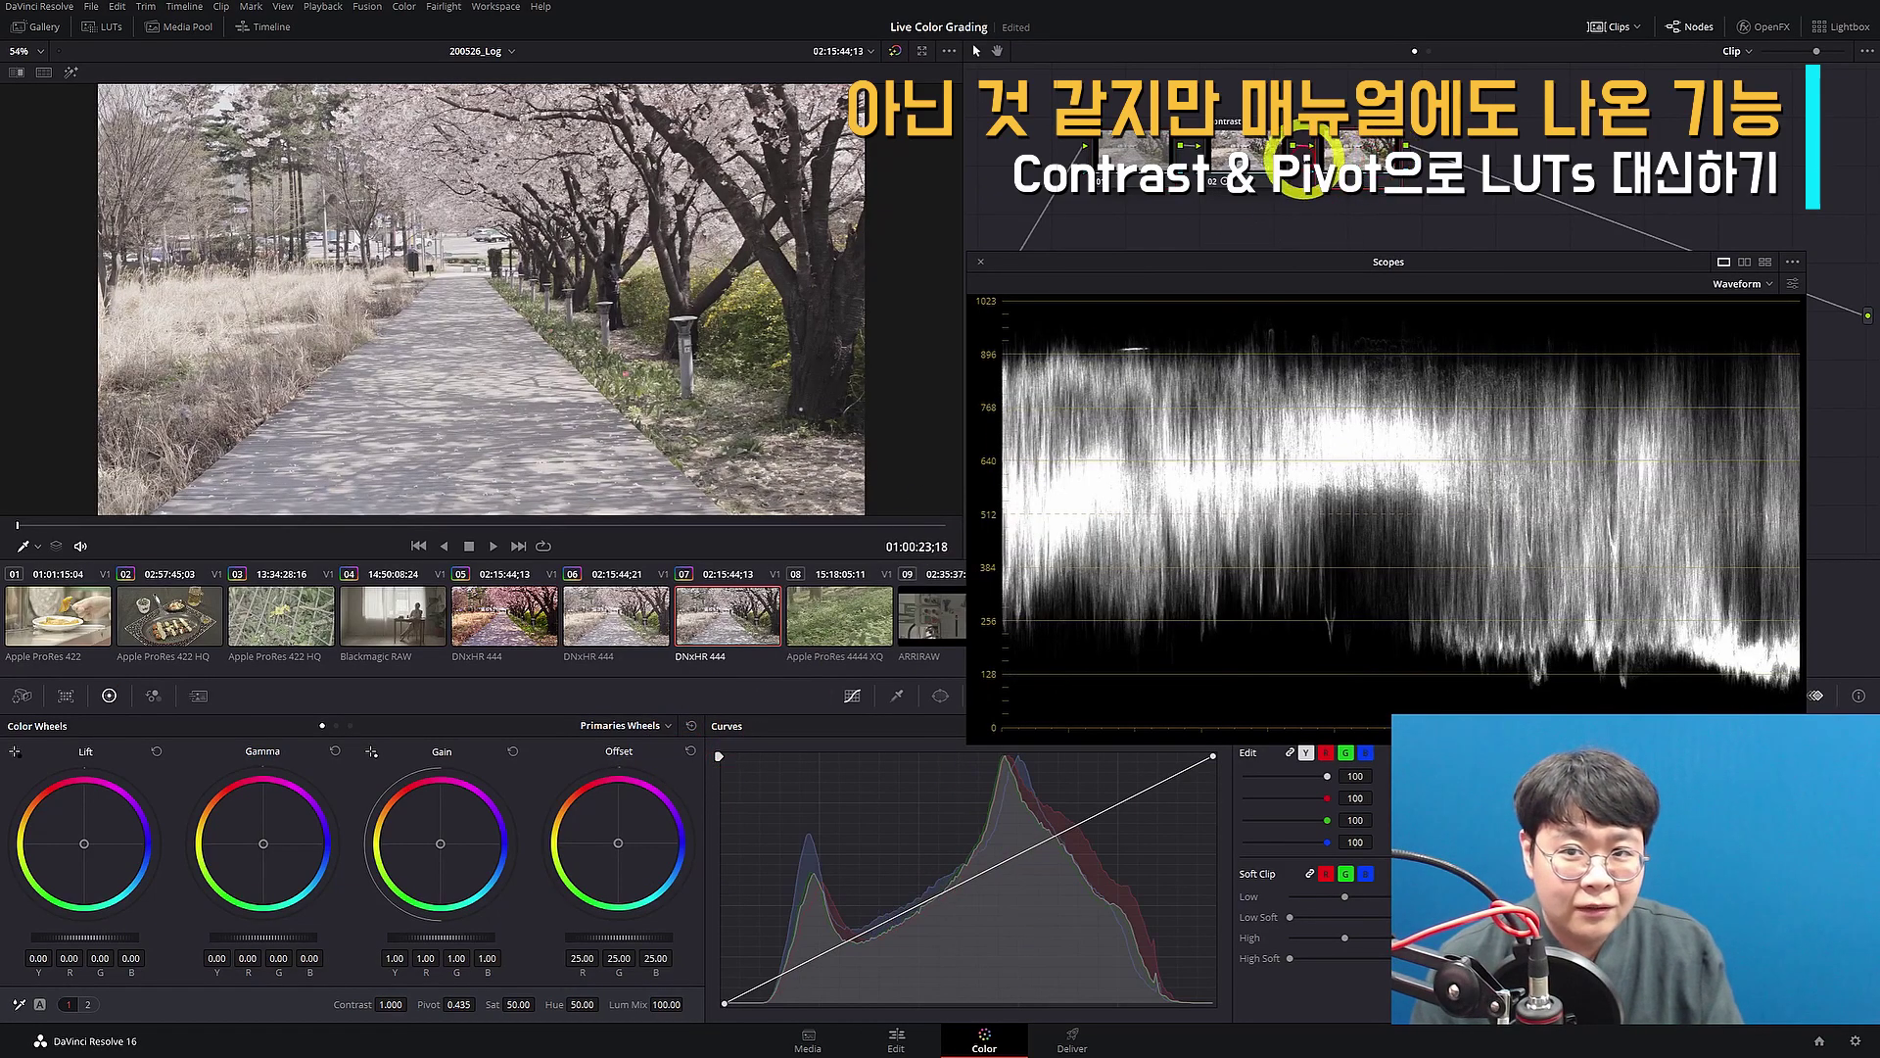
# - Try lowering the Offset to 5.95 on clip 07 and reset the primary wheels
pyautogui.moveTo(637, 937); pyautogui.dragTo(181, 966)
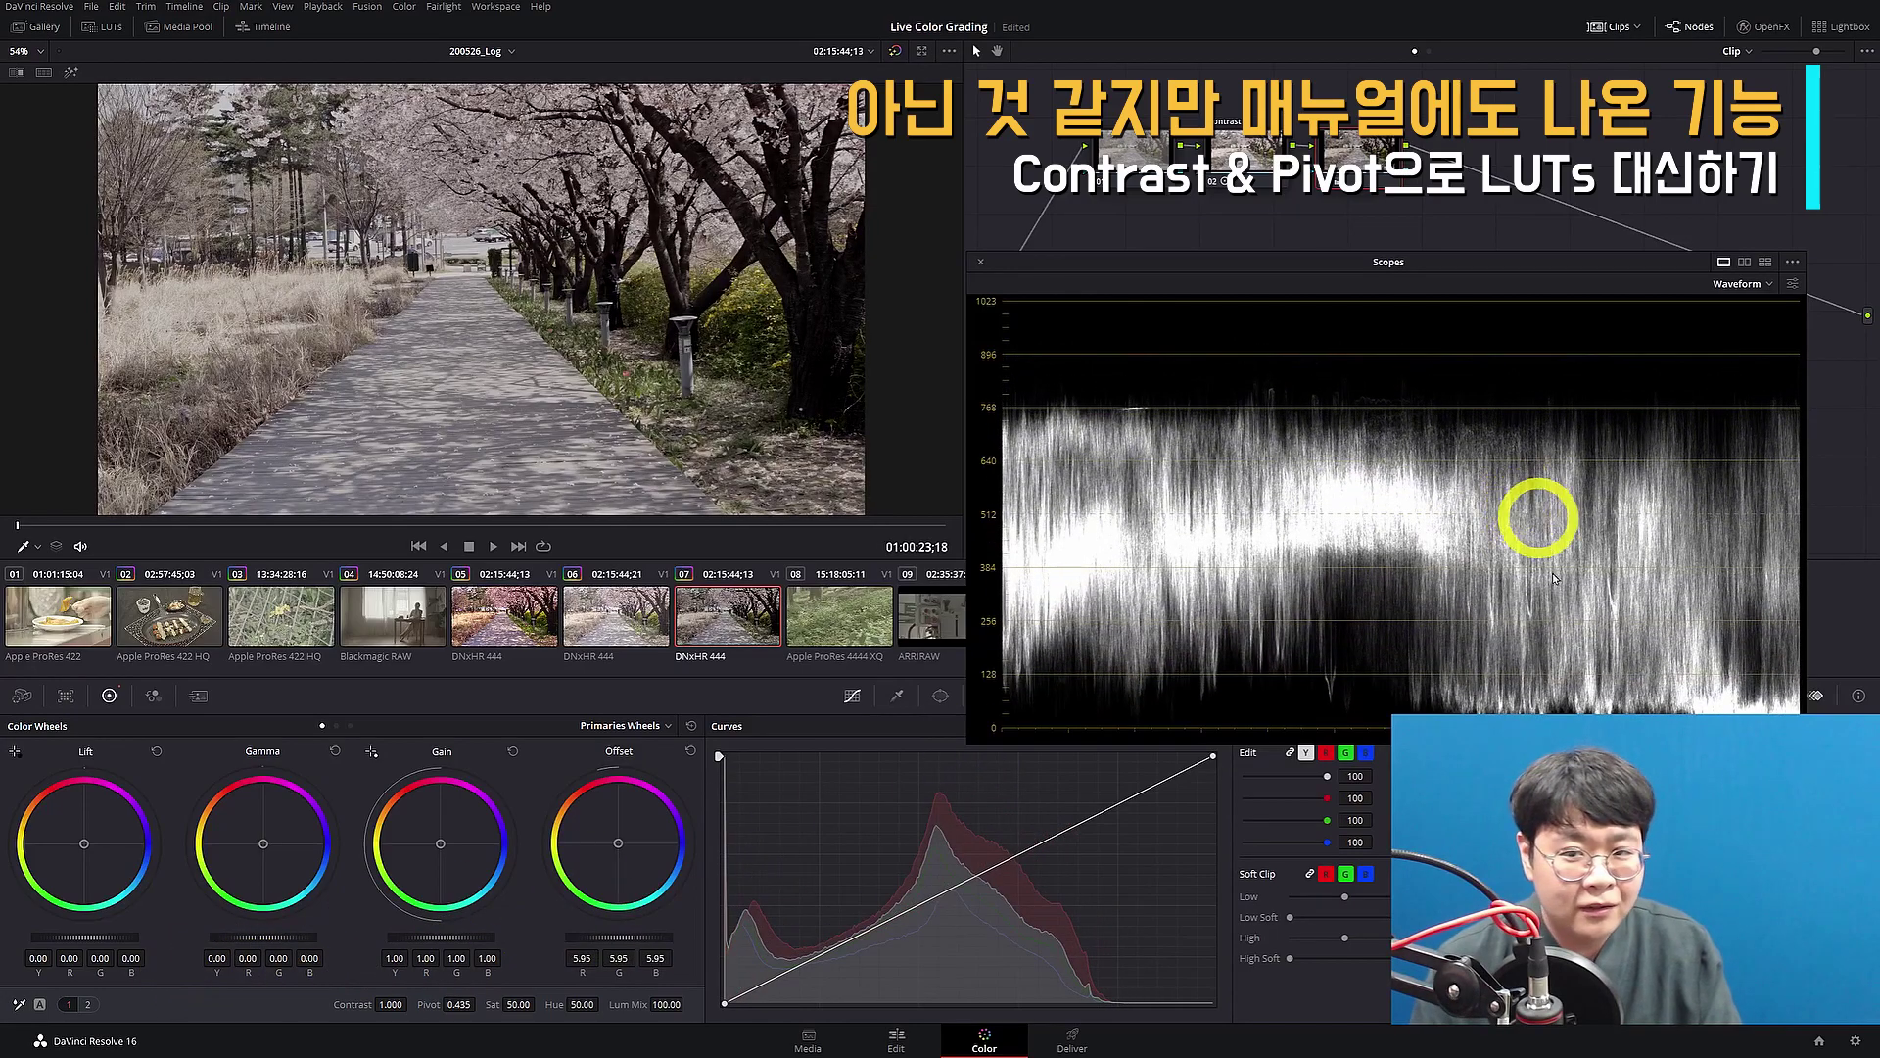
pyautogui.click(690, 751)
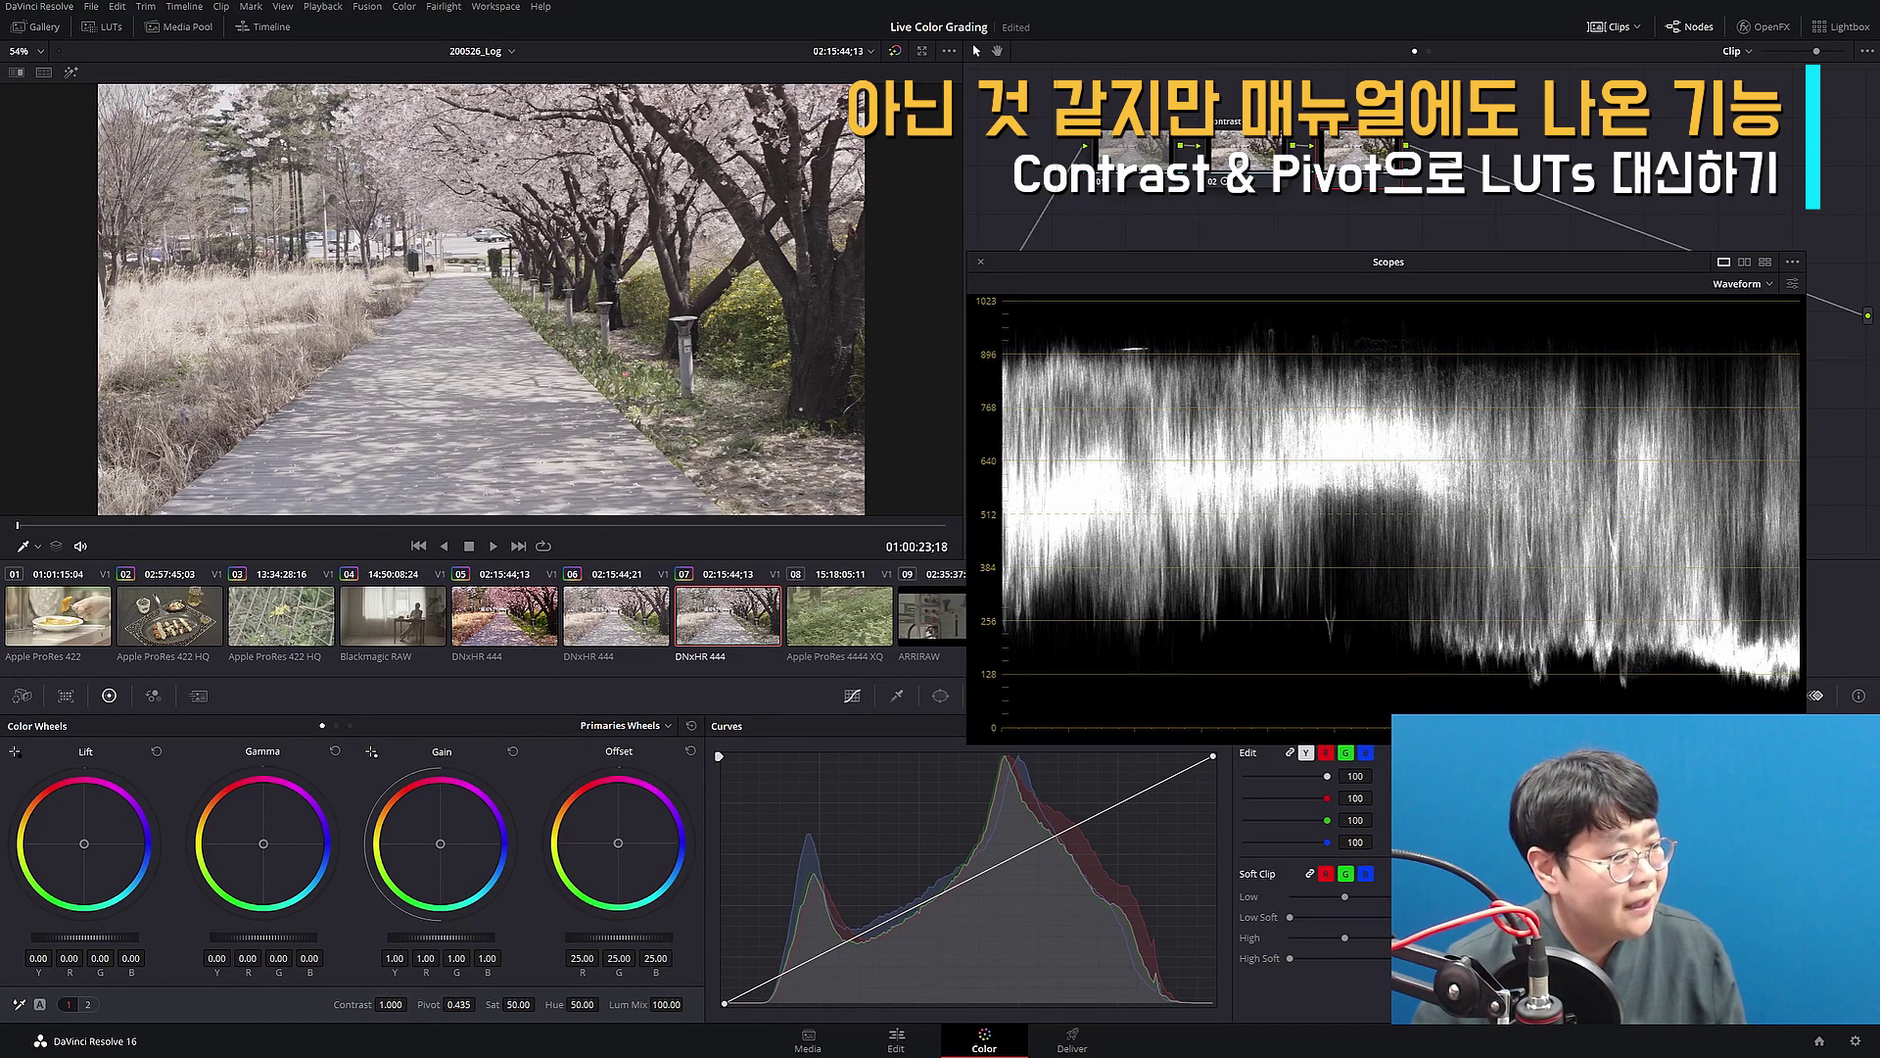
# - Switch to the DaVinci Resolve 16 reference manual in the browser, highlight "Contrast and Pivot" in the Log mode workflow, and return to Resolve
pyautogui.hotkey('alt', 'Tab')
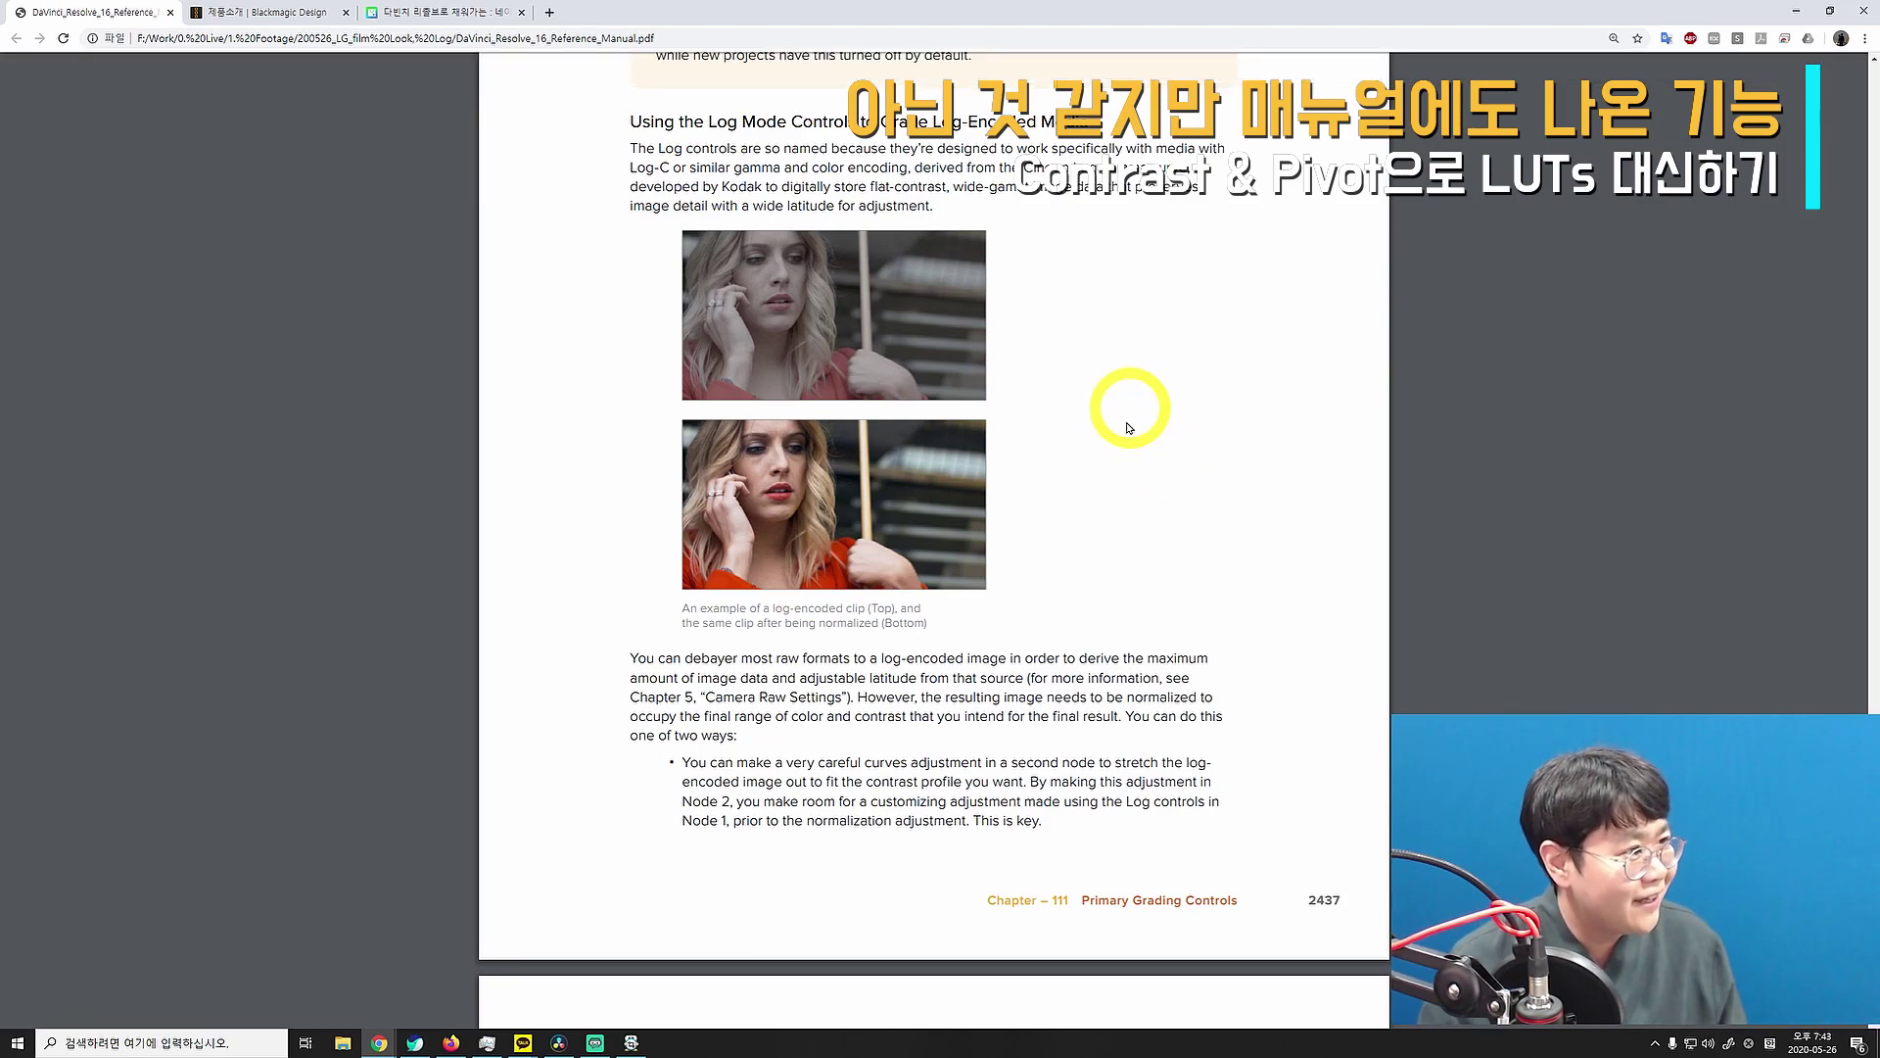
pyautogui.scroll(-2, 1090, 396)
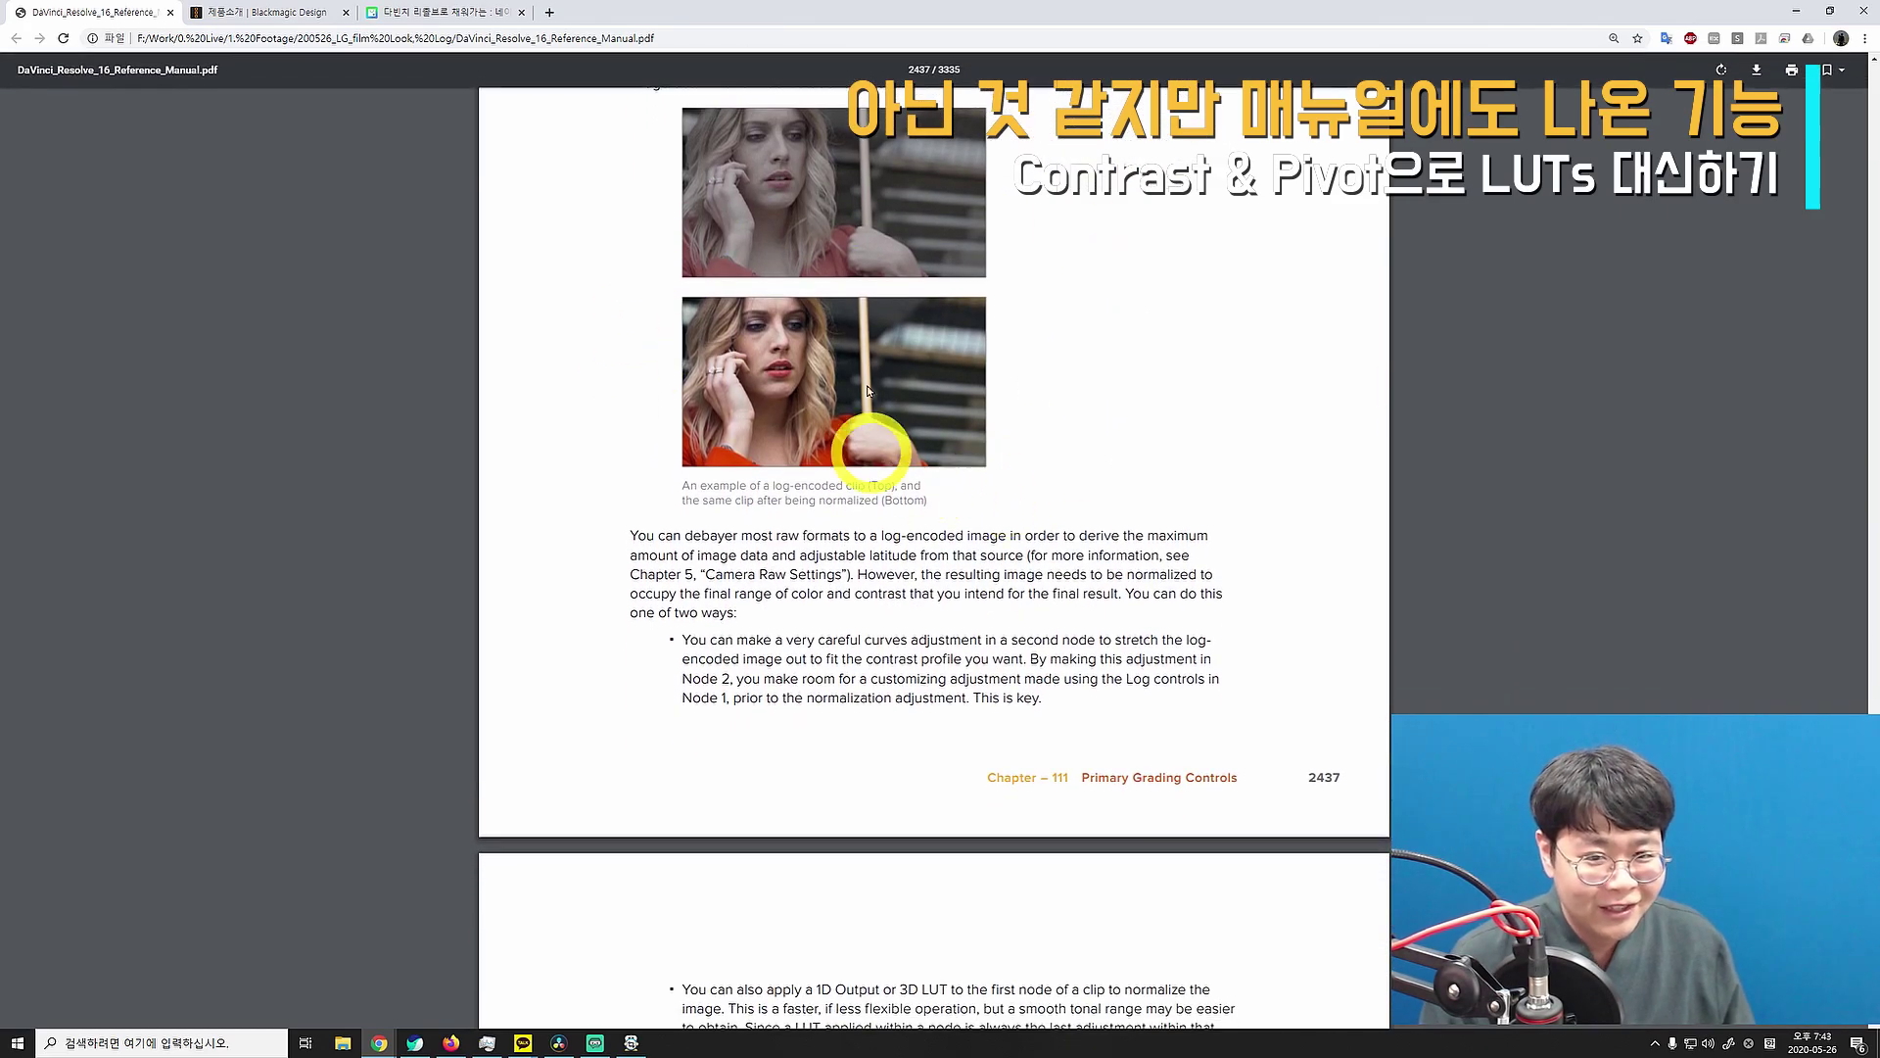
pyautogui.scroll(-3, 1098, 496)
pyautogui.scroll(-8, 1098, 496)
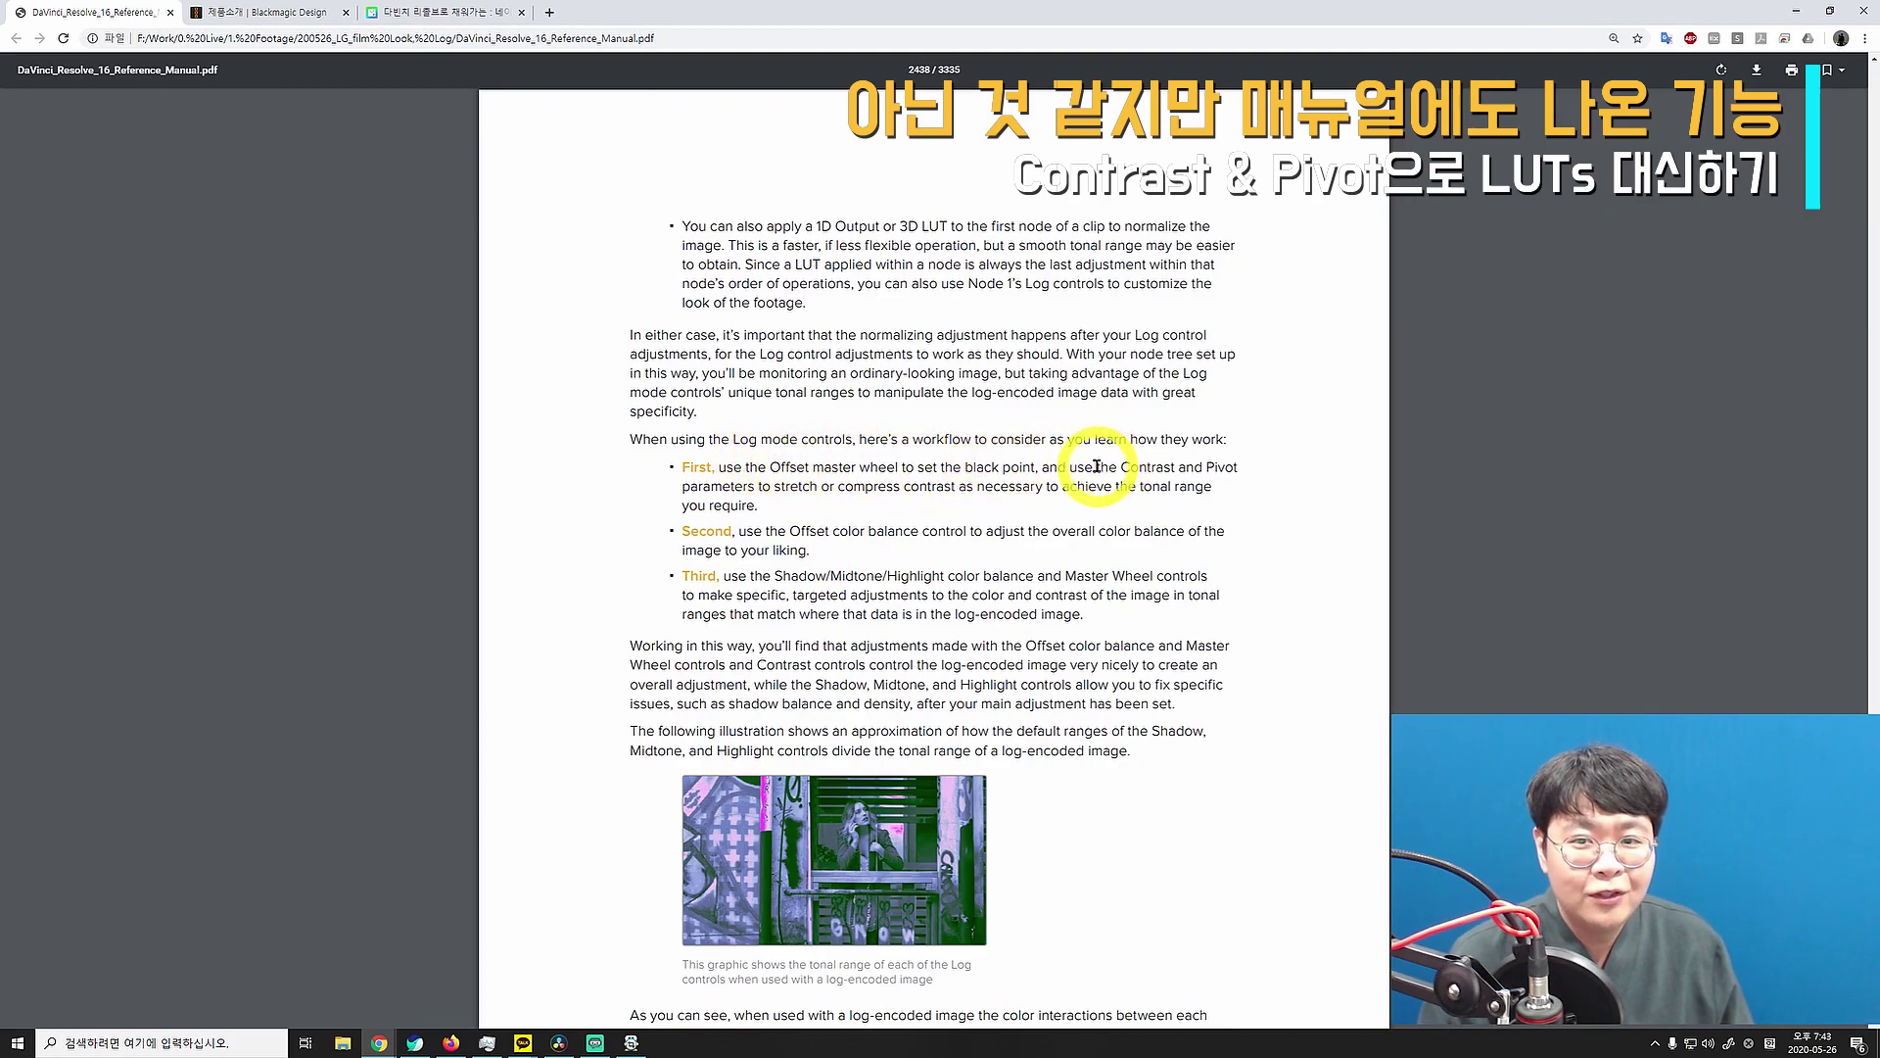
pyautogui.moveTo(1121, 467); pyautogui.dragTo(1238, 467)
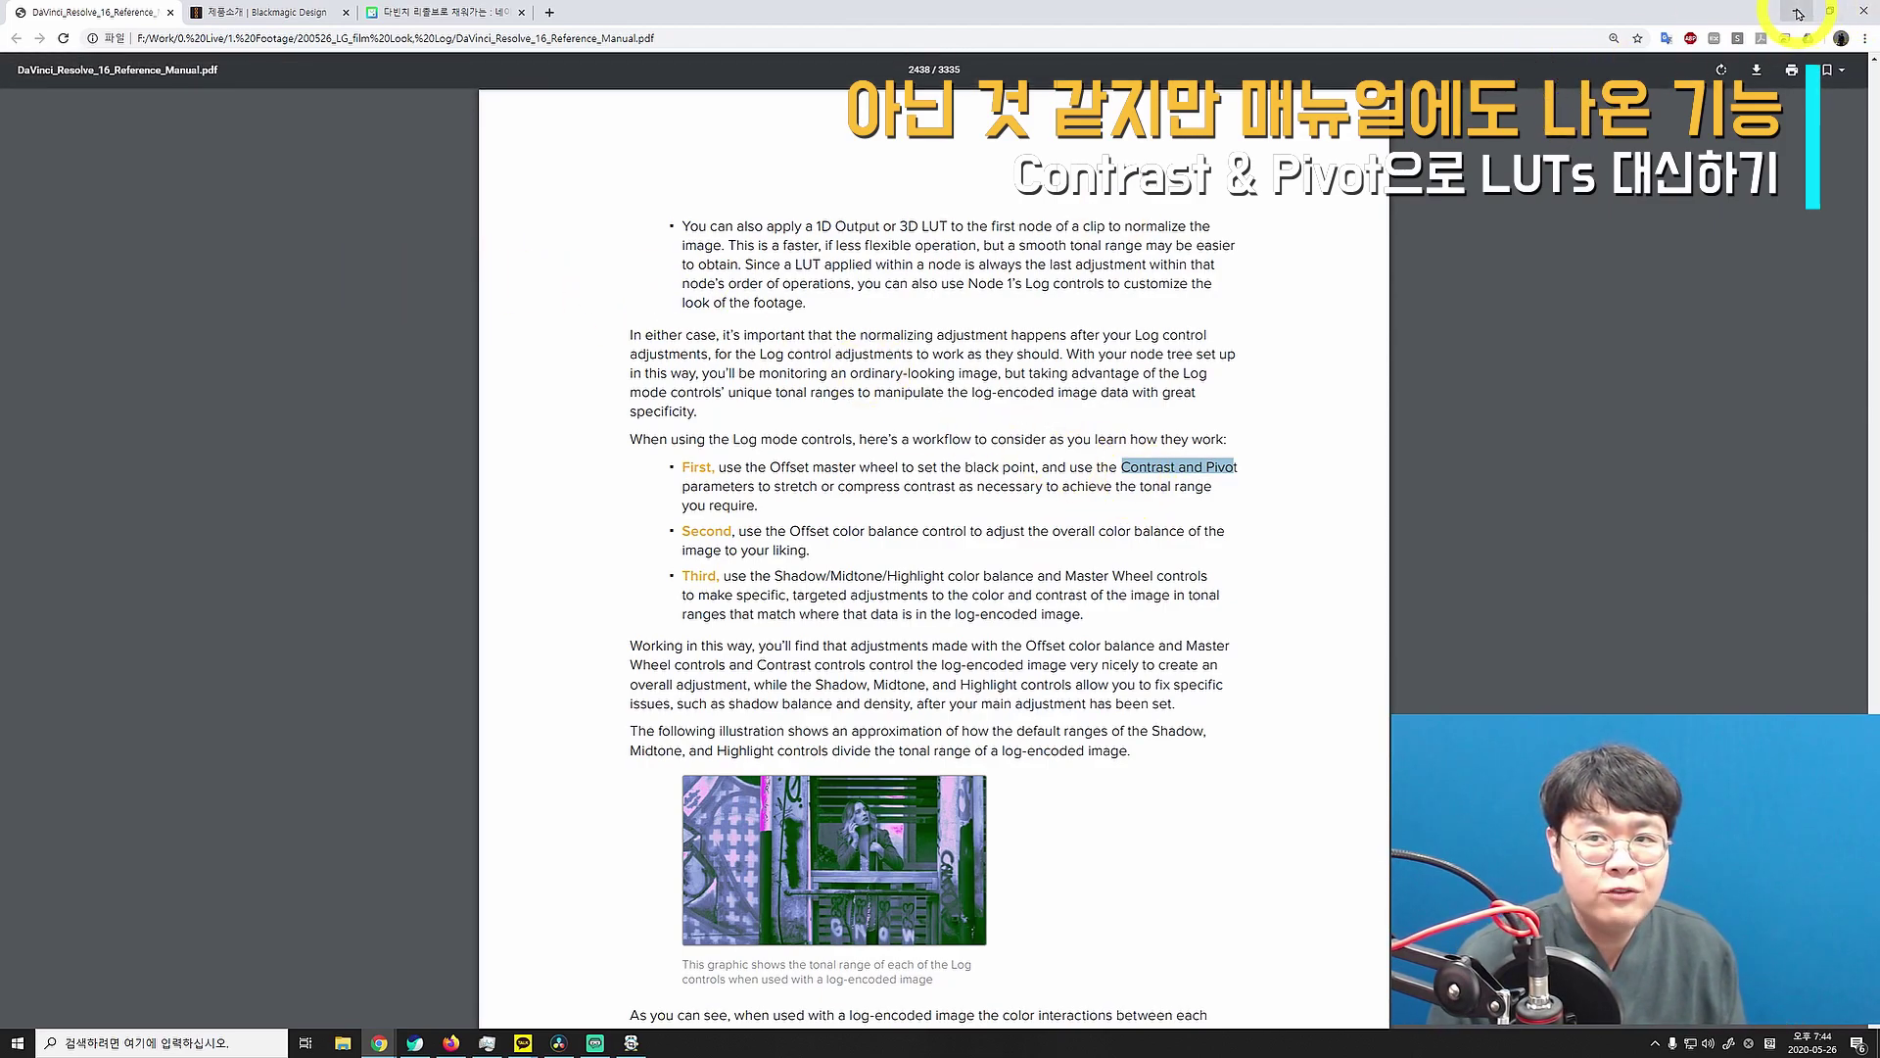
pyautogui.click(1798, 14)
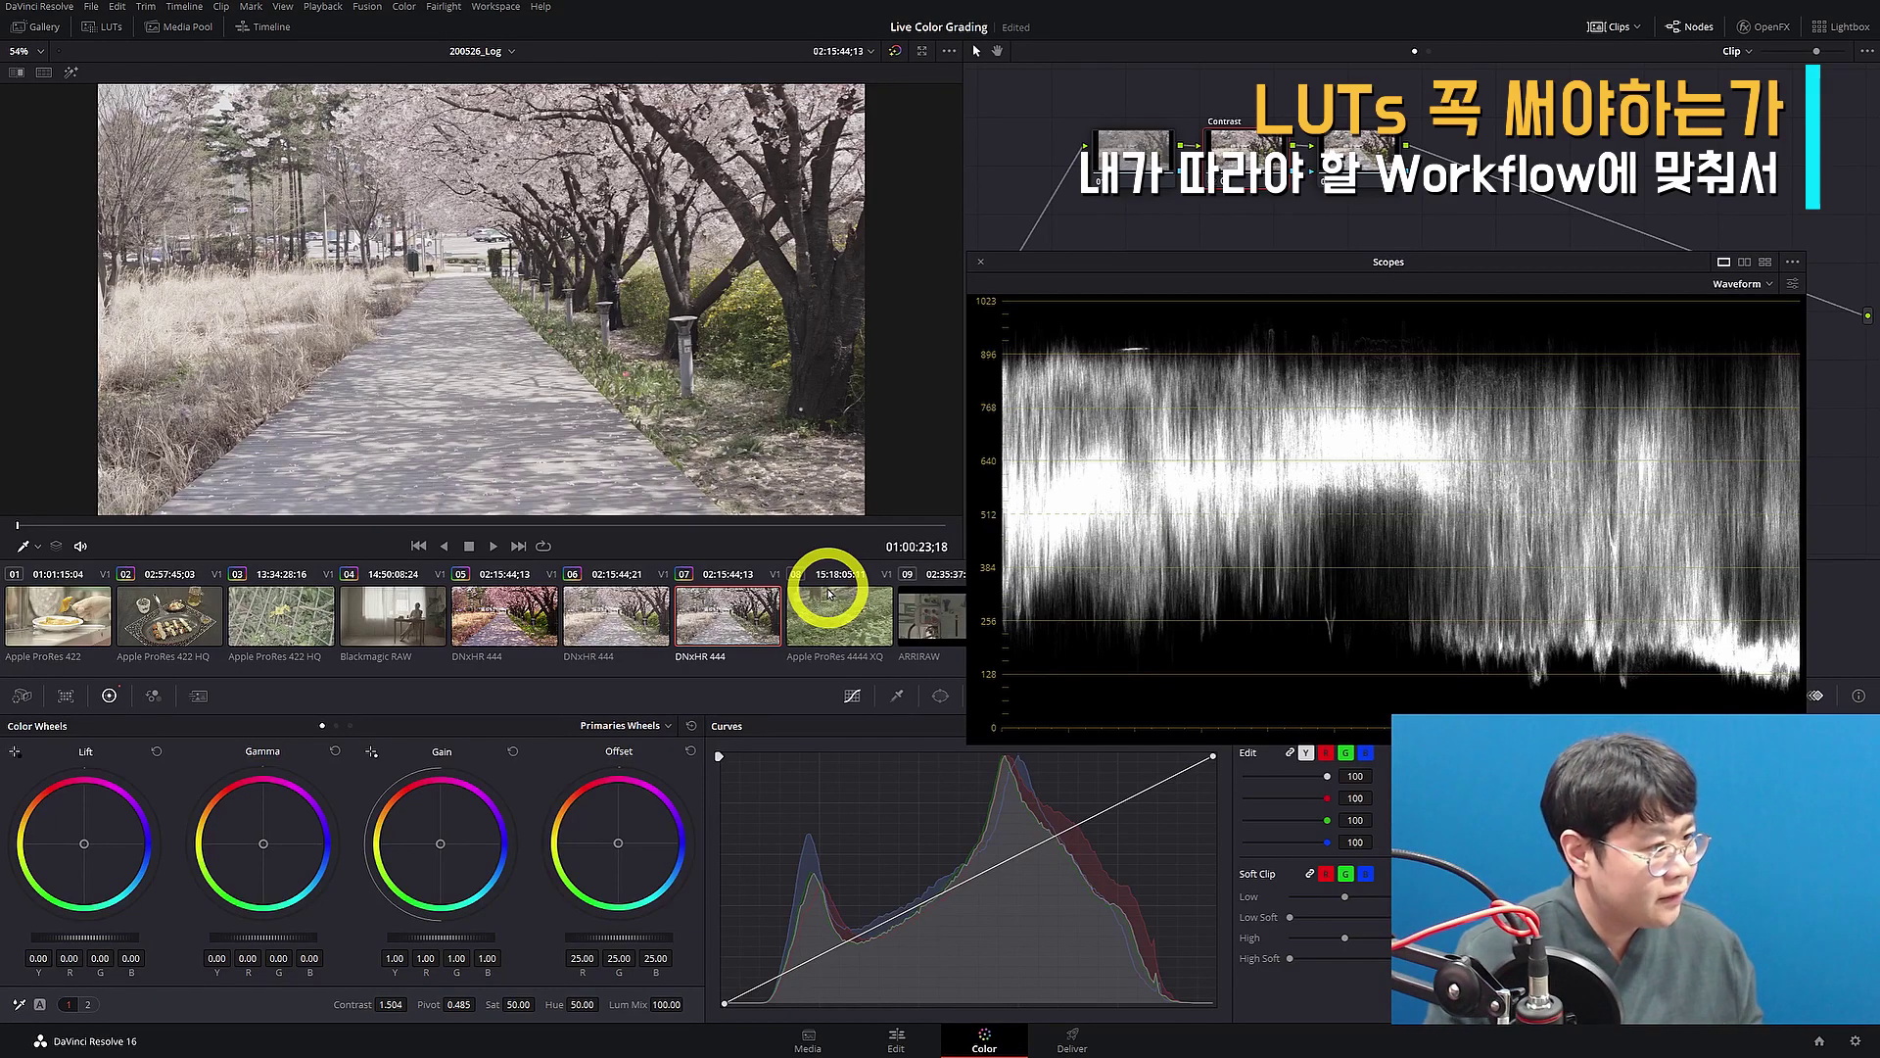
# - Save the project, close the scopes, and move ARRIRAW clip 09 to the end of the timeline on the Edit page
pyautogui.hotkey('ctrl', 's')
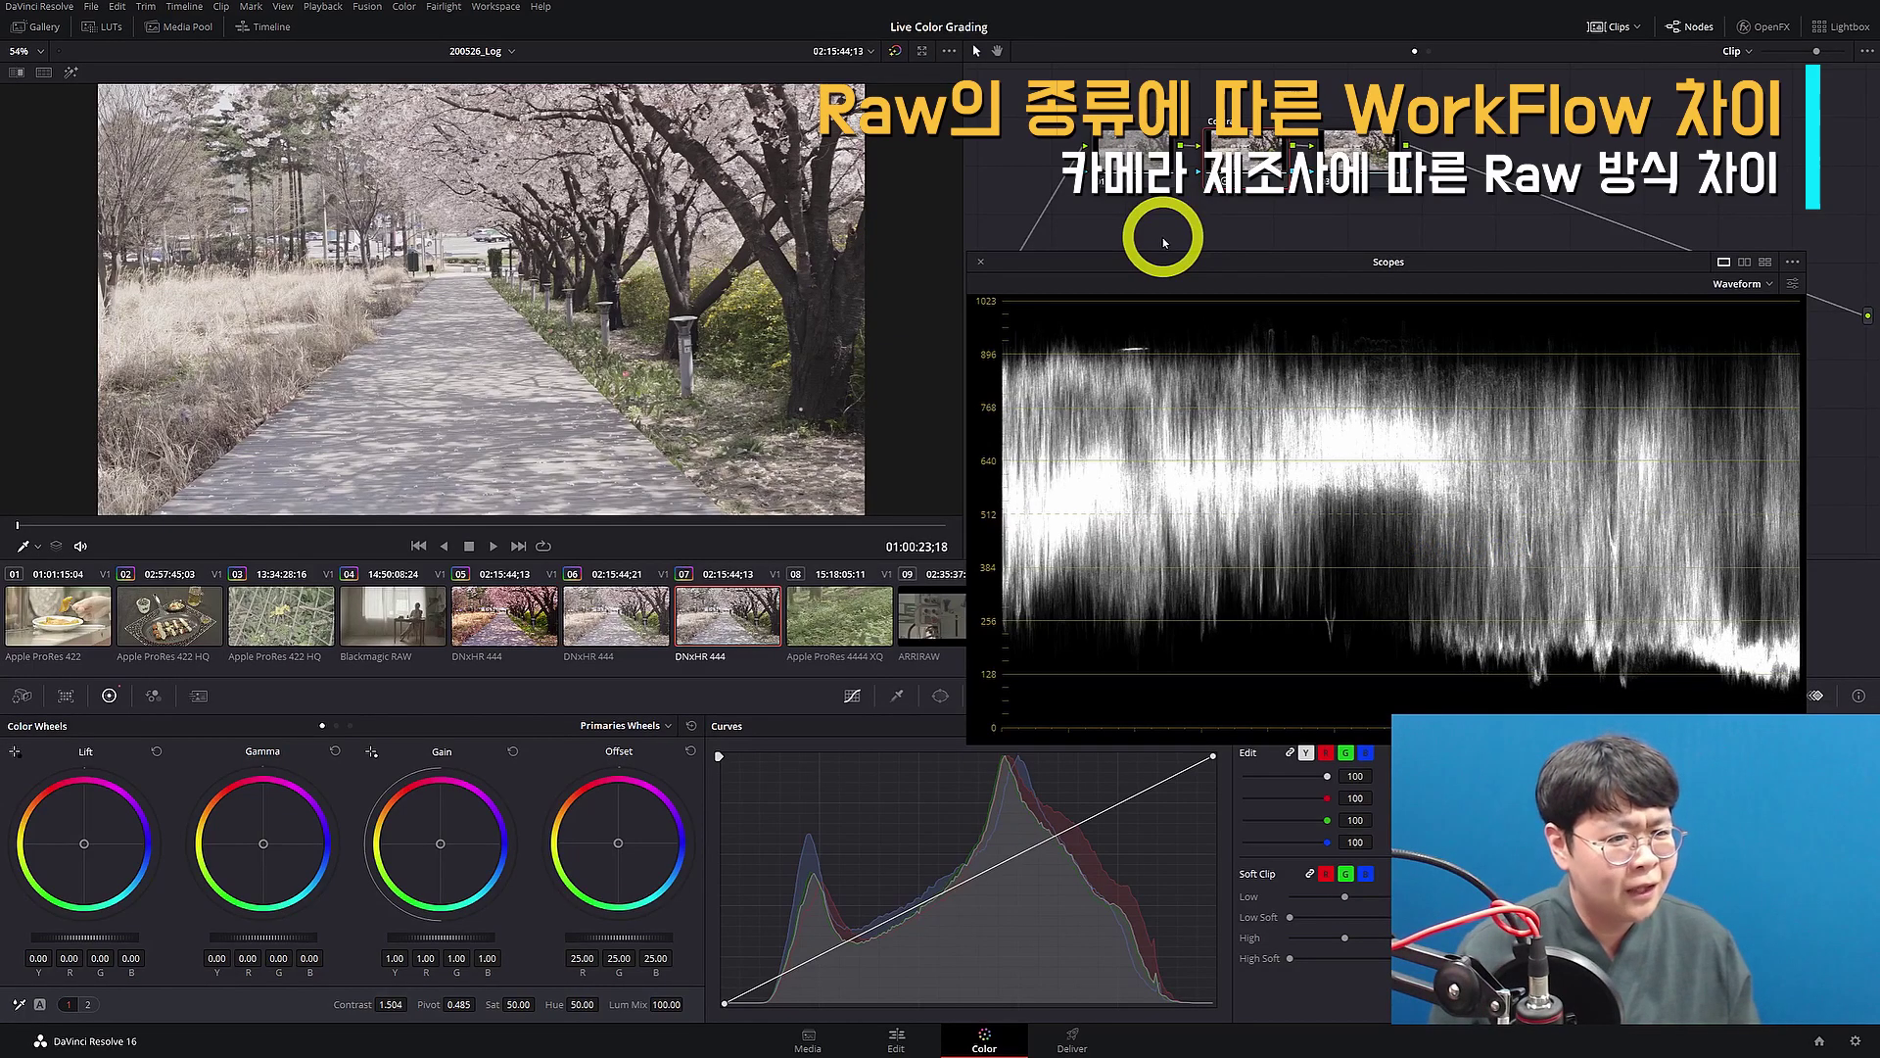
pyautogui.click(926, 617)
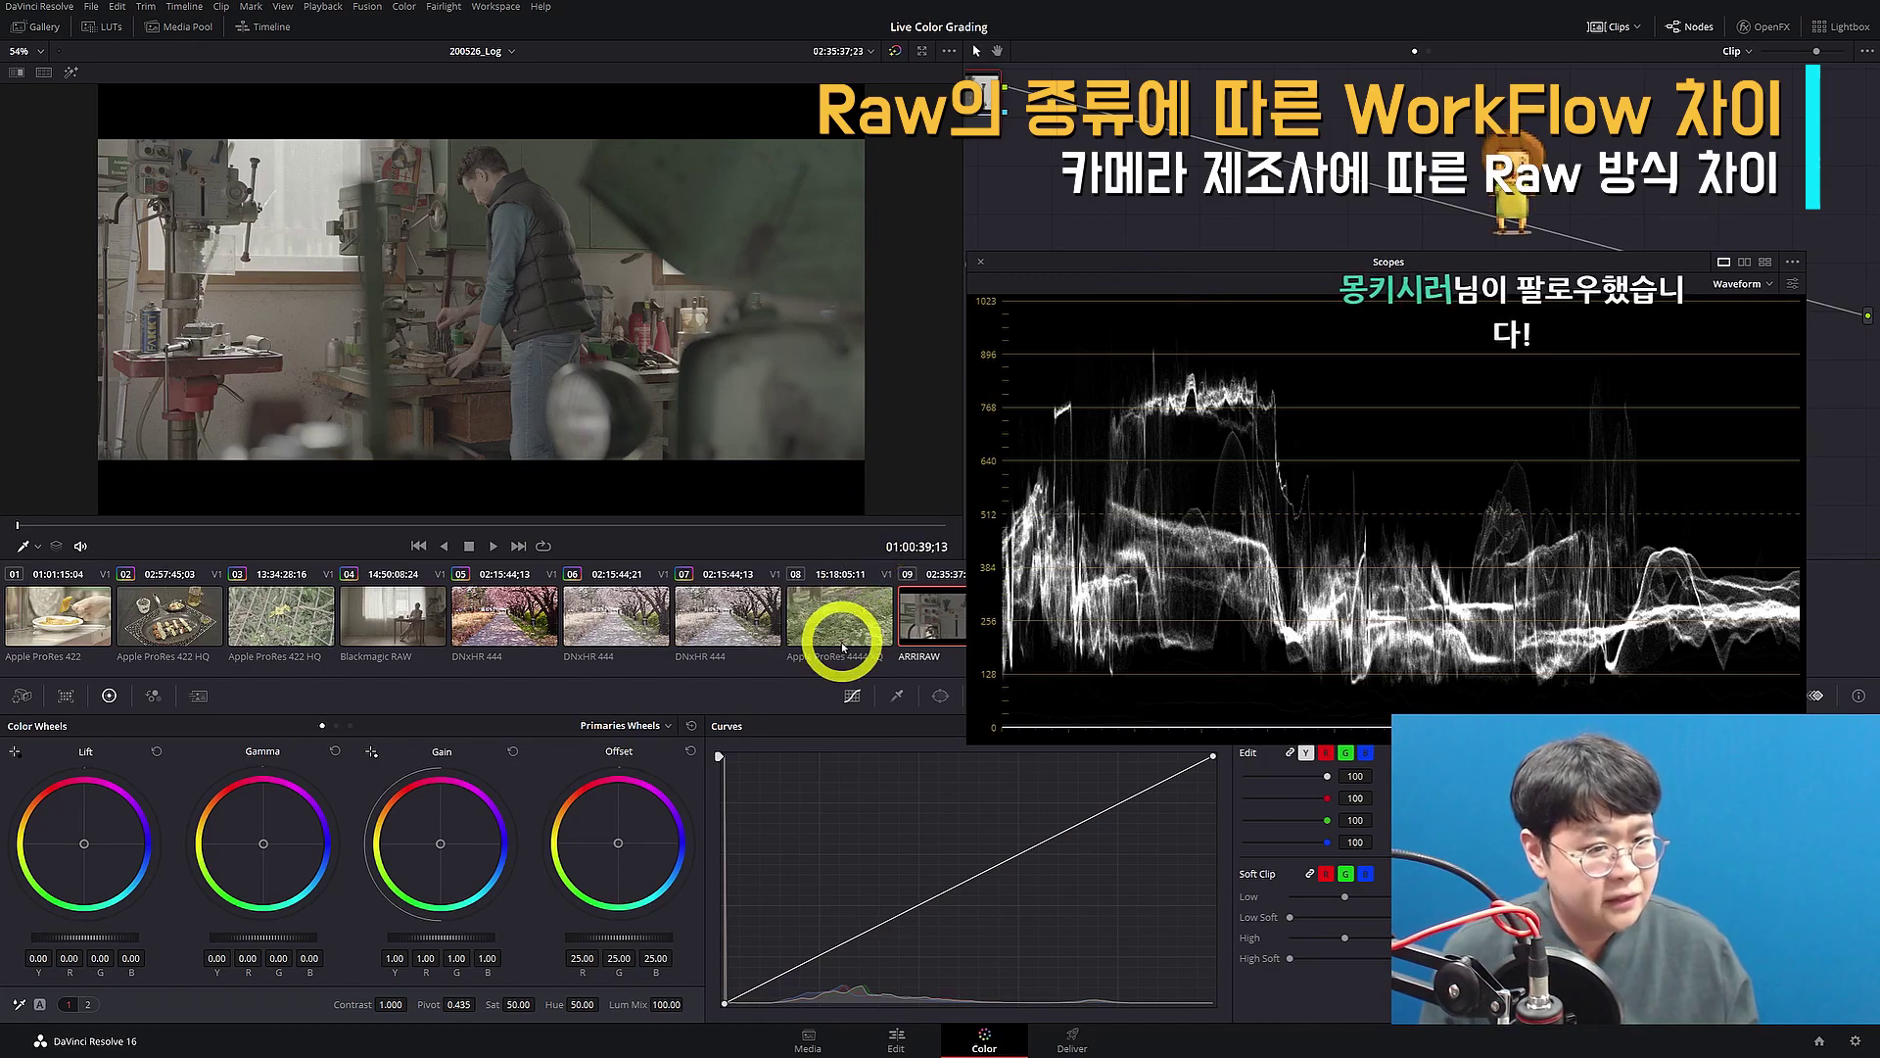
pyautogui.click(982, 264)
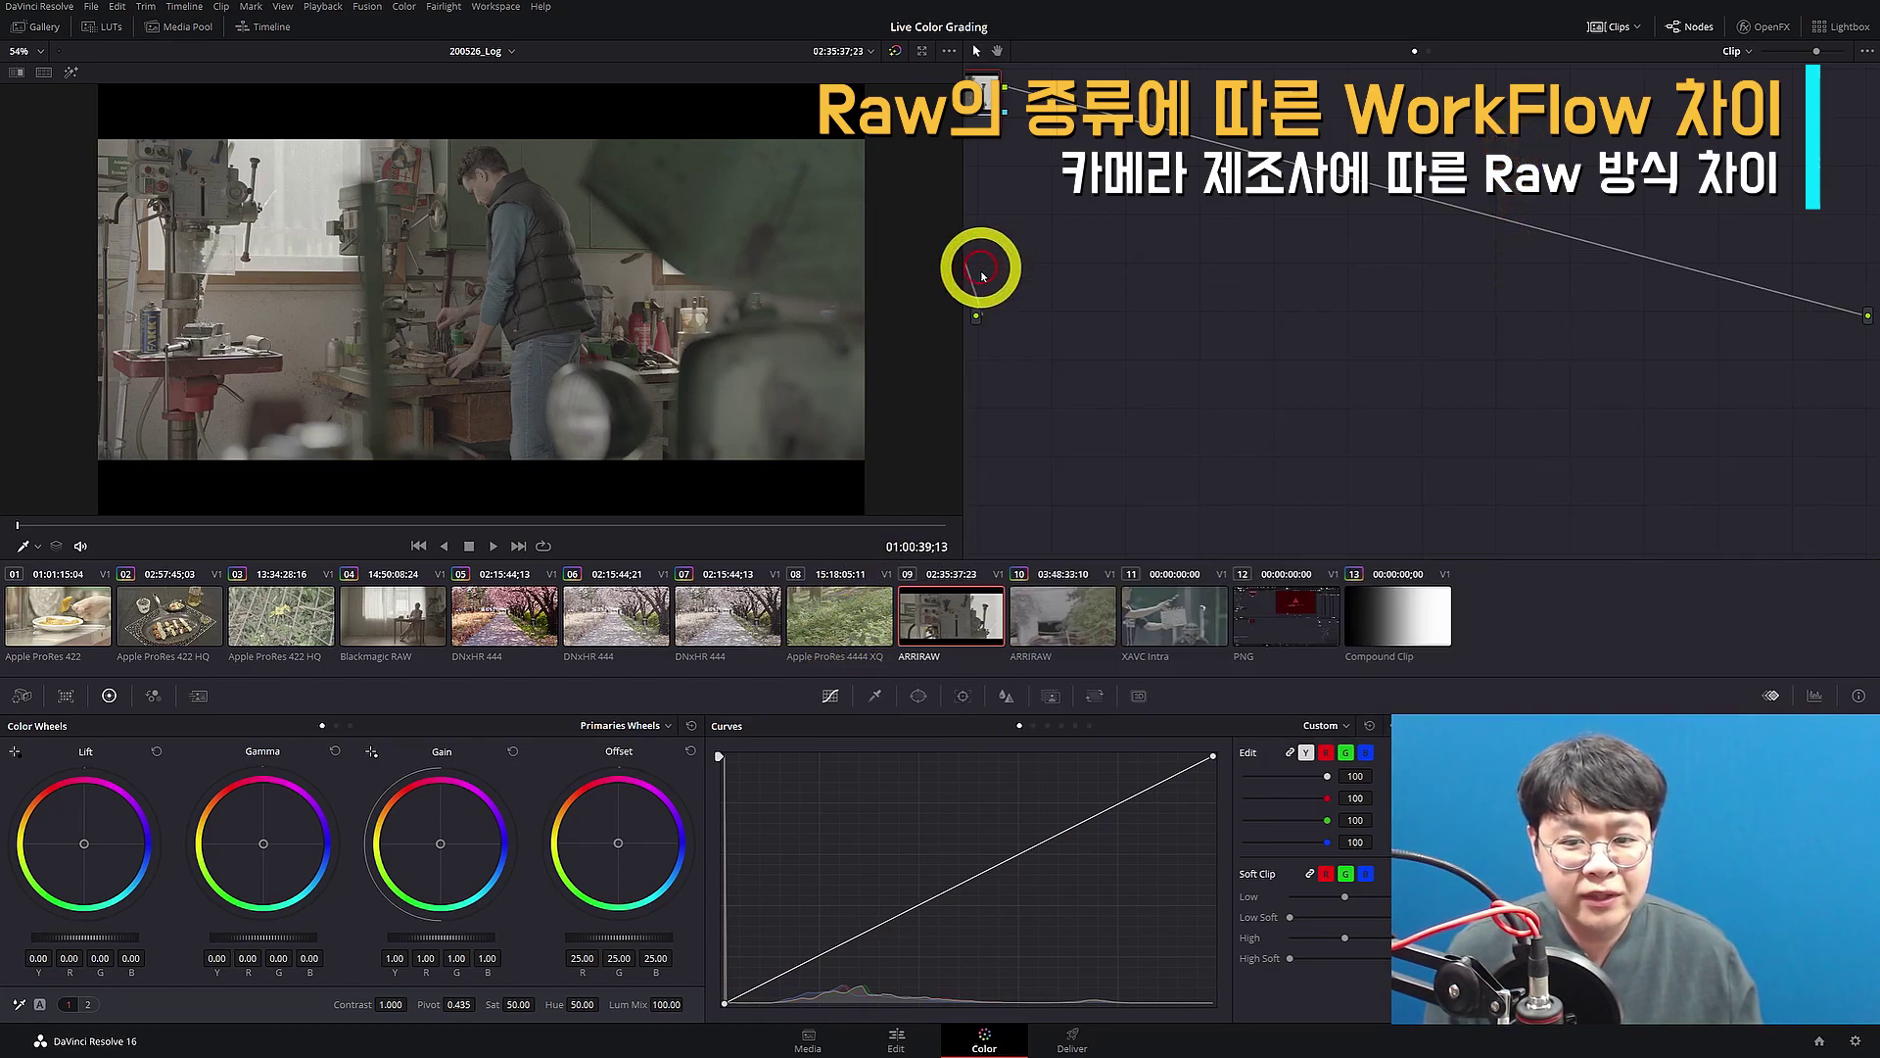
pyautogui.click(895, 1038)
pyautogui.click(1217, 784)
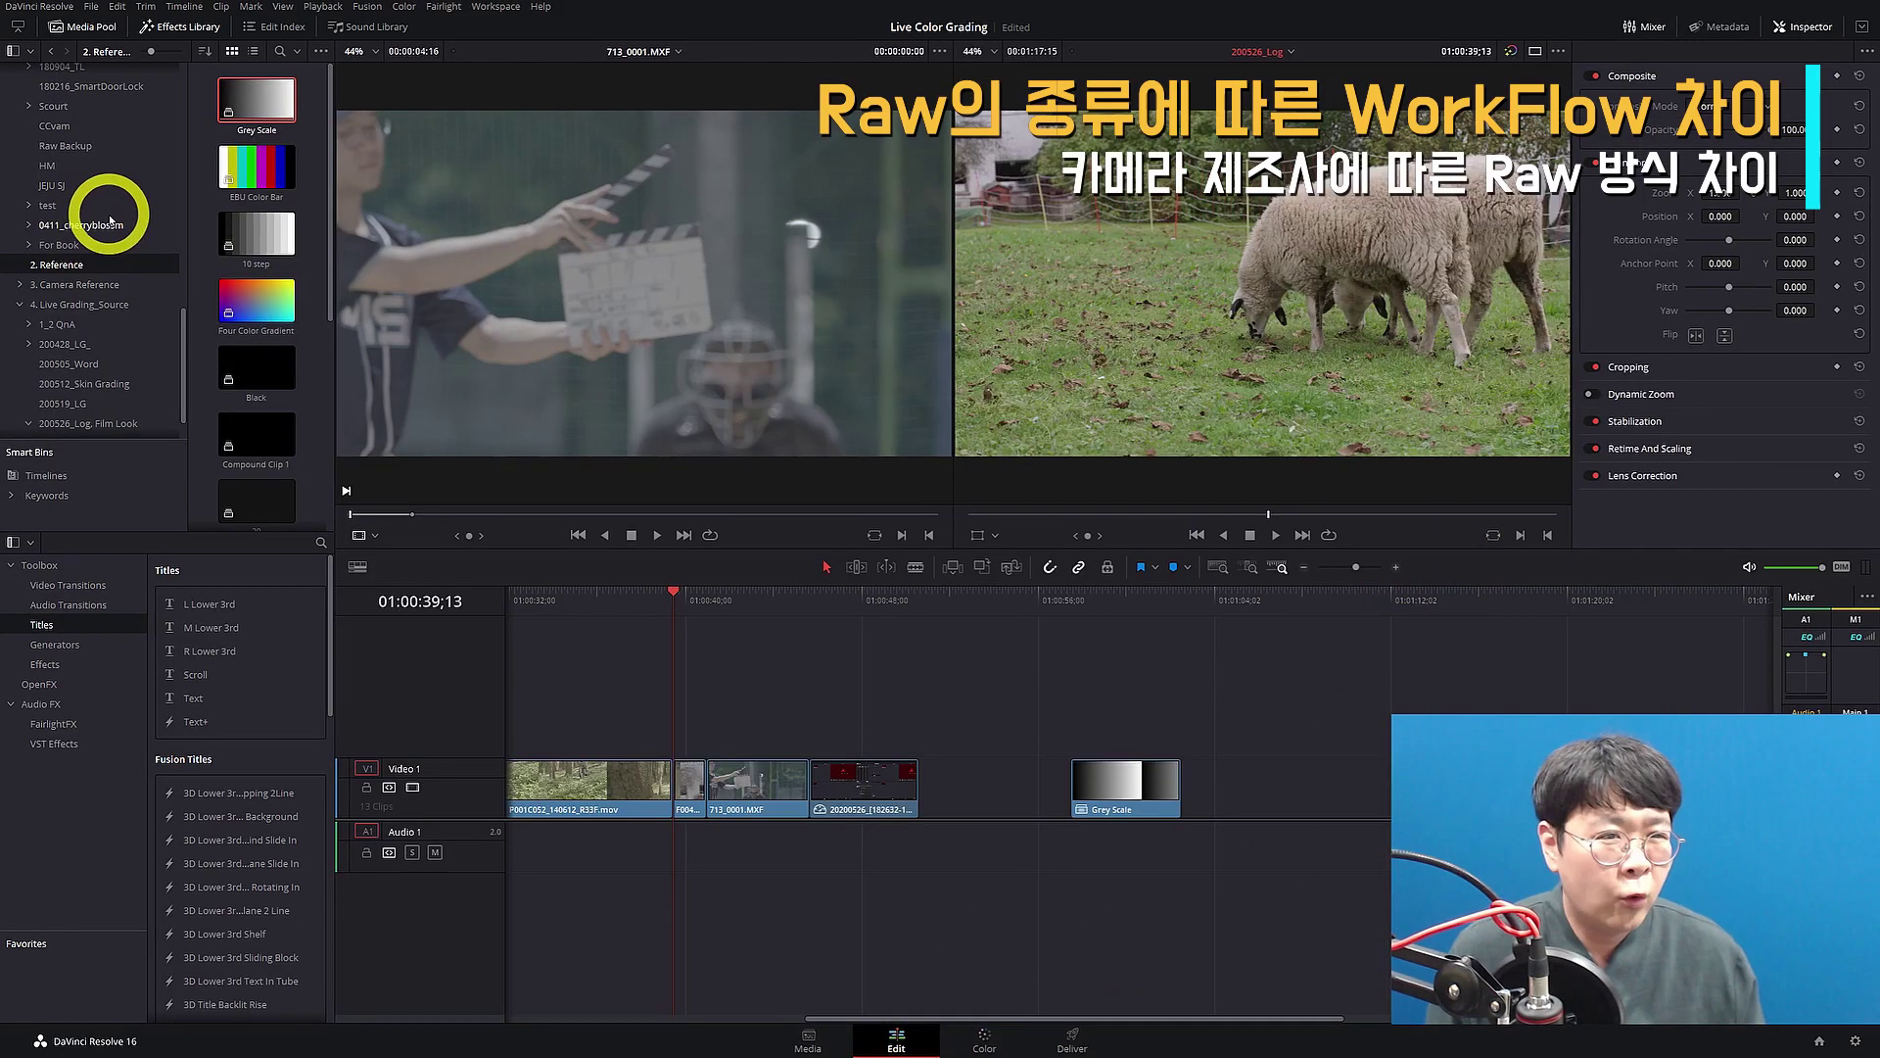
# - Open the RED bin inside 3. Camera Reference, widen the media pool, and check the raven-45k-48fps bin
pyautogui.click(130, 285)
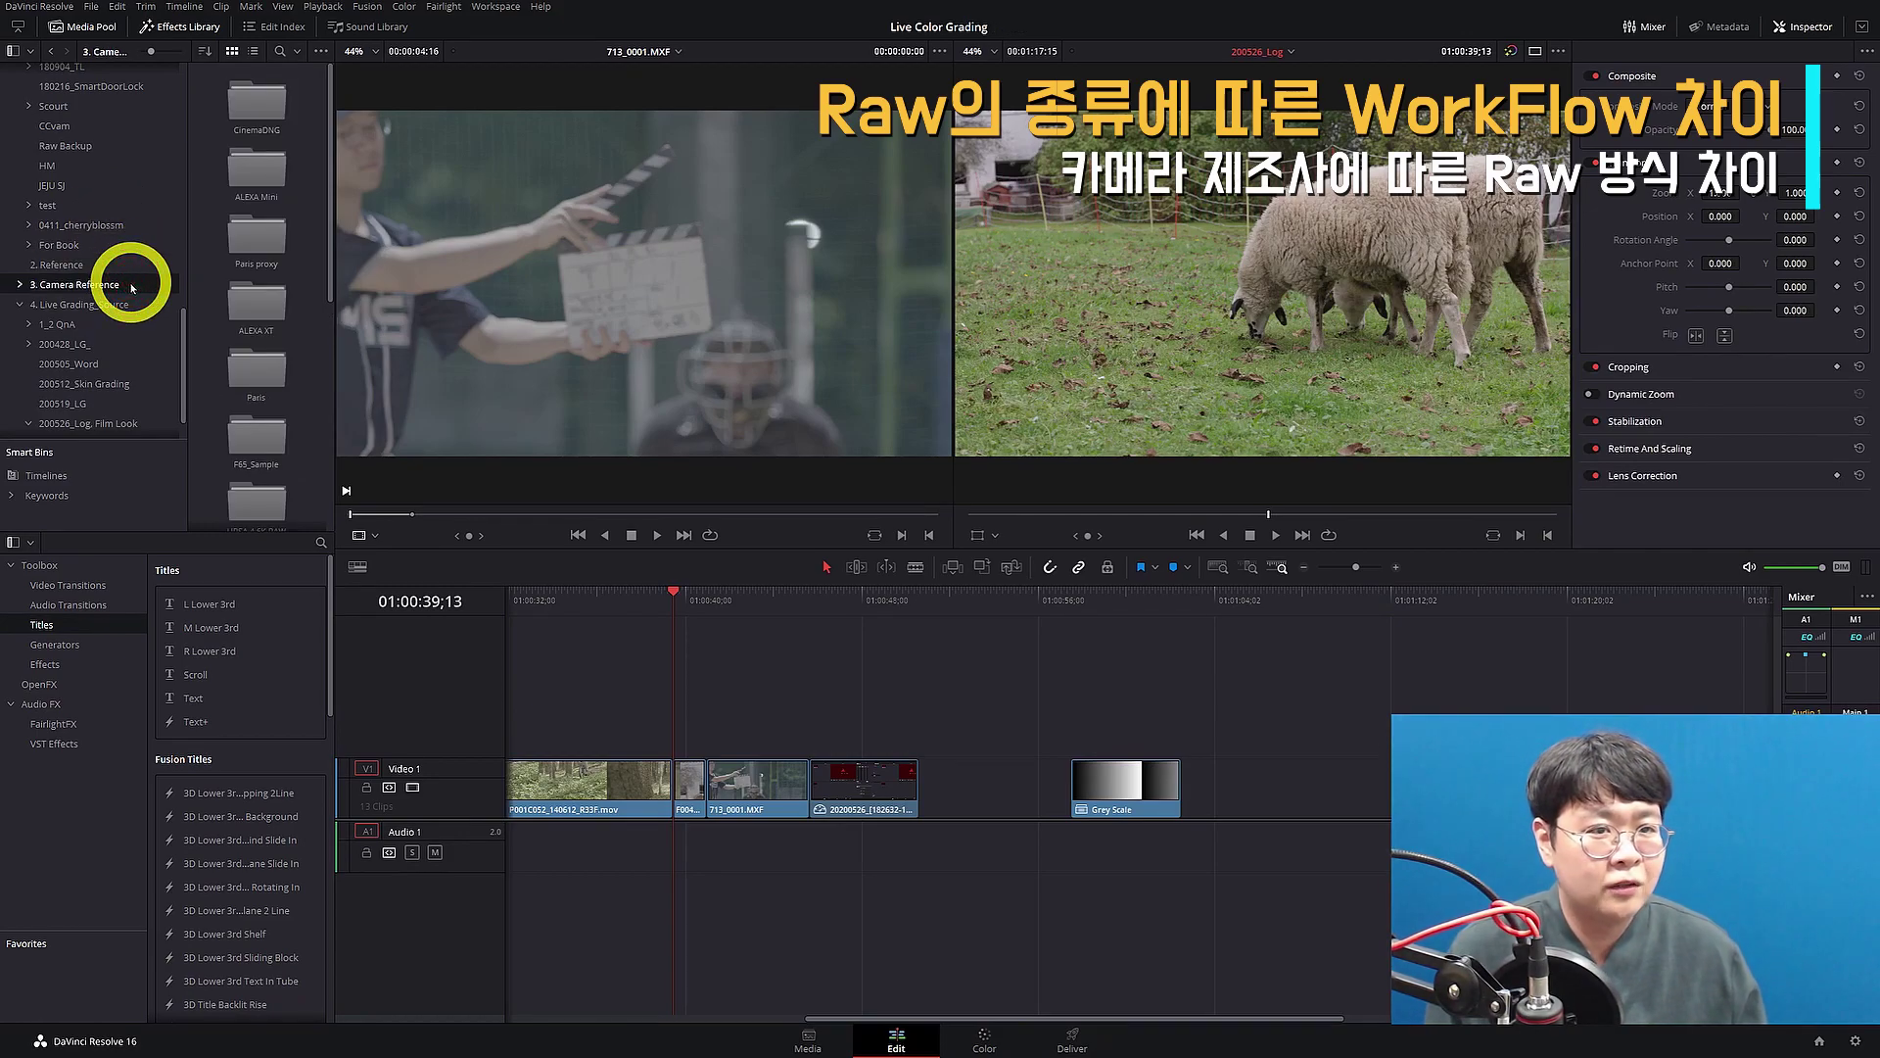
pyautogui.scroll(-2, 309, 337)
pyautogui.scroll(-1, 303, 327)
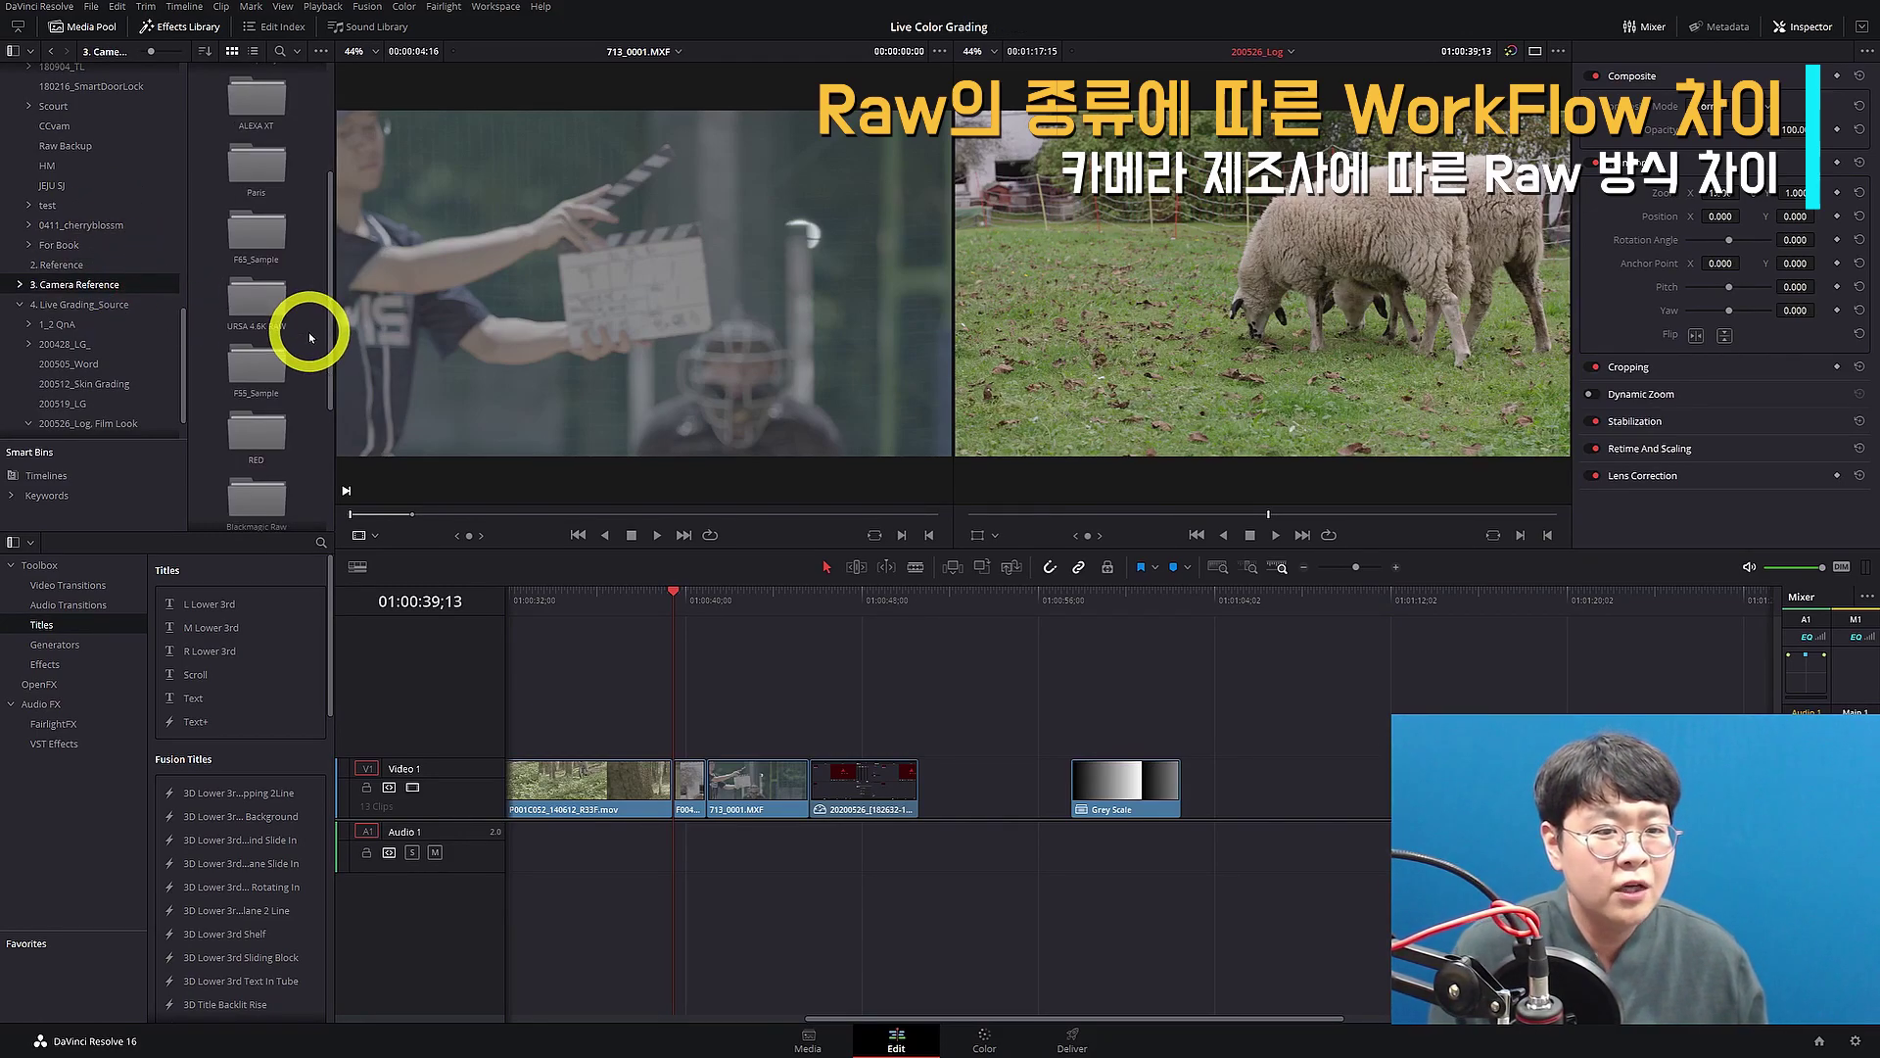
pyautogui.doubleClick(253, 434)
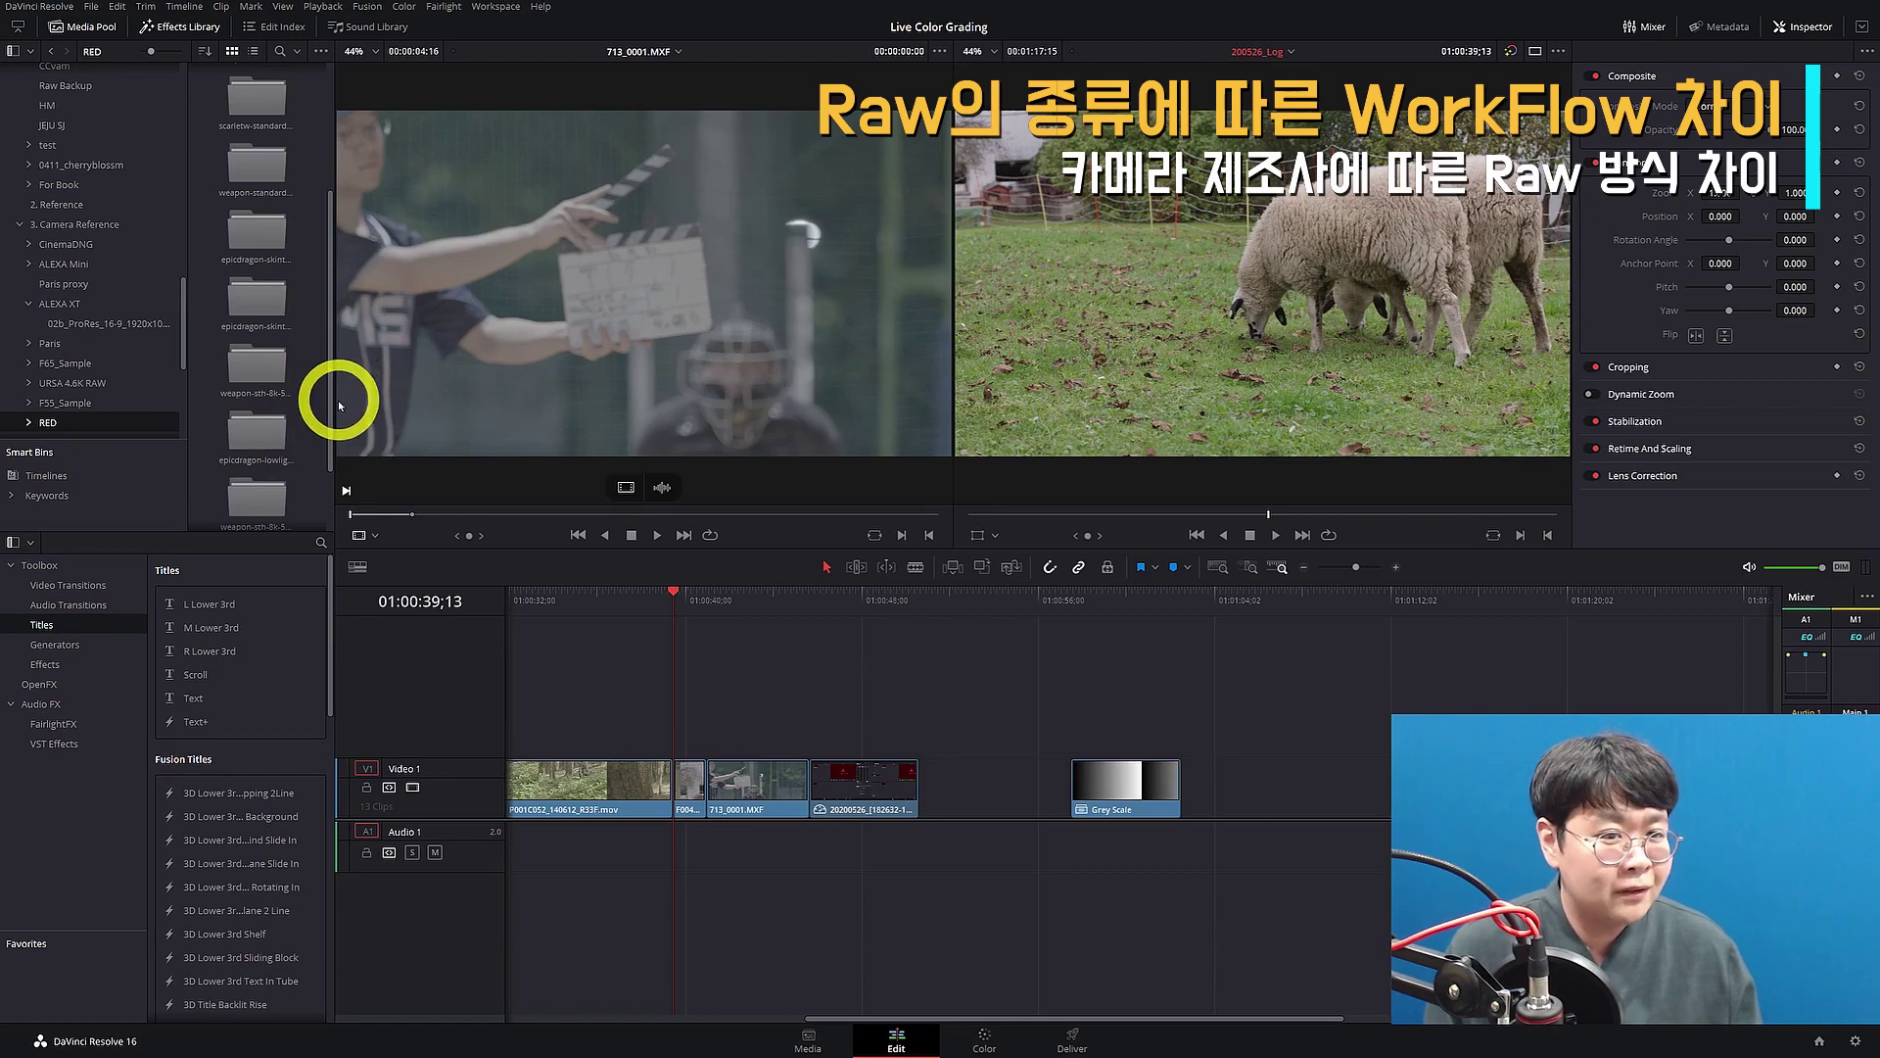
pyautogui.moveTo(336, 407); pyautogui.dragTo(443, 441)
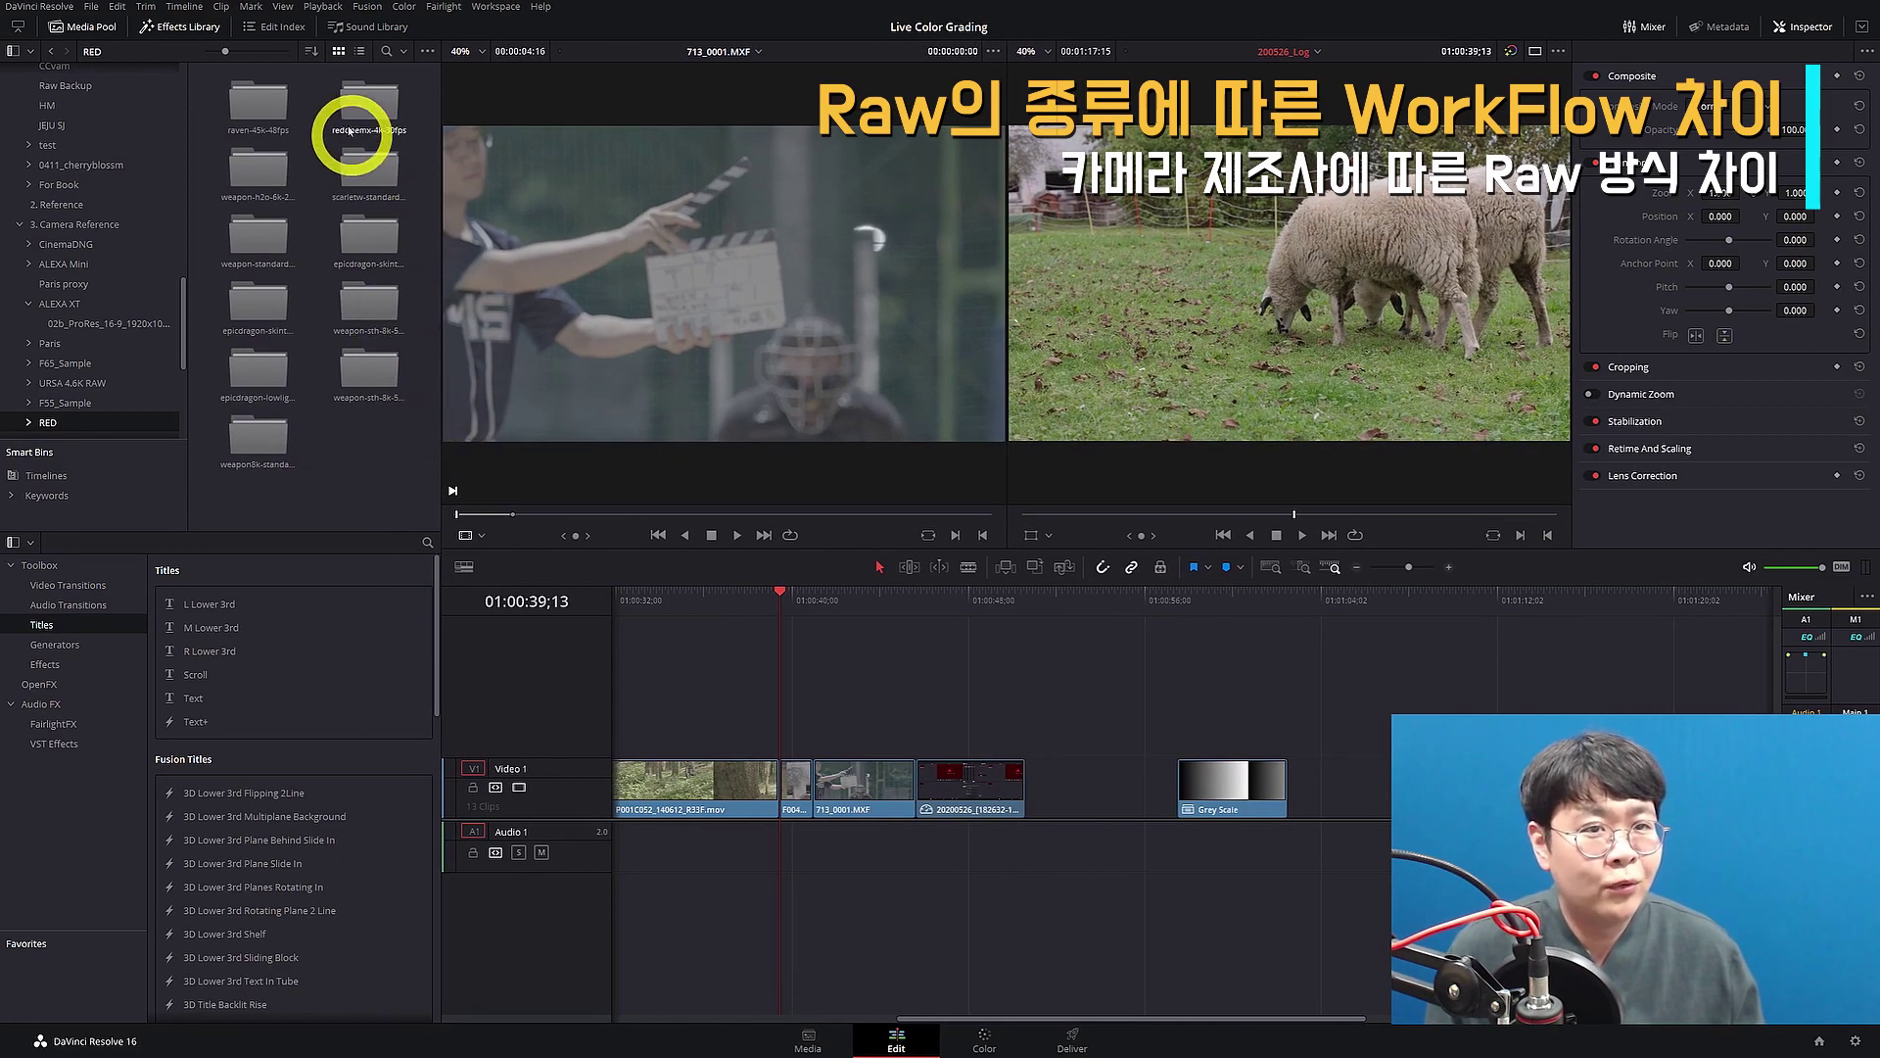
pyautogui.doubleClick(257, 100)
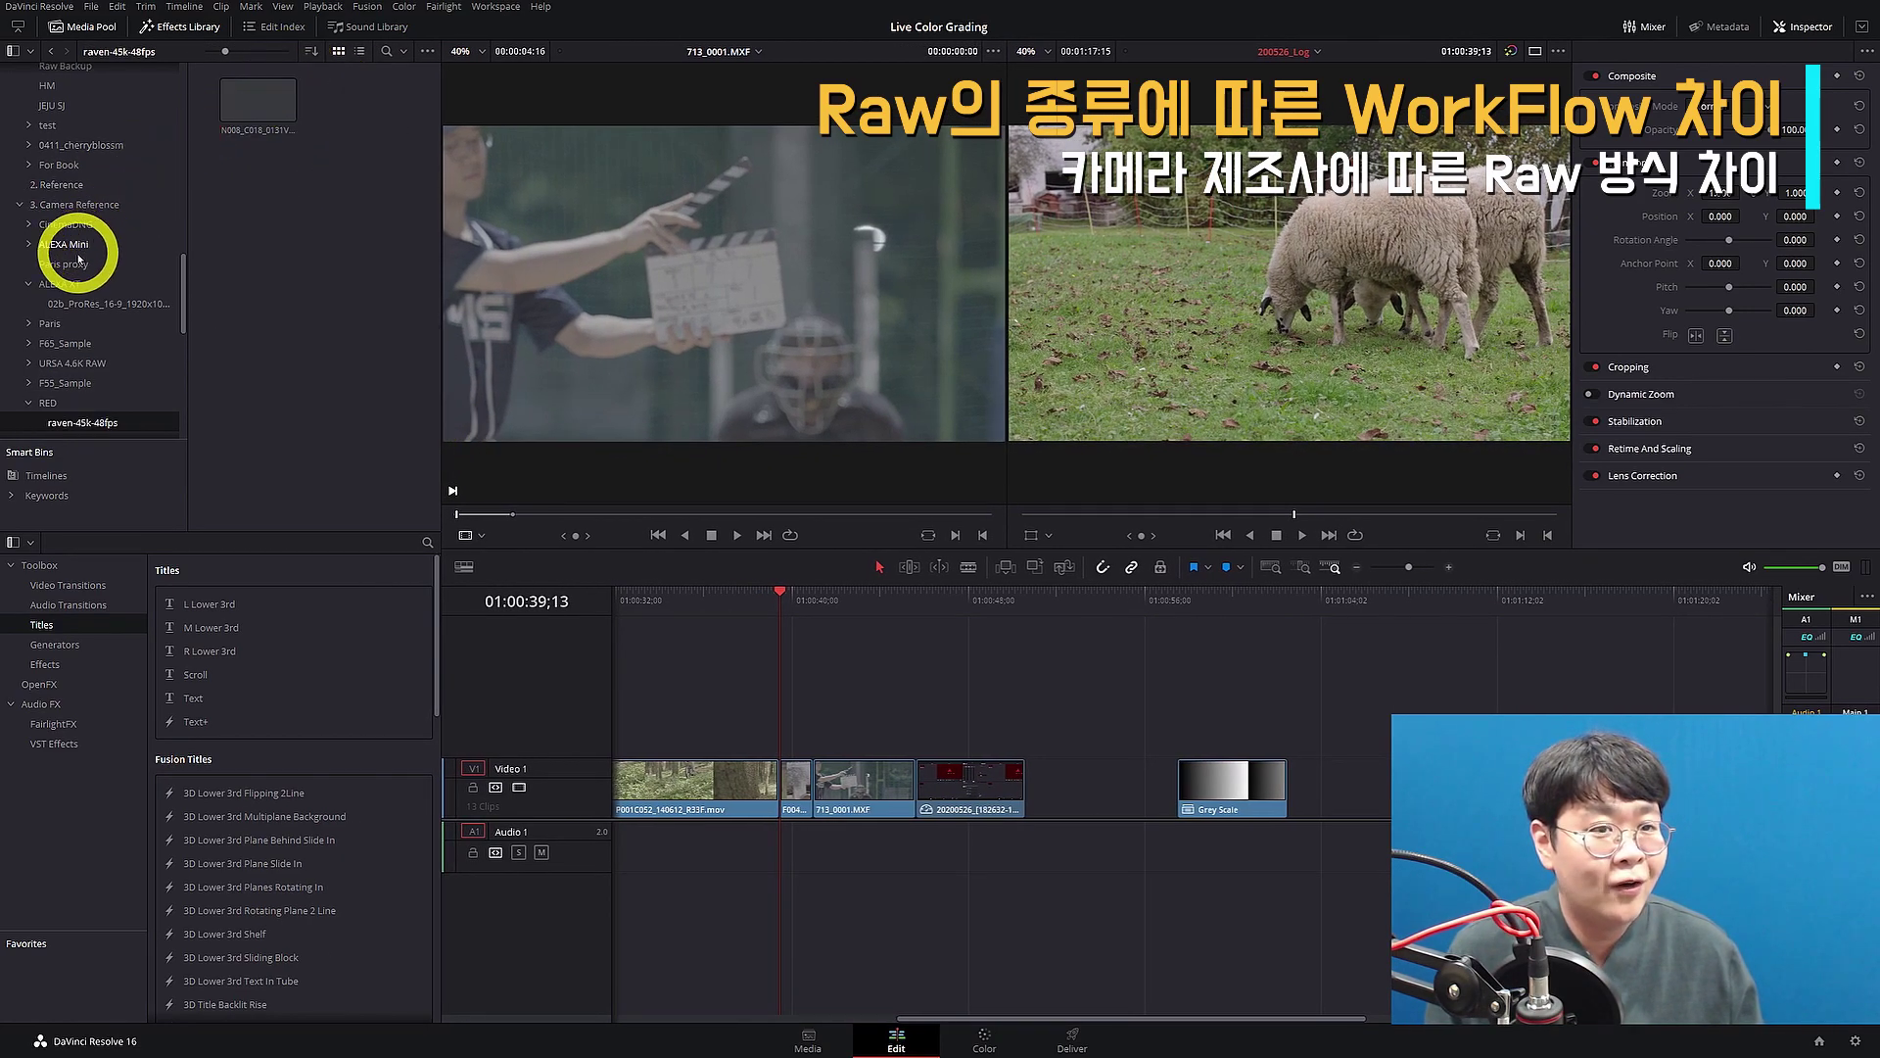
# - Append the W001_C005 clip from the weapon-standard-6k-ff RED bin to the end of the timeline
pyautogui.scroll(-2, 98, 225)
pyautogui.click(113, 356)
pyautogui.click(119, 377)
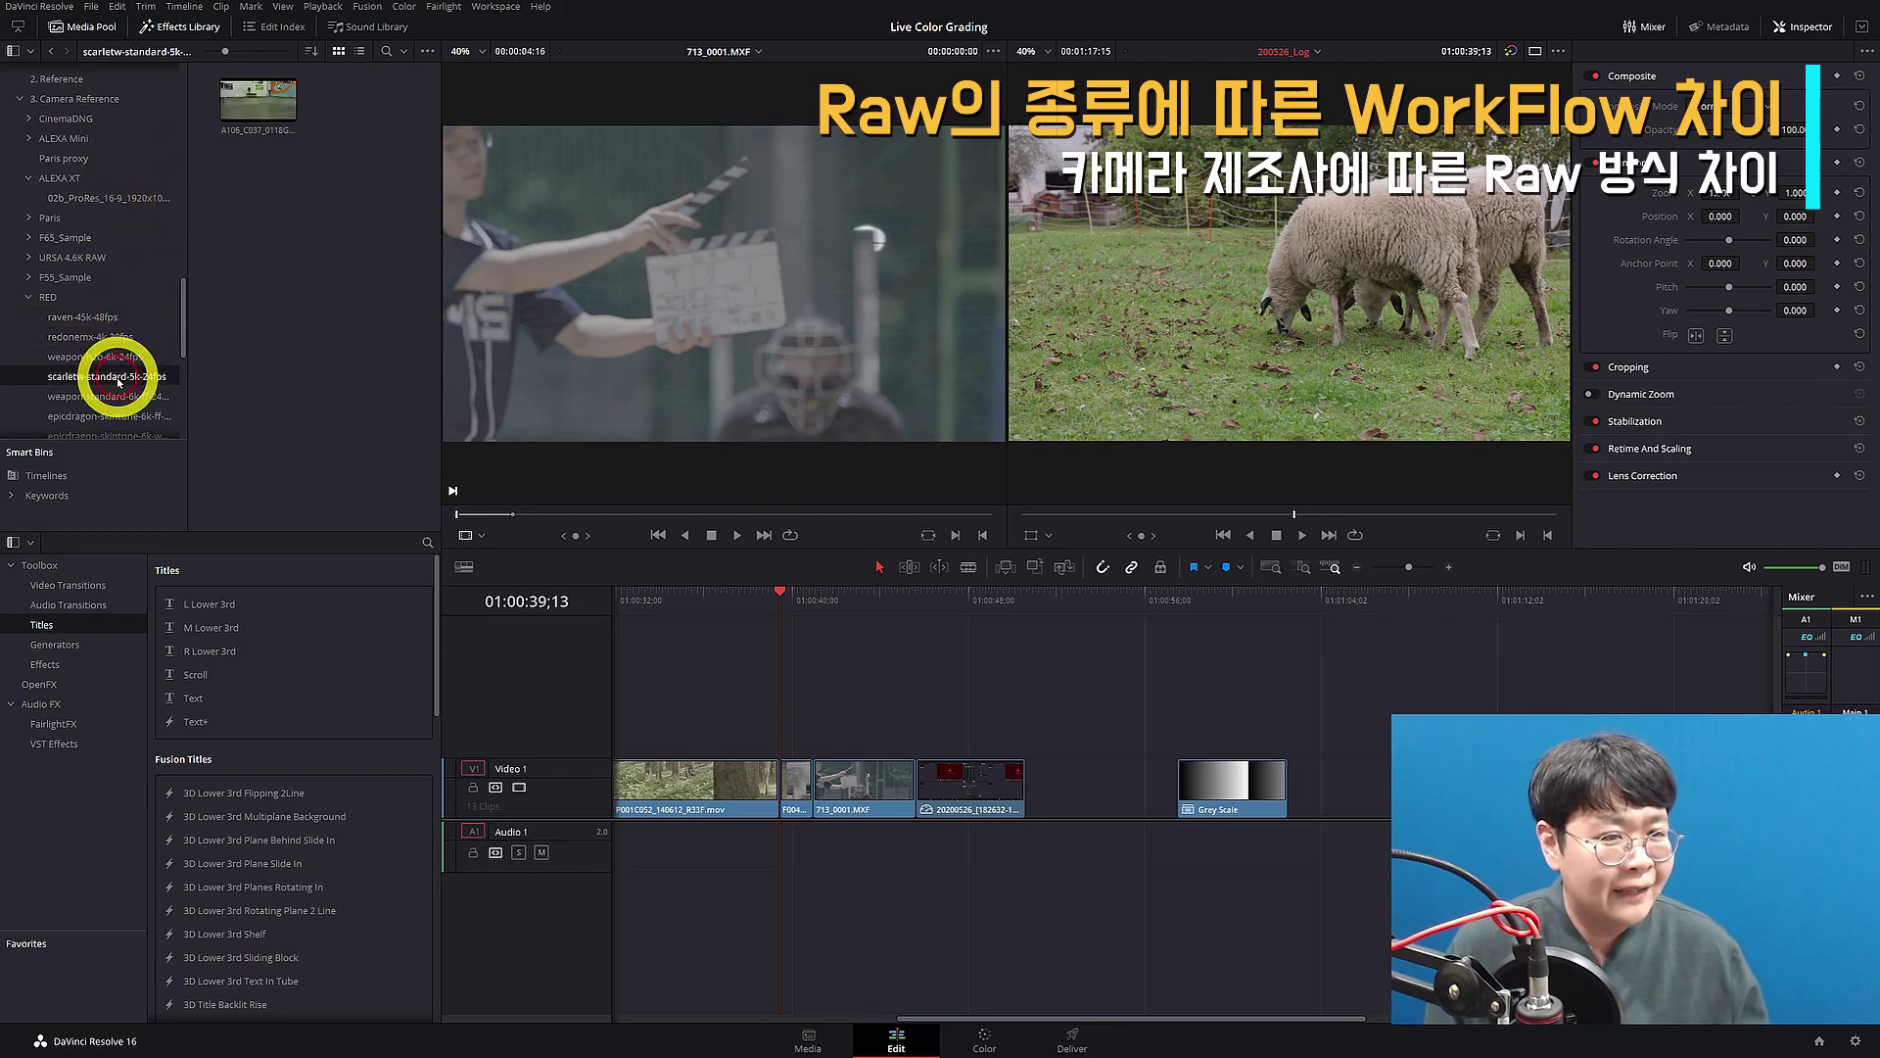
pyautogui.click(113, 395)
pyautogui.scroll(-1, 112, 390)
pyautogui.scroll(-2, 111, 390)
pyautogui.hotkey('shift', 'F12')
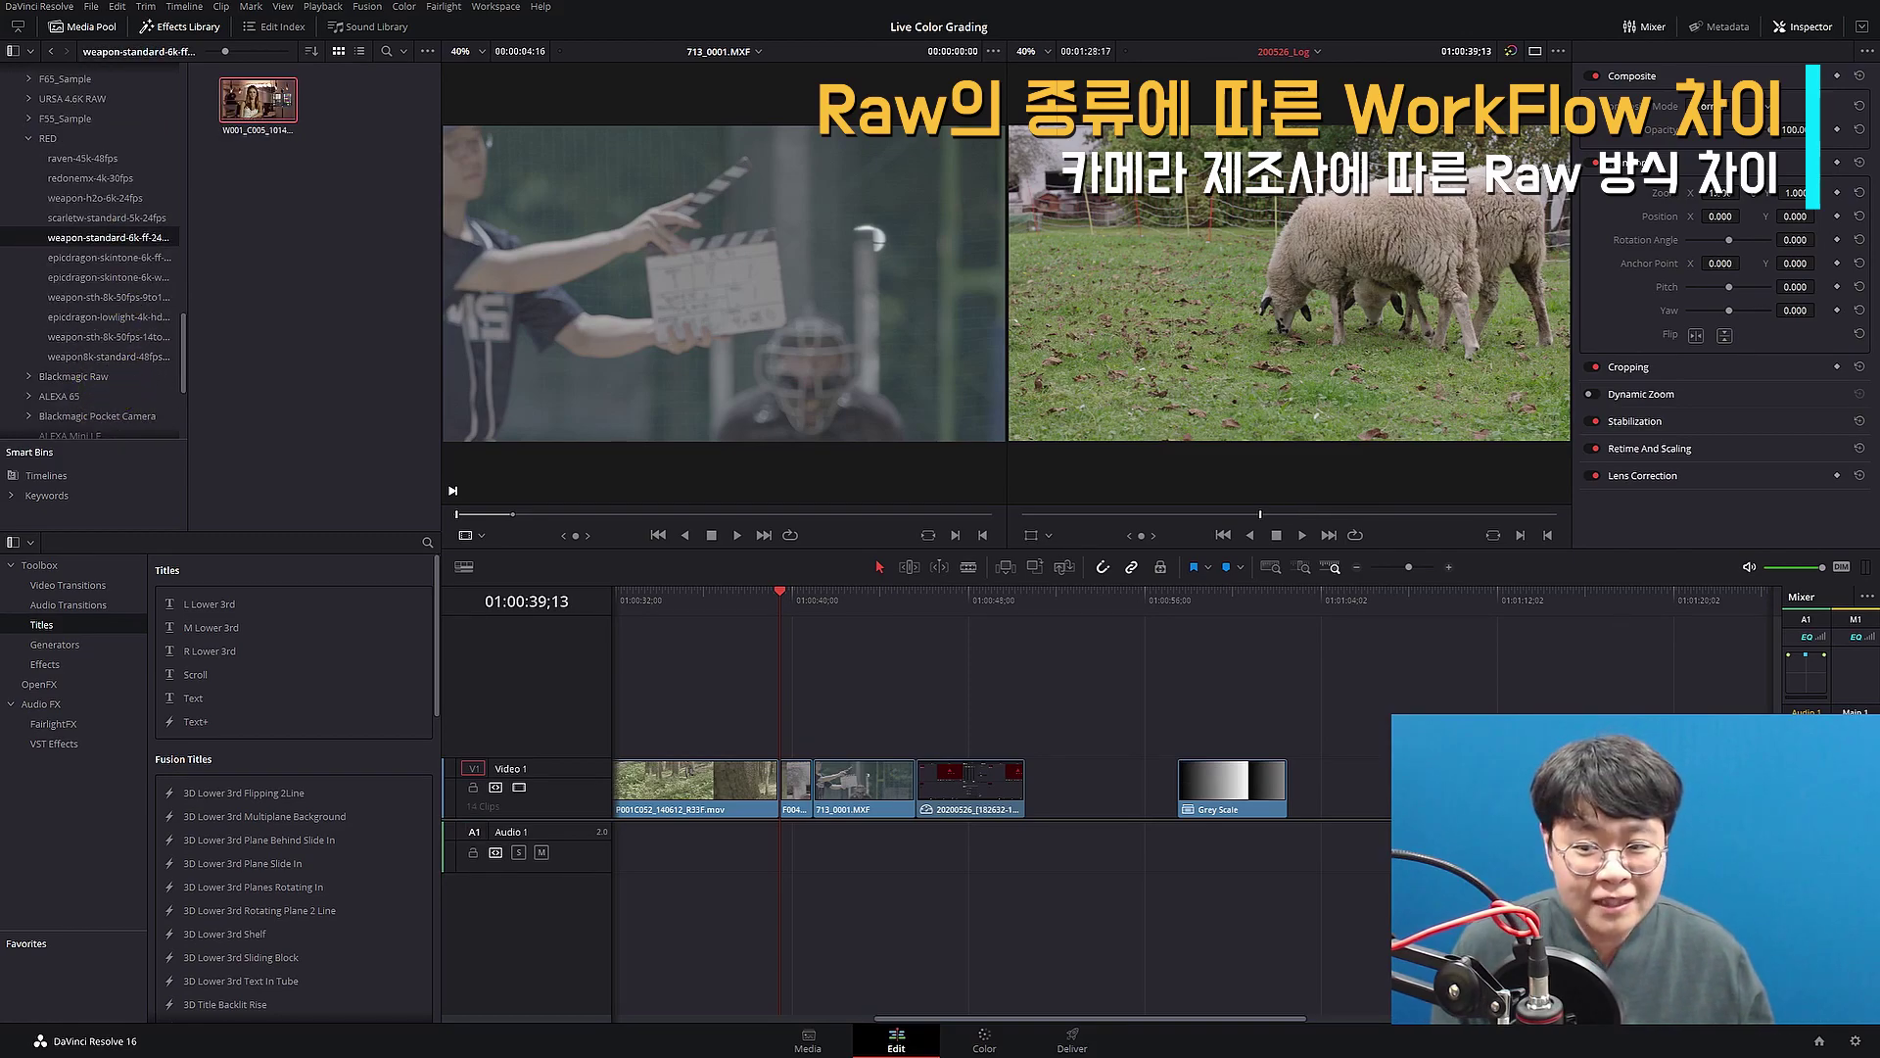
# - View ARRIRAW clip 13 and RED clip 14 on the Color page
pyautogui.click(985, 1040)
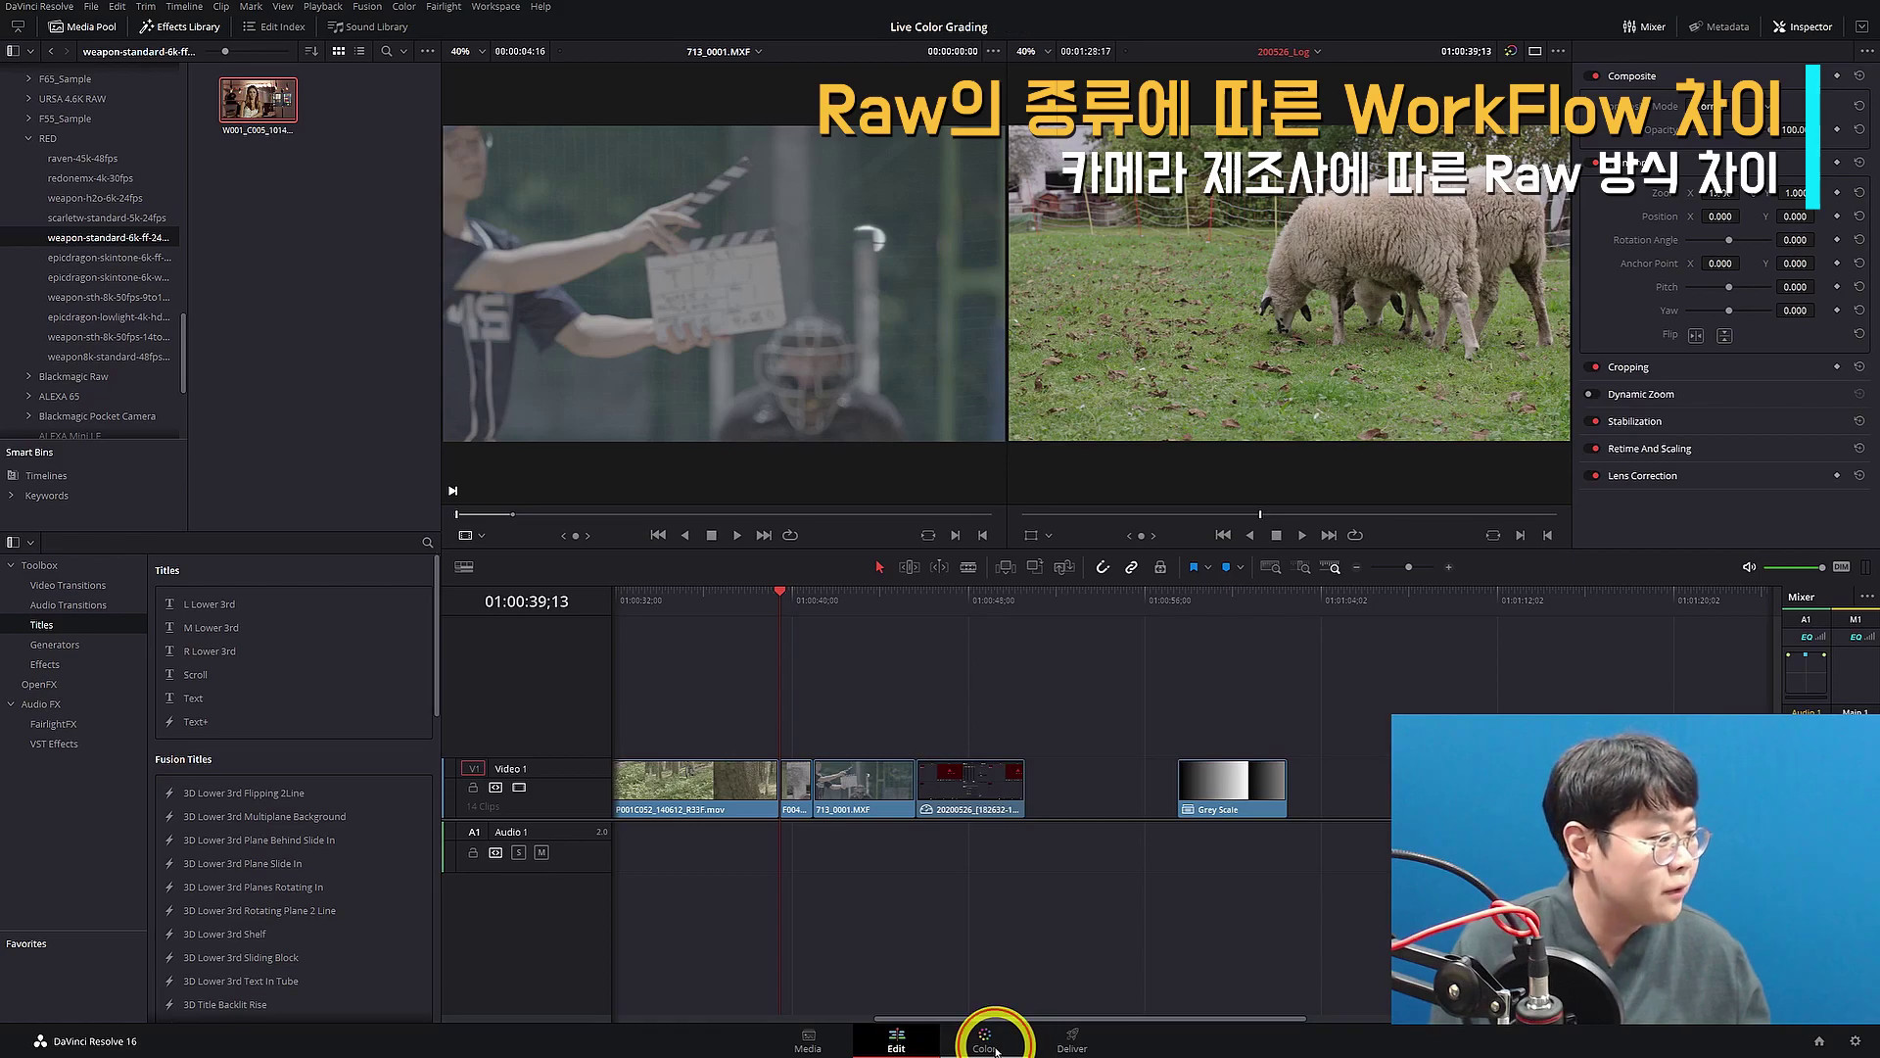
pyautogui.click(1430, 615)
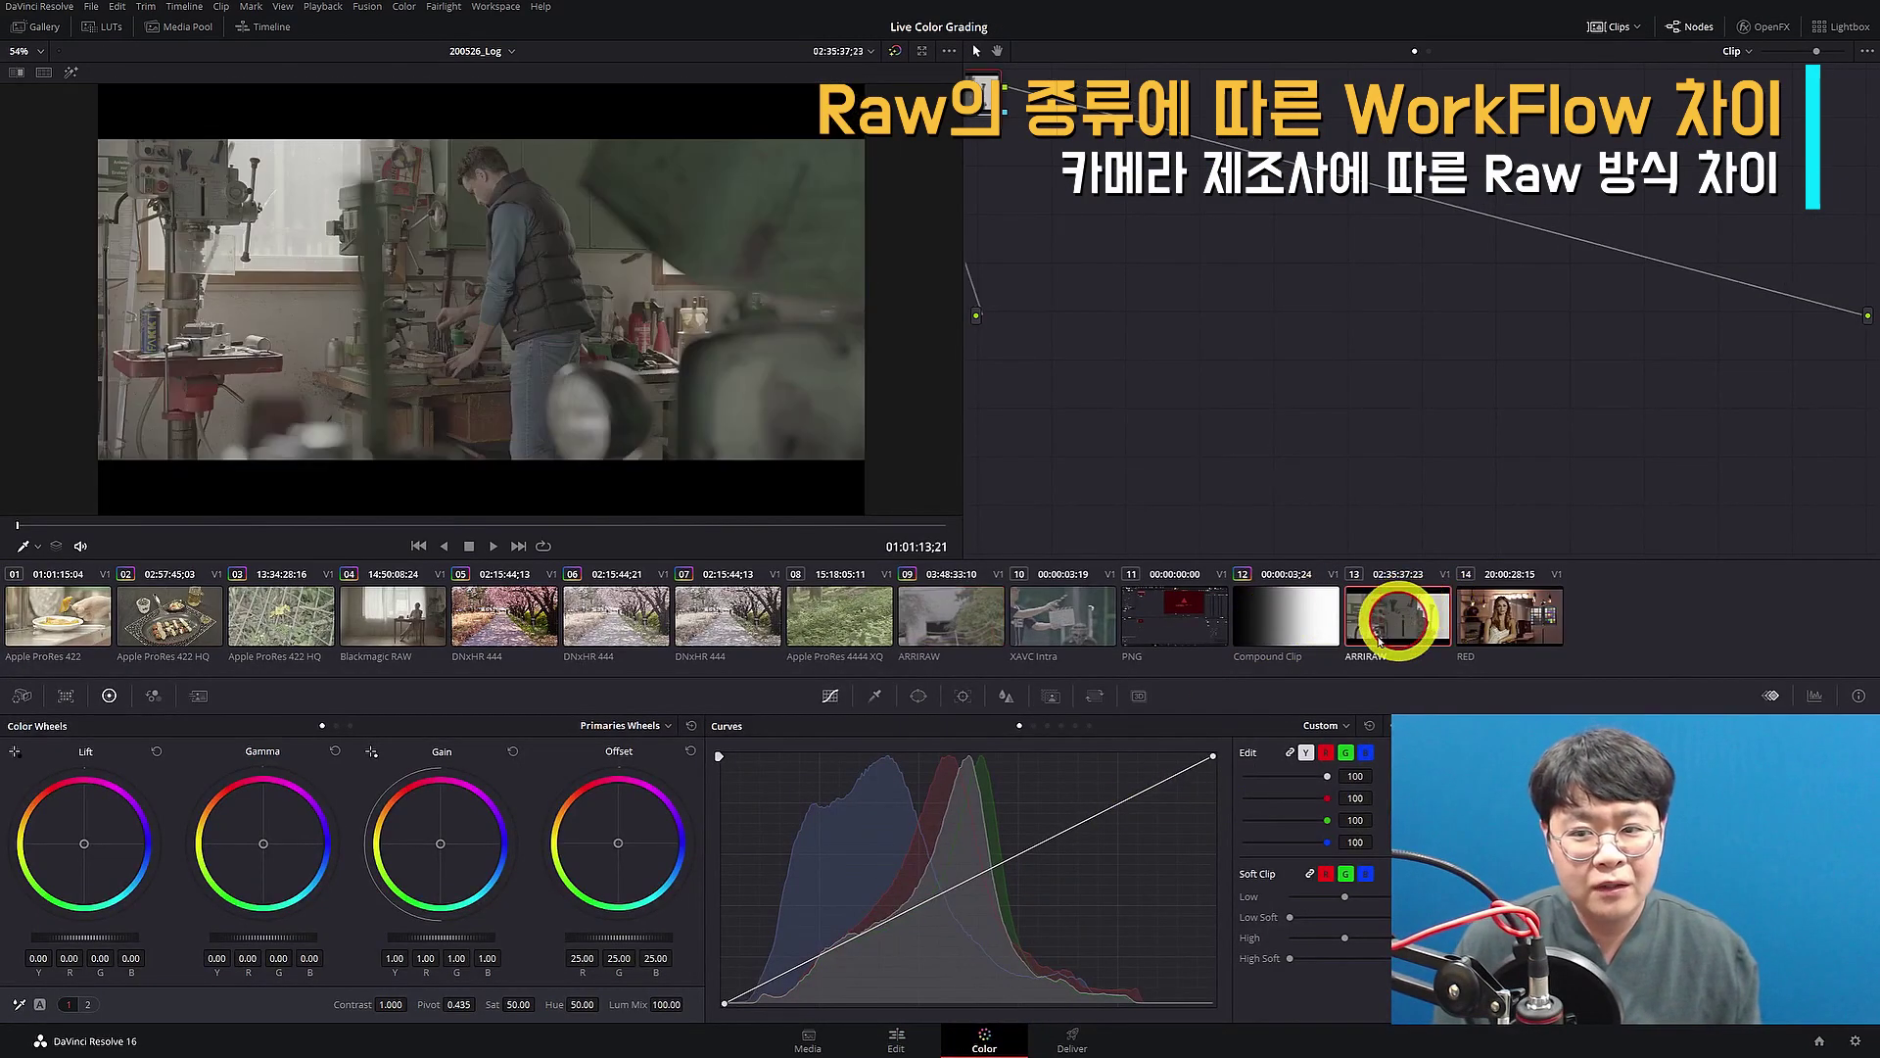
pyautogui.click(1481, 620)
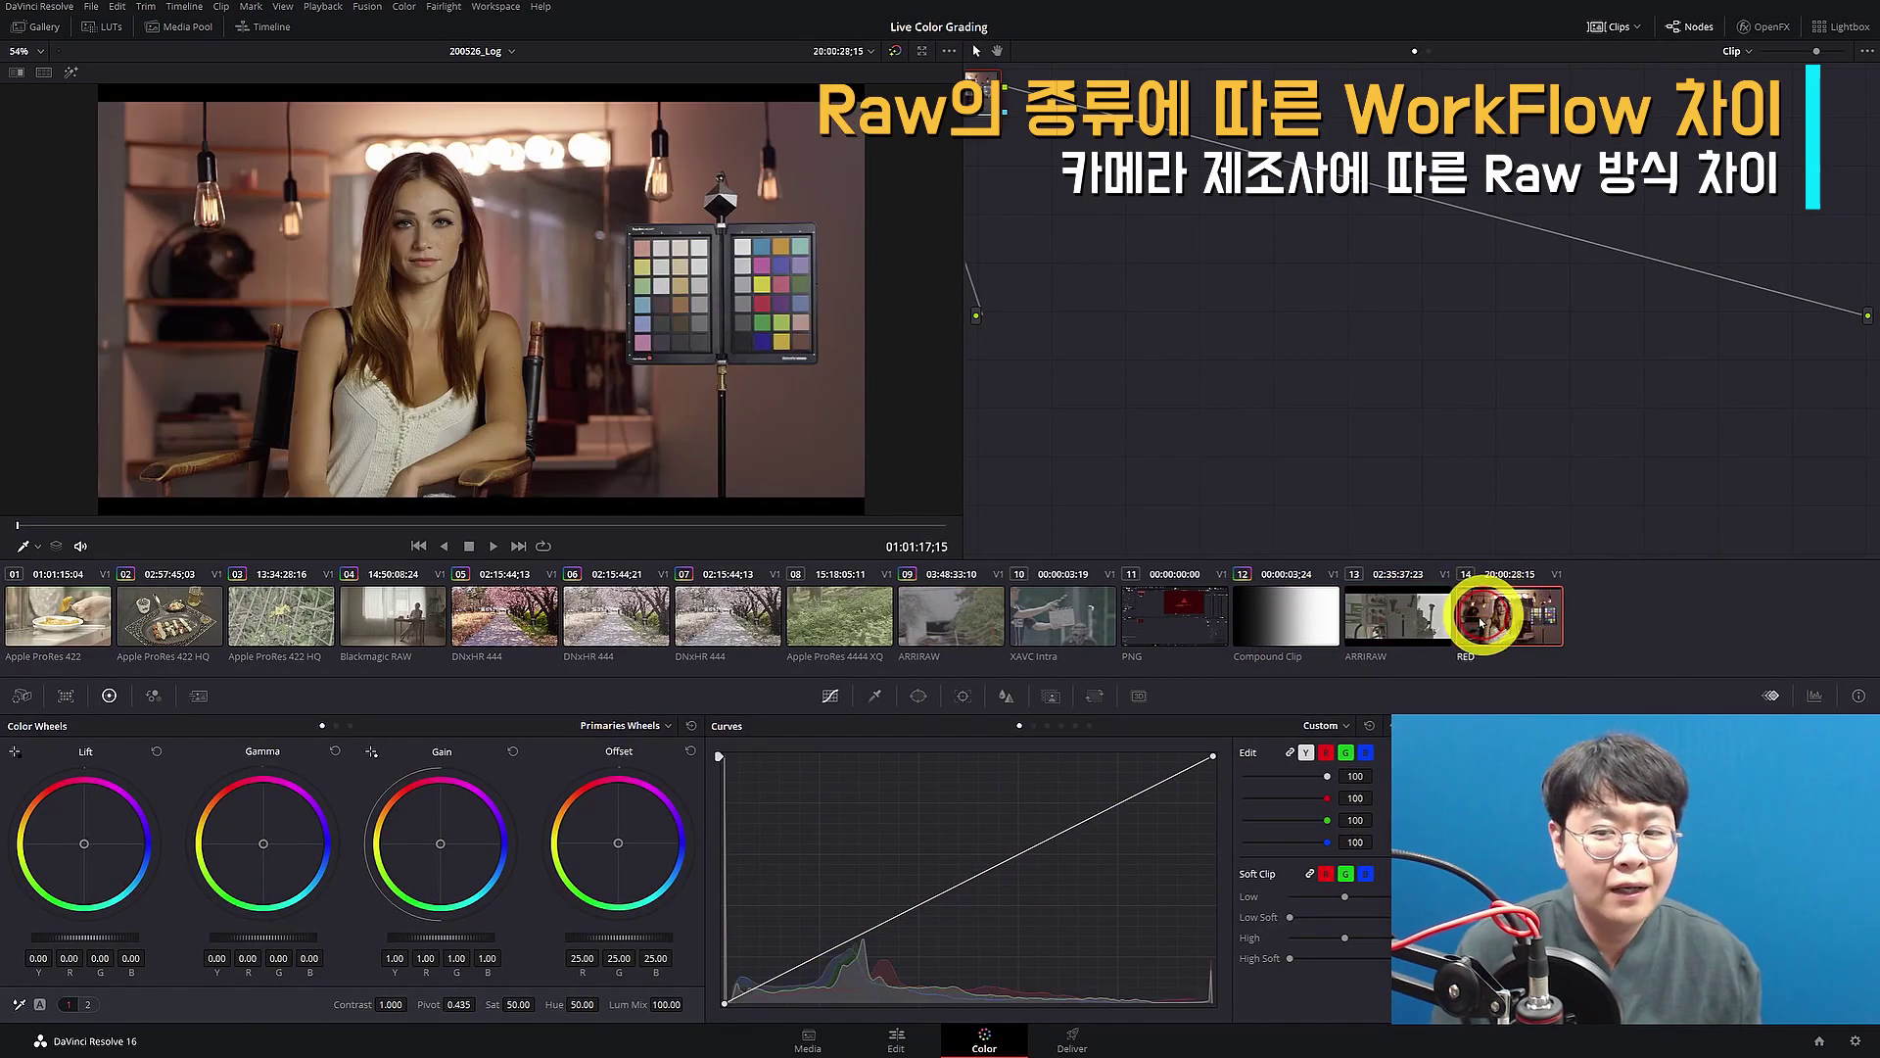
# - Set Decode Using to Clip in the Camera Raw settings of ARRIRAW clip 13
pyautogui.click(1388, 623)
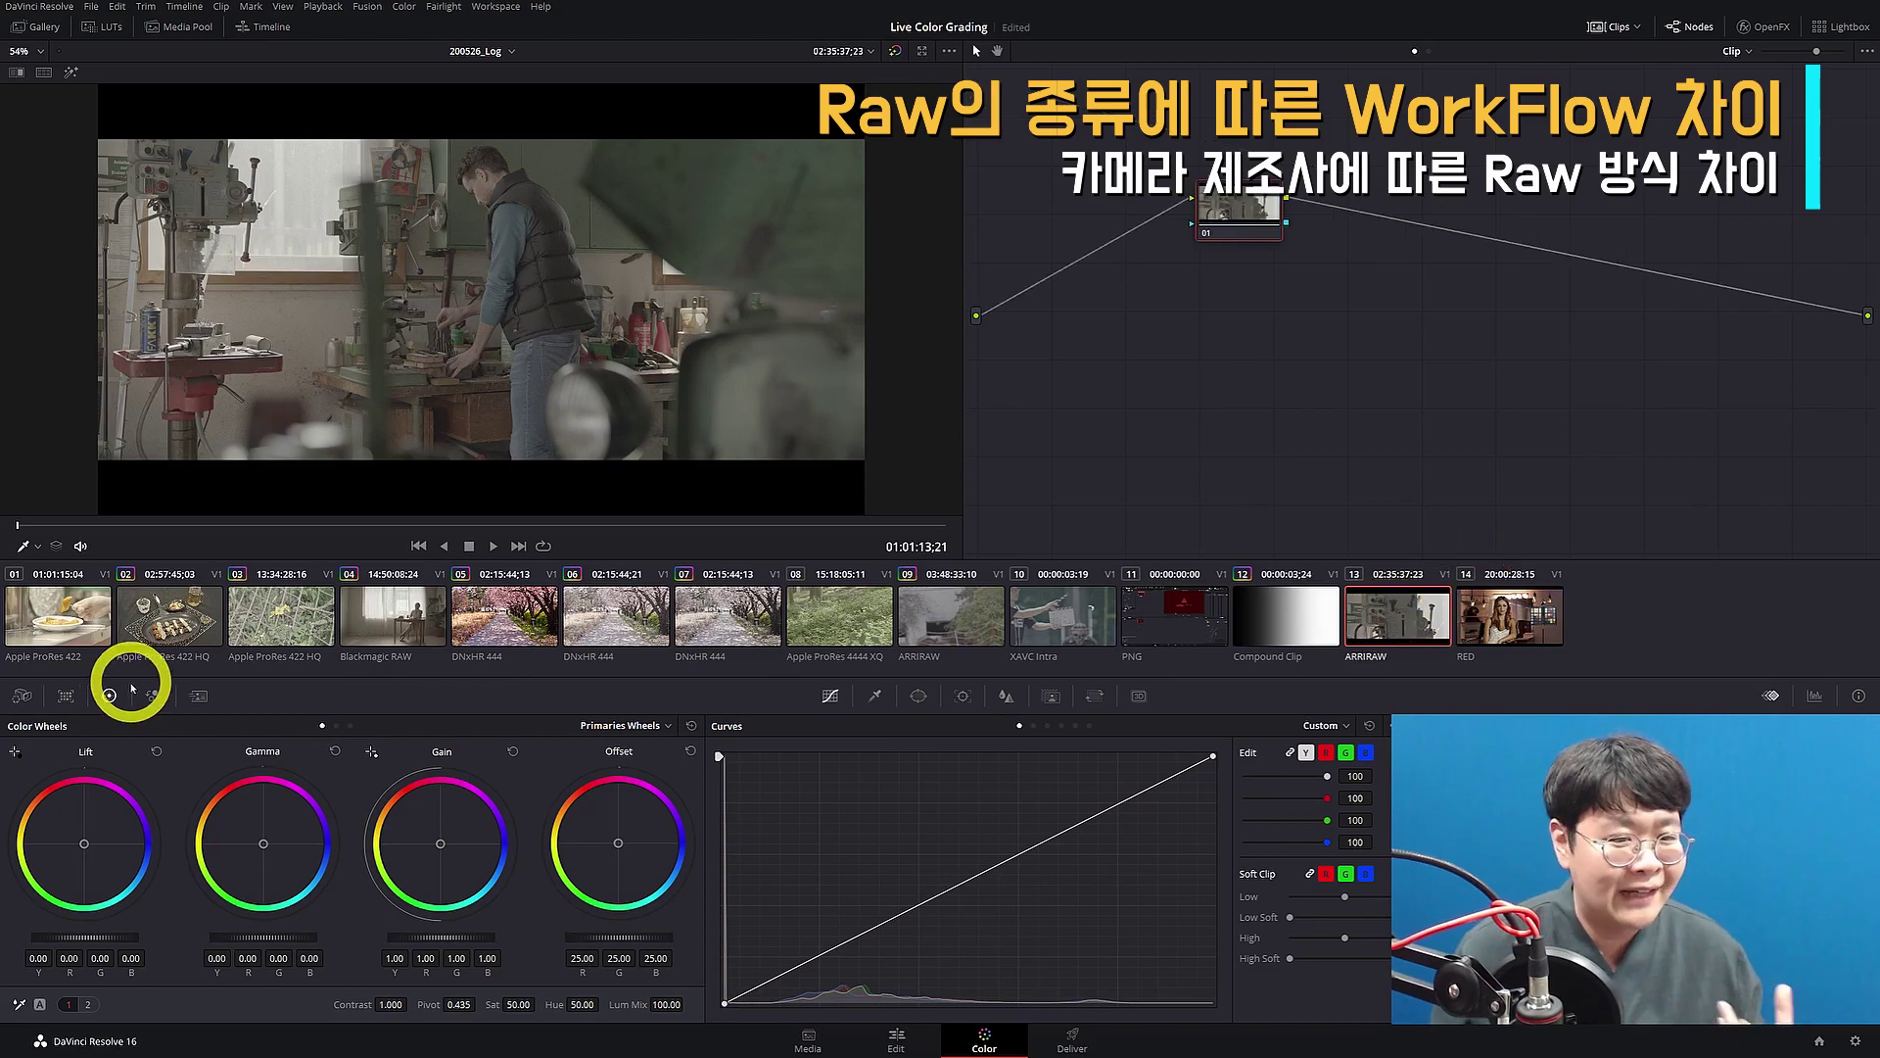
pyautogui.click(23, 695)
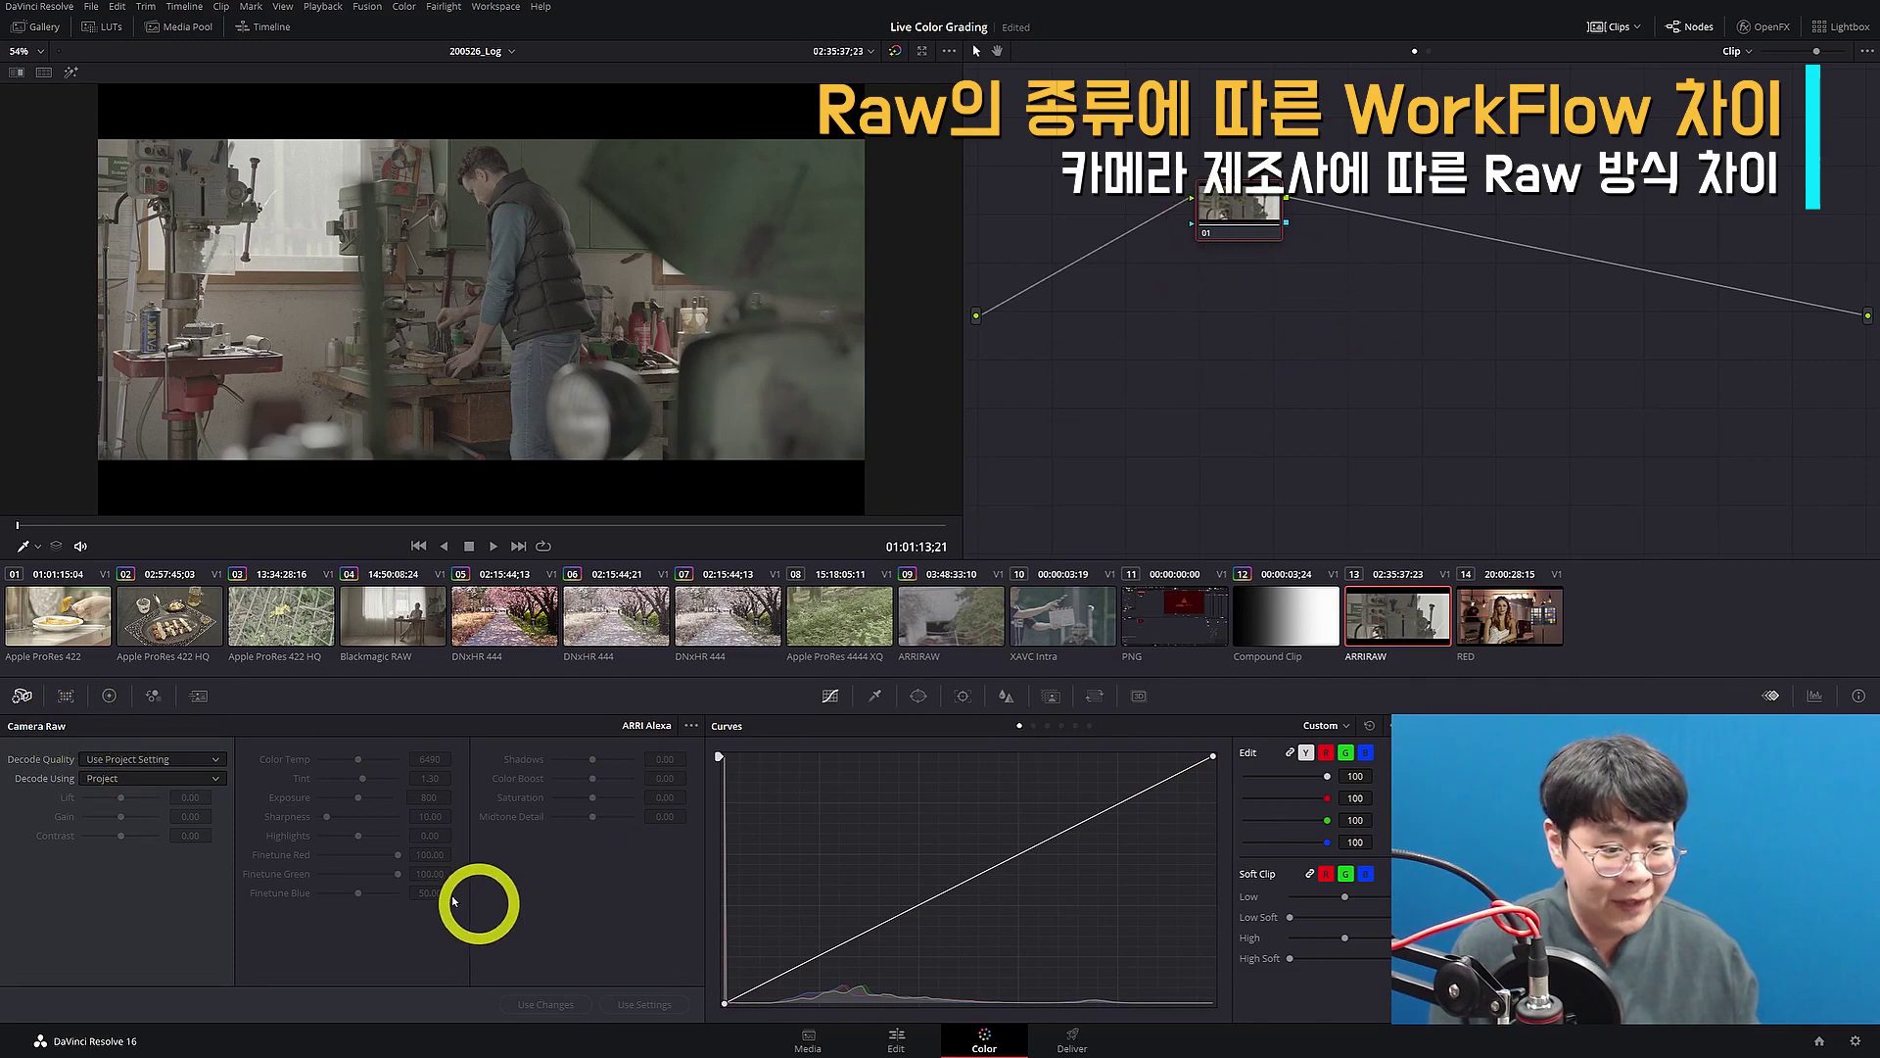
pyautogui.click(137, 779)
pyautogui.click(186, 848)
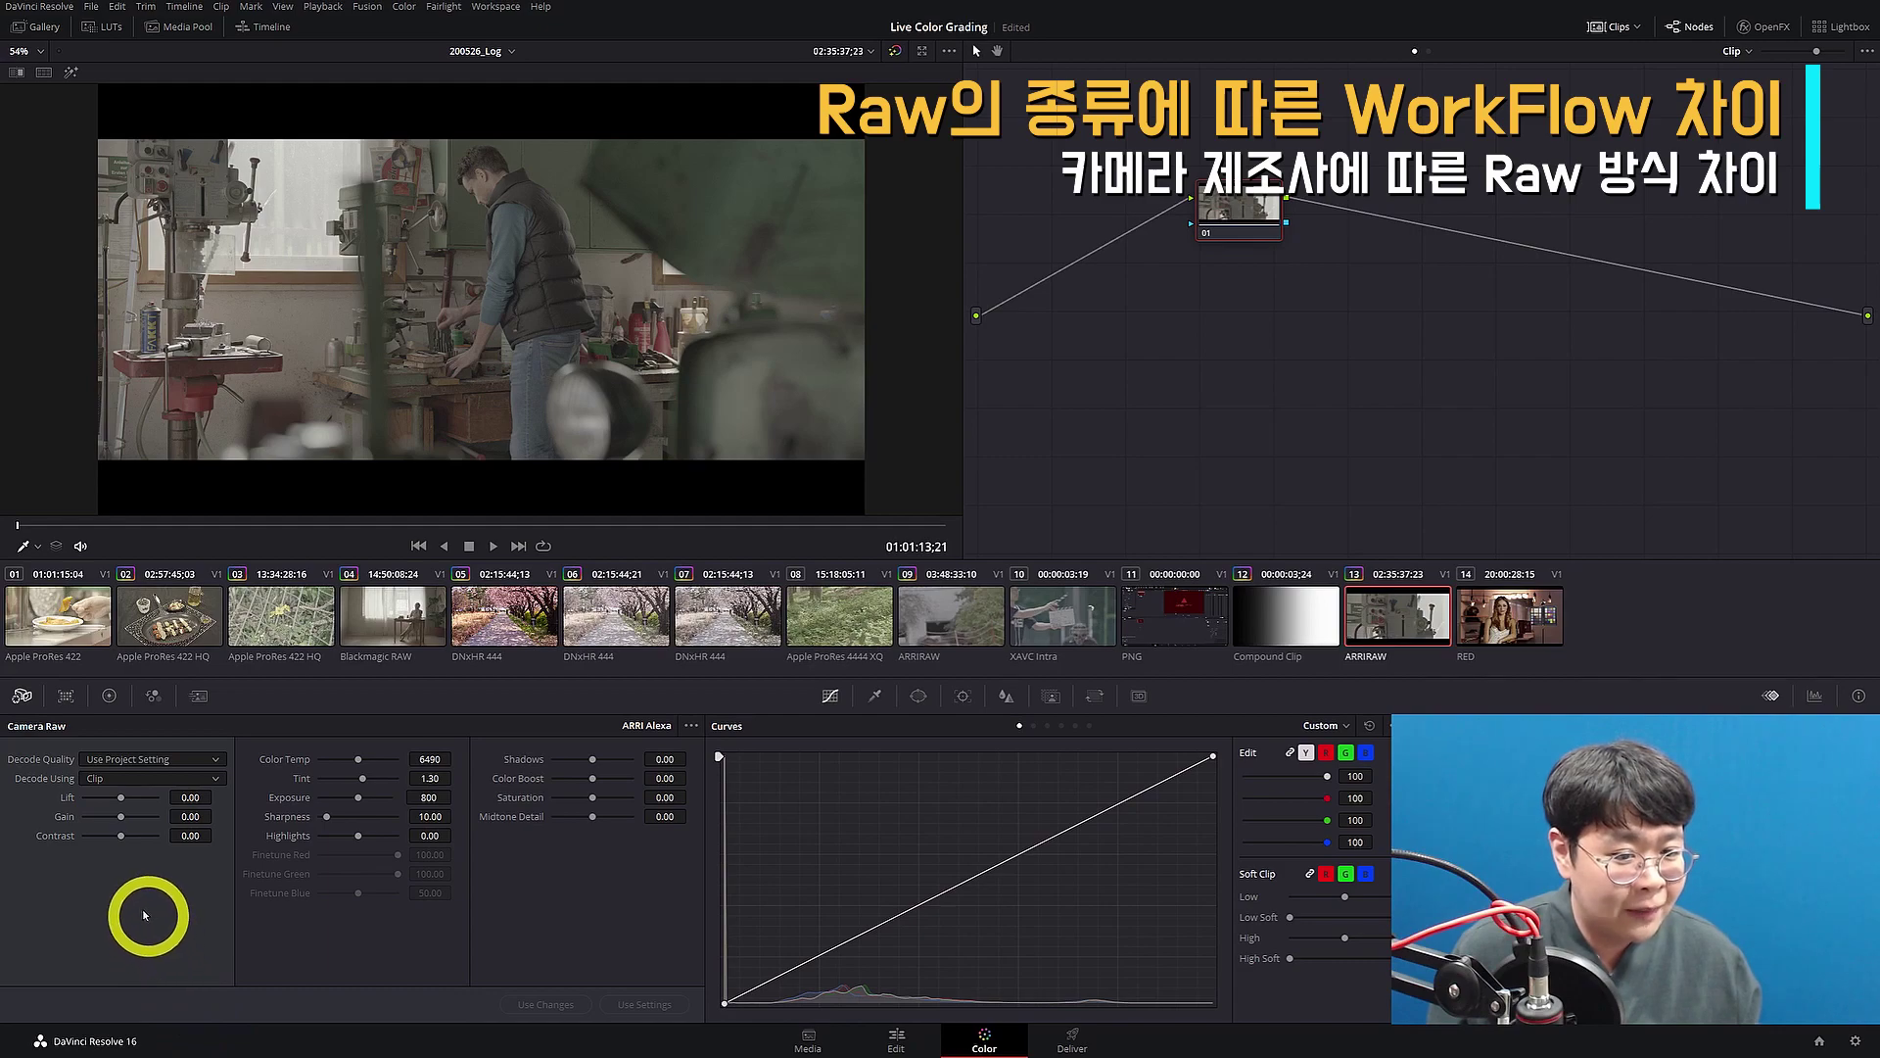
pyautogui.click(118, 940)
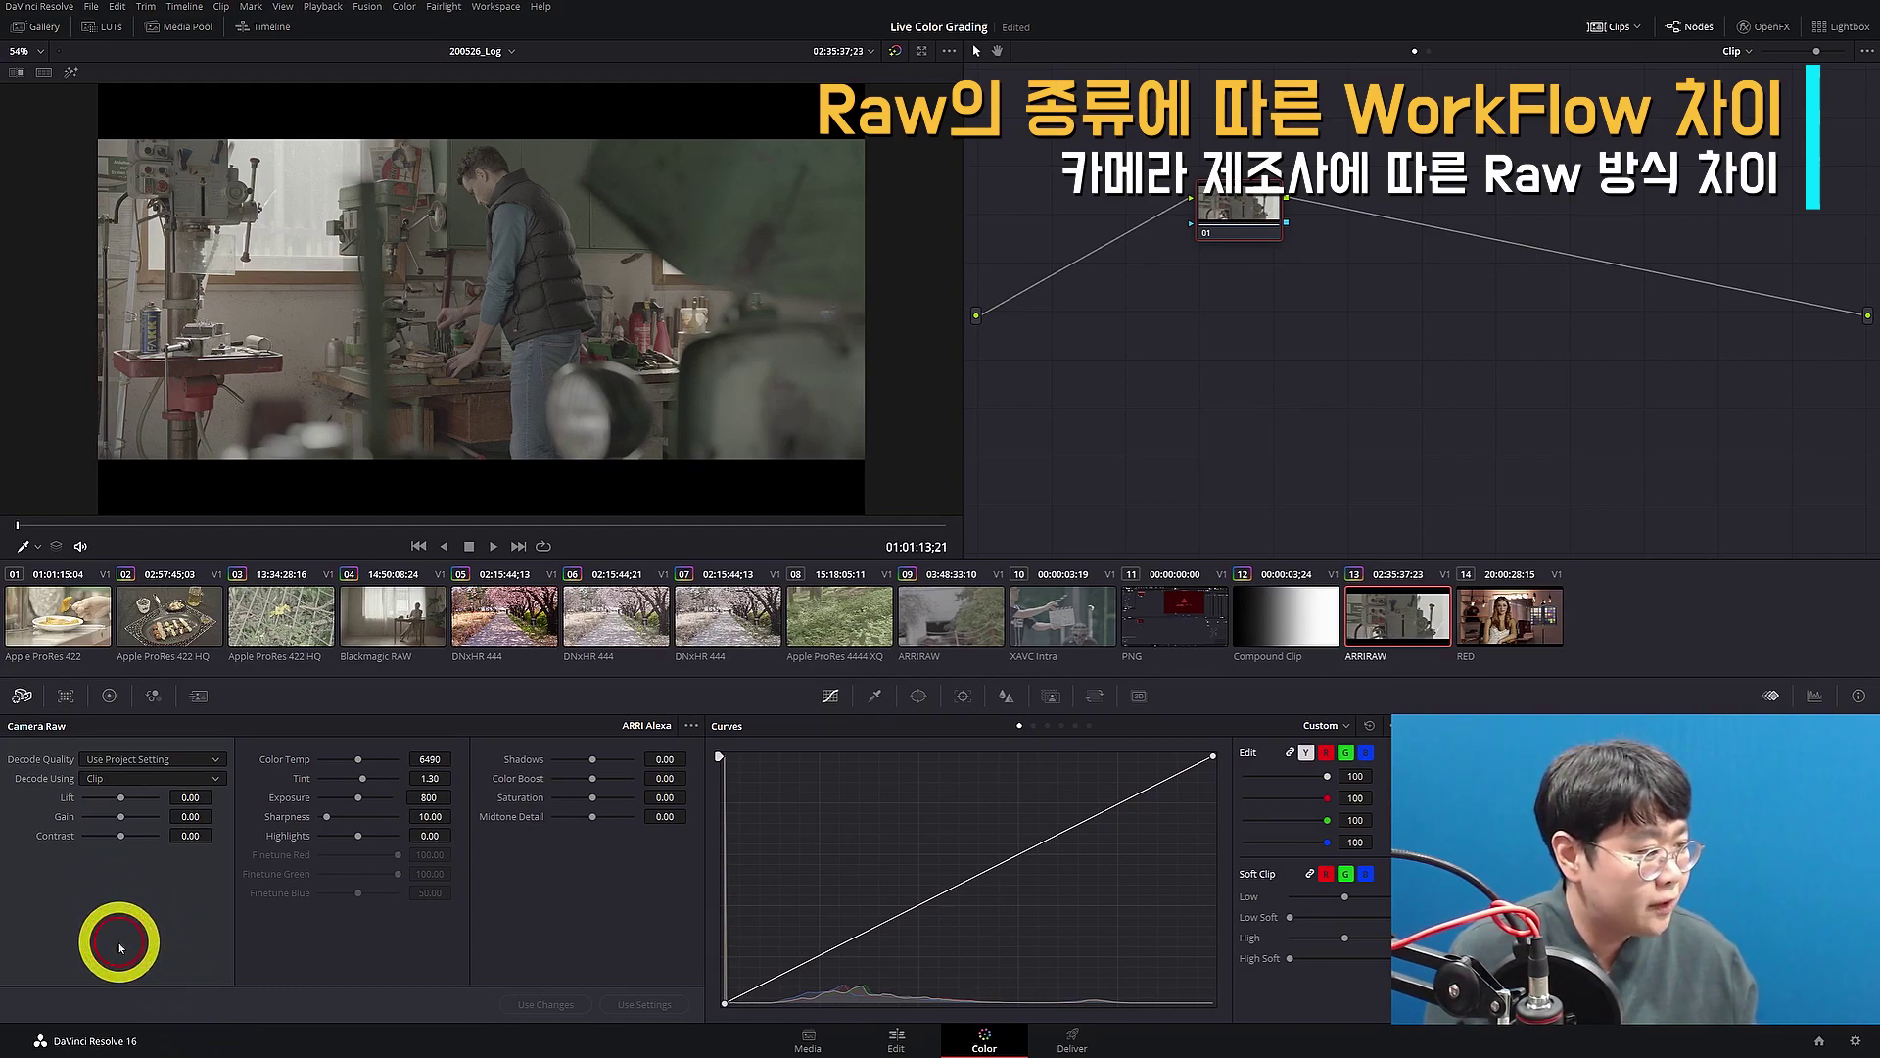
pyautogui.click(125, 938)
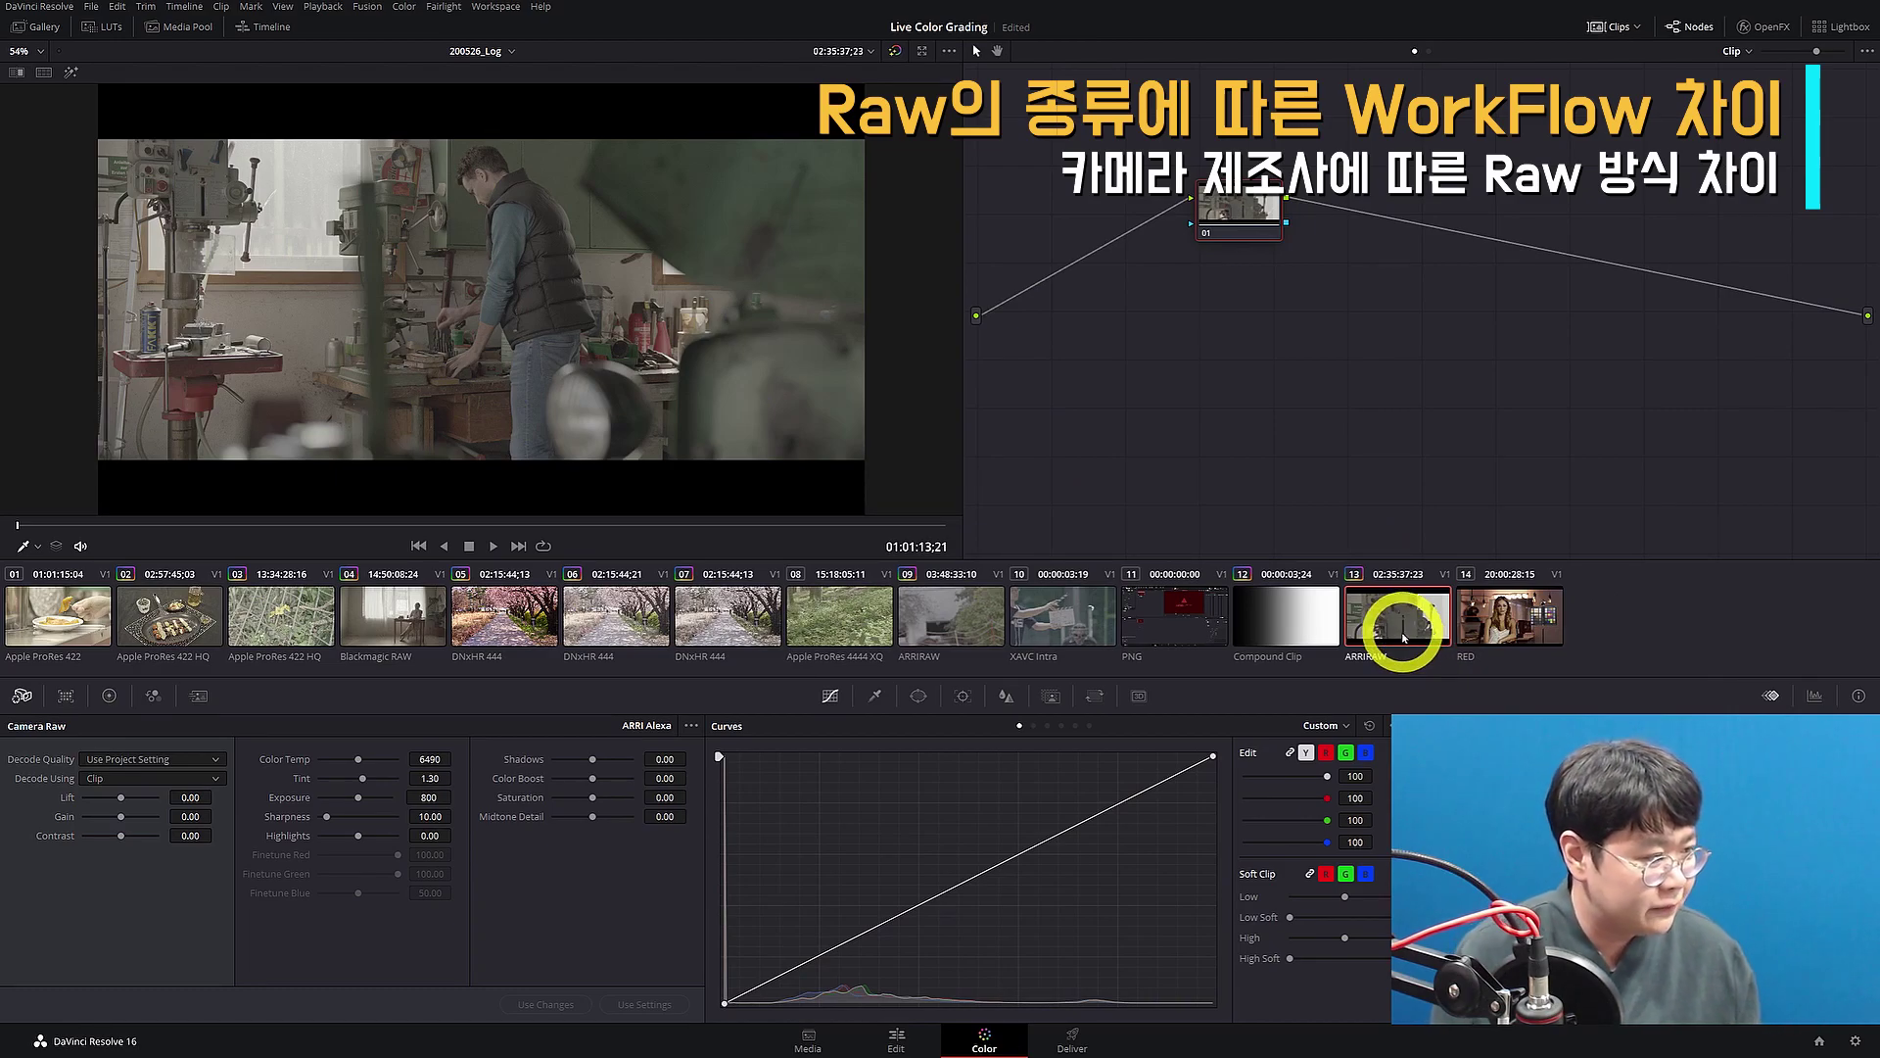
# - Set RED clip 14's Camera Raw decoding to Clip and its Gamma Curve to REDlog Film
pyautogui.click(1508, 615)
pyautogui.click(153, 780)
pyautogui.click(152, 845)
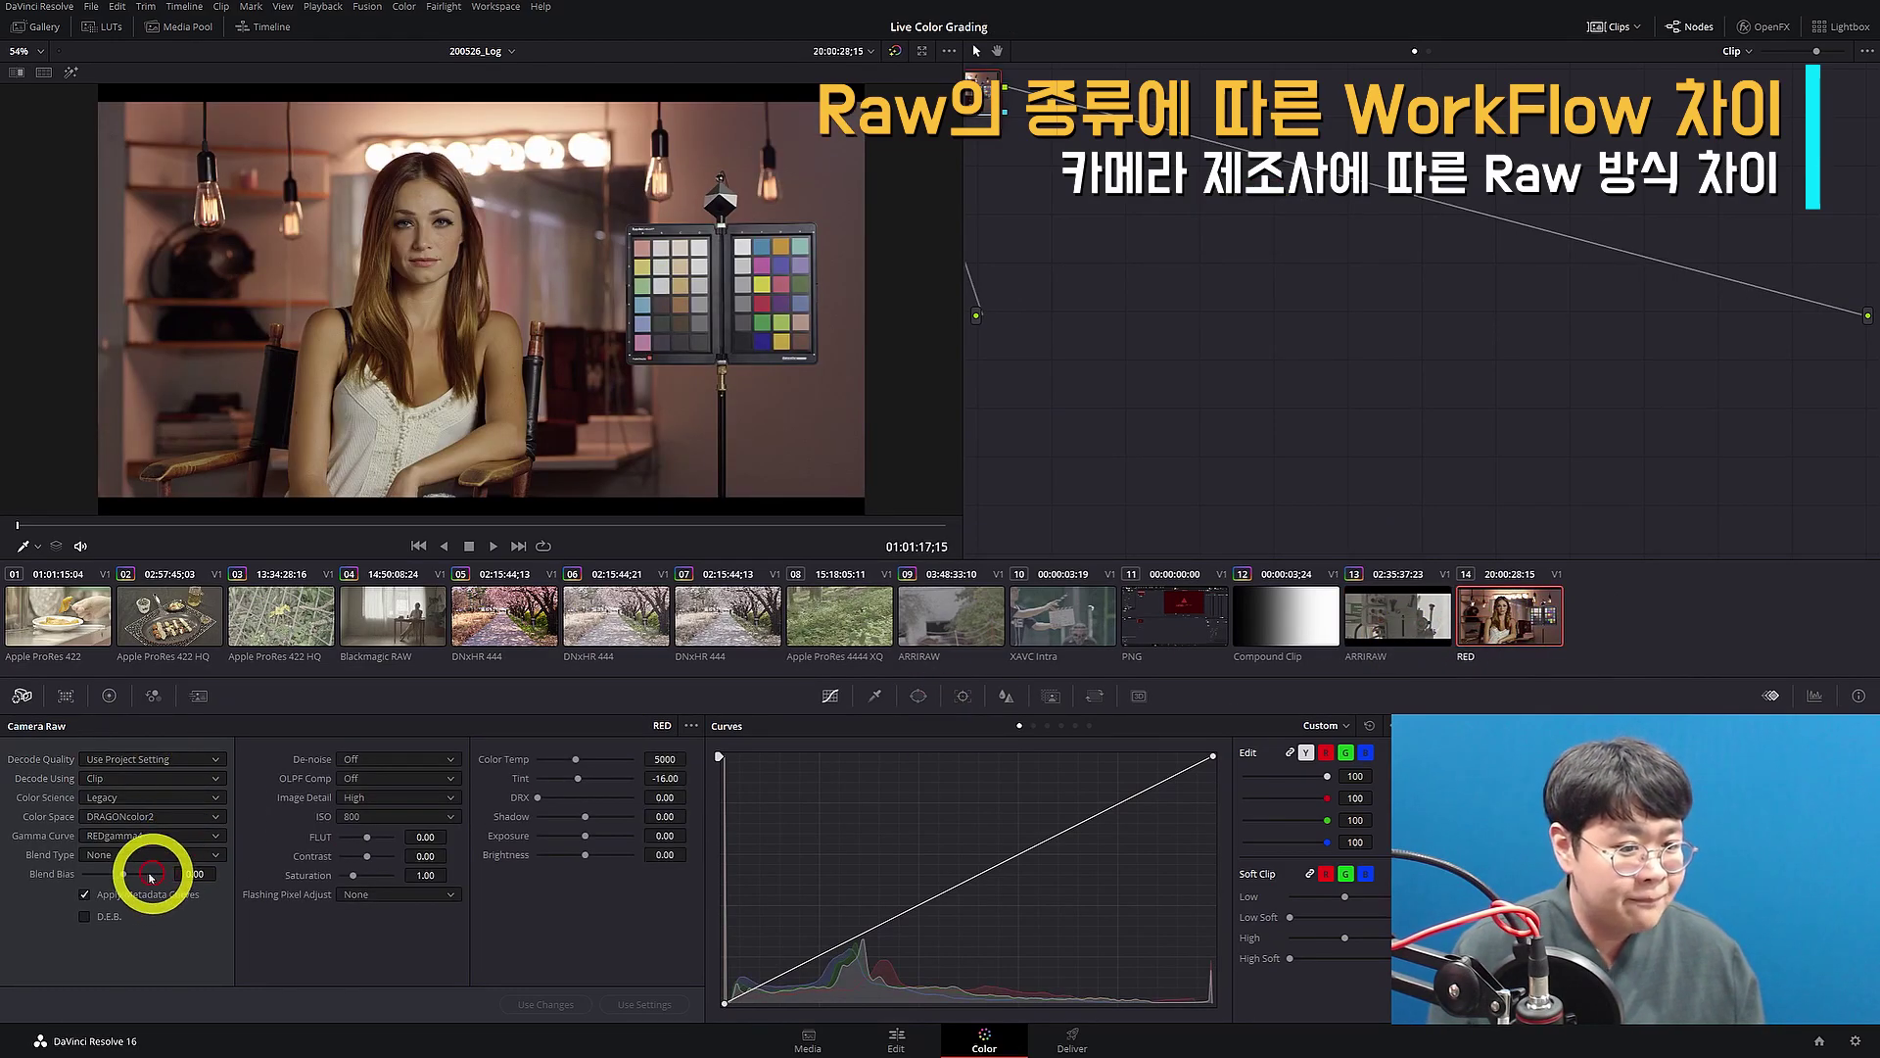
pyautogui.click(201, 840)
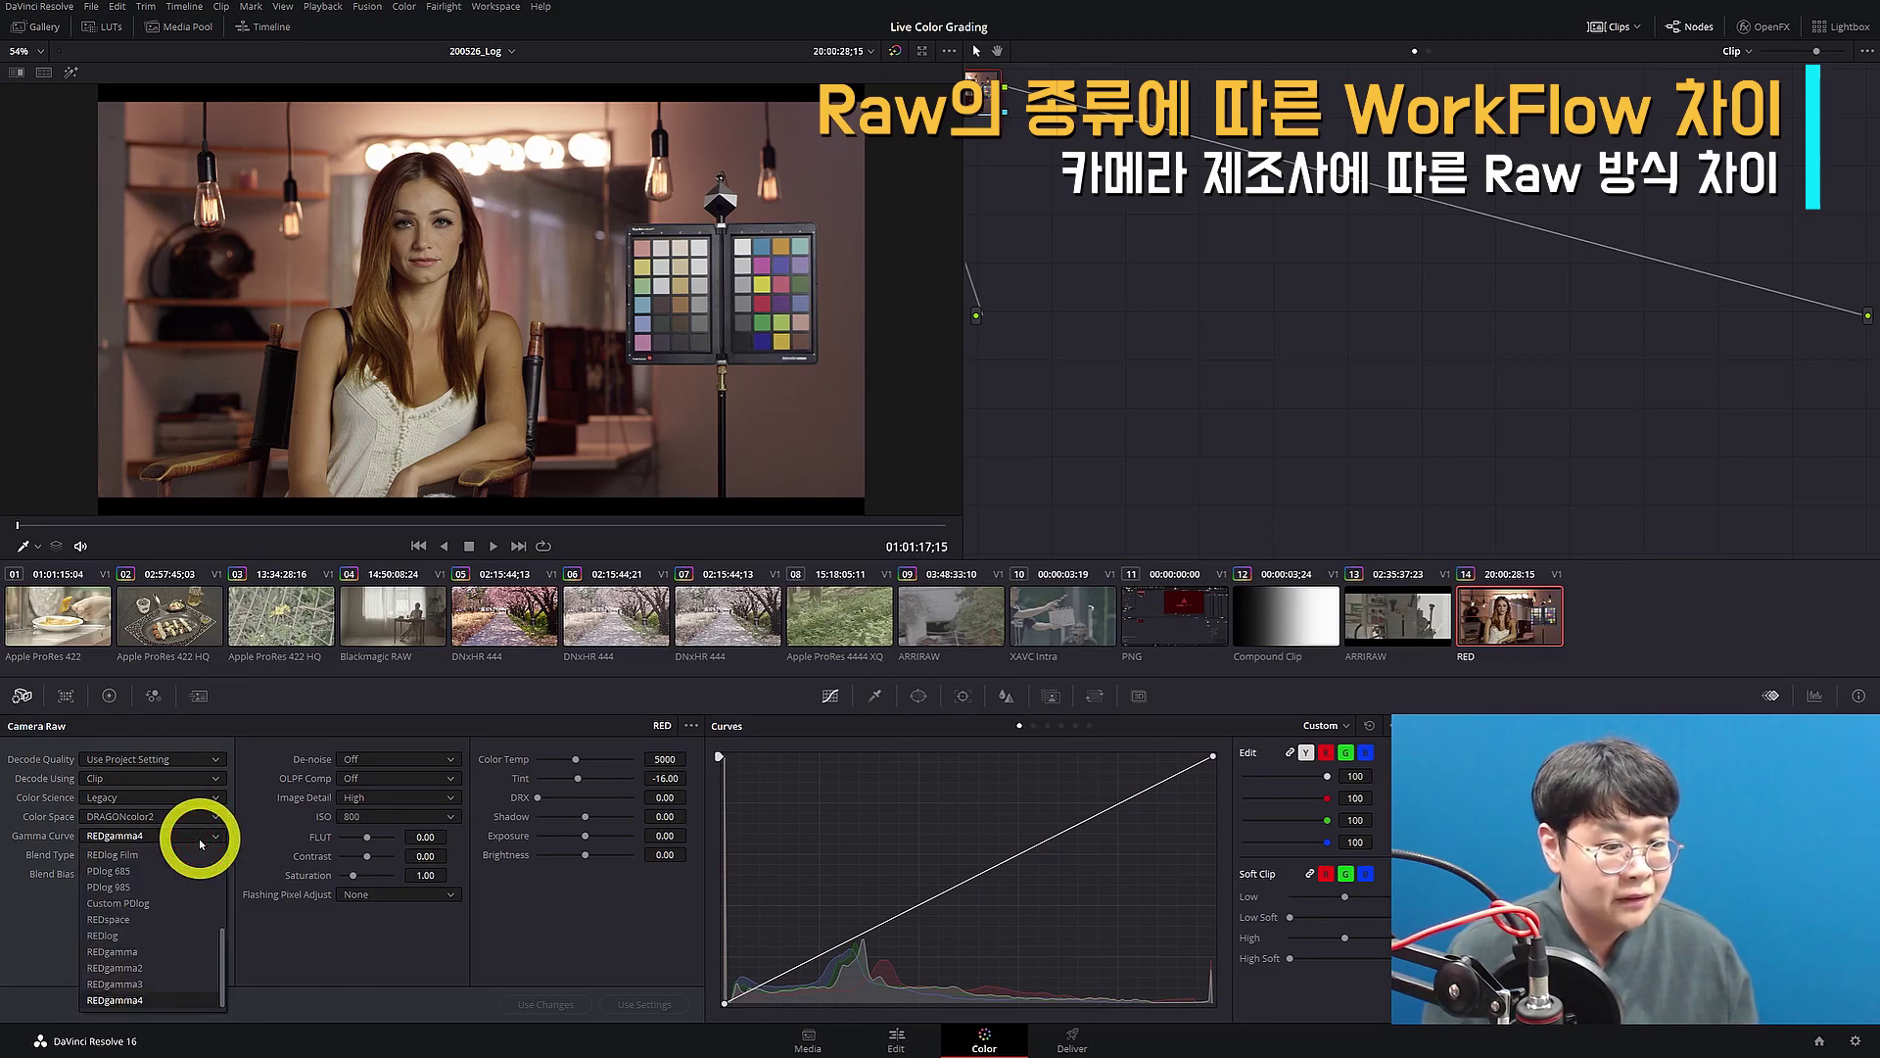
pyautogui.click(182, 853)
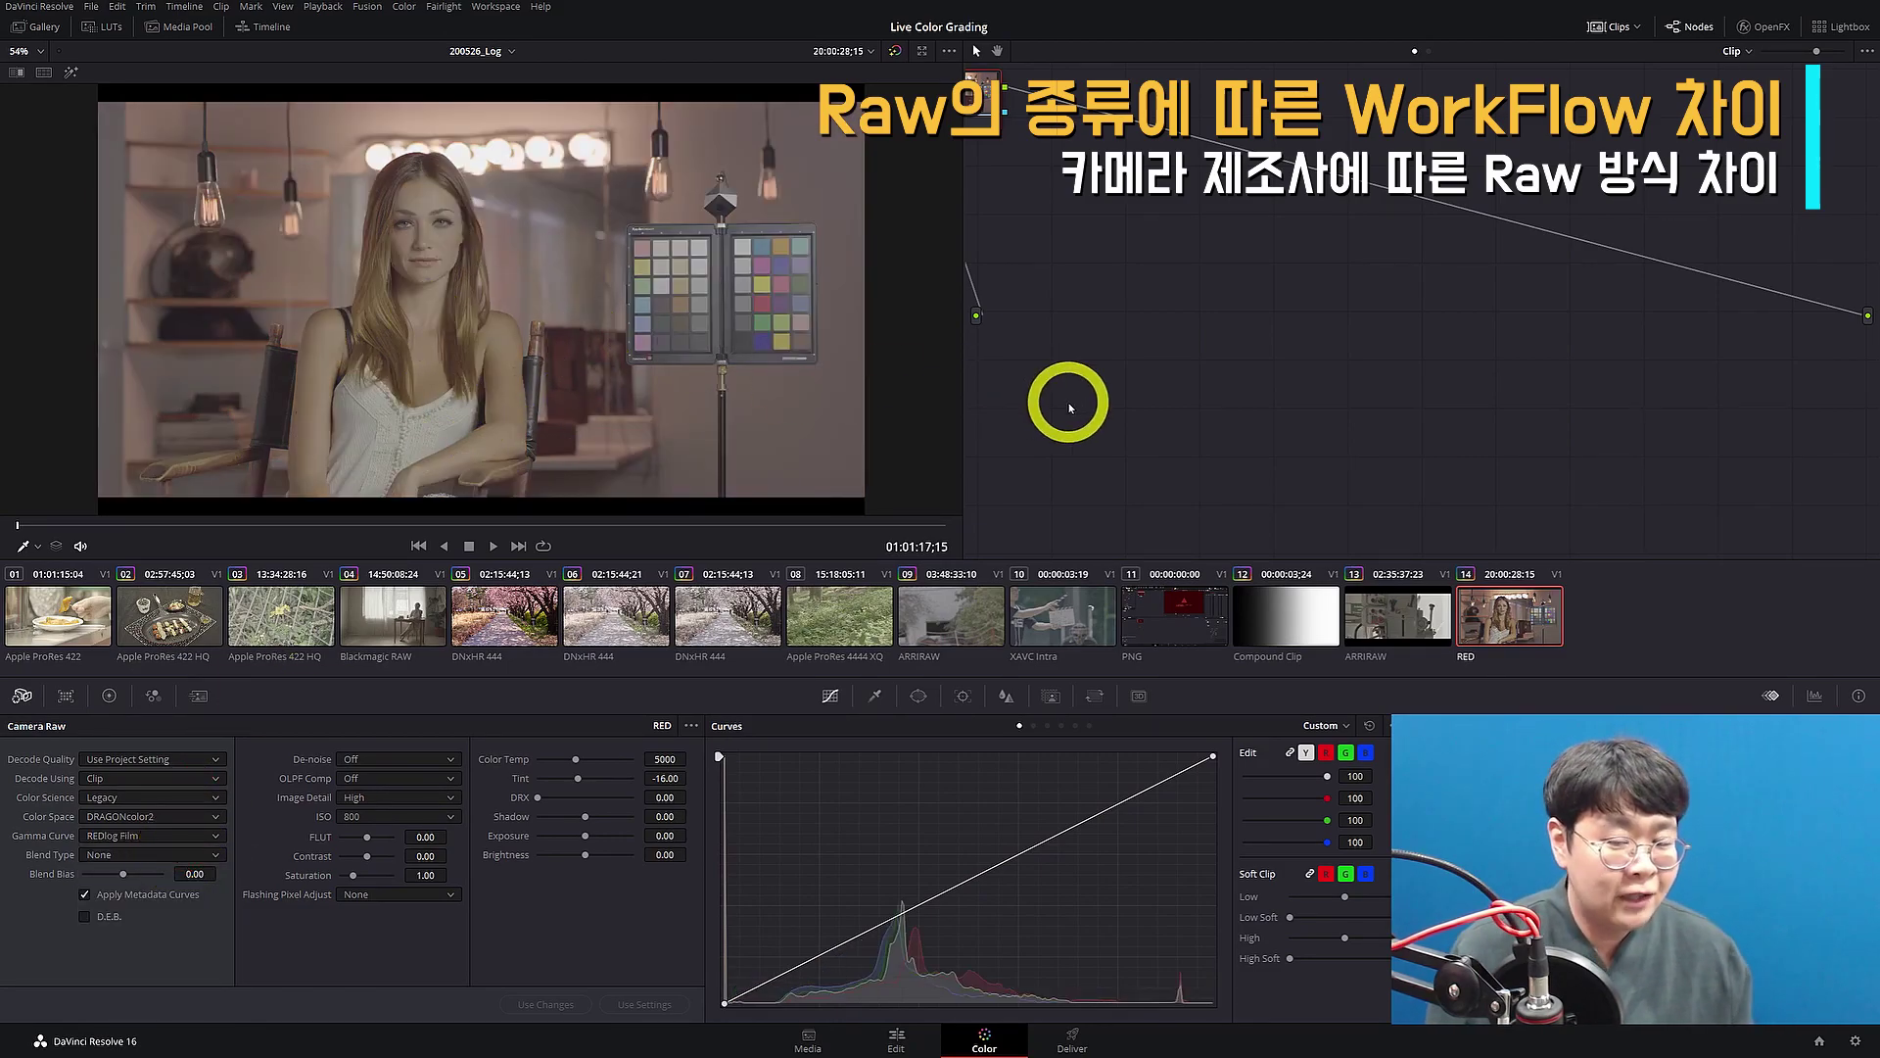
# - Show the waveform scopes and change RED clip 14's Gamma Curve to Rec.709
pyautogui.hotkey('ctrl', 'shift', 'w')
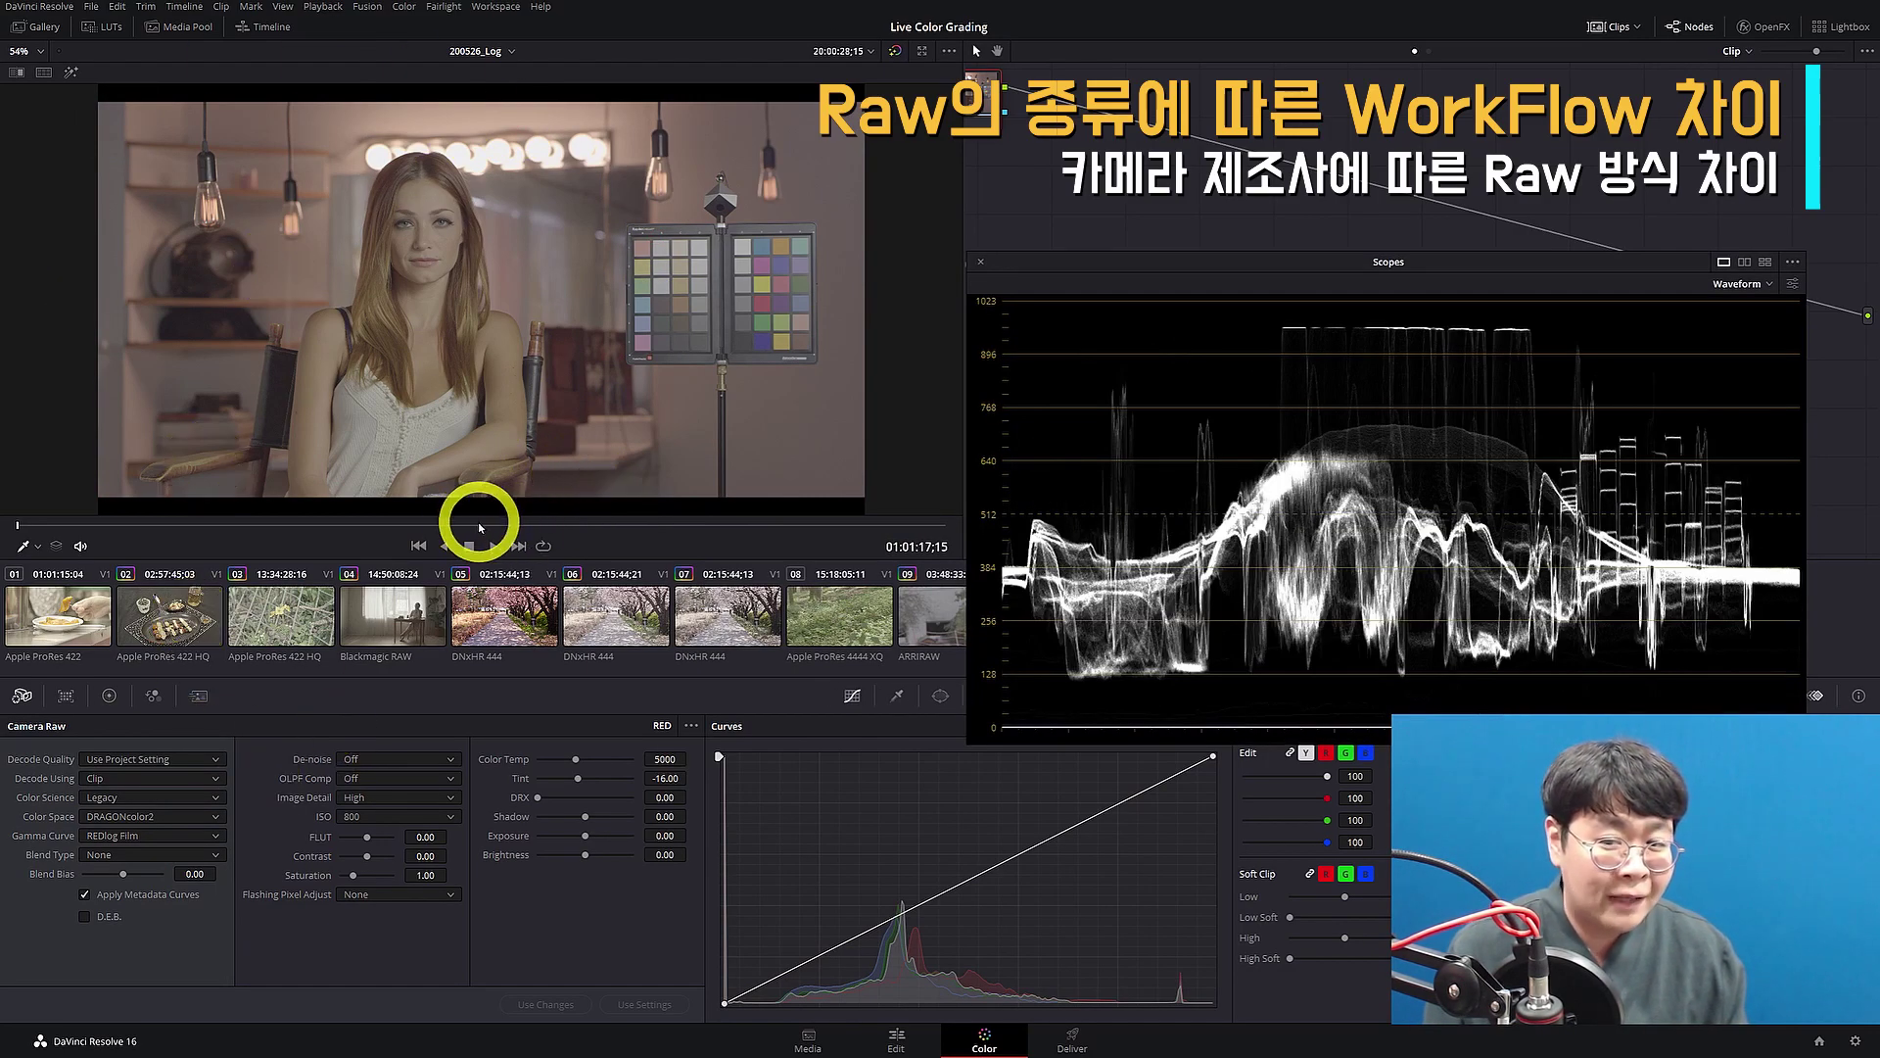
pyautogui.click(140, 839)
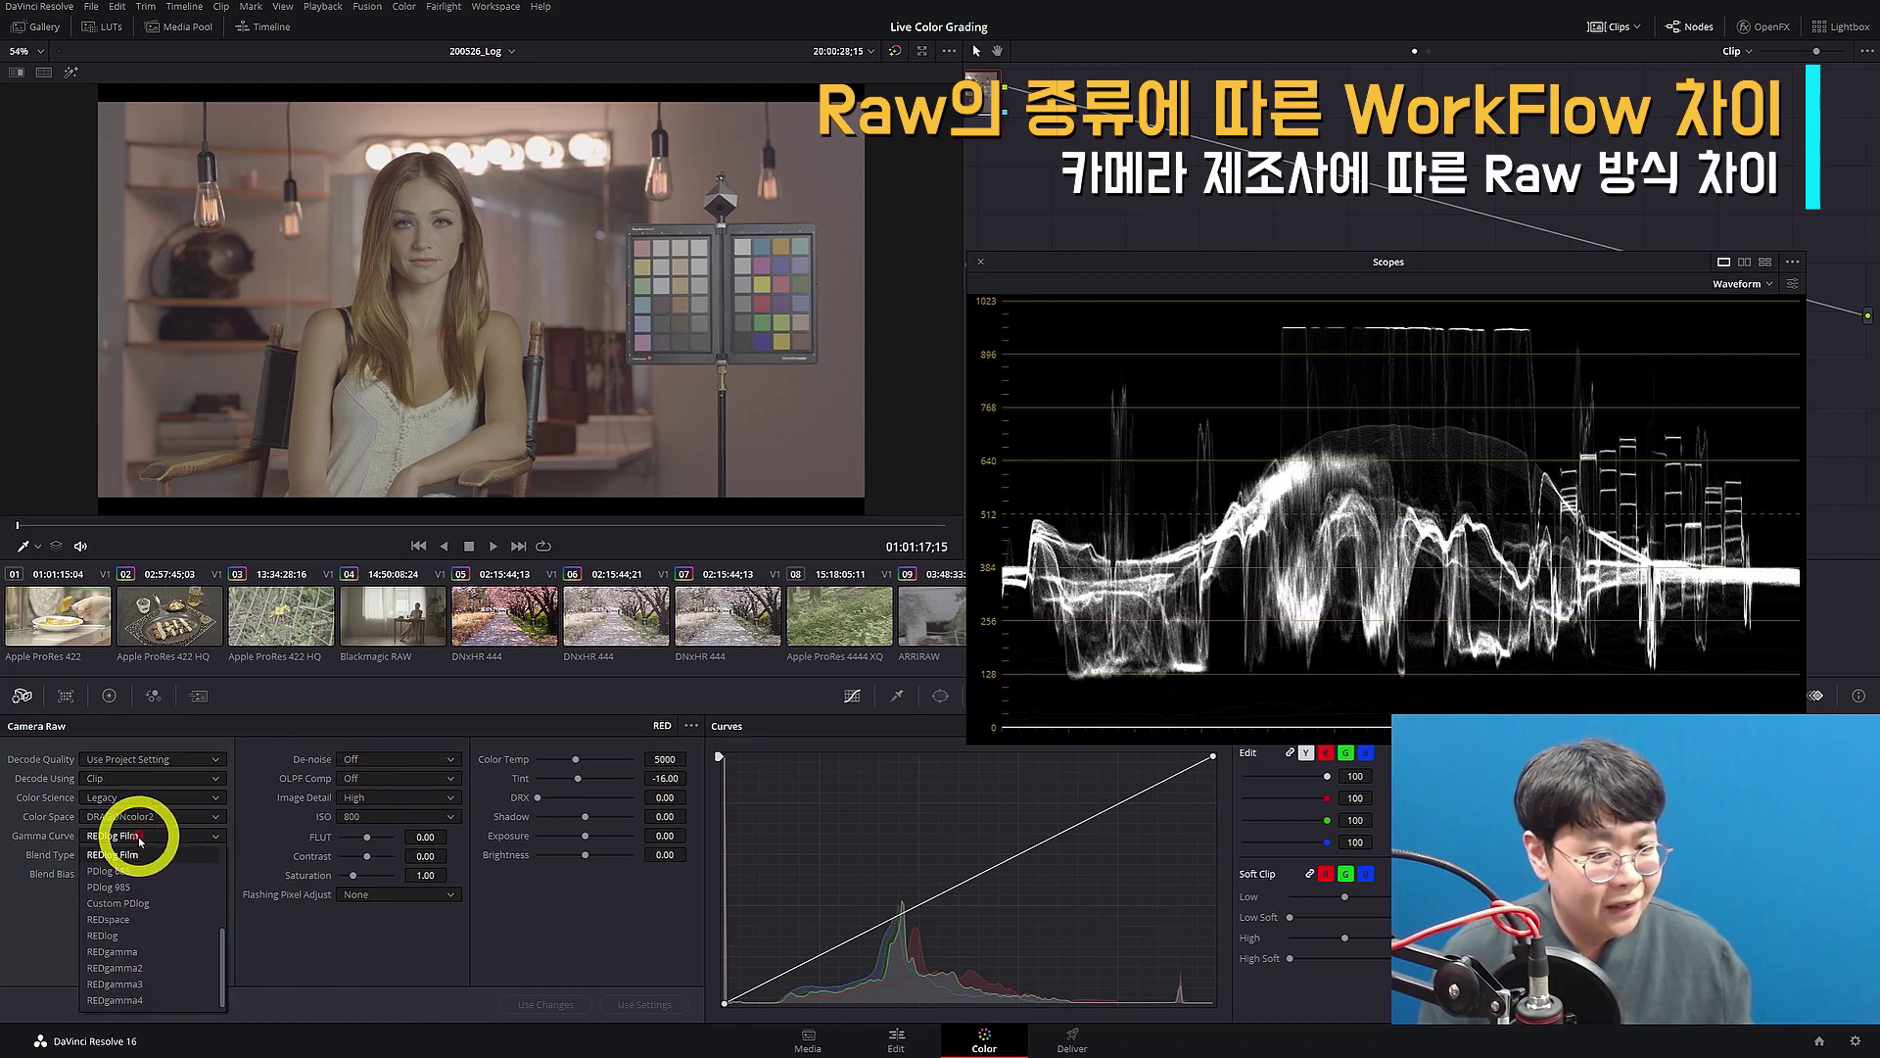
pyautogui.scroll(3, 163, 919)
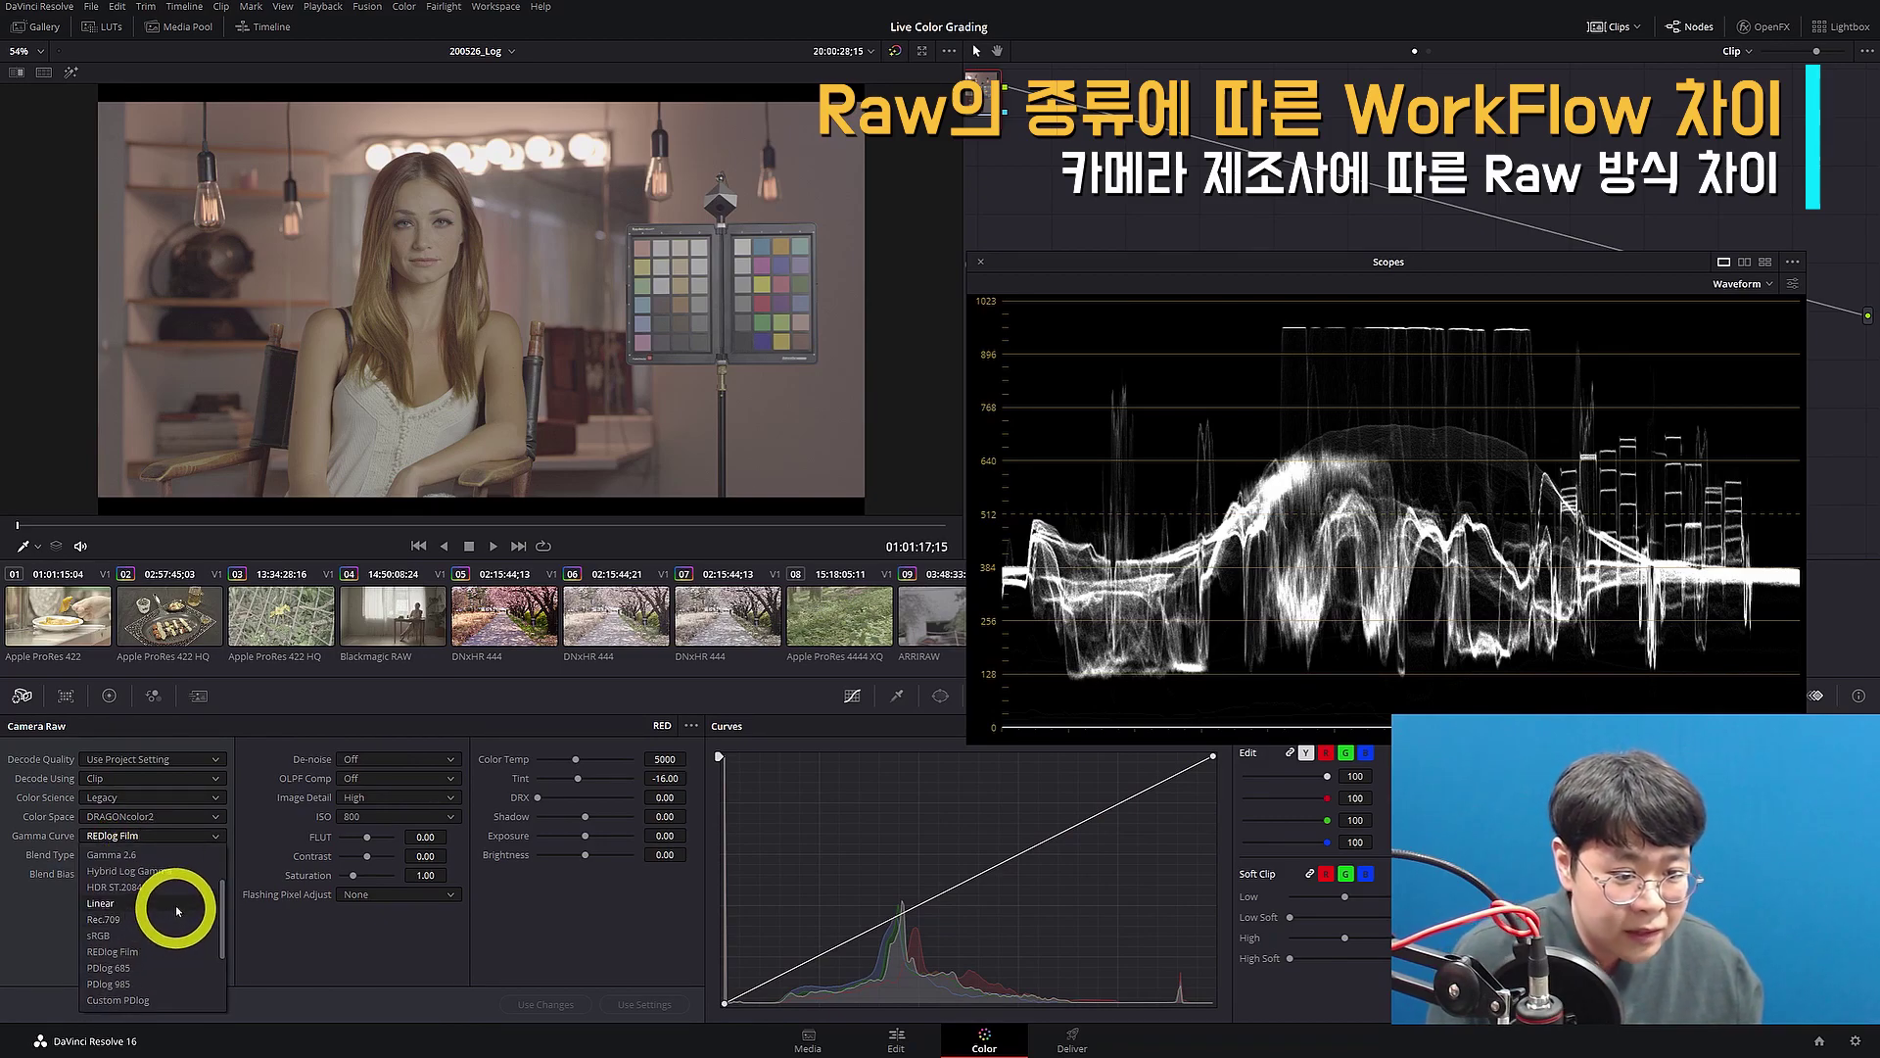
pyautogui.click(167, 921)
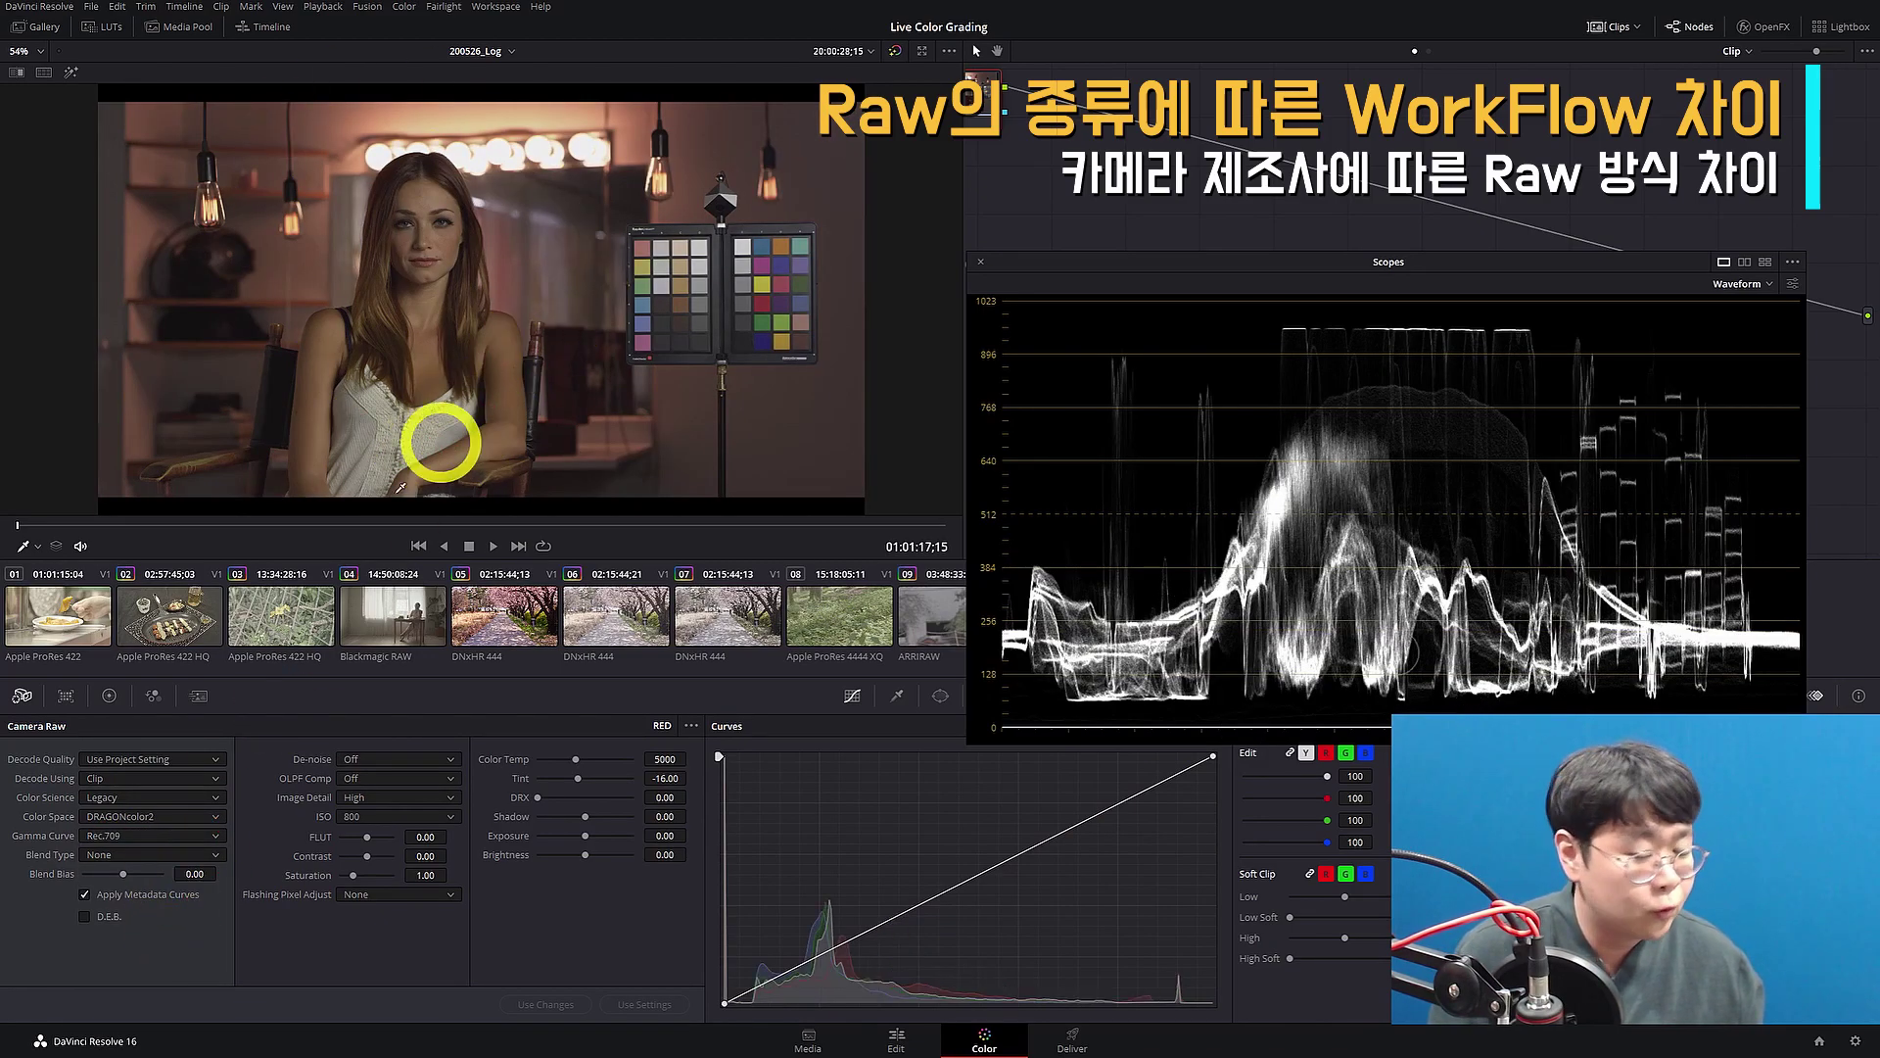
# - Set RED clip 14's Gamma Curve to REDgamma4, then reposition its node and close the scopes
pyautogui.click(158, 842)
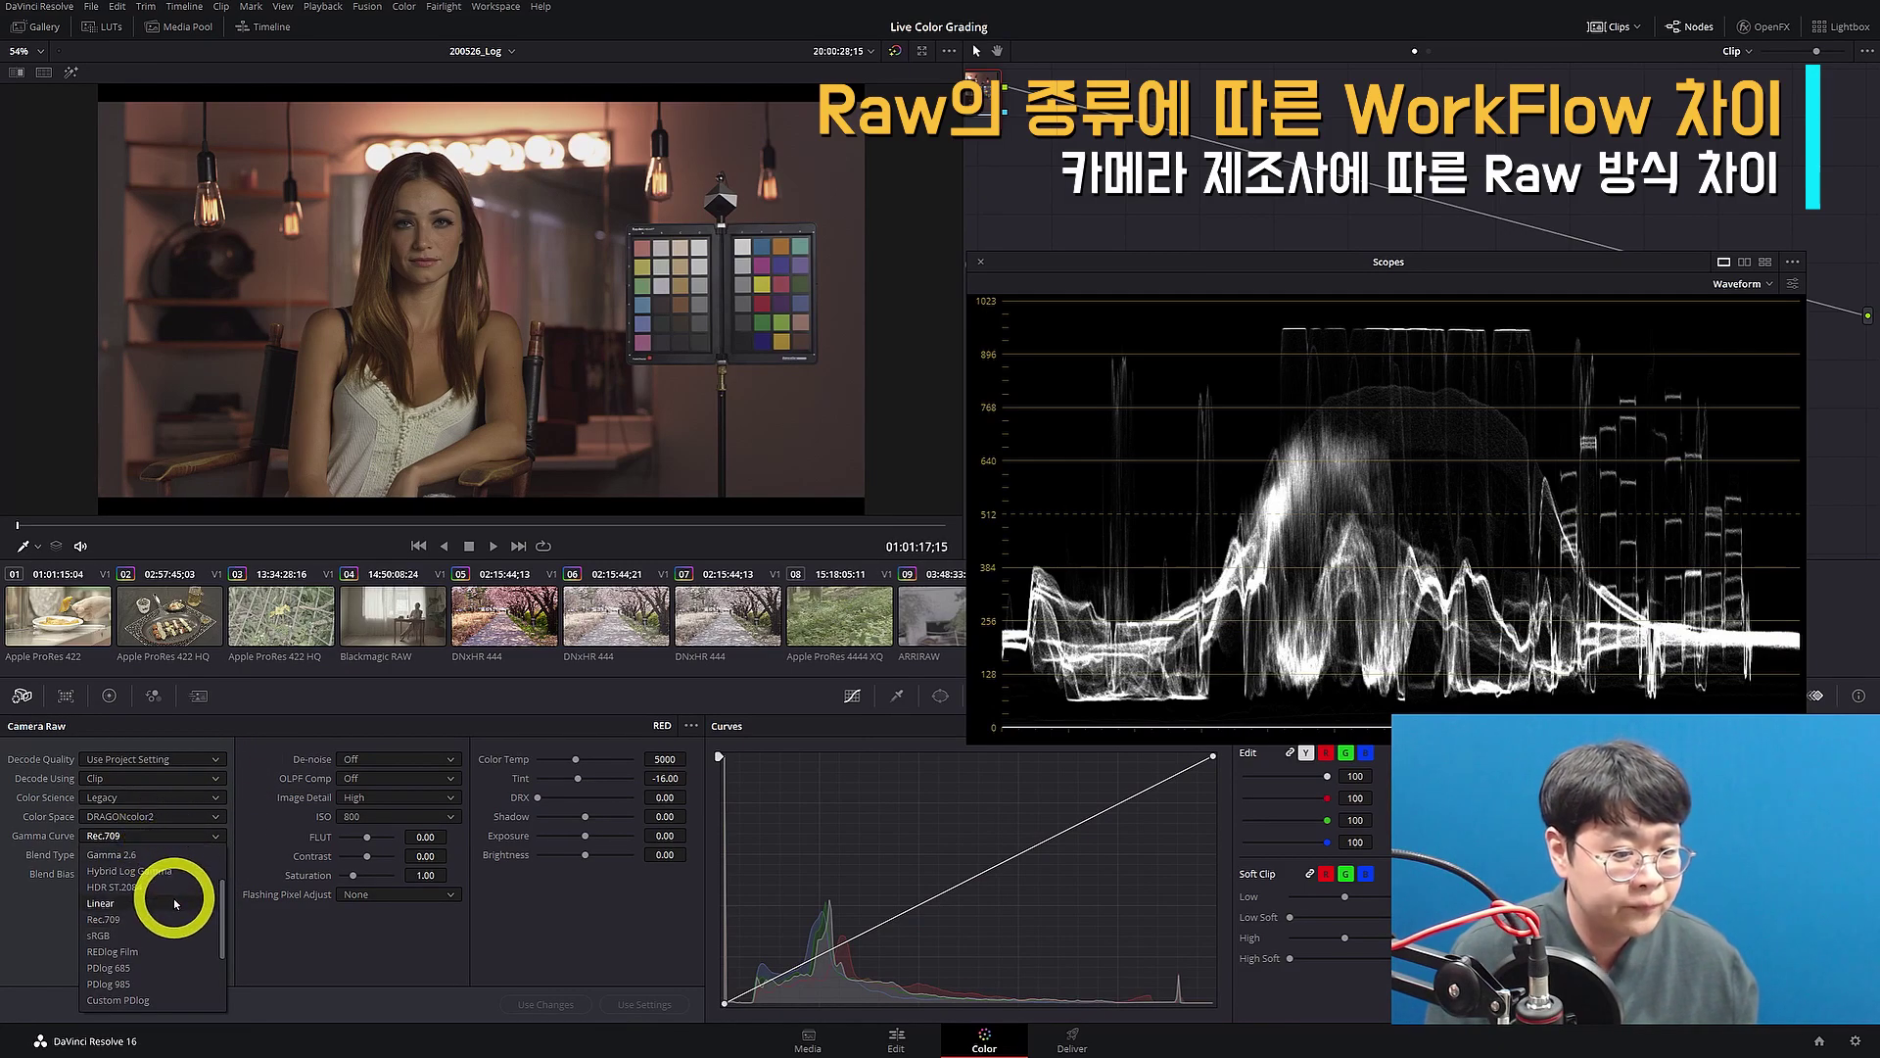
pyautogui.scroll(-2, 138, 990)
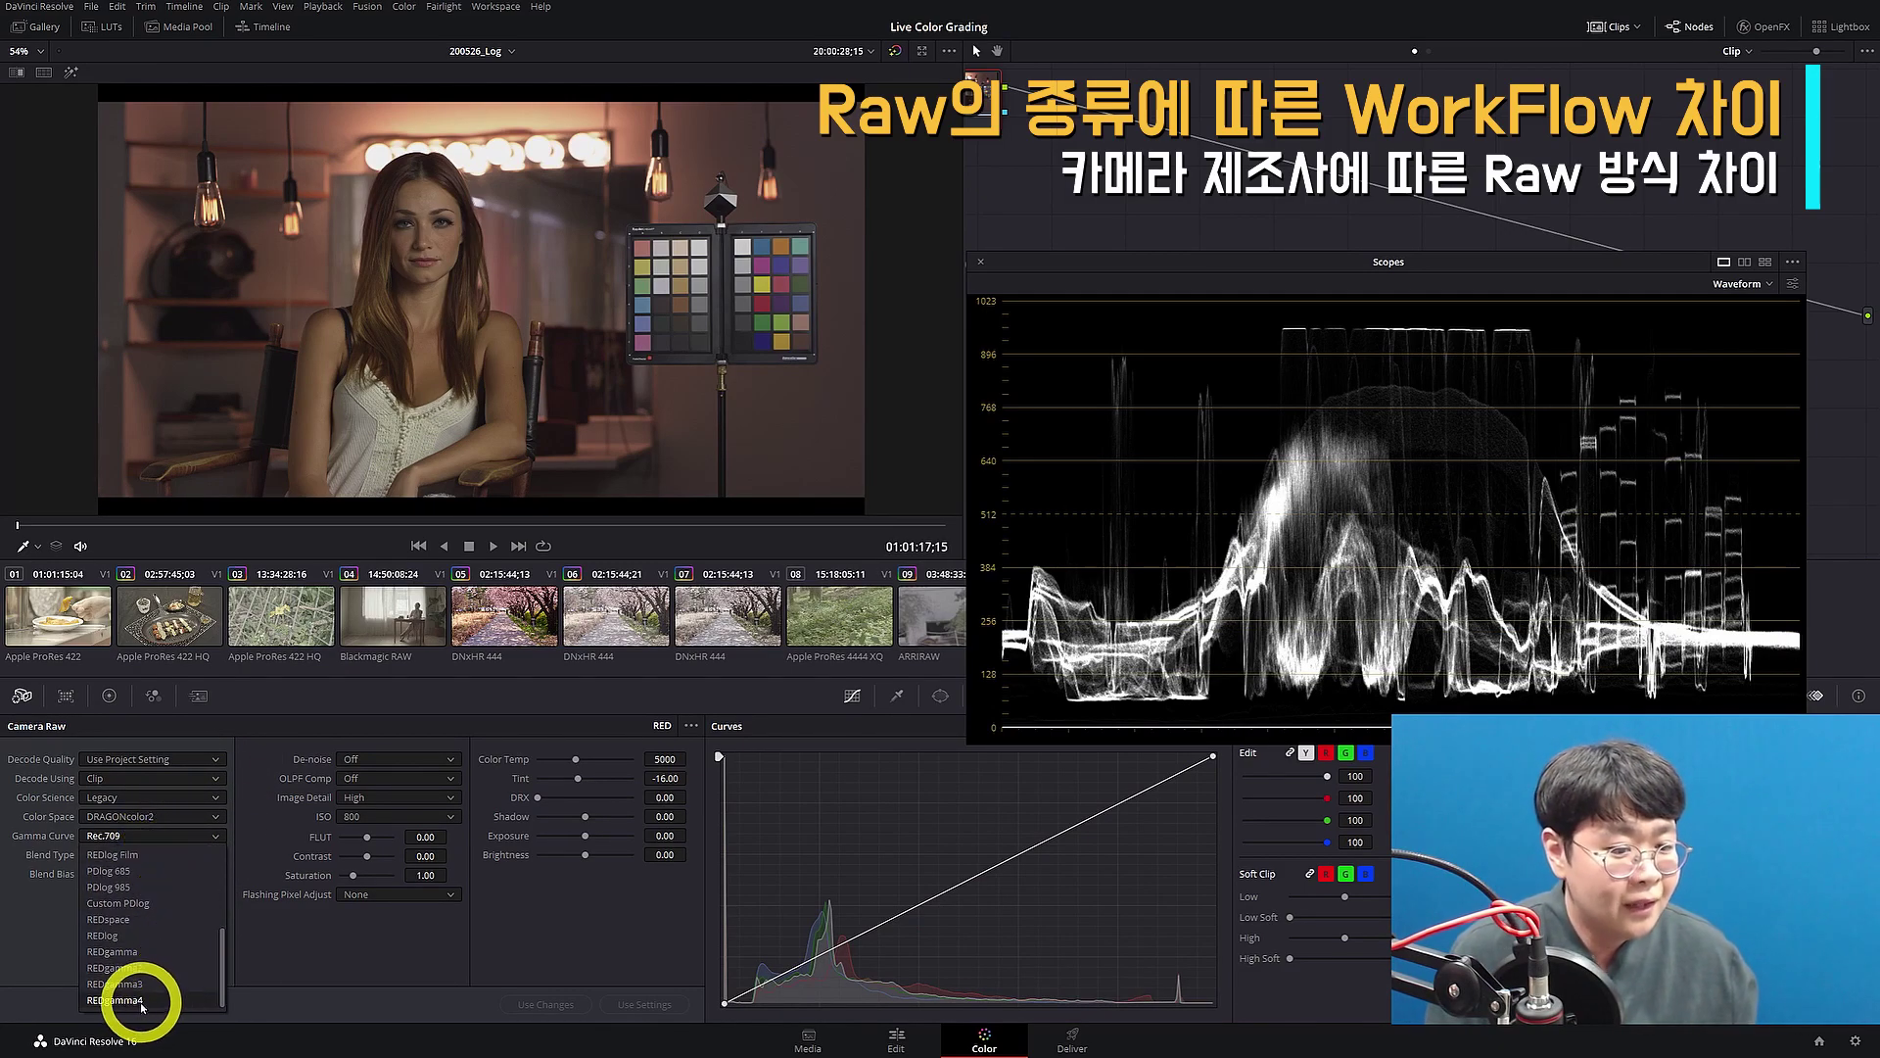
pyautogui.click(138, 1004)
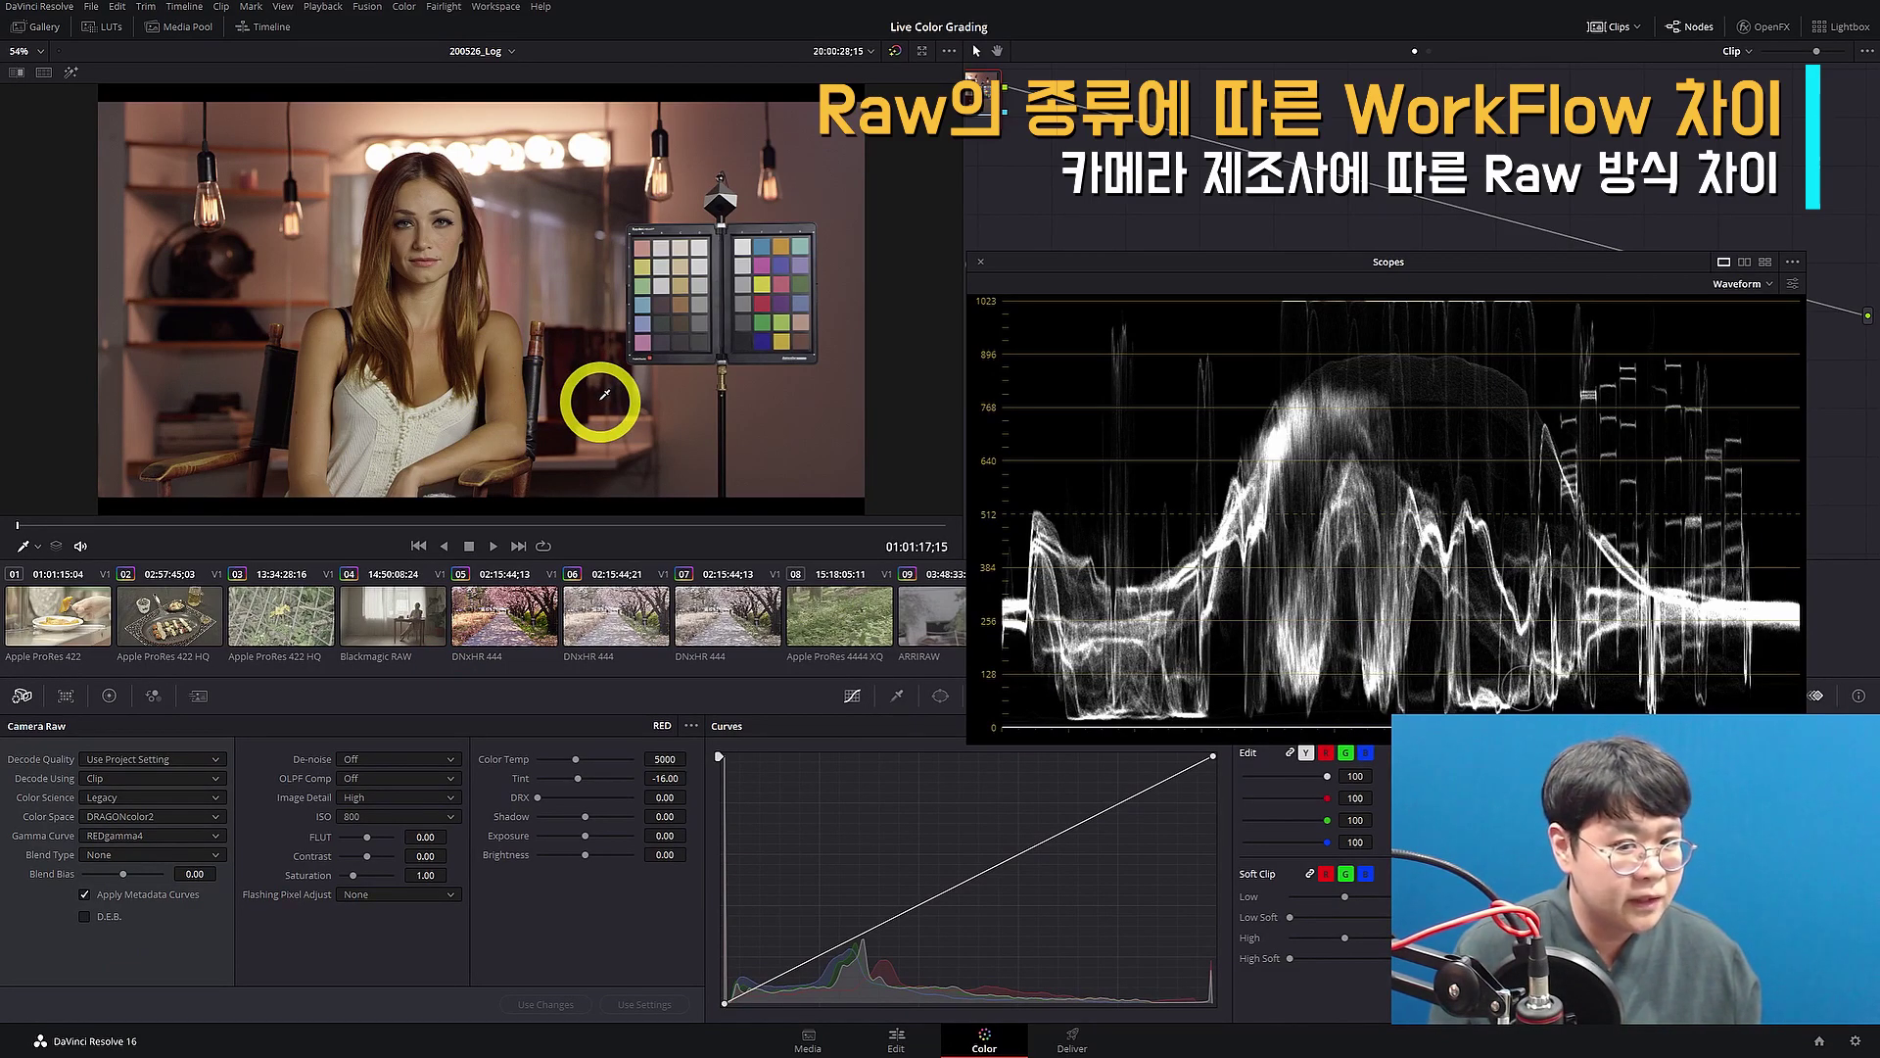
pyautogui.moveTo(984, 103); pyautogui.dragTo(1335, 218)
pyautogui.click(981, 262)
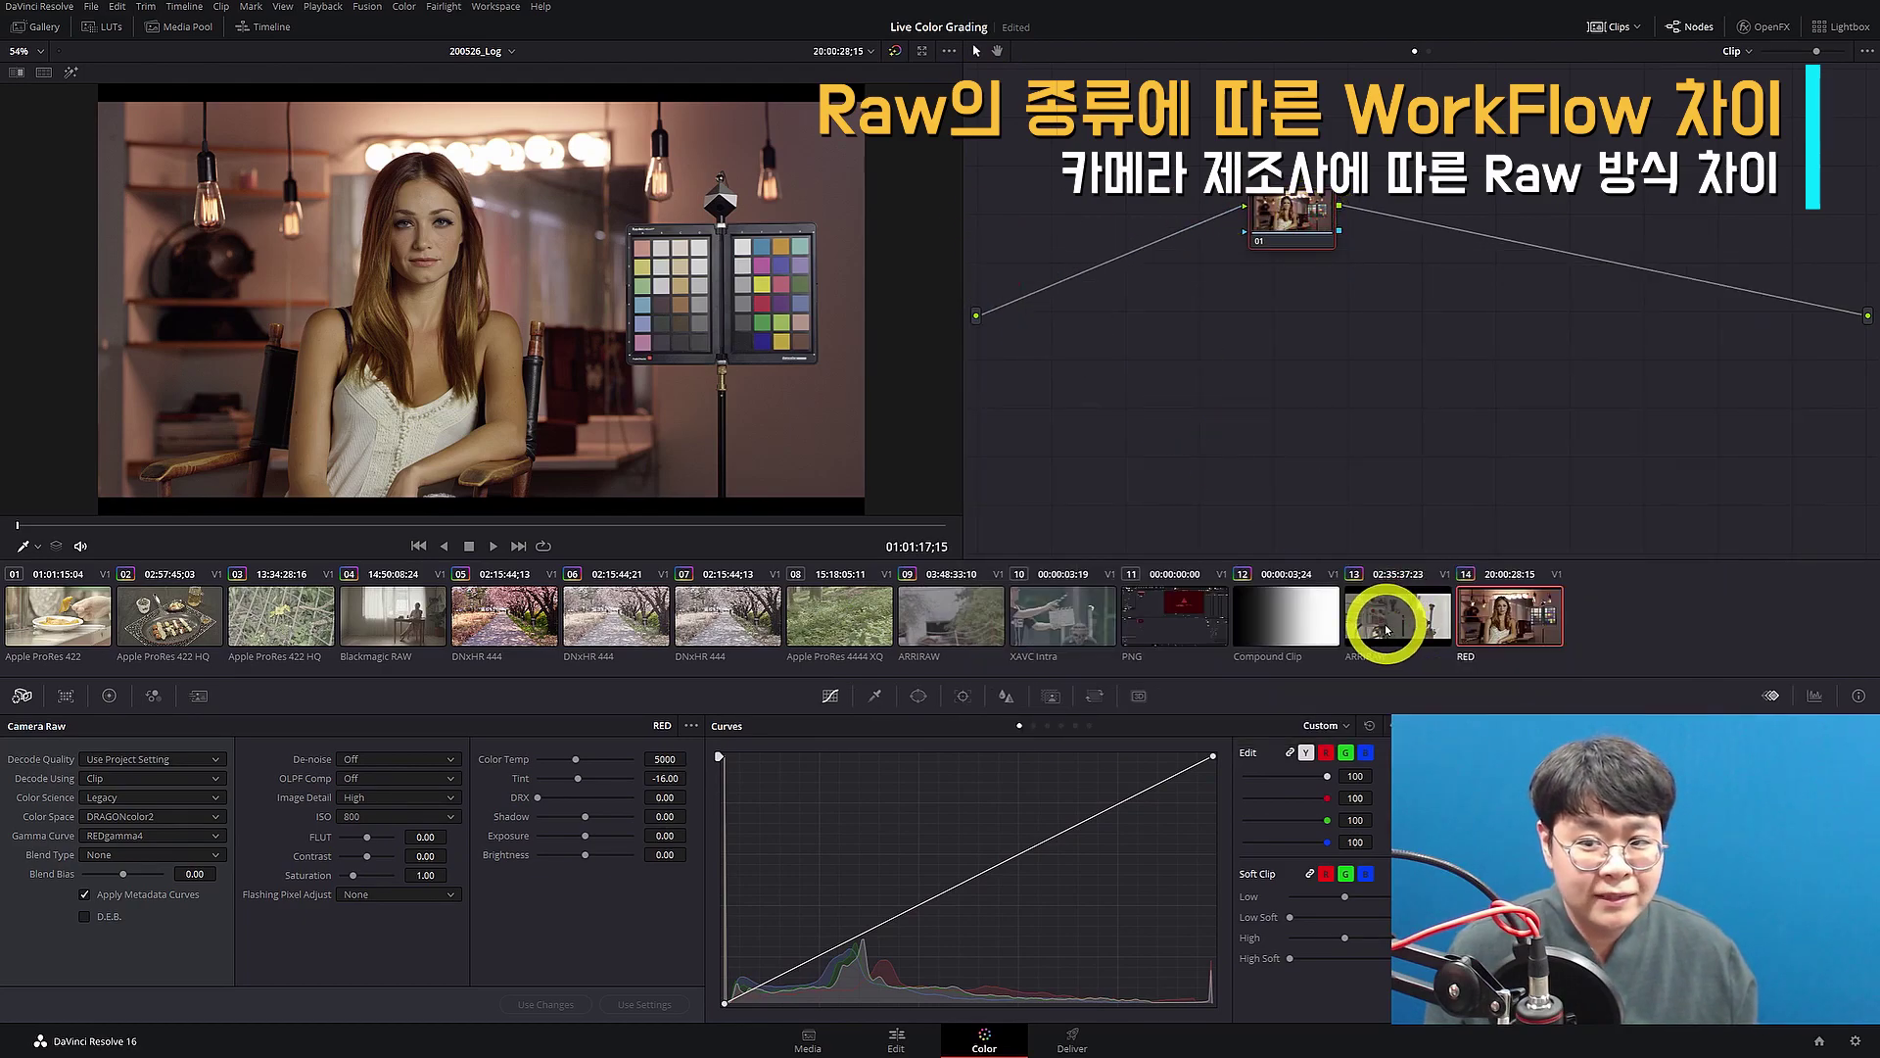
# - Add two serial nodes after the first node of ARRIRAW clip 13
pyautogui.click(1386, 630)
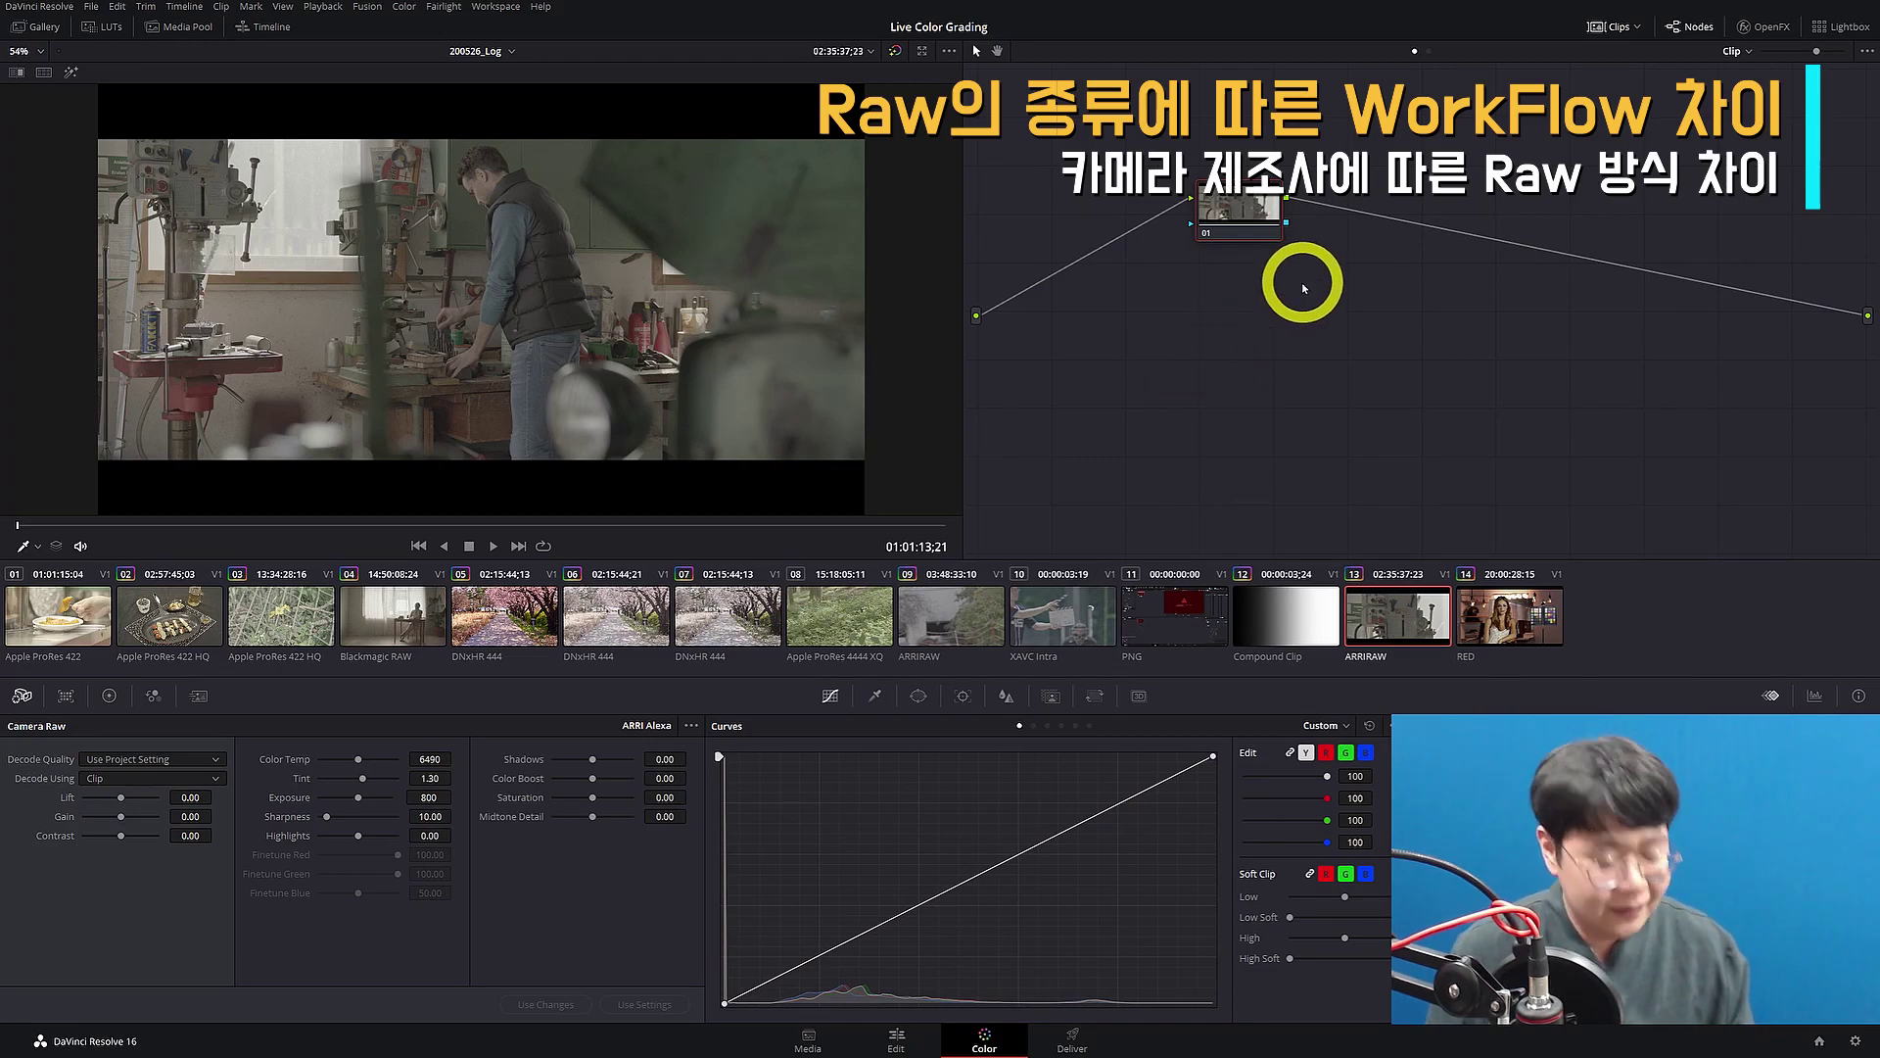
pyautogui.hotkey('alt', 's')
pyautogui.hotkey('alt', 's')
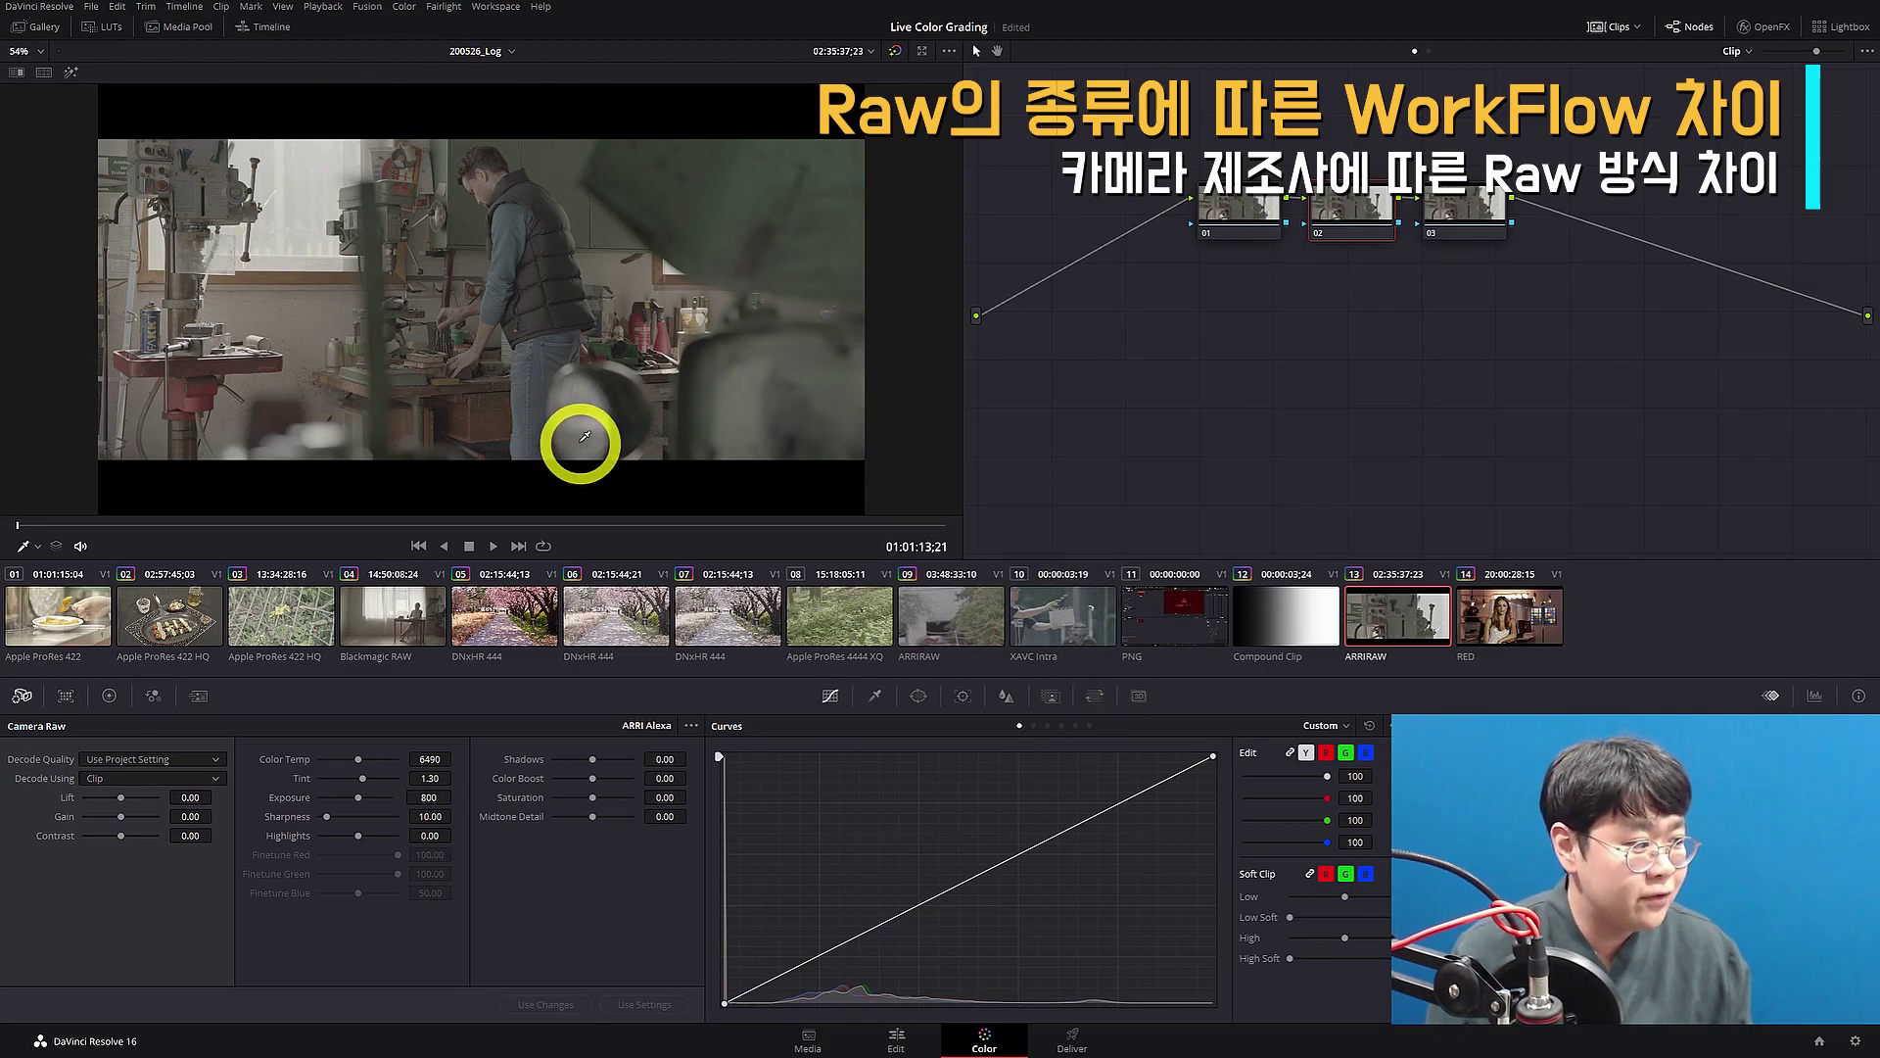
# - Review the Gamma Curve options available in RED clip 14's Camera Raw settings
pyautogui.click(1510, 617)
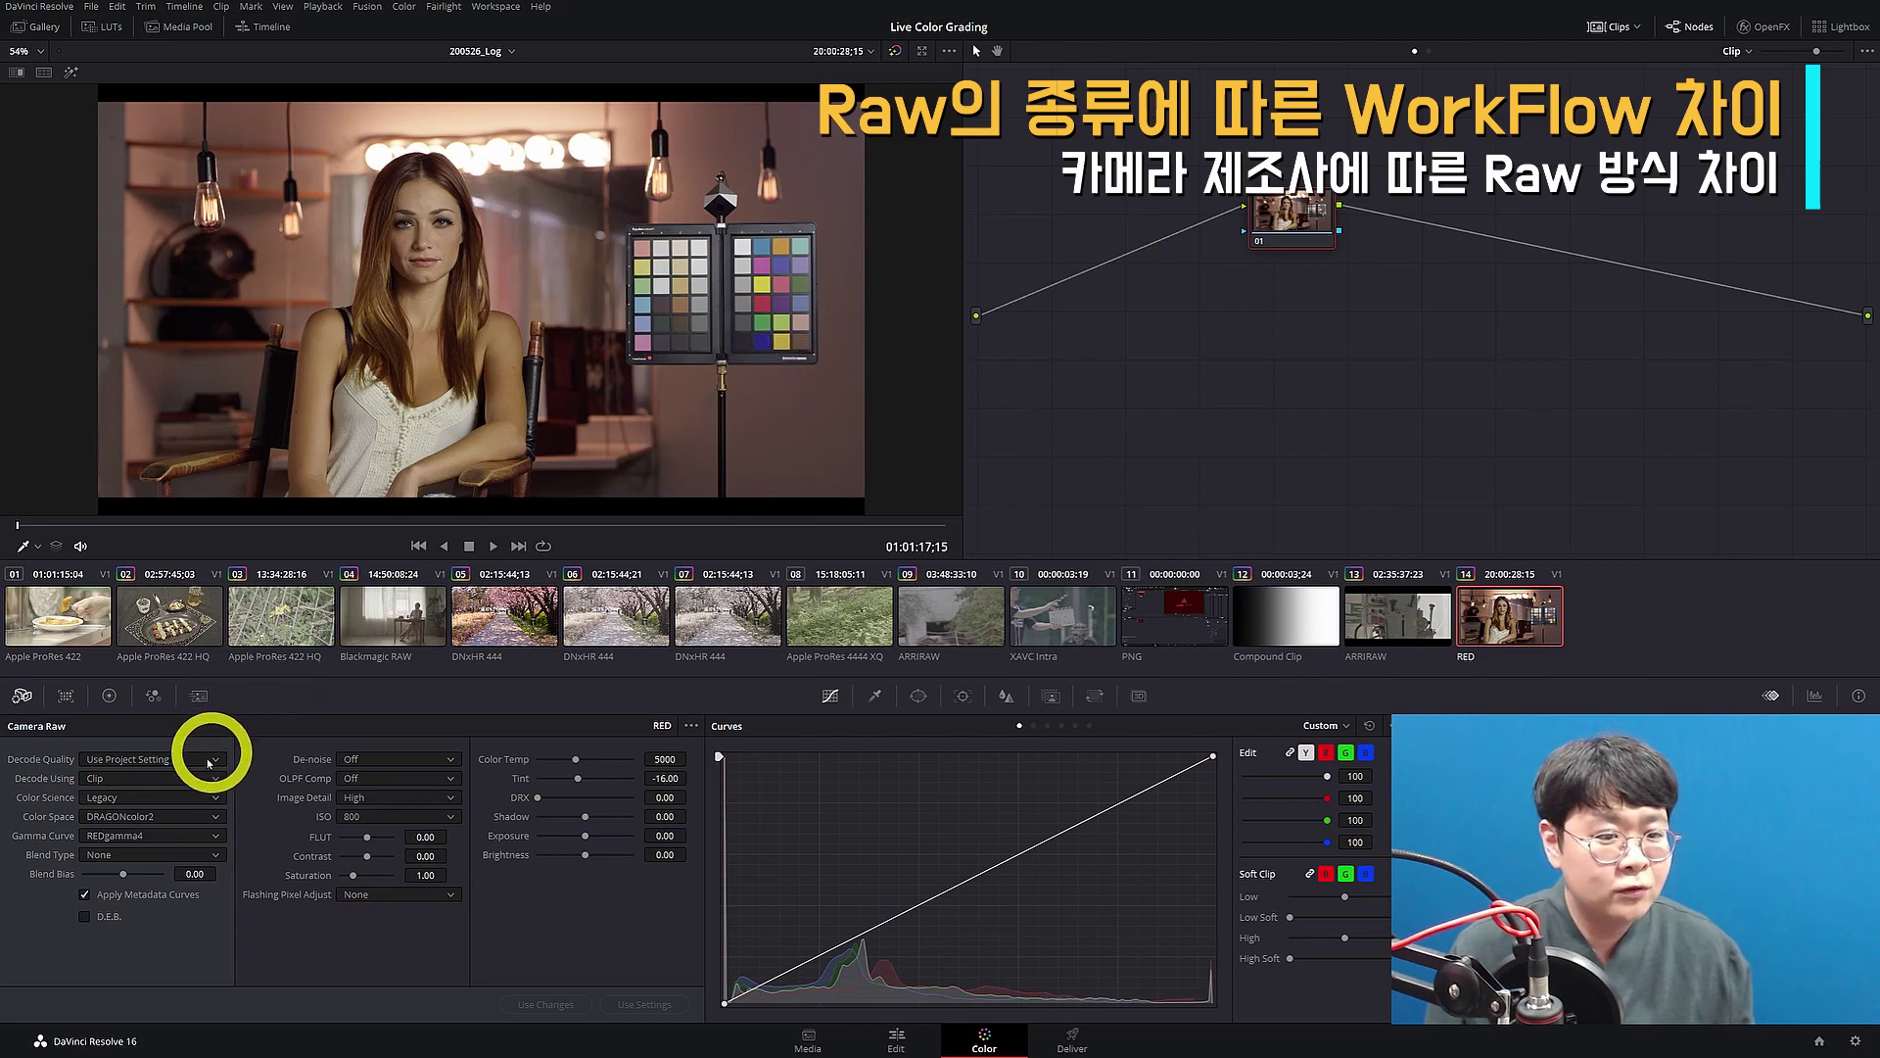
pyautogui.click(132, 835)
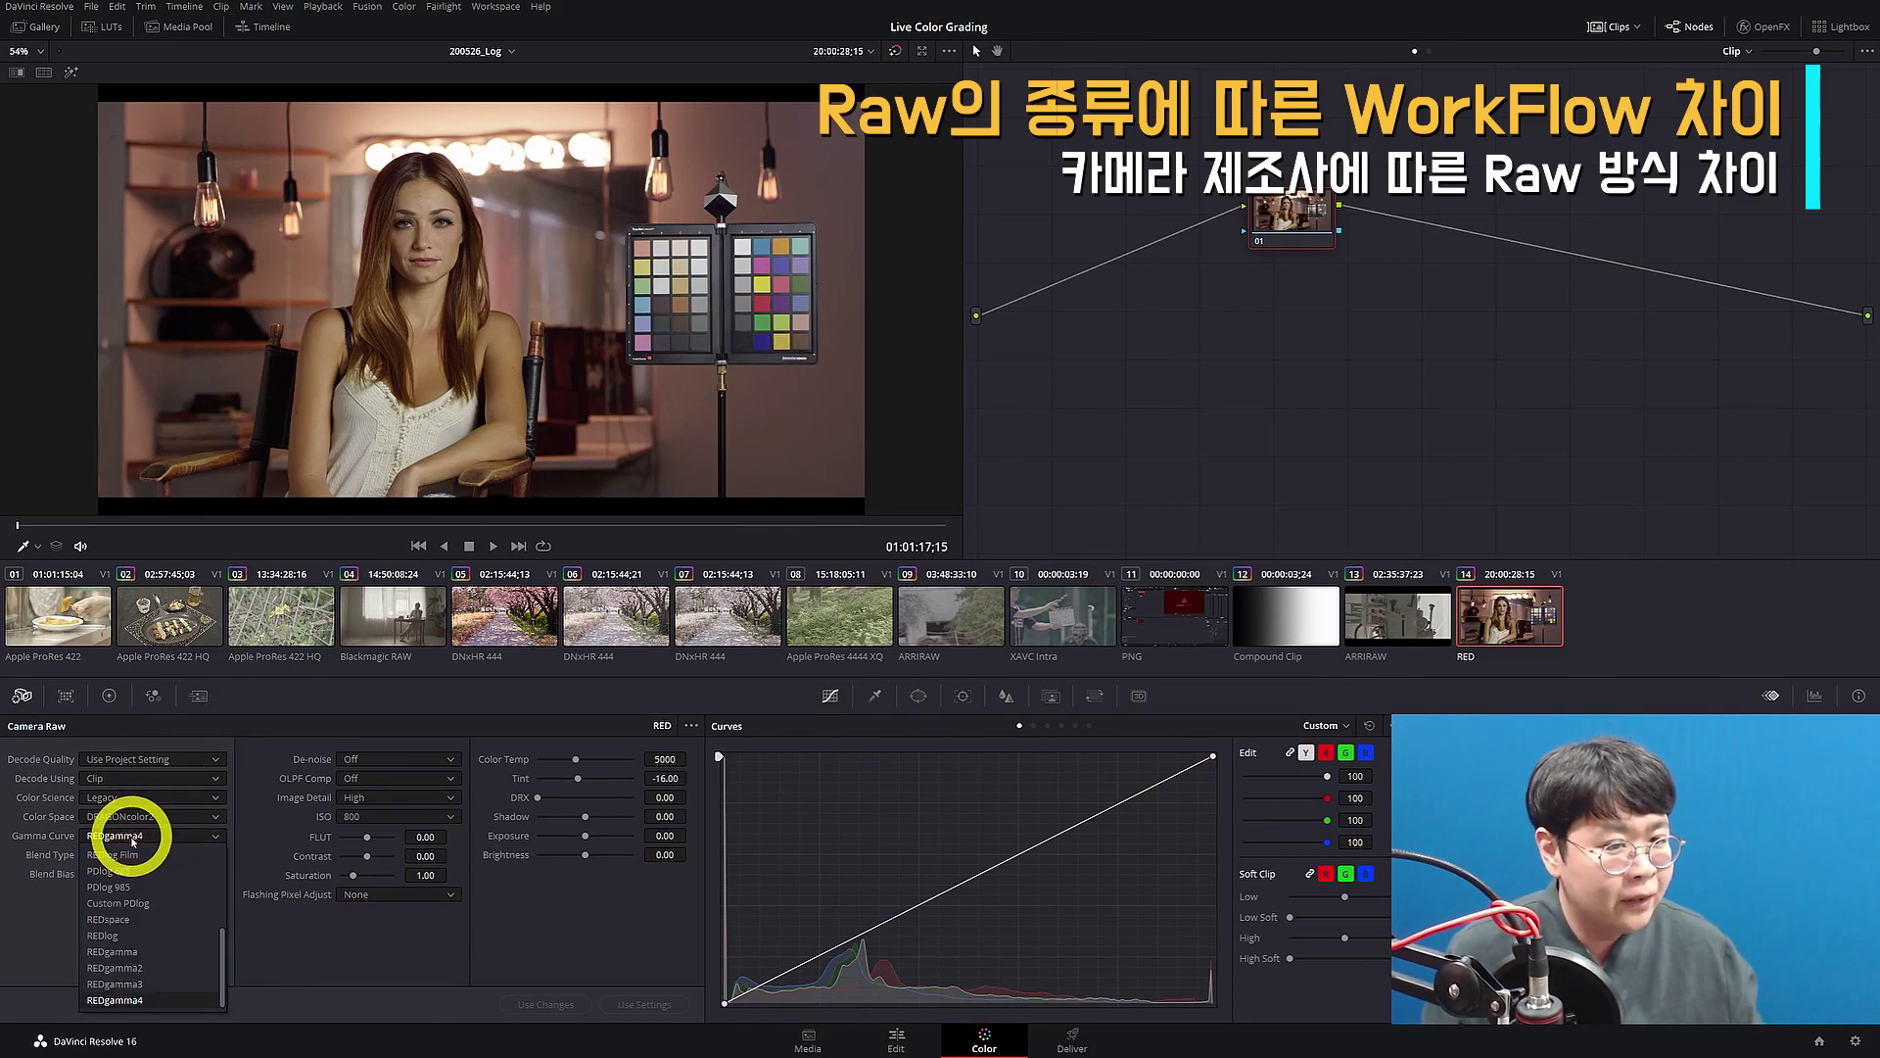
pyautogui.click(133, 840)
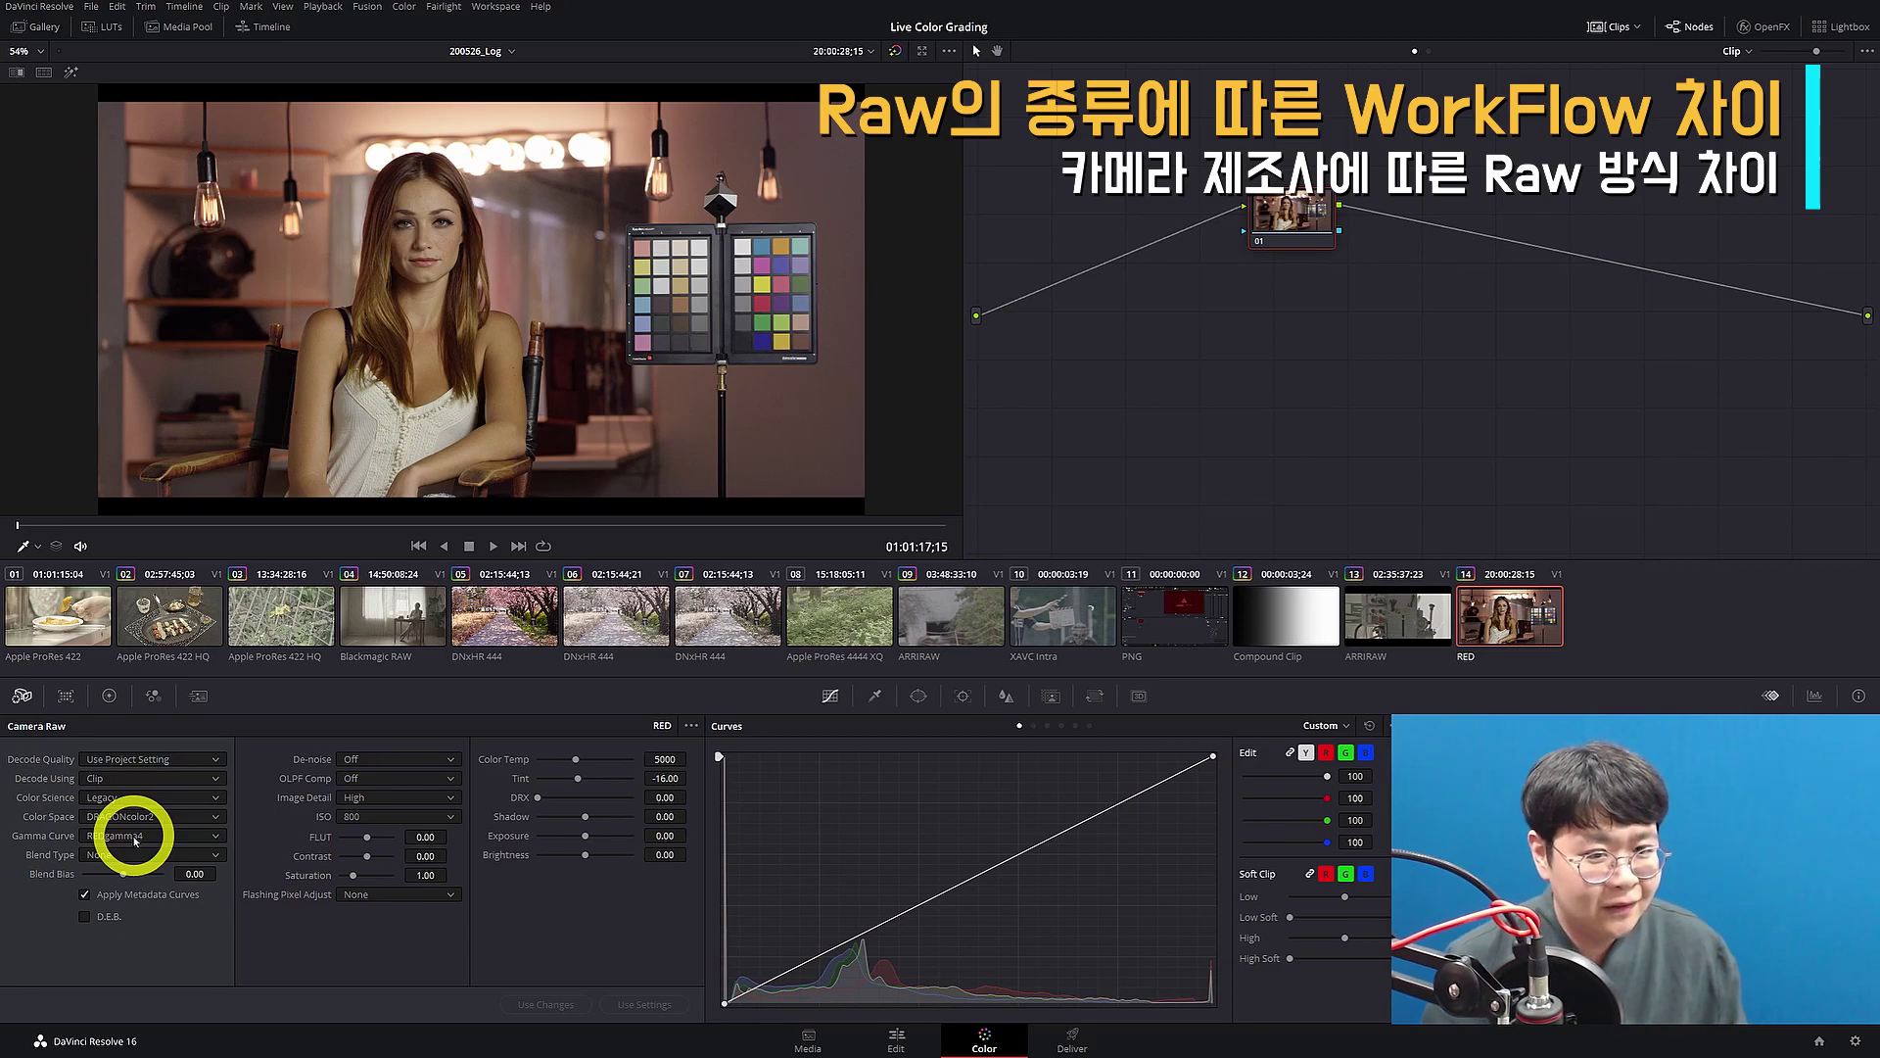
# - Review the Gamma options in the Camera Raw settings of Blackmagic RAW clip 04
pyautogui.click(407, 634)
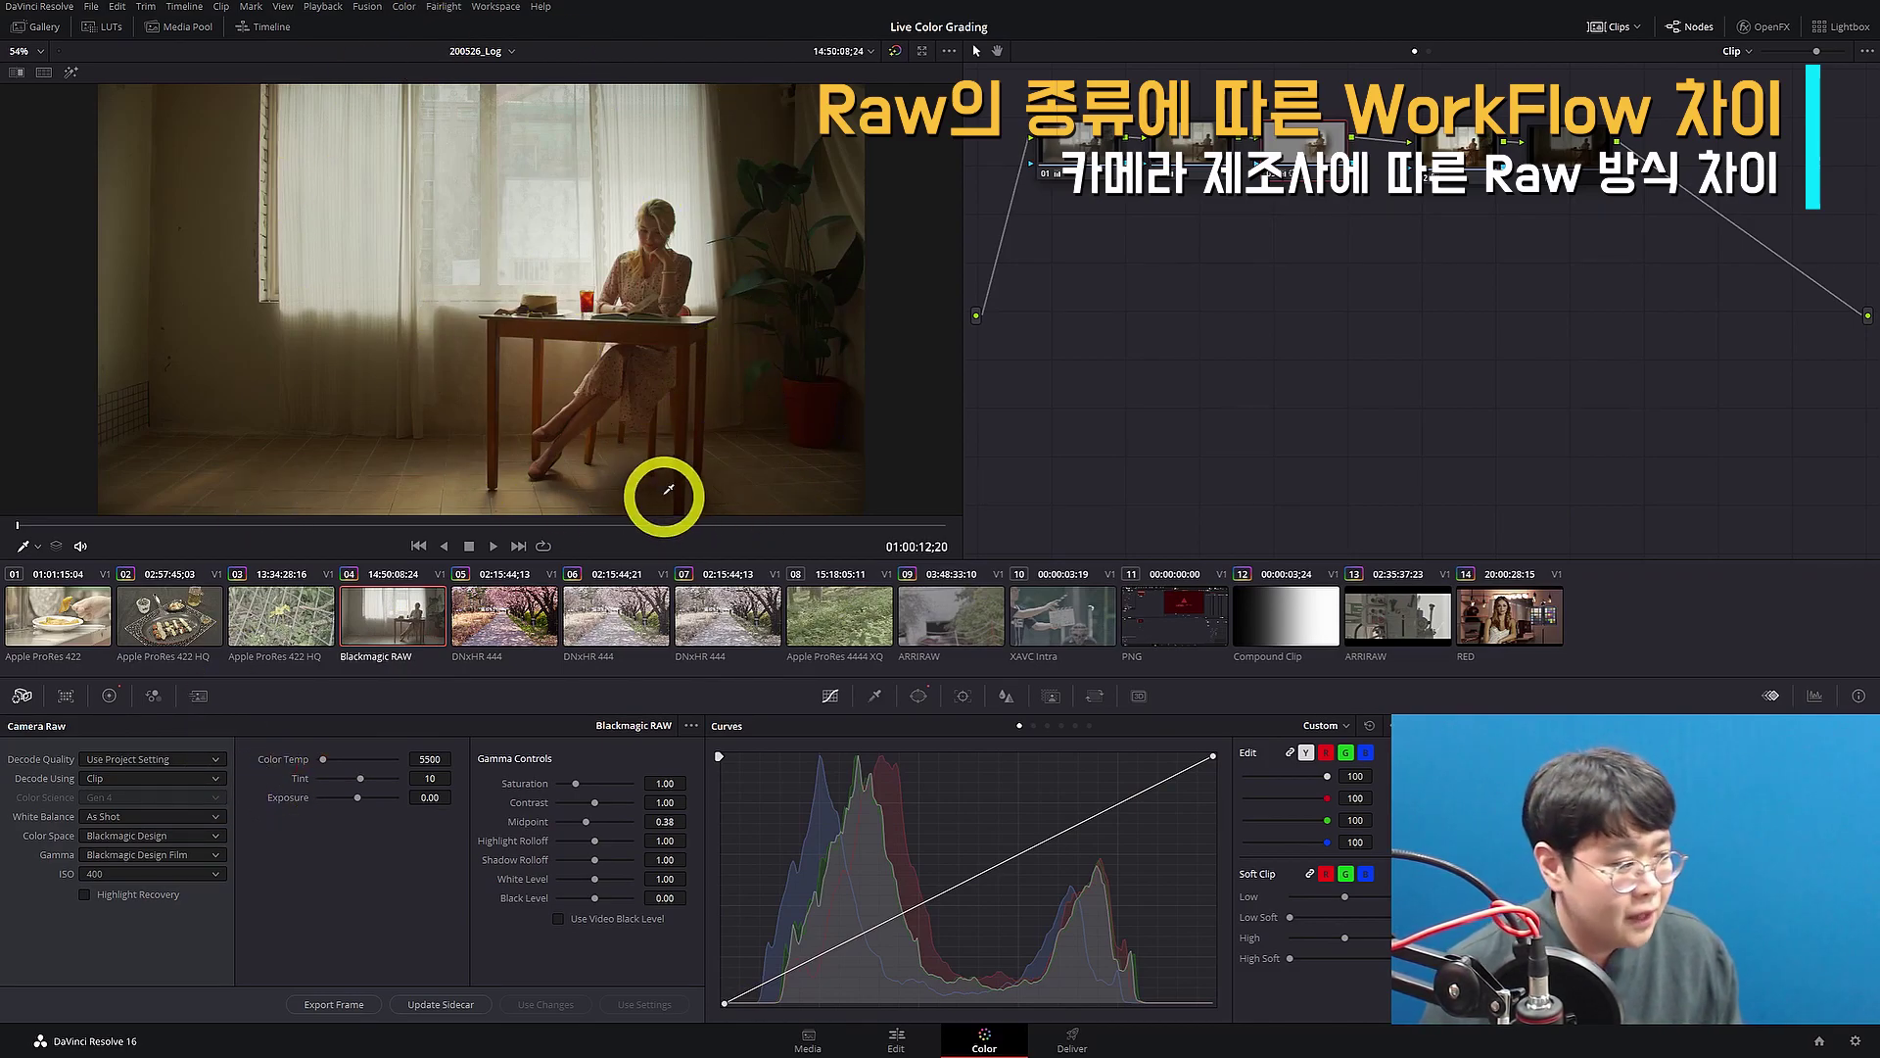
pyautogui.click(196, 854)
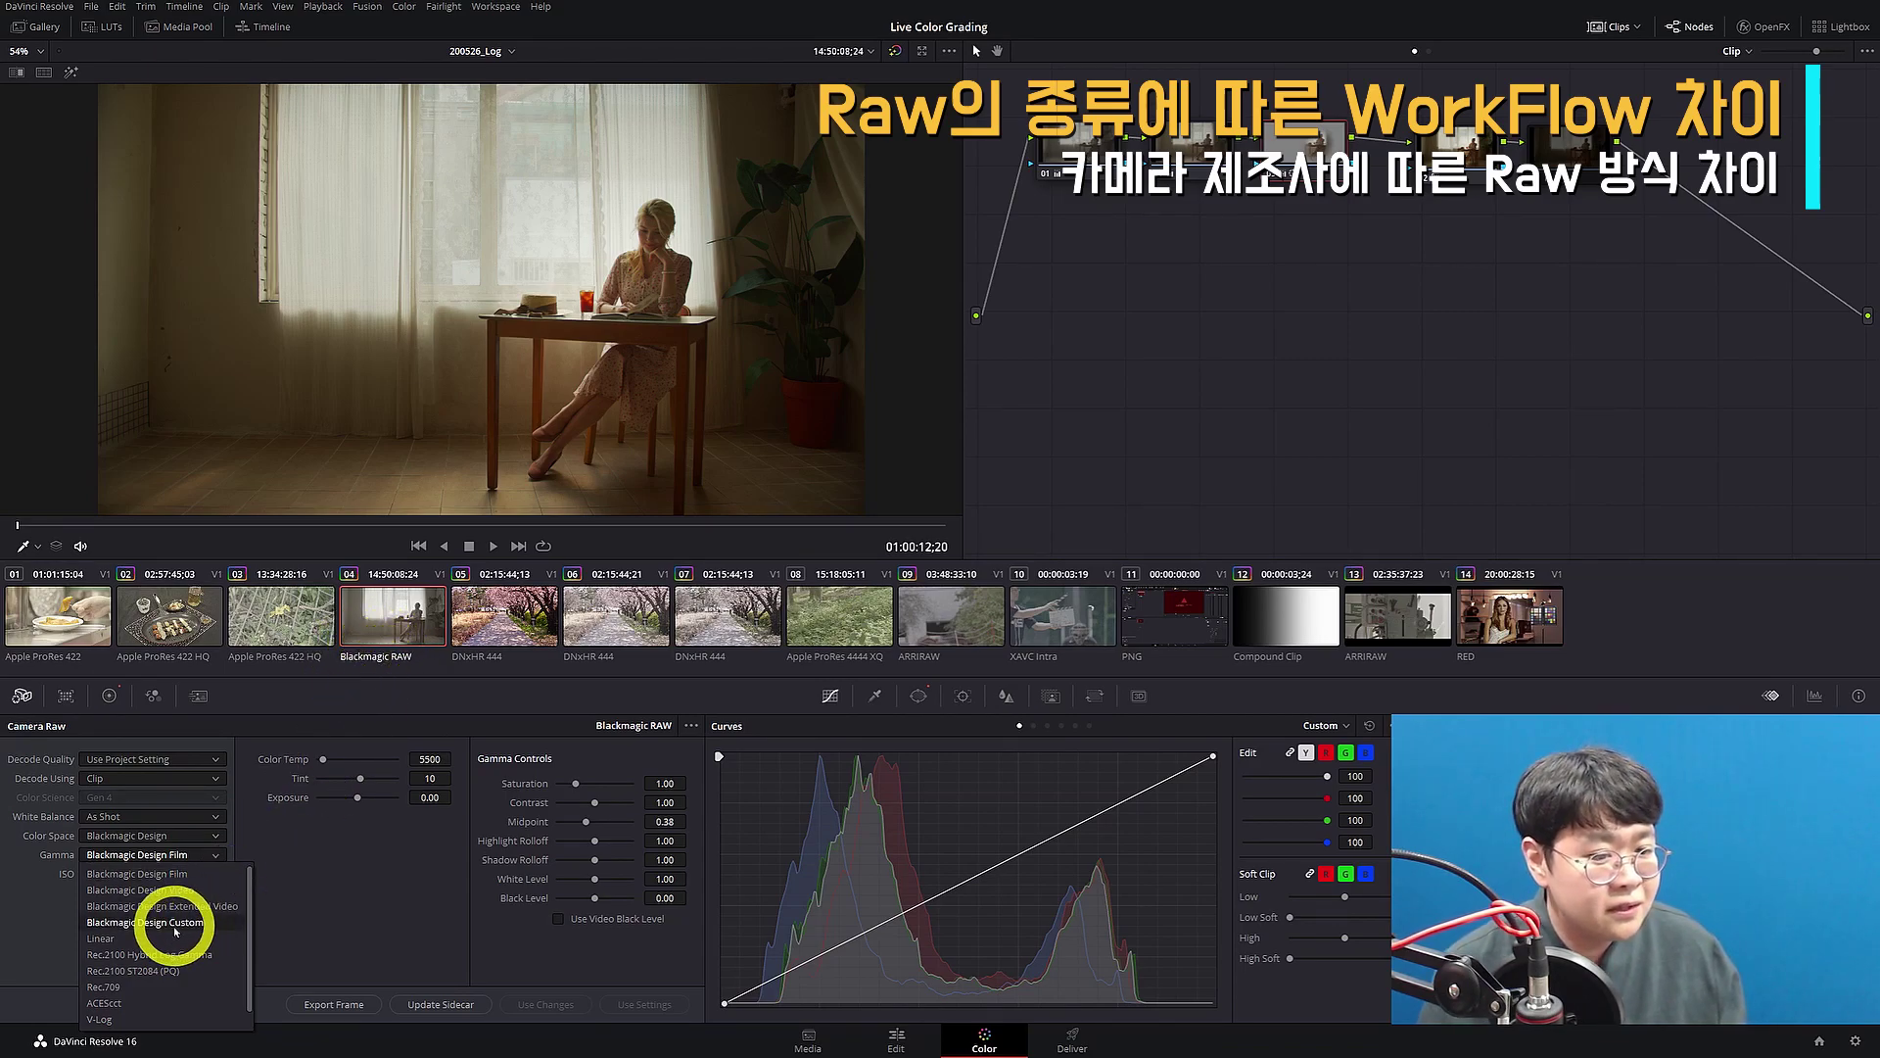
pyautogui.scroll(-1, 177, 882)
pyautogui.scroll(1, 184, 925)
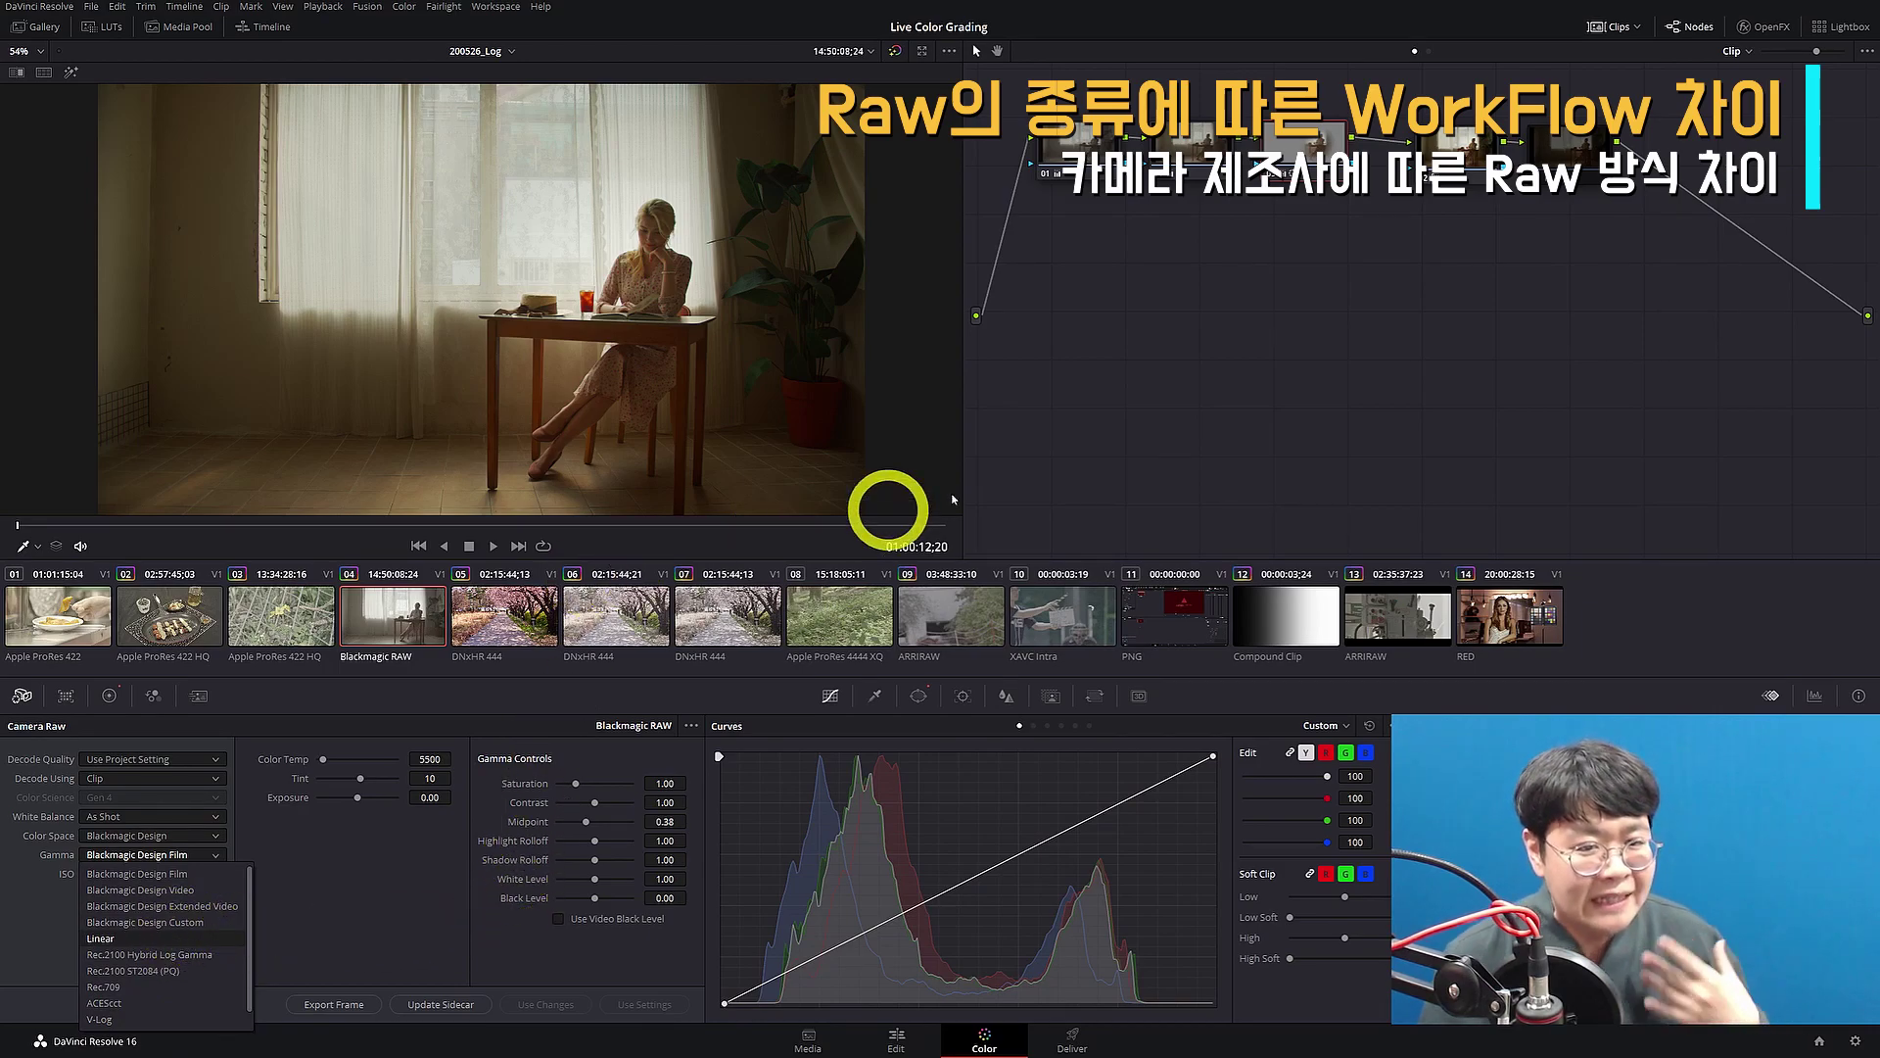
pyautogui.click(1199, 418)
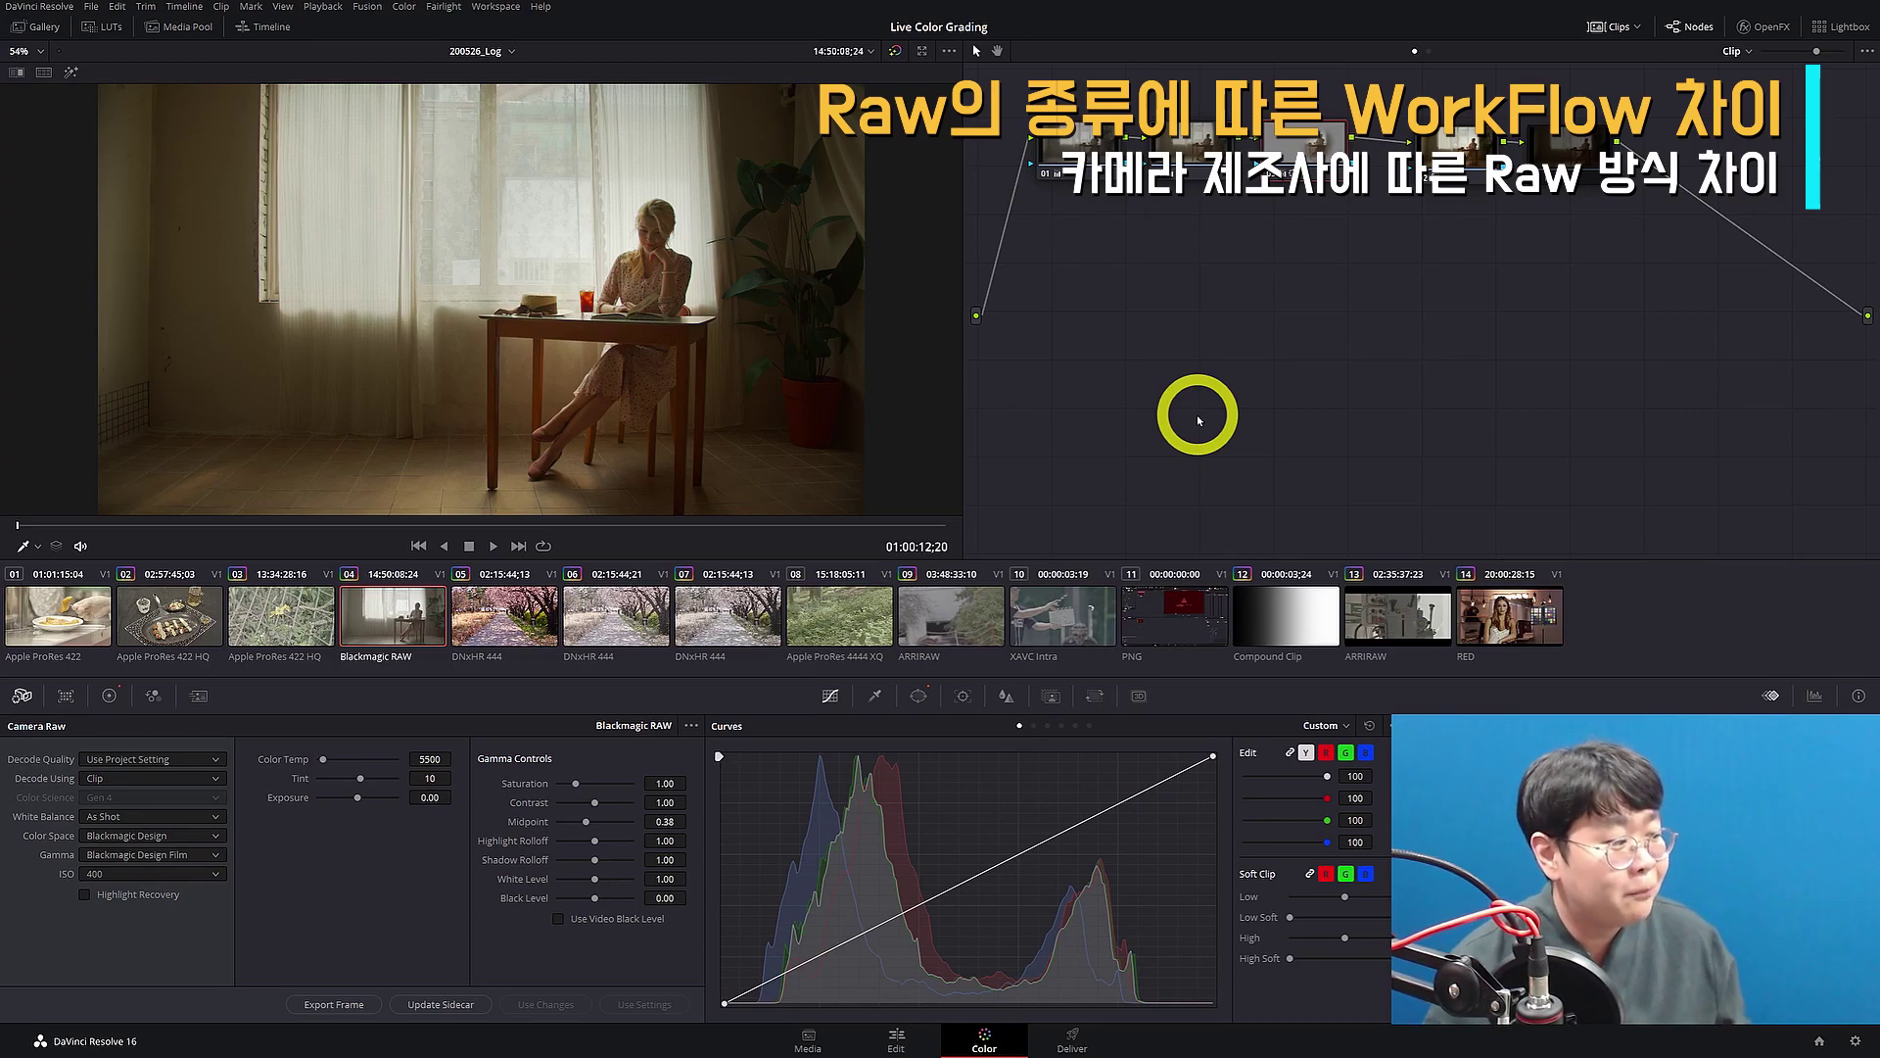
# - Switch to the Naver cafe in the browser and open the Raw VS Baked File article from the Raw vs Log board
pyautogui.hotkey('alt', 'Tab')
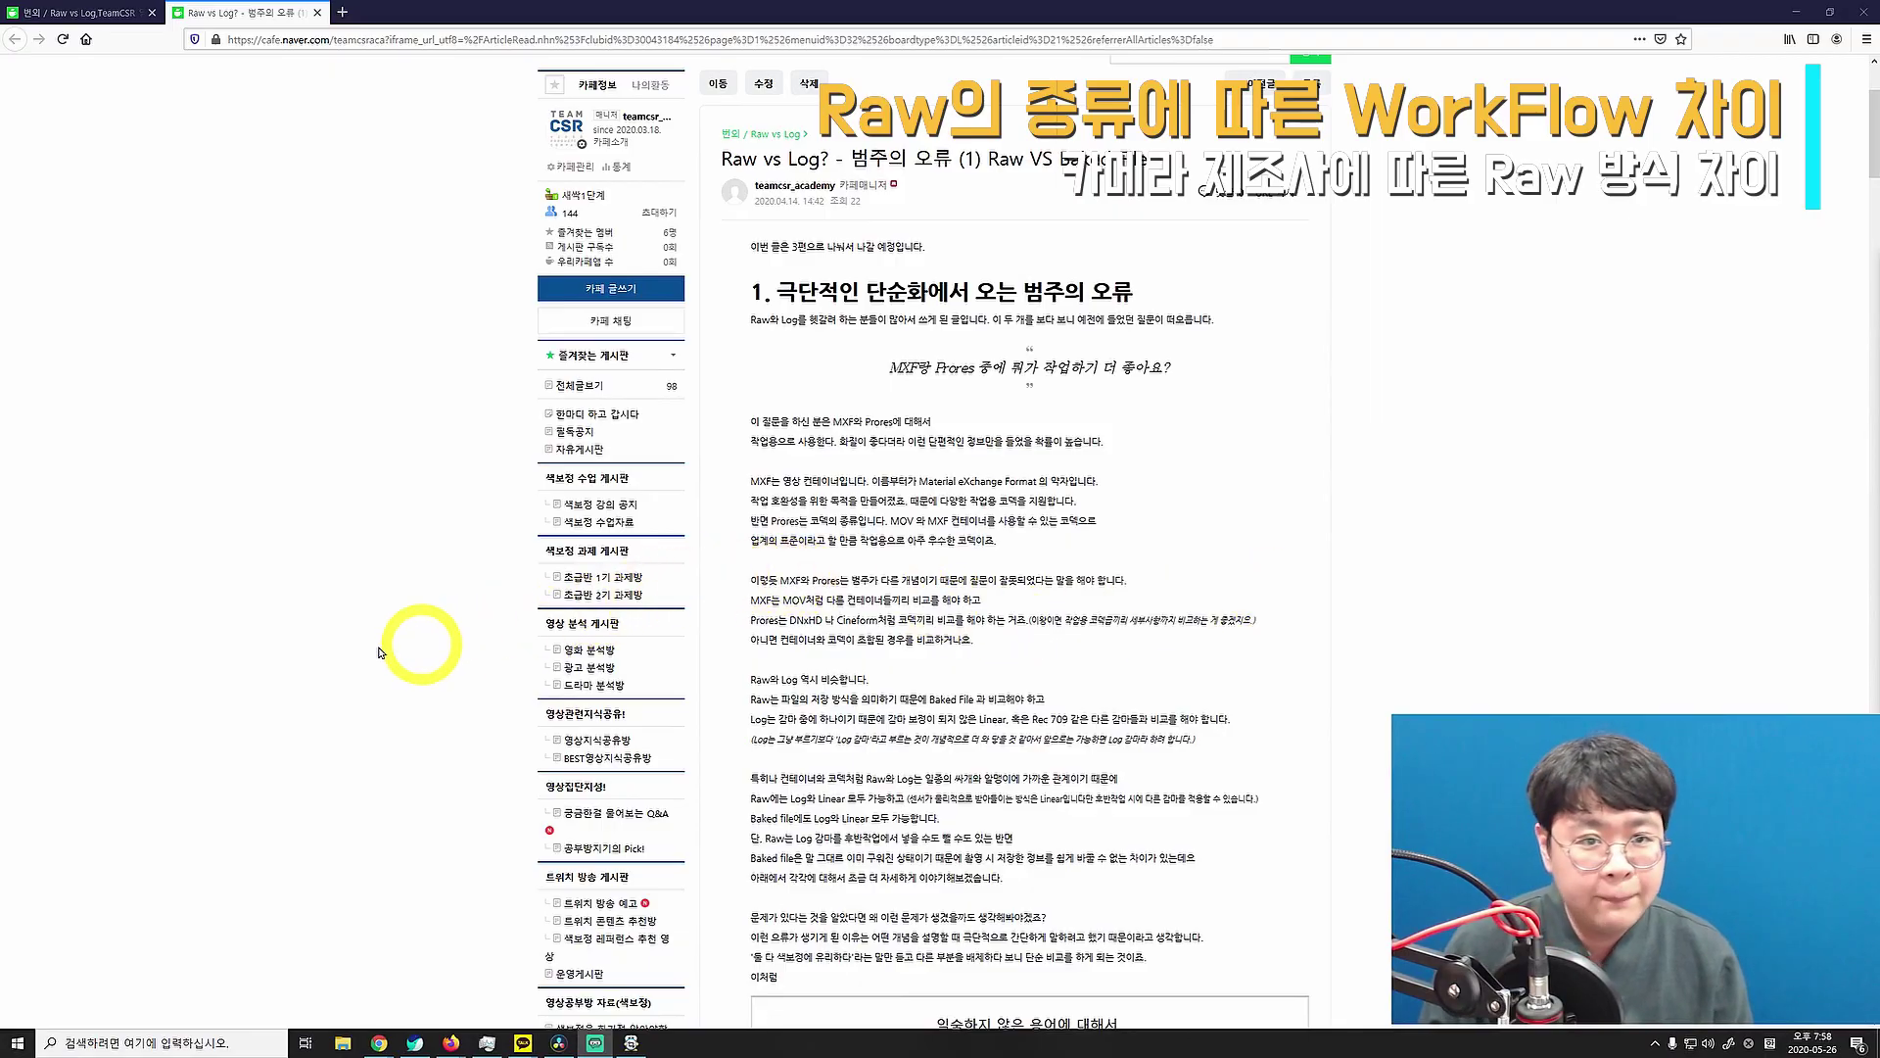
pyautogui.scroll(1, 294, 650)
pyautogui.scroll(1, 500, 744)
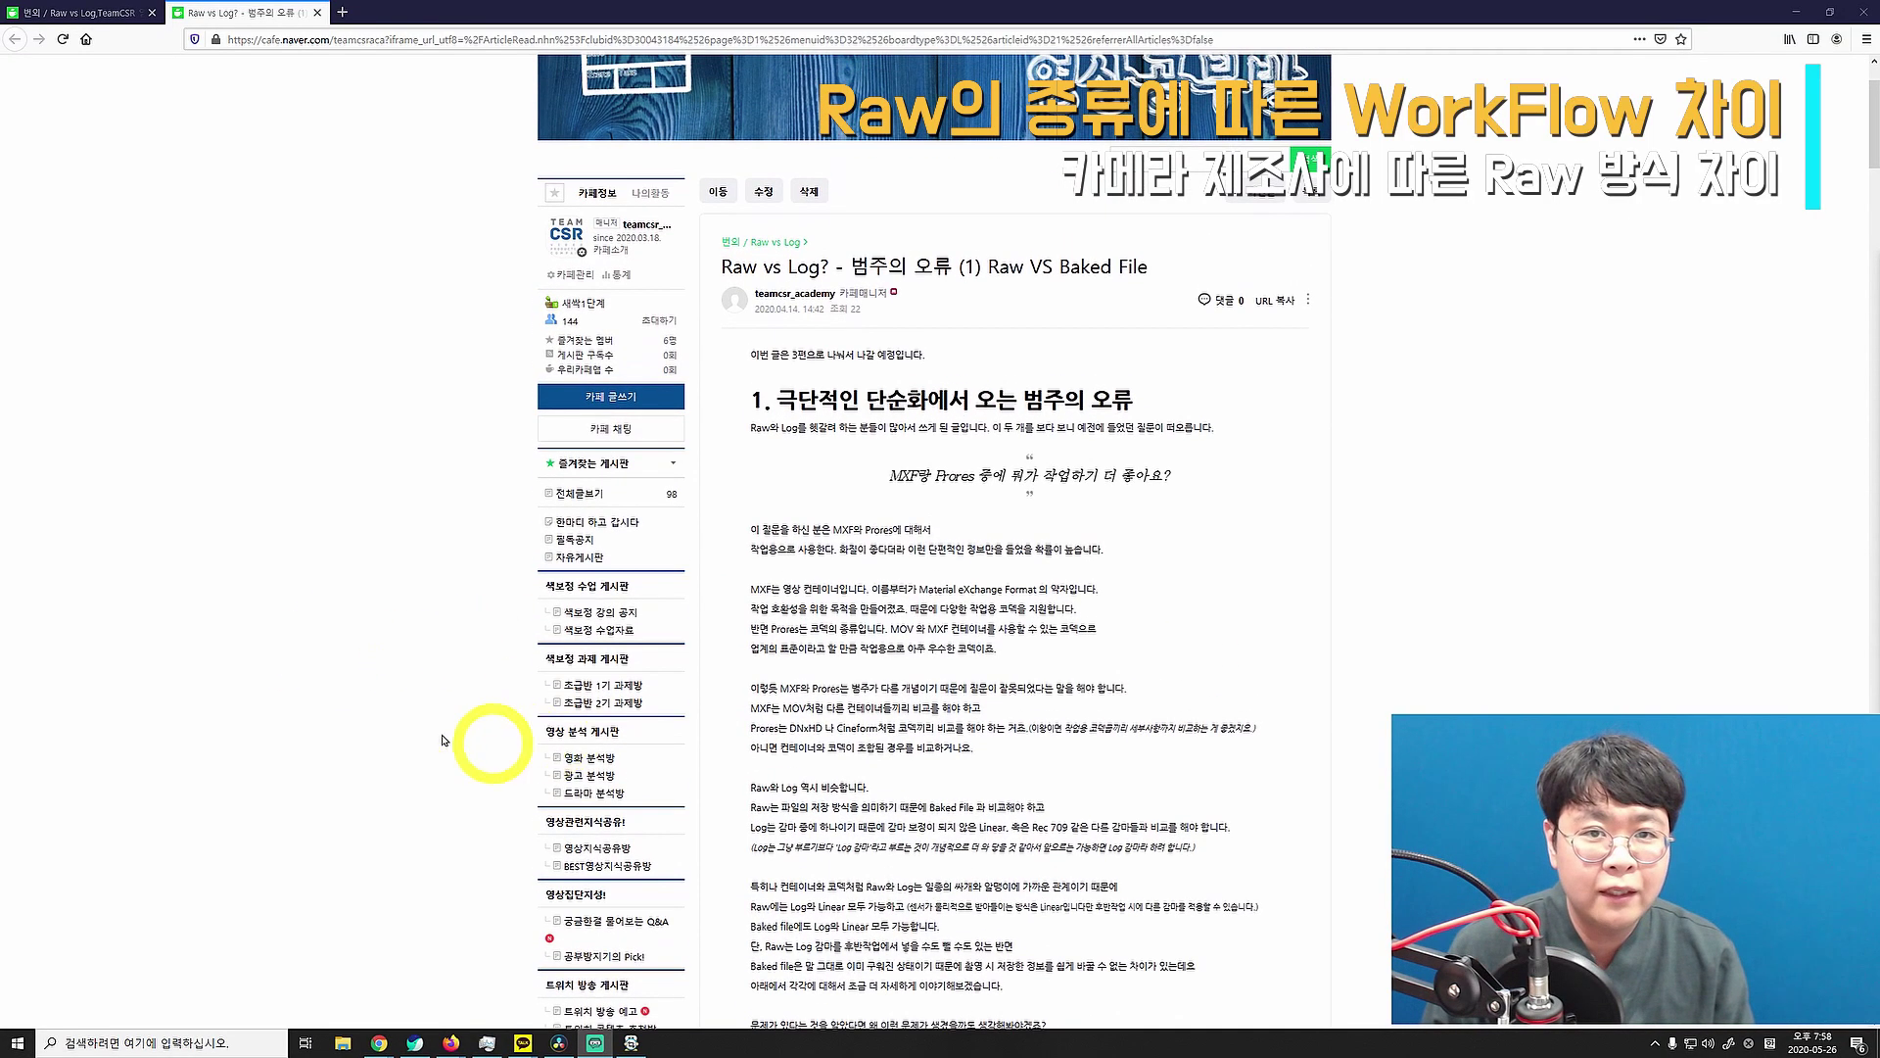
pyautogui.click(1312, 201)
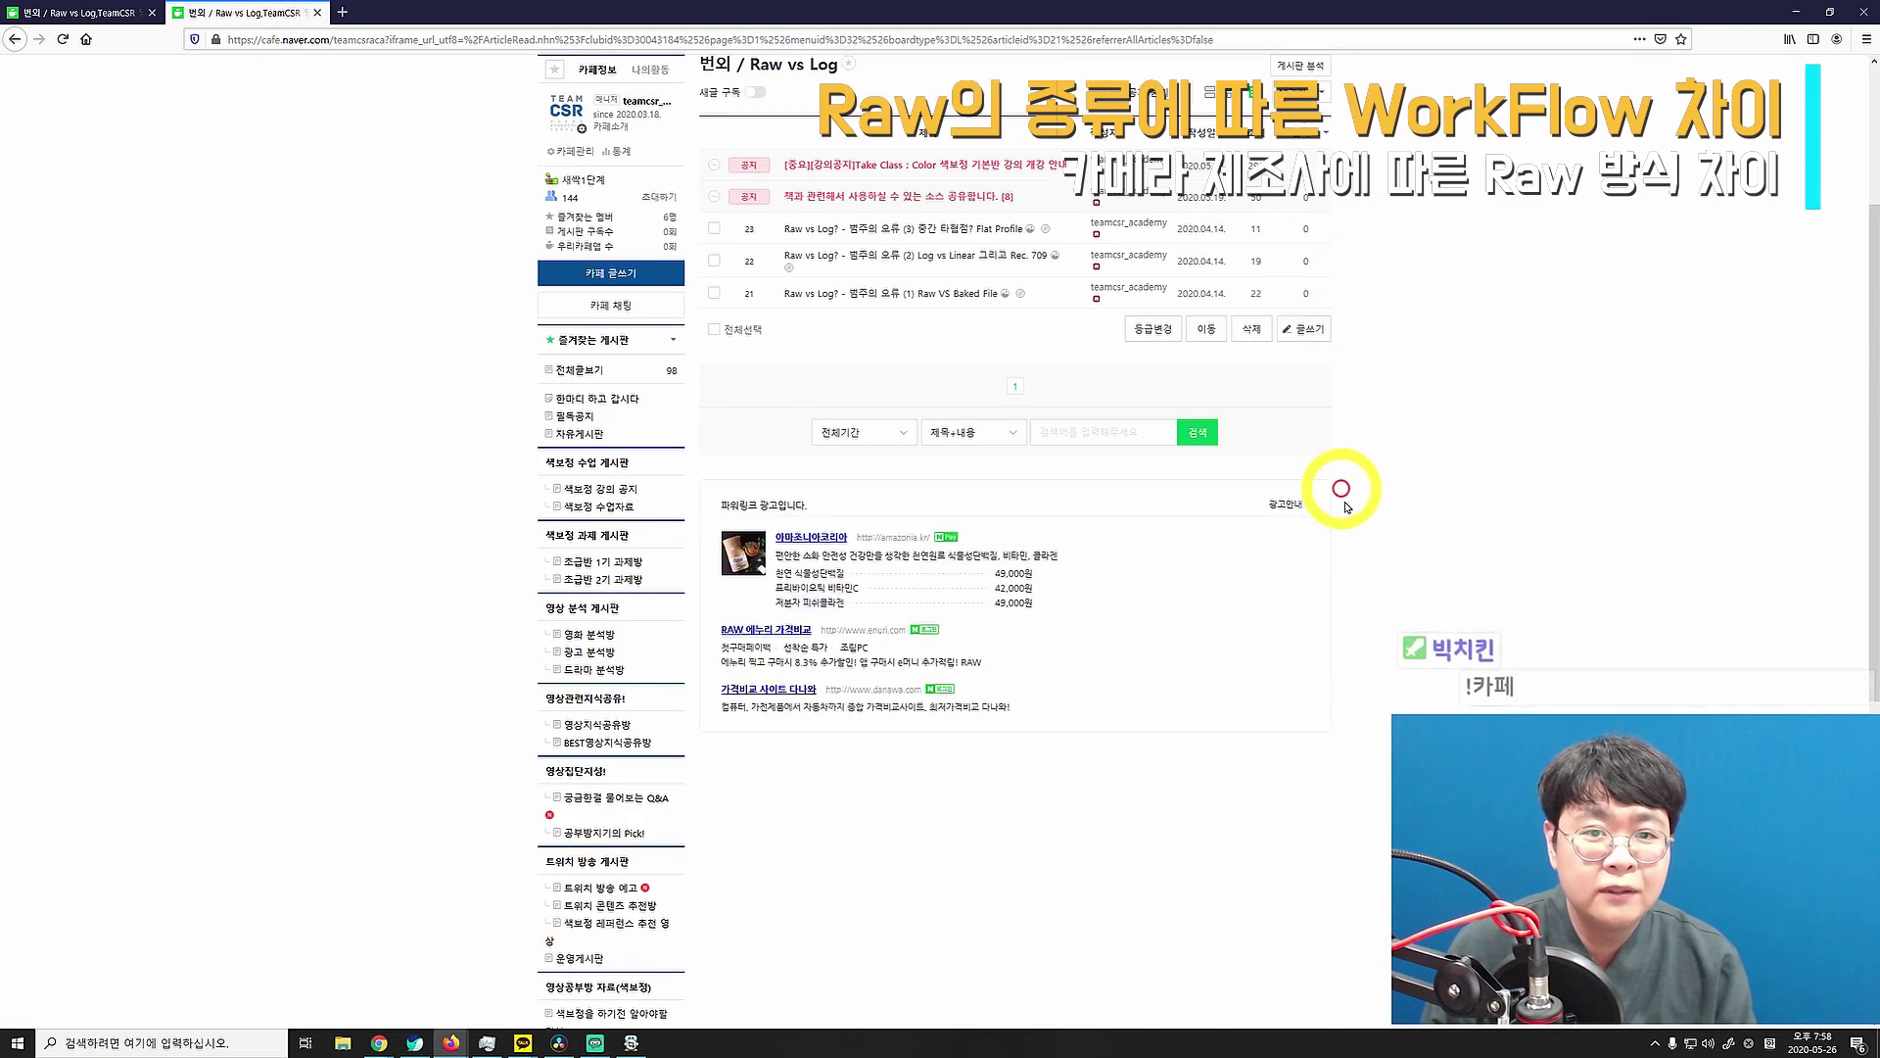
pyautogui.click(946, 294)
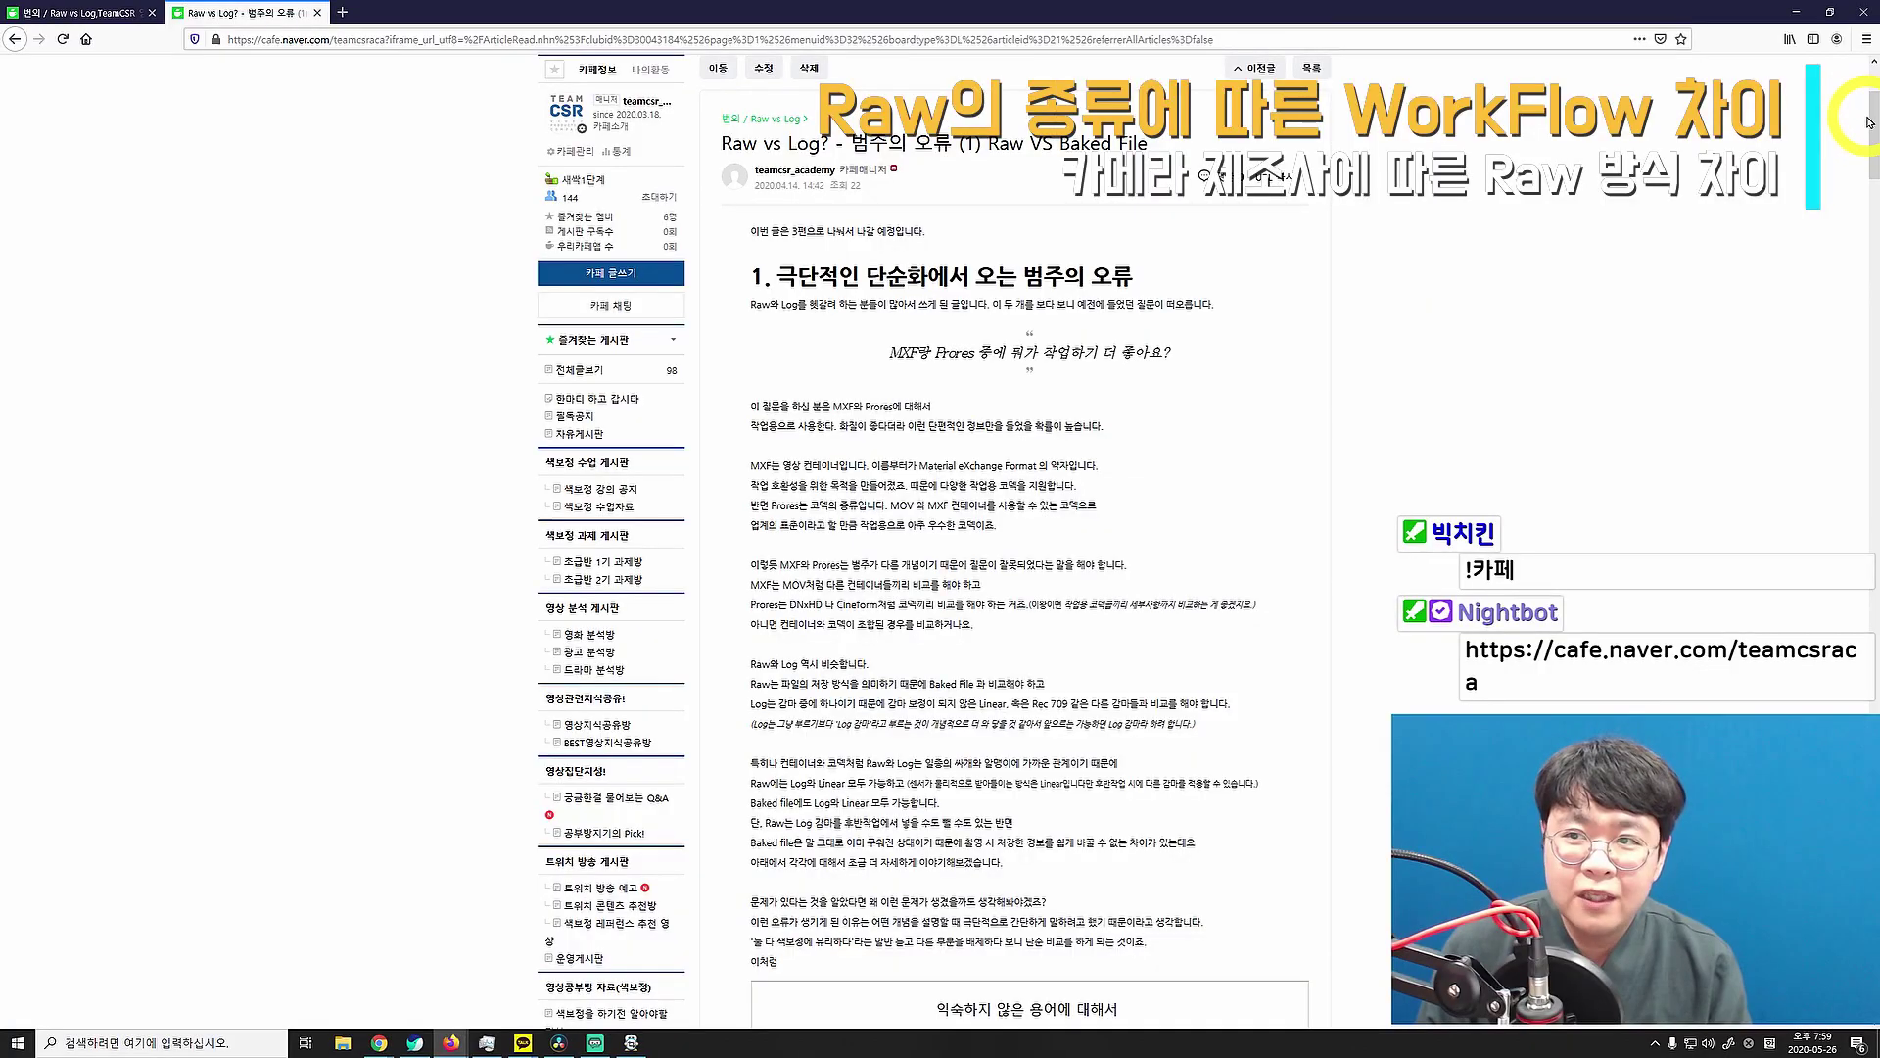
# - Examine the article's table comparing Raw and Baked File, including the Gamma and color space rows
pyautogui.moveTo(1874, 116); pyautogui.dragTo(1814, 709)
pyautogui.scroll(-10, 1814, 709)
pyautogui.scroll(2, 1753, 705)
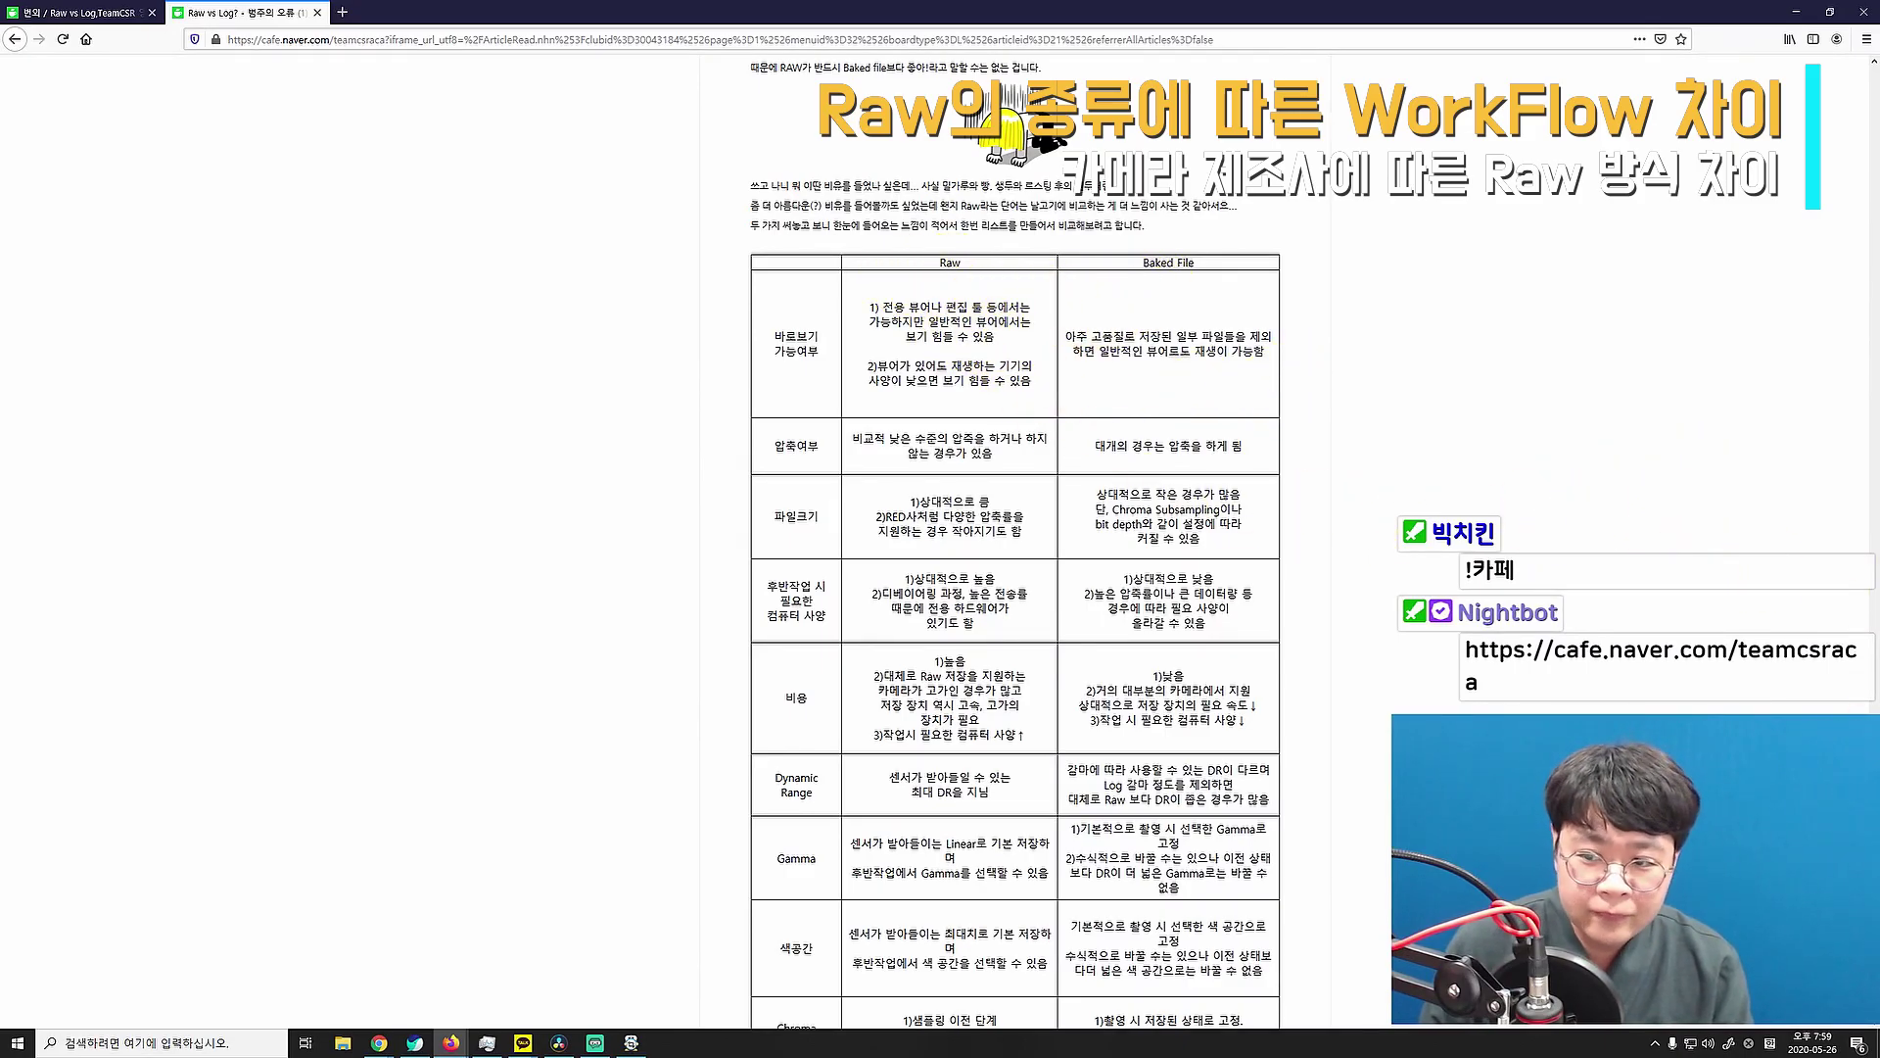
pyautogui.scroll(-5, 1845, 706)
pyautogui.moveTo(1865, 686); pyautogui.dragTo(1850, 61)
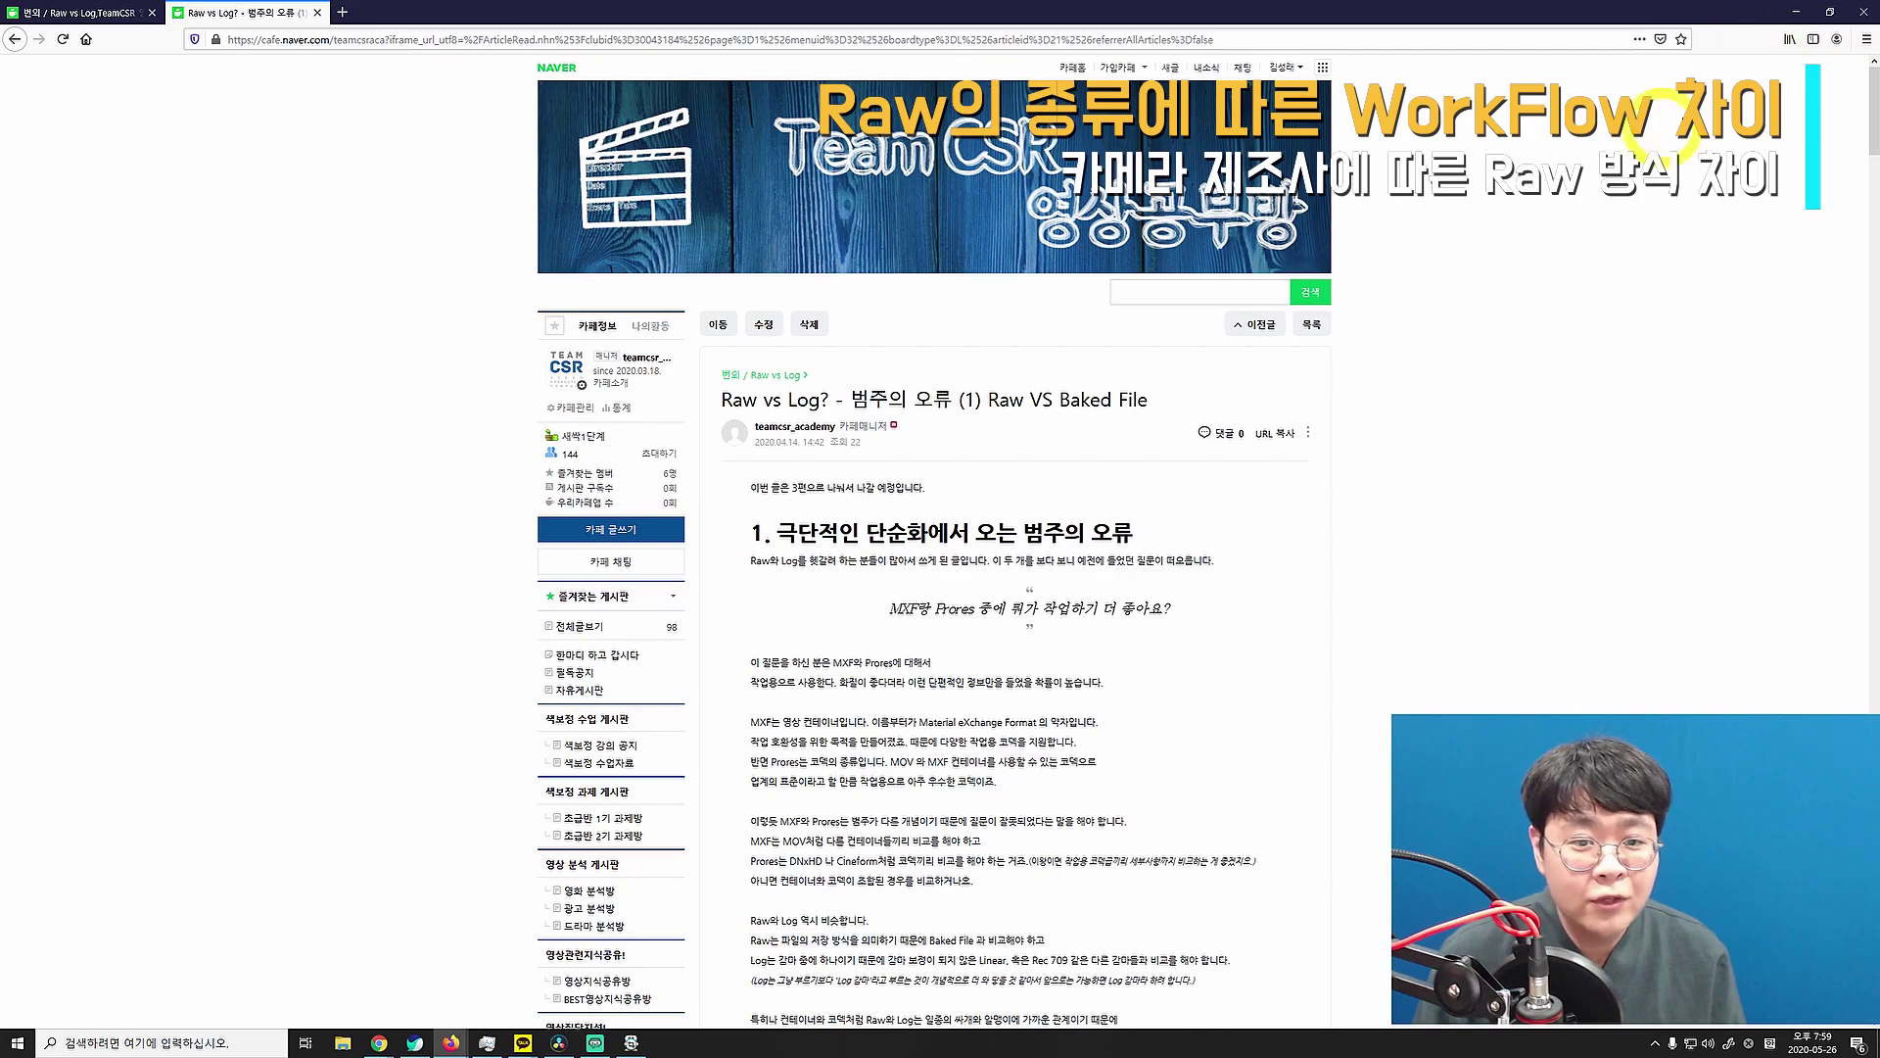
# - View the cafe's boards on pre-grading knowledge and human senses, then return to DaVinci Resolve
pyautogui.scroll(-7, 1611, 615)
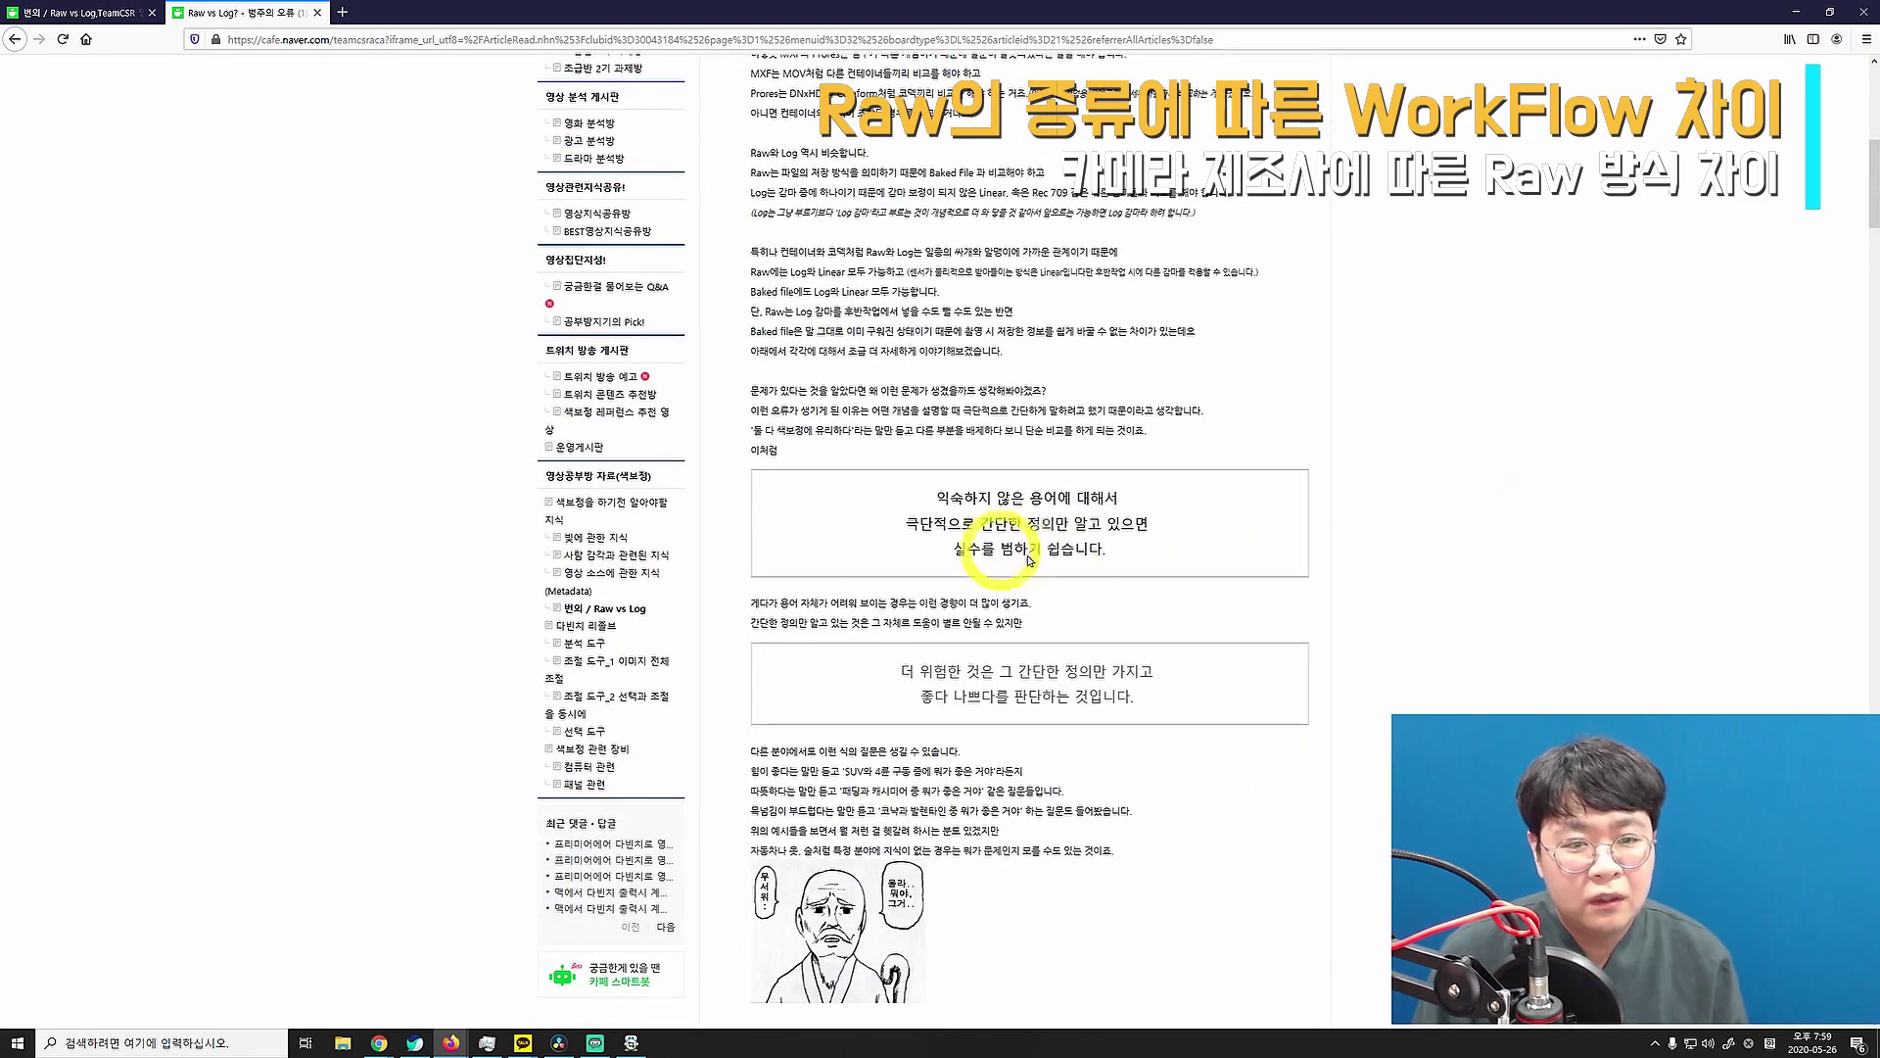
pyautogui.click(609, 512)
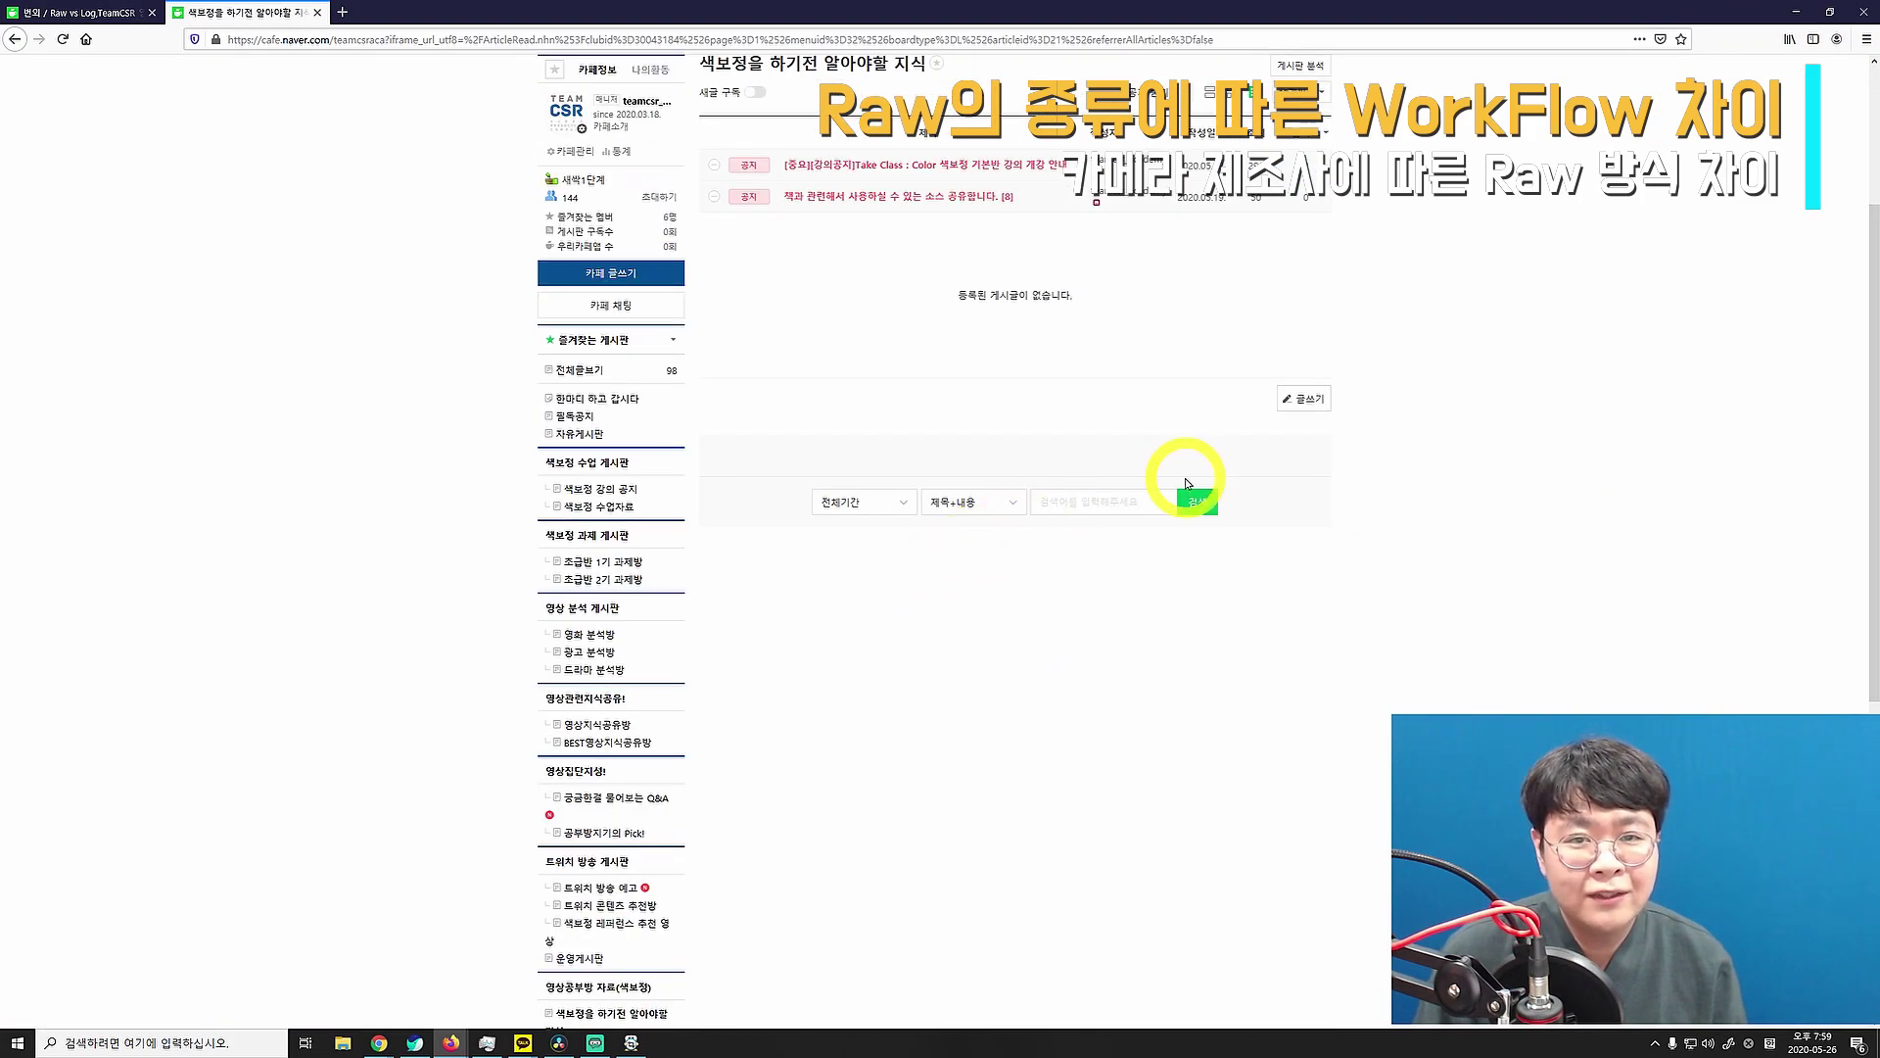
pyautogui.scroll(-5, 611, 788)
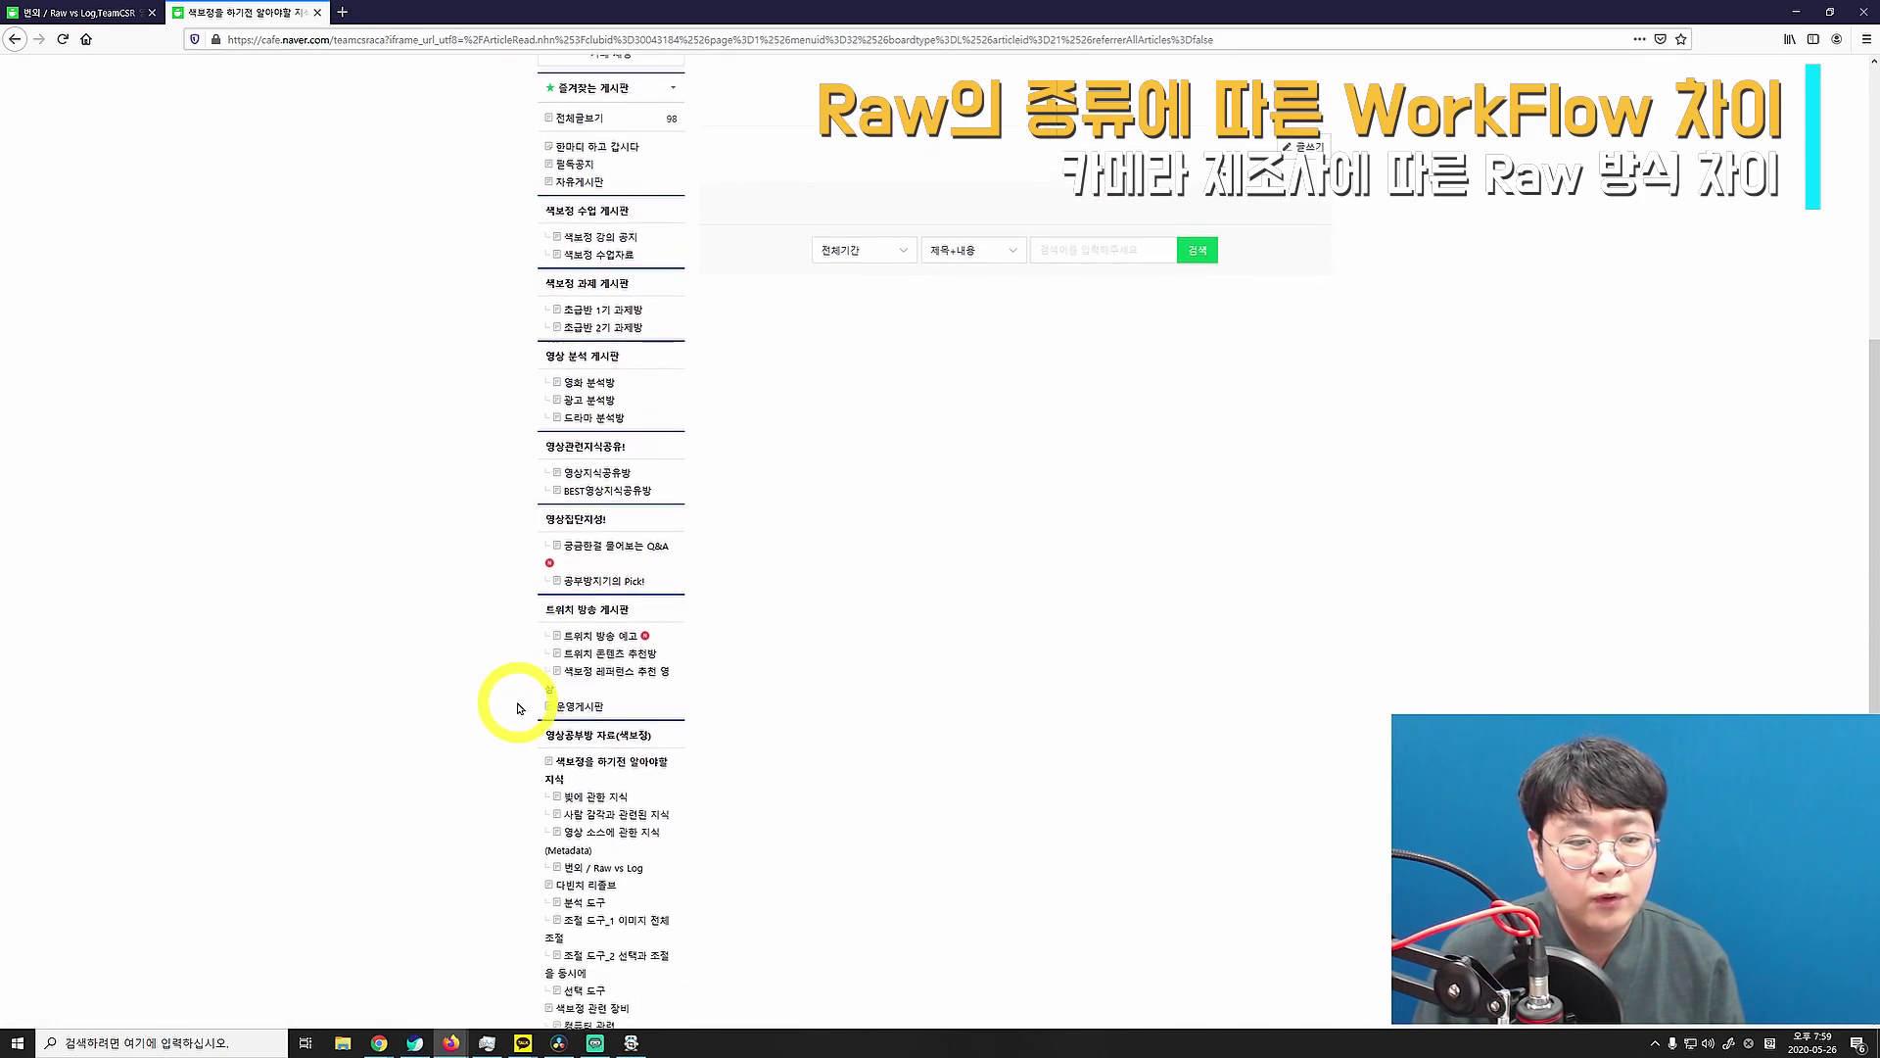
pyautogui.click(607, 562)
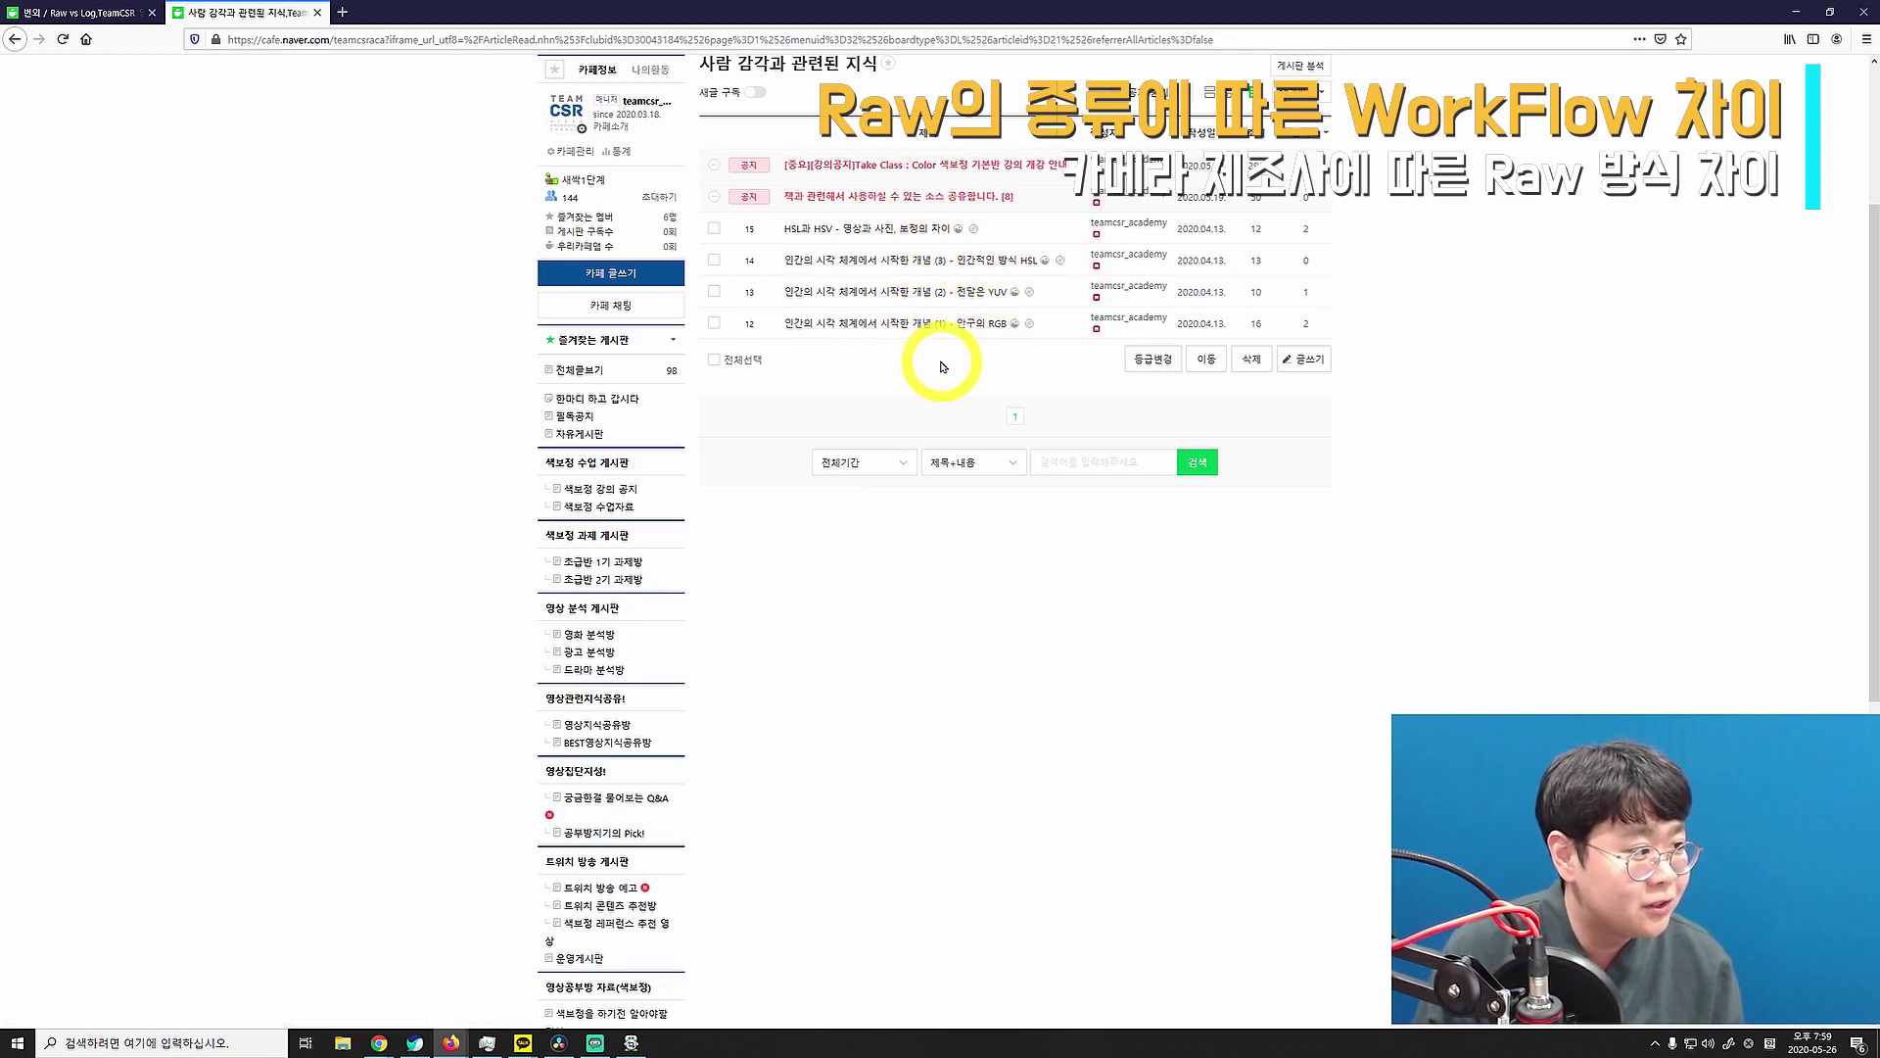
pyautogui.click(1792, 10)
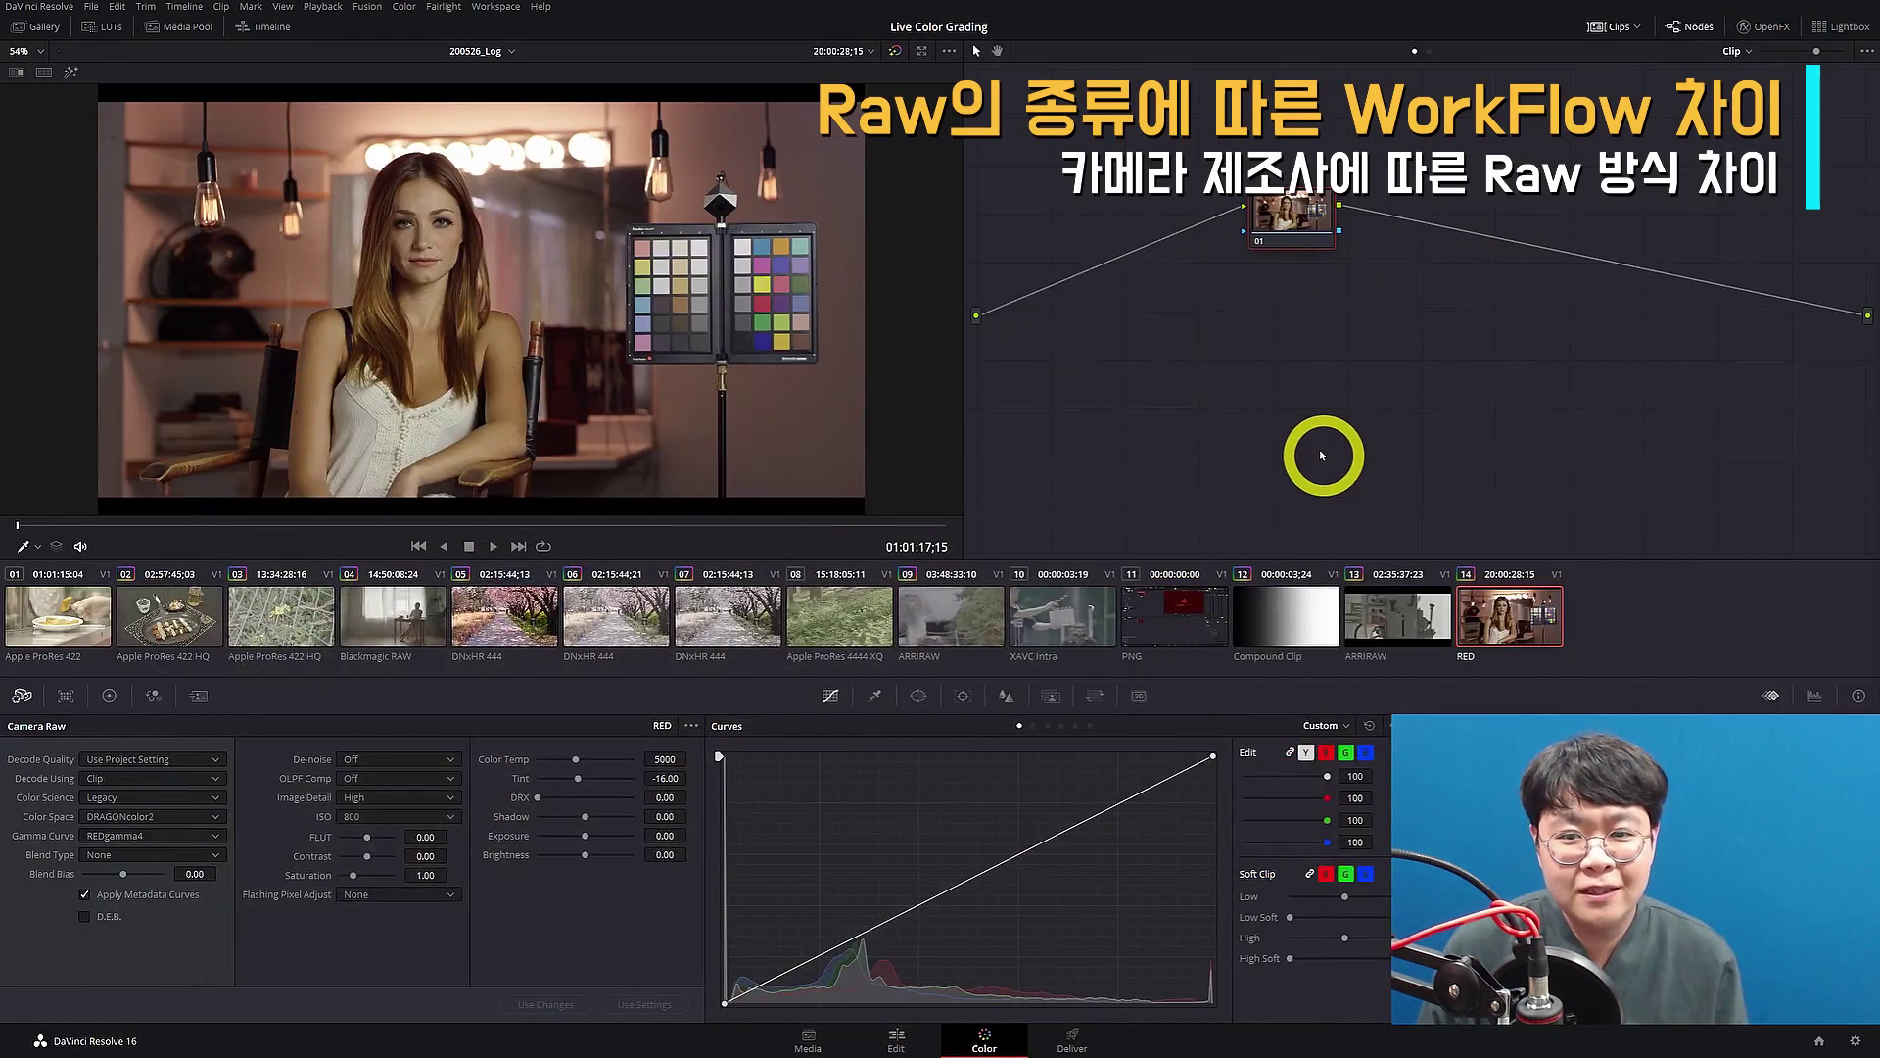